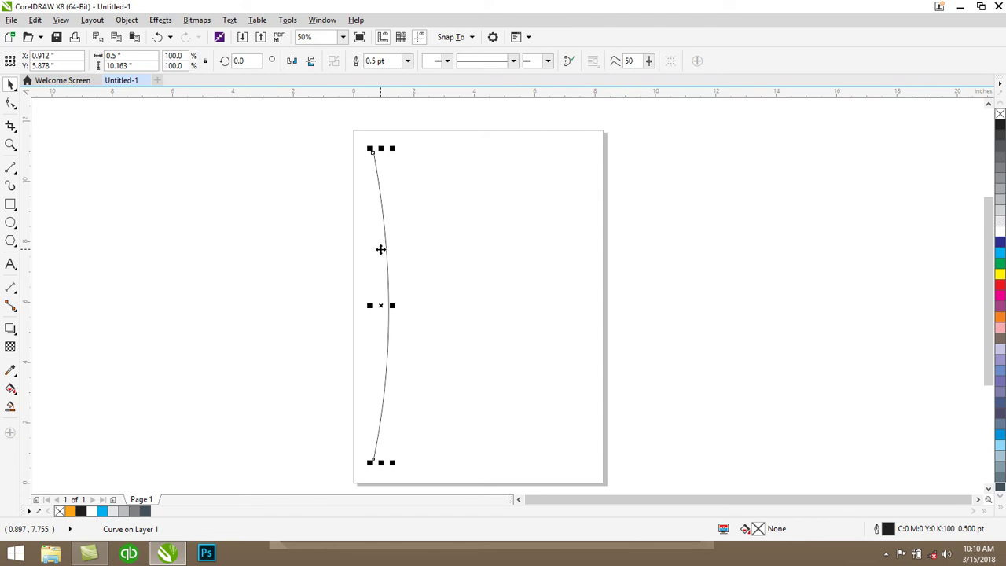
Step: Duplicate the curved line, move the copy to the page's opposite side at about X 7.063 in, and mirror it vertically and horizontally
key(ctrl+d)
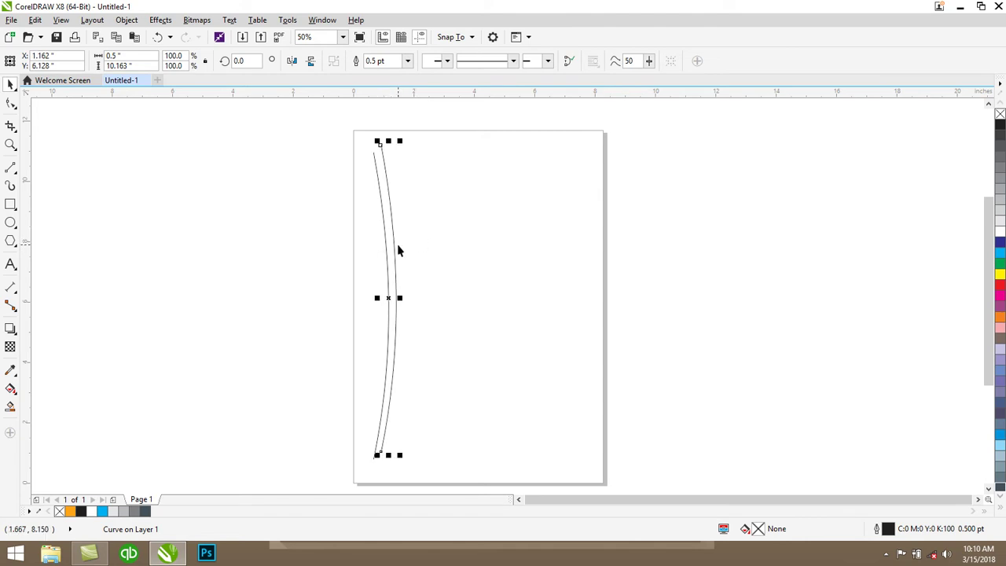
click(396, 253)
drag(394, 258, 573, 267)
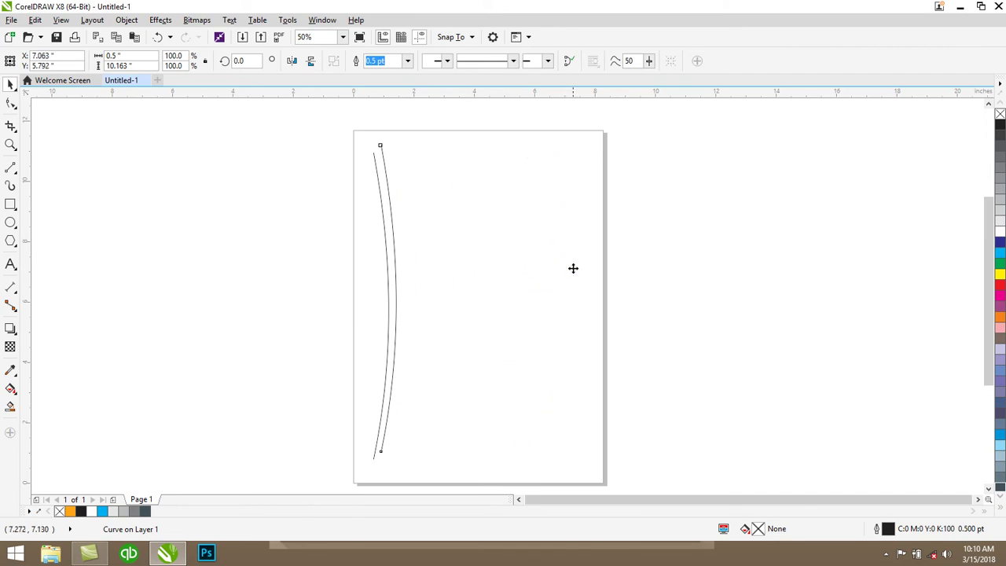
click(308, 67)
click(298, 64)
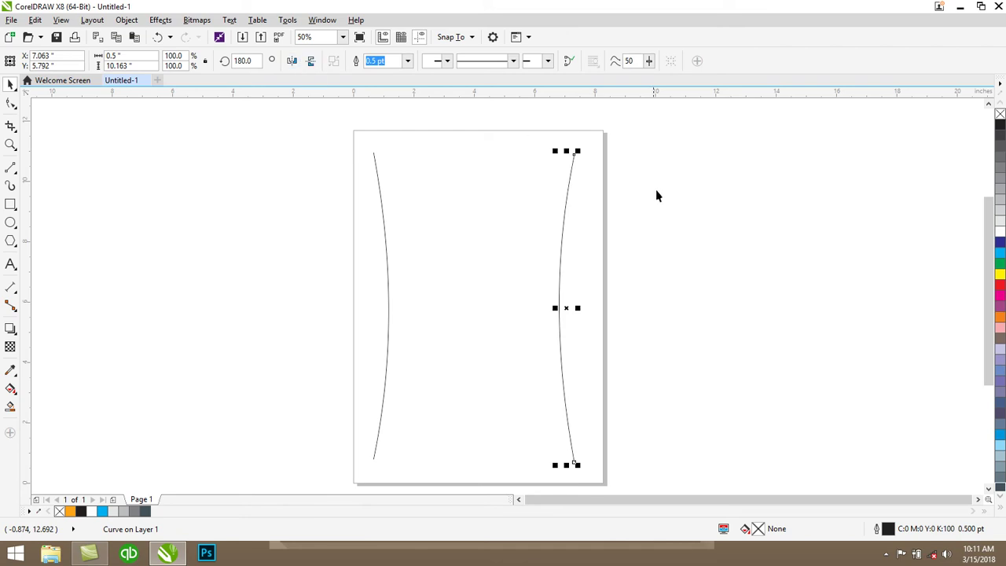
Step: Place a horizontal guideline at about 10.921 in, level with the upper ends of the two curves
click(548, 150)
drag(453, 96, 470, 159)
scroll(470, 160, up, 3)
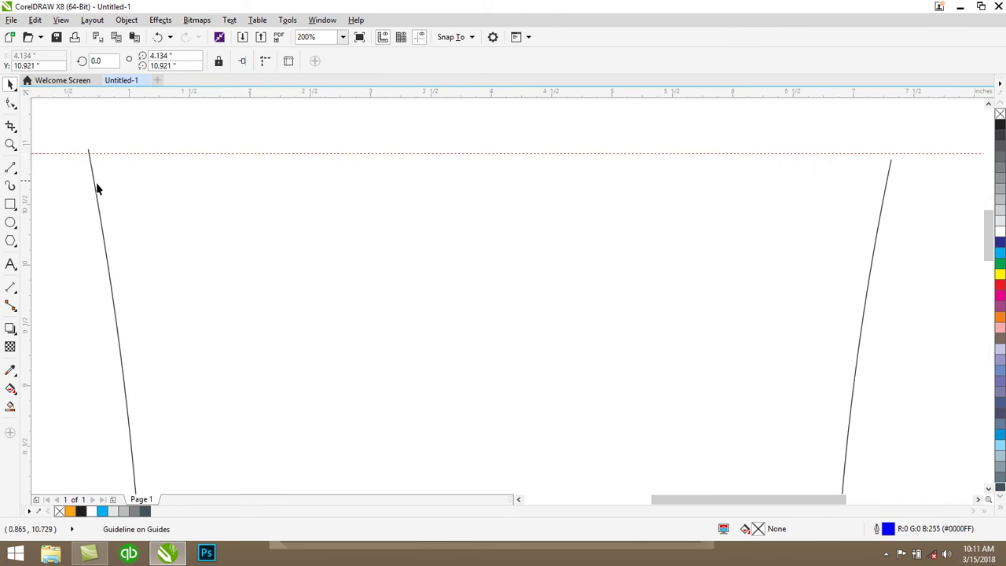
Step: Nudge the right curve up and the left curve down until both upper ends meet the guideline
click(886, 181)
key(Delete)
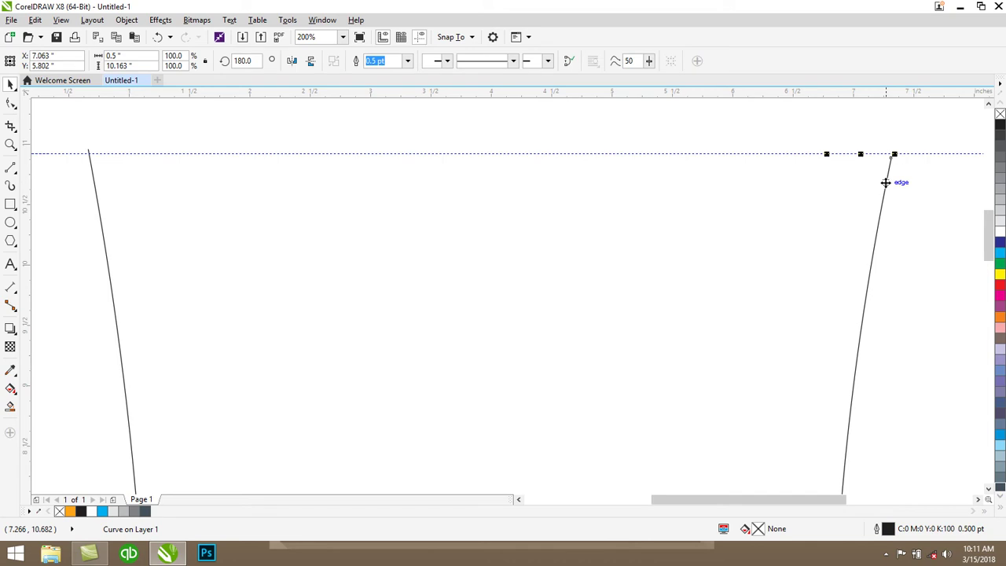
key(ctrl+Up)
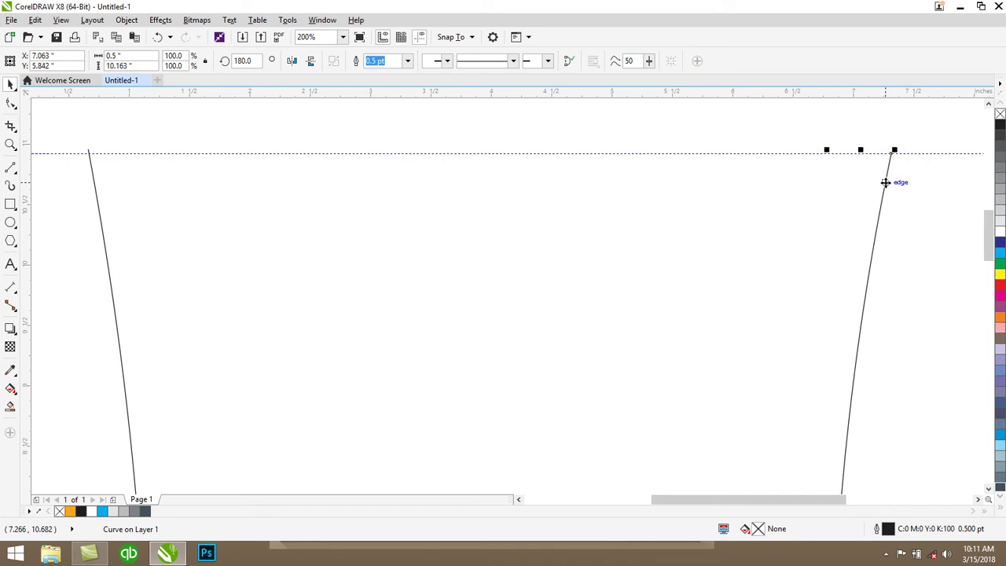
click(638, 131)
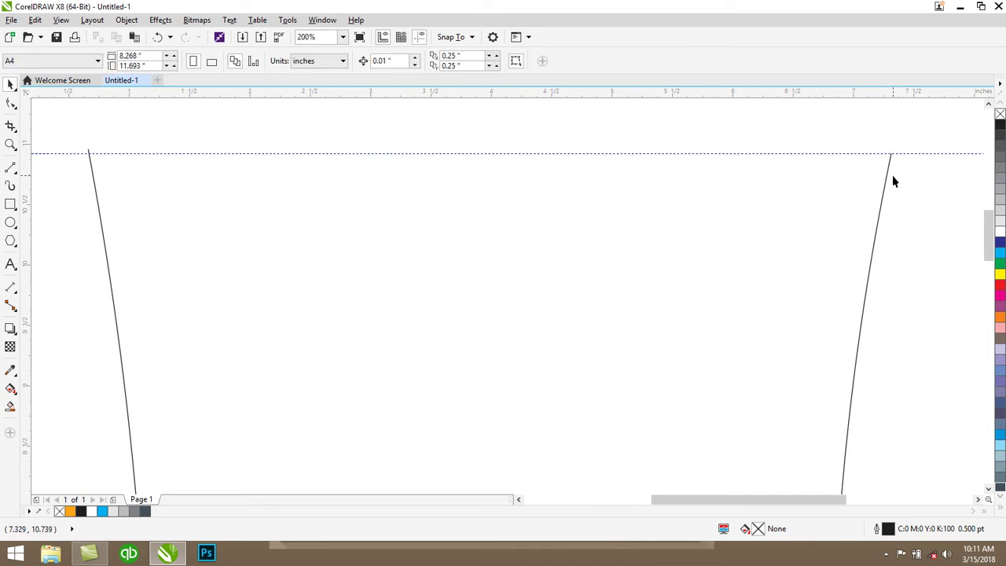
click(114, 319)
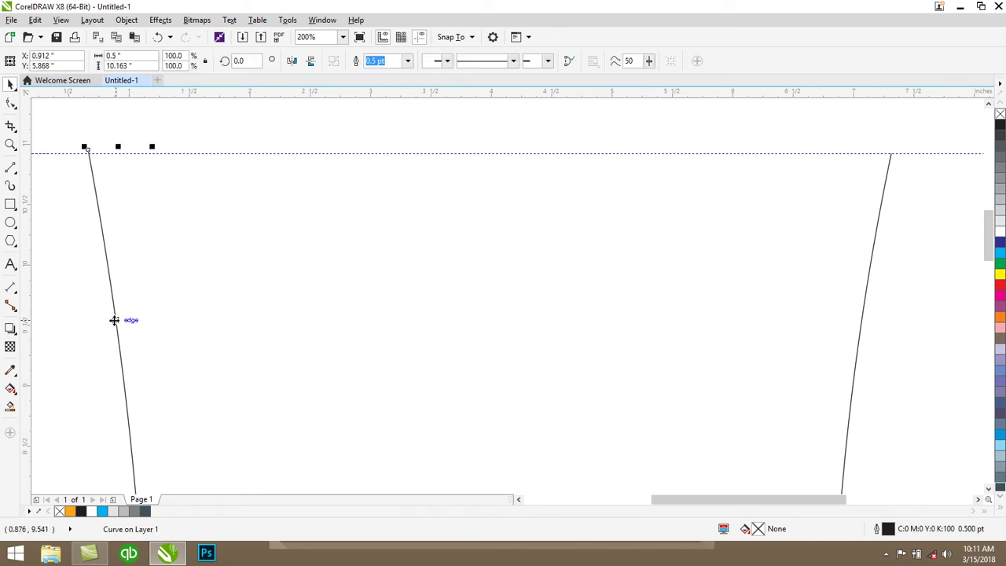
key(Escape)
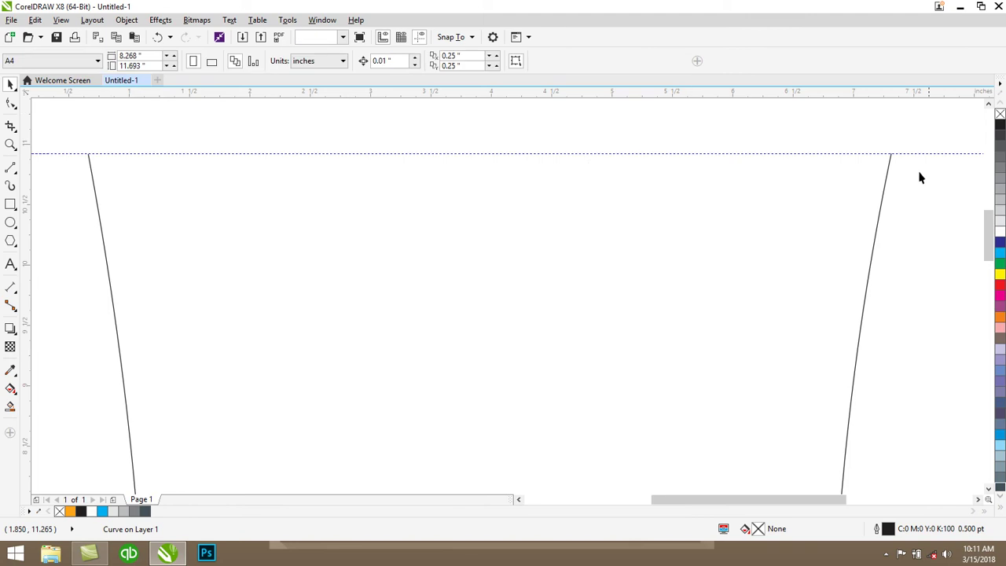
Step: Shift both side curves slightly inward, placing the left one at about X 1.022 in
scroll(764, 240, down, 2)
click(979, 500)
click(979, 500)
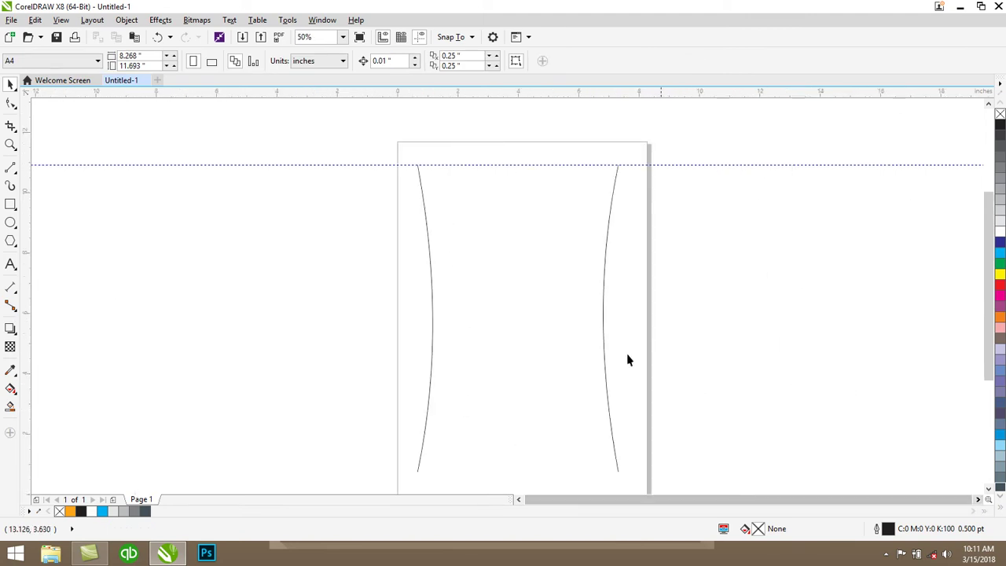
click(601, 317)
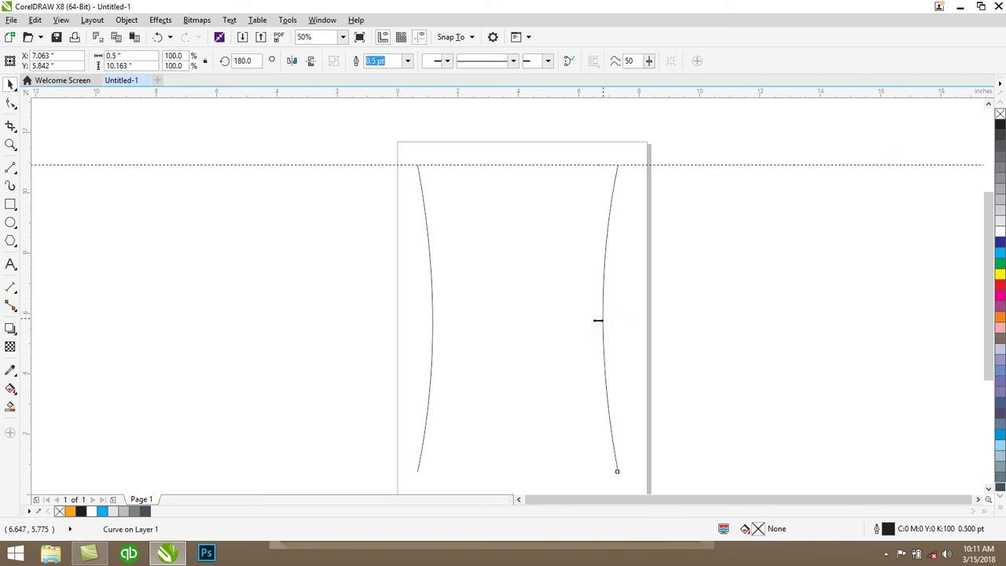
drag(431, 319, 436, 315)
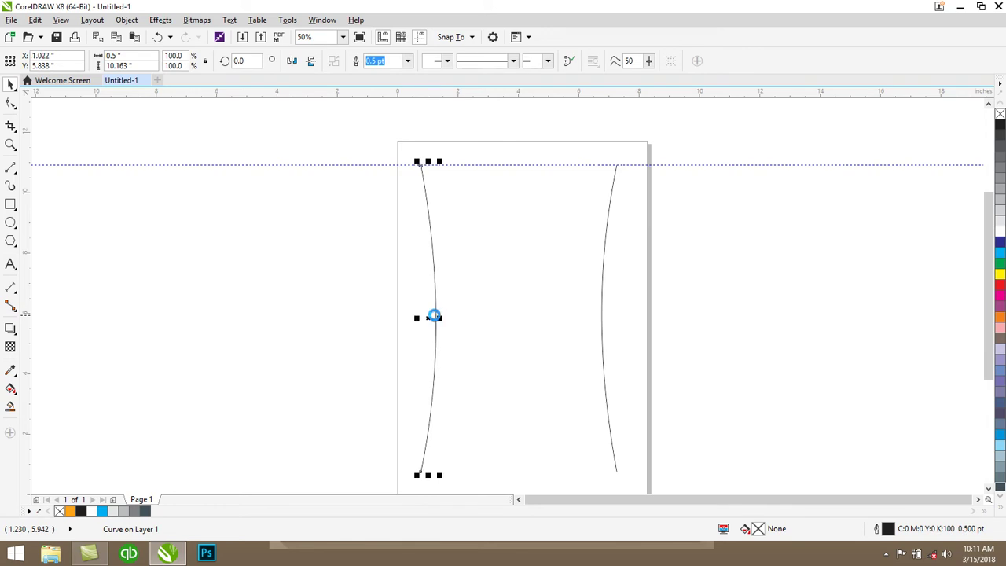
Step: Delete the horizontal guideline at the curves' upper ends
click(212, 219)
click(236, 164)
key(Delete)
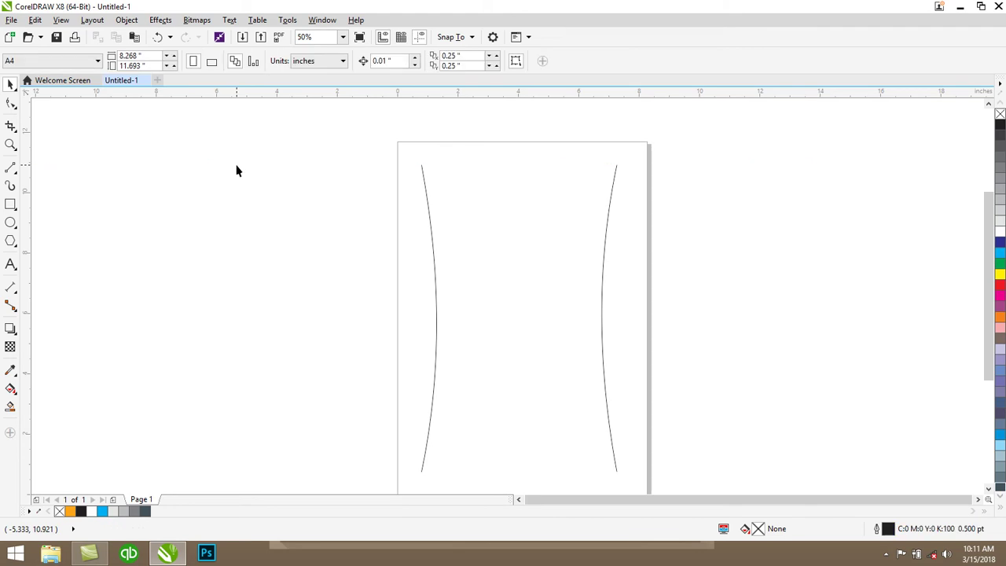
Step: Draw a straight line about 6.47 in long joining the upper ends of the two side curves
click(11, 169)
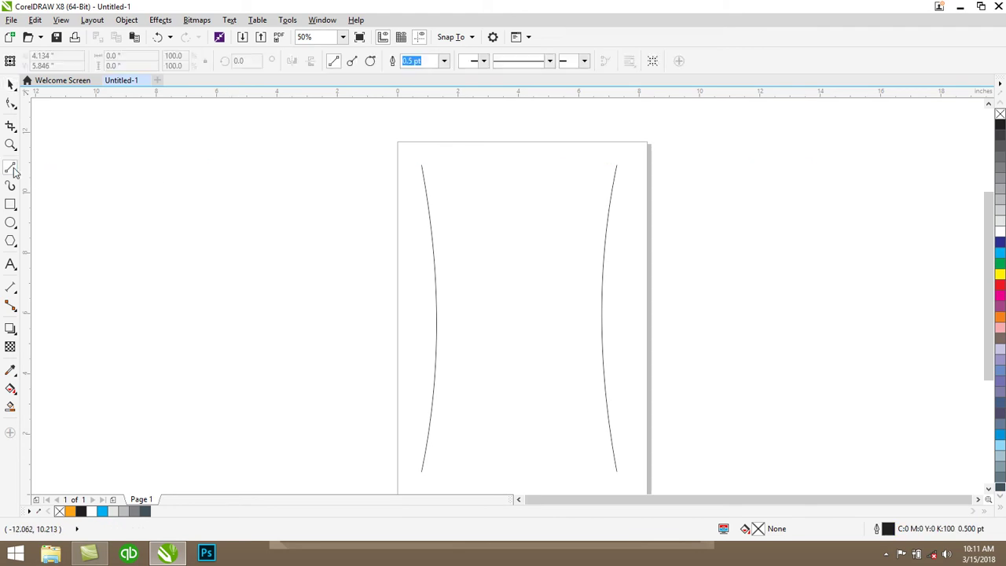
click(422, 166)
click(617, 166)
Step: Convert the top line to a curve and bow its middle upward into an arc about 0.23 in high
click(11, 103)
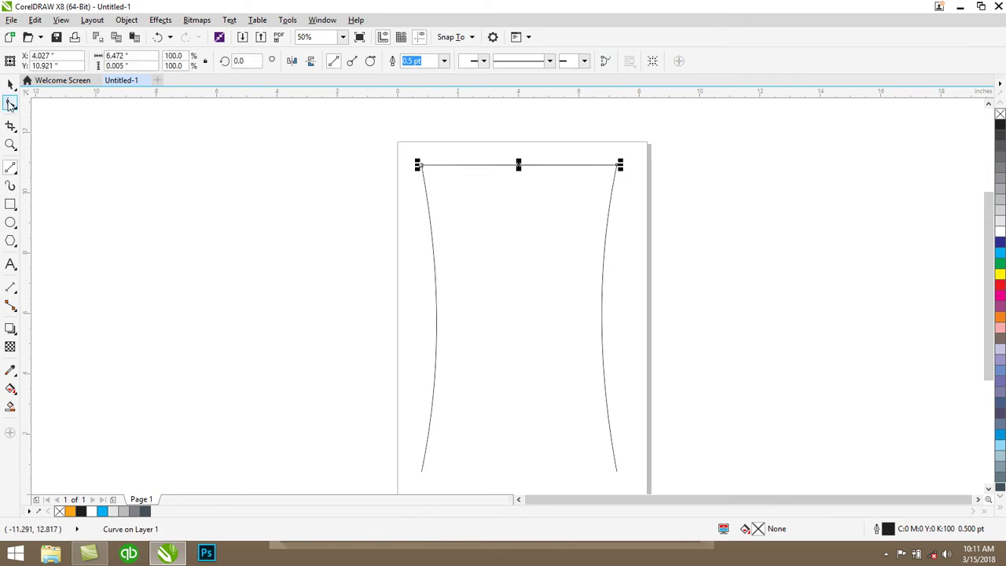
click(617, 166)
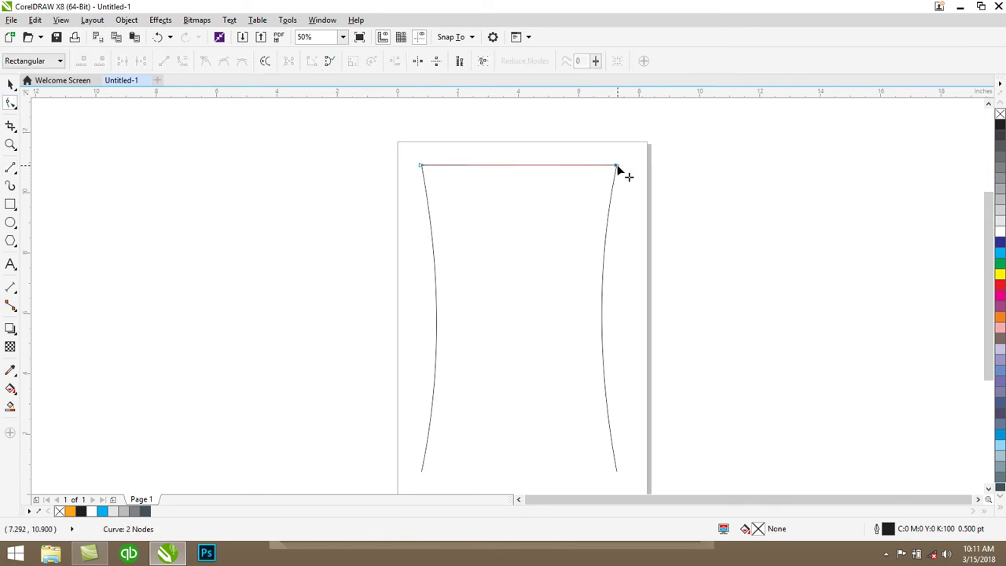
click(182, 61)
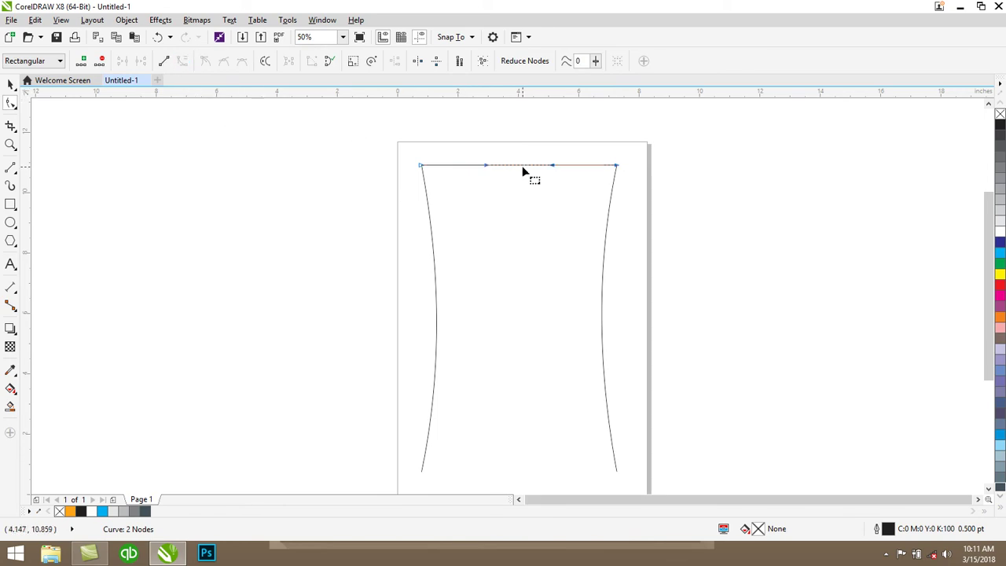
scroll(518, 163, up, 2)
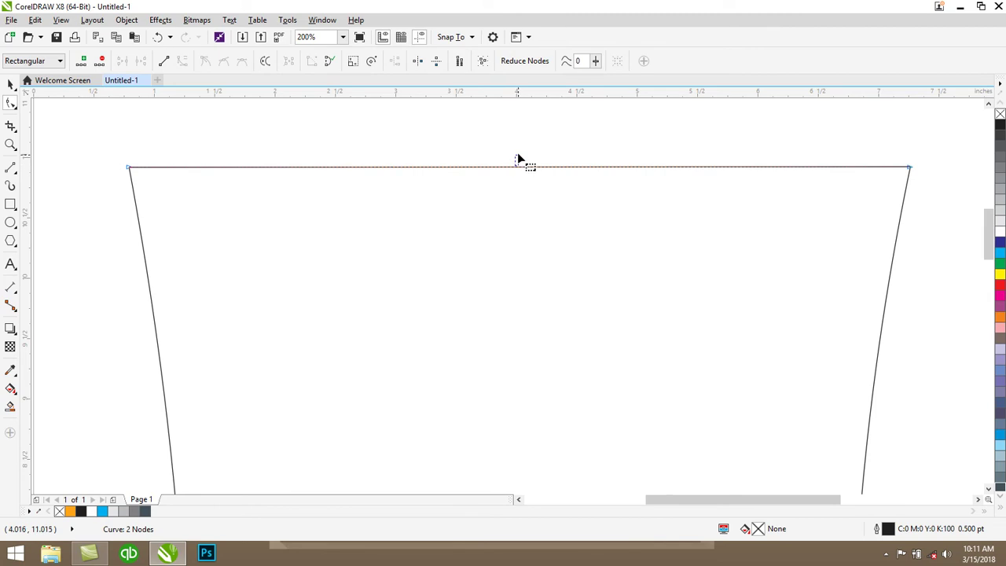
click(511, 167)
drag(512, 166, 511, 141)
scroll(511, 143, down, 2)
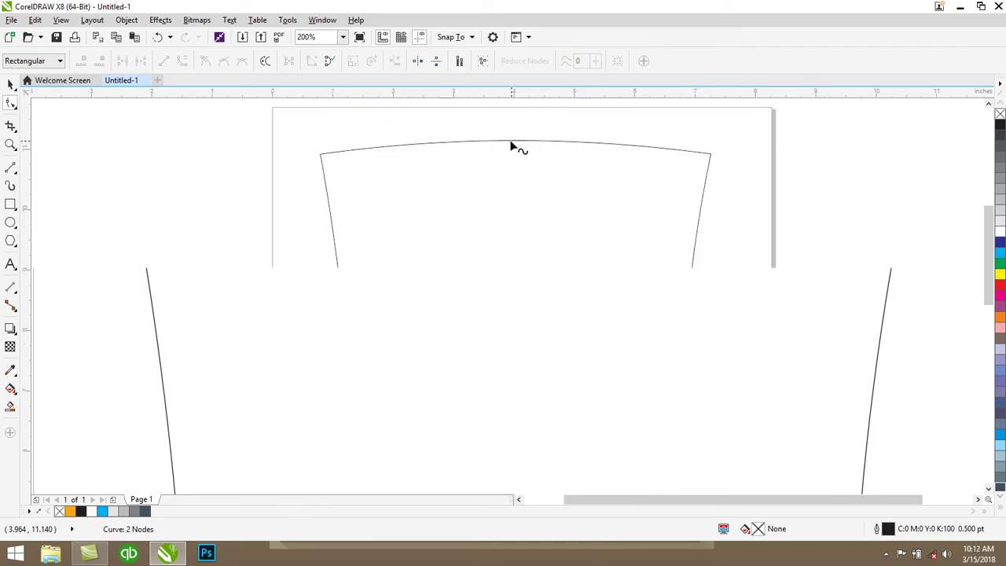
Step: Duplicate the top arc and move the copy down about 0.18 in to Y 10.852 in
click(11, 84)
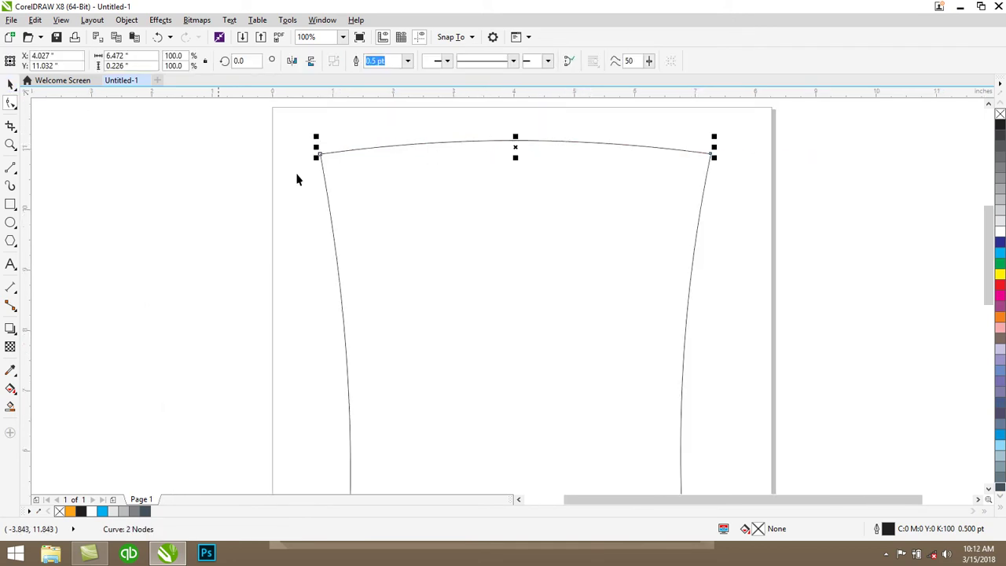
click(317, 176)
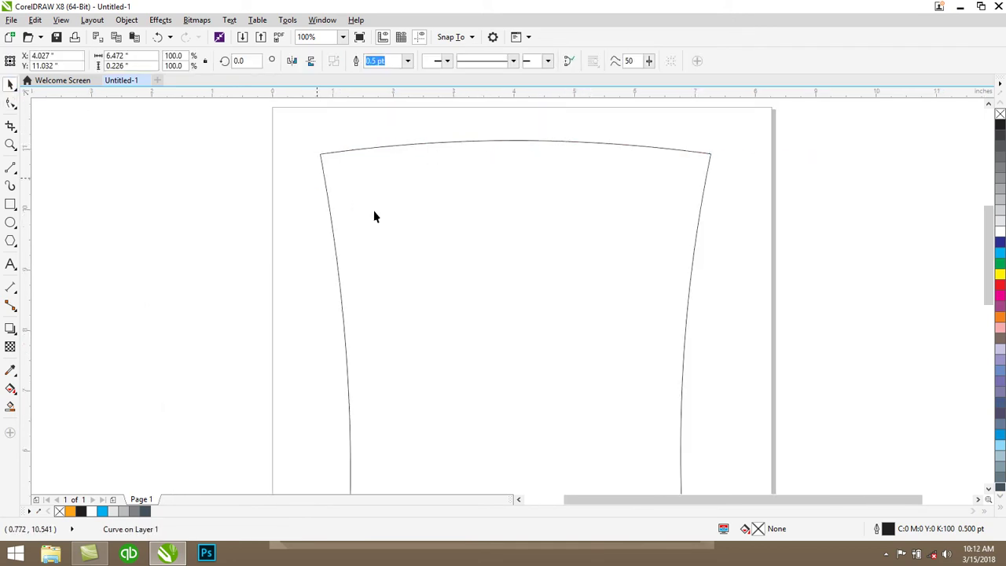
key(plus)
key(Down)
key(Down)
key(Tab)
key(Up)
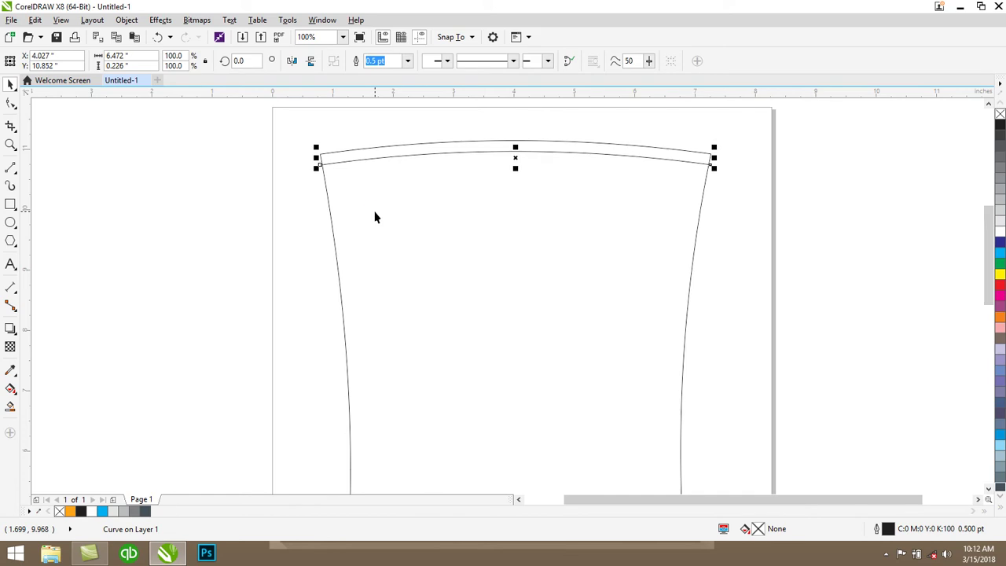
Step: Duplicate the lower arc and move the new copy down to Y 9.922 in, leaving a wide band between them
key(Down)
key(Down)
key(Down)
key(Down)
key(Down)
key(Down)
key(Down)
key(Down)
key(Down)
key(Down)
key(Down)
key(Down)
key(Down)
key(Down)
key(Down)
key(Down)
key(Down)
key(Down)
key(Down)
key(Down)
key(Down)
key(Down)
key(Down)
key(Down)
key(Down)
key(Down)
key(Down)
key(Down)
key(Down)
key(Down)
key(Down)
key(Down)
key(Down)
key(Down)
key(Down)
key(Down)
key(Down)
key(Down)
key(Down)
key(Down)
key(Down)
key(Down)
Step: Duplicate the third arc and move the copy just below it to Y 9.762 in
key(KP_Add)
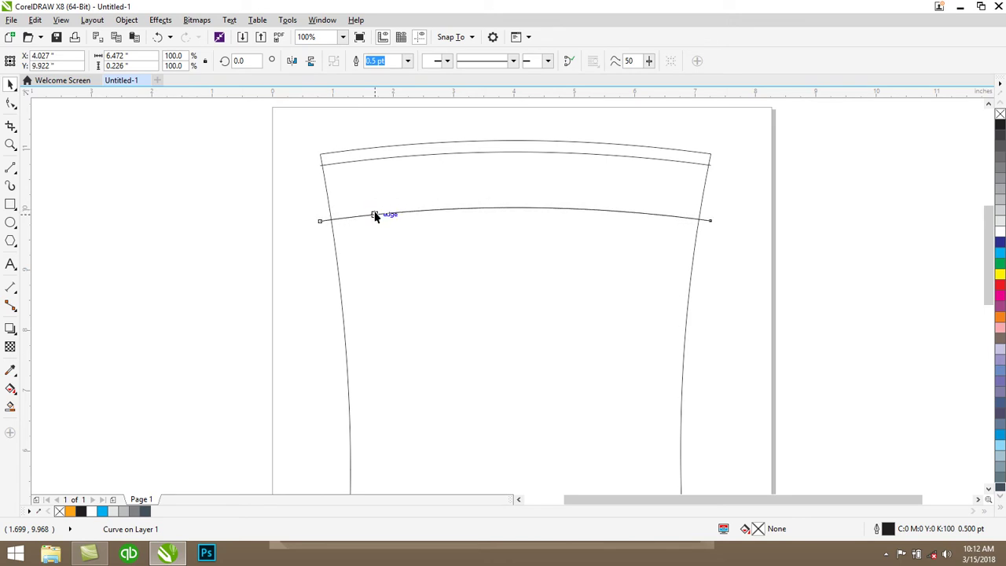
key(Down)
key(Down)
key(Down)
key(Down)
key(Down)
key(Down)
key(Down)
key(Down)
key(Down)
key(Down)
key(Down)
key(Down)
key(Down)
key(Down)
key(Down)
key(Down)
key(Down)
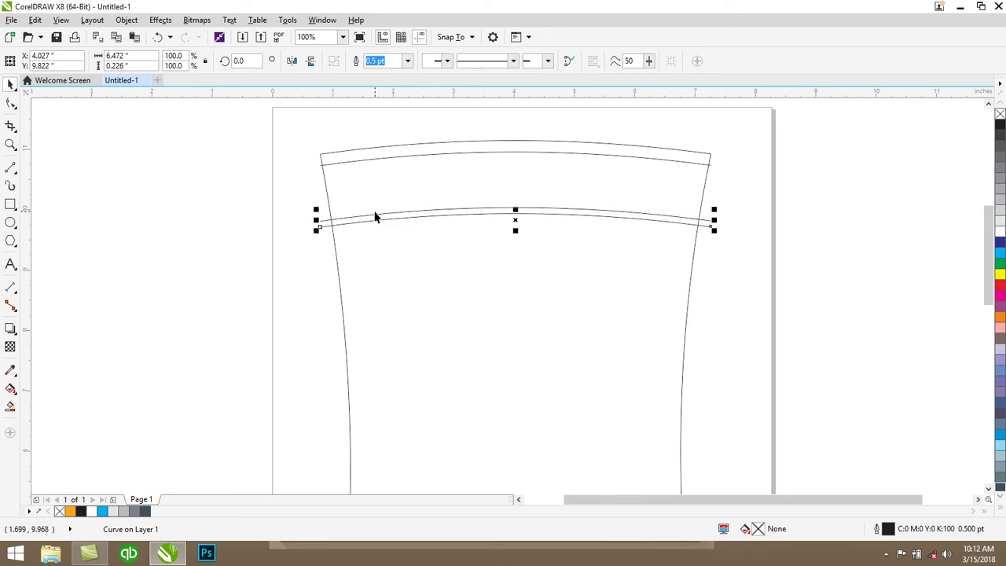
key(Up)
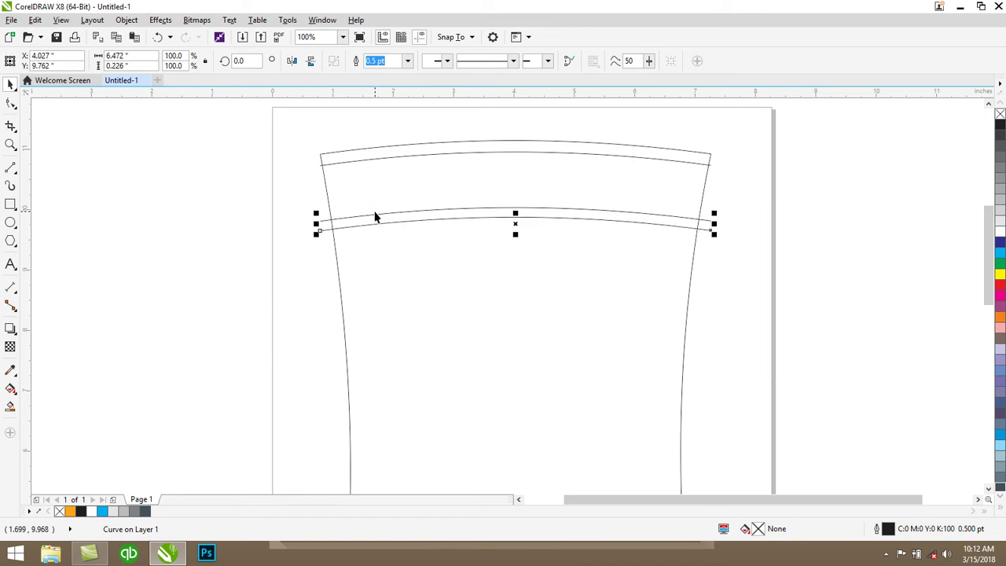
Step: Draw a diagonal line about 0.25 in wide and high from the left curve's lower end, running down and inward
scroll(197, 208, down, 1)
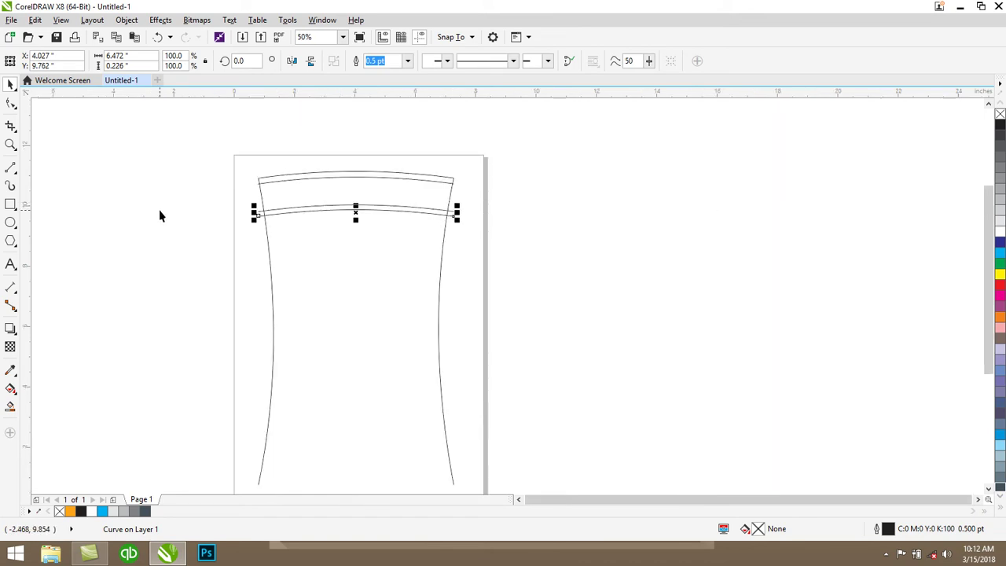
scroll(160, 214, up, 1)
drag(989, 244, 975, 366)
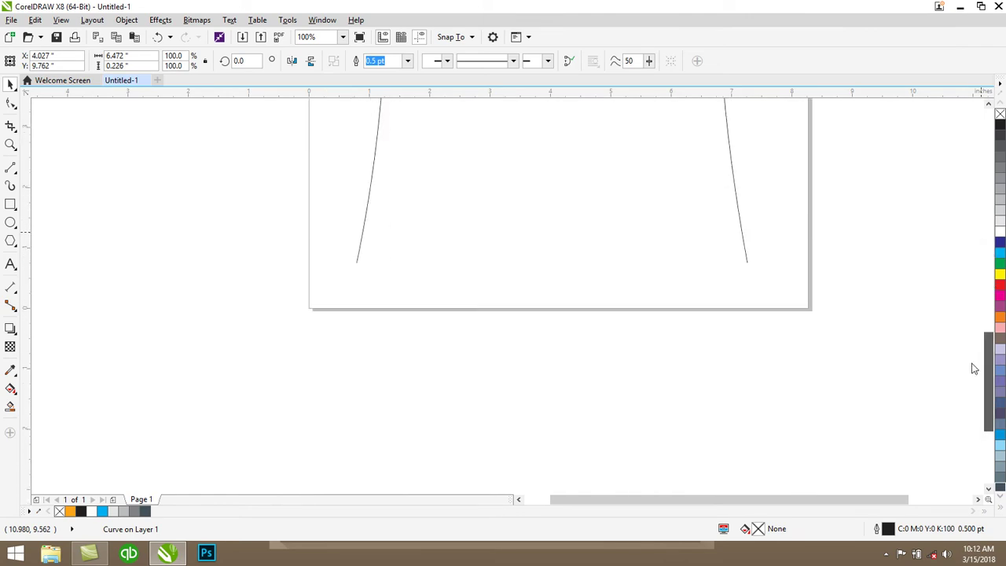
click(978, 499)
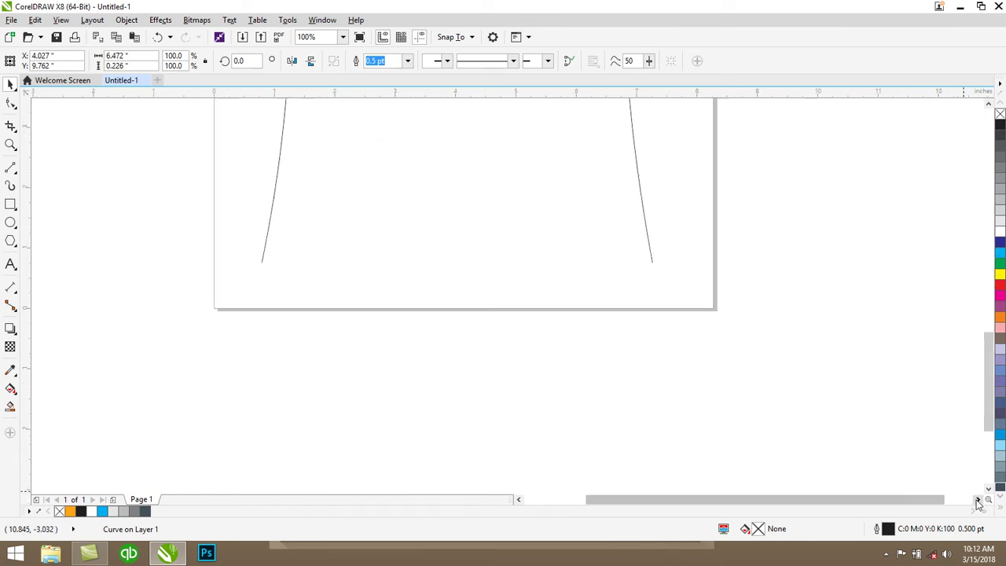
click(752, 436)
click(16, 170)
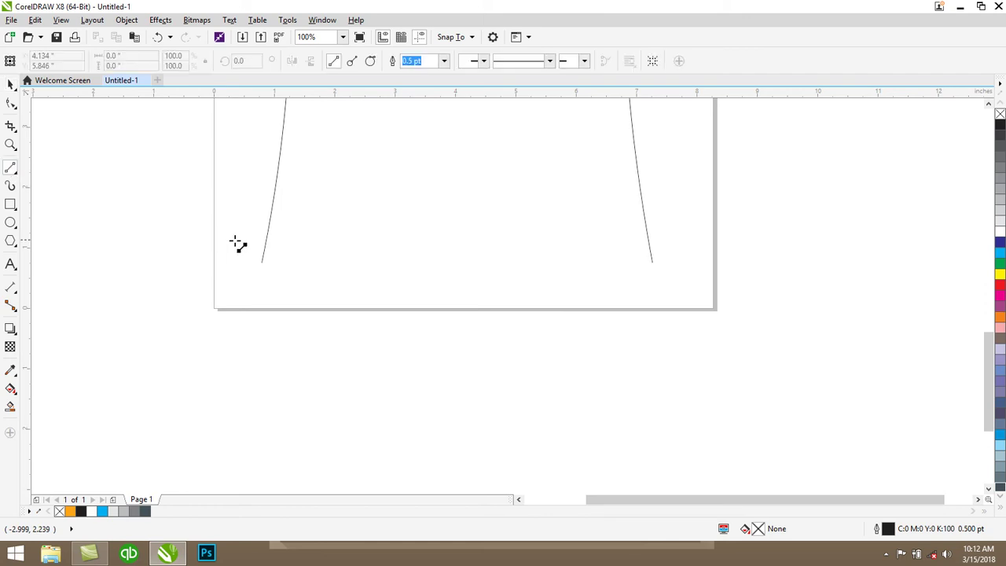
click(273, 274)
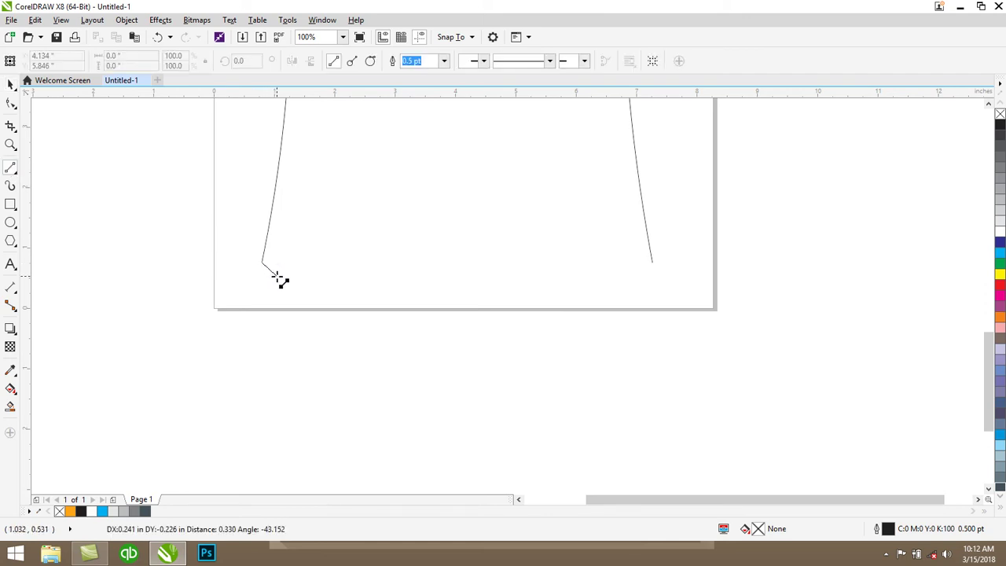
click(280, 281)
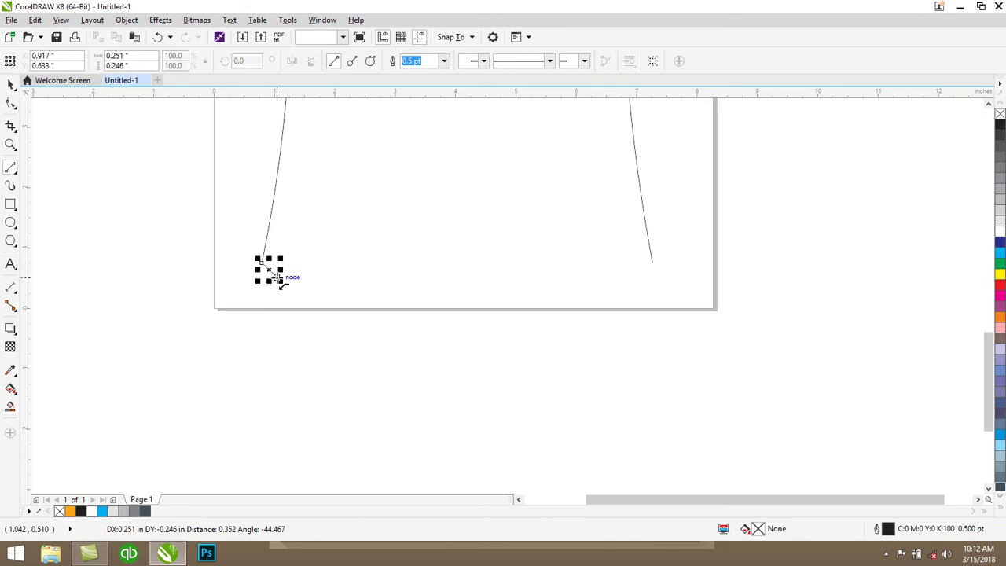
Step: Draw a matching diagonal from the right curve's lower end and continue it straight across to the left diagonal's end
click(652, 262)
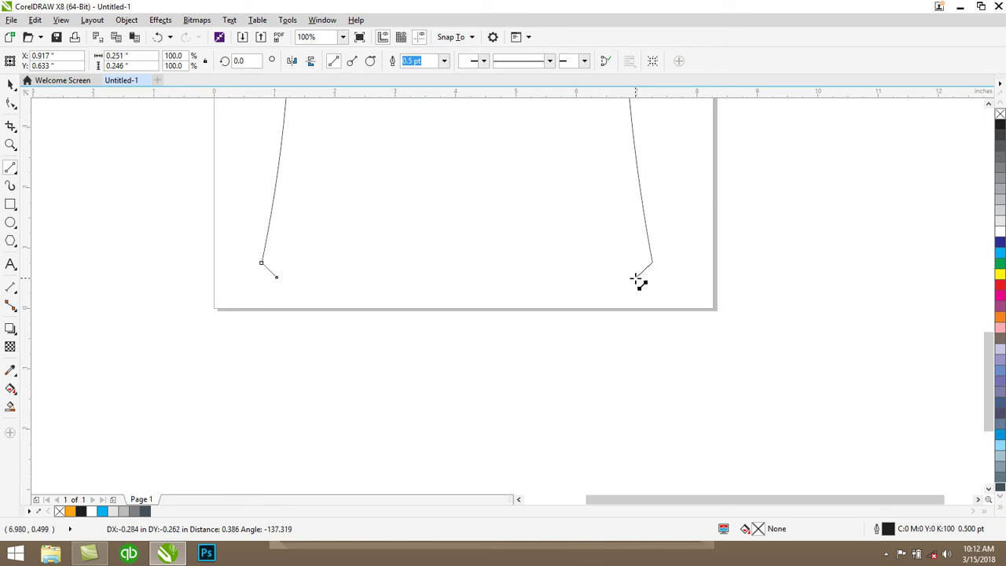
click(638, 280)
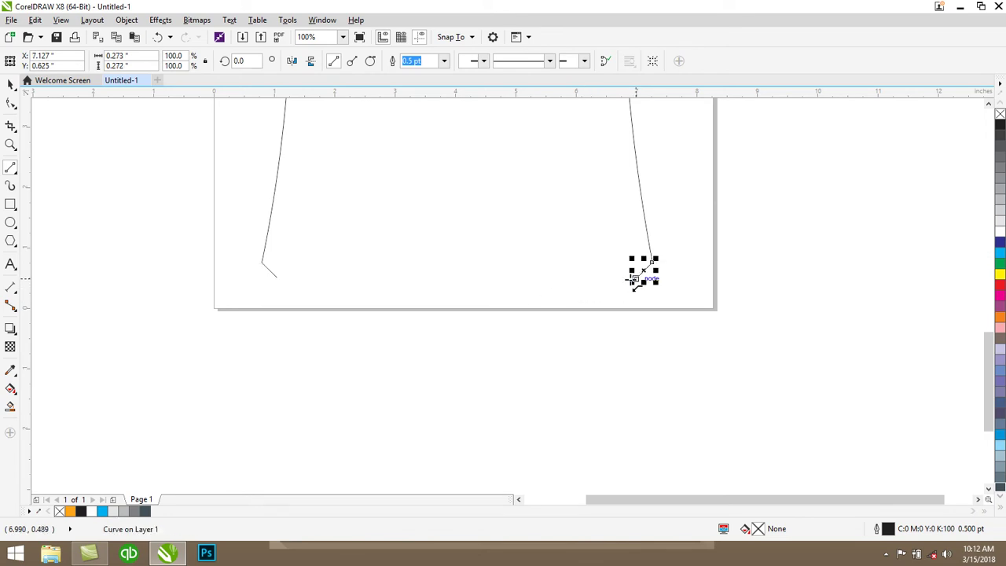
click(636, 280)
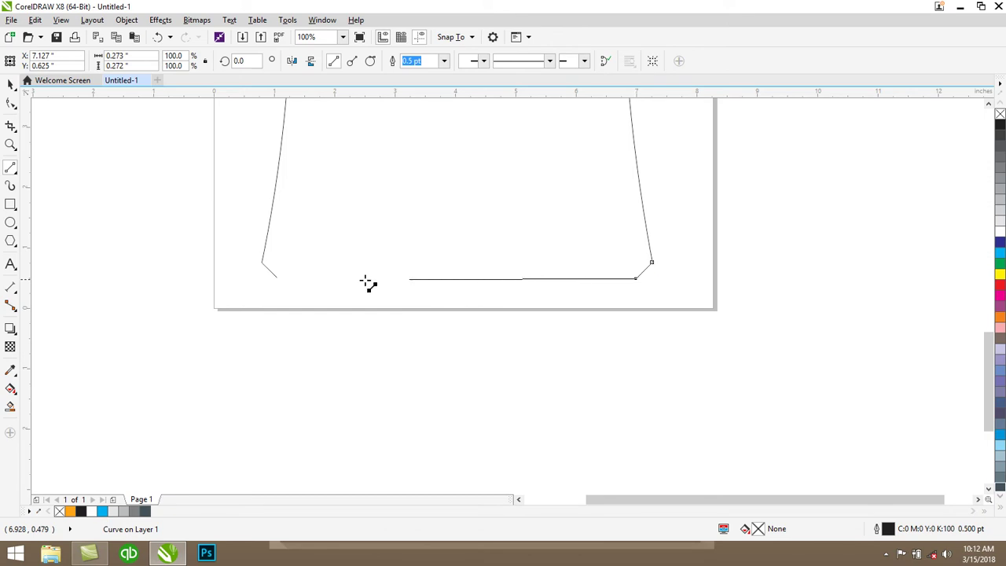
click(277, 278)
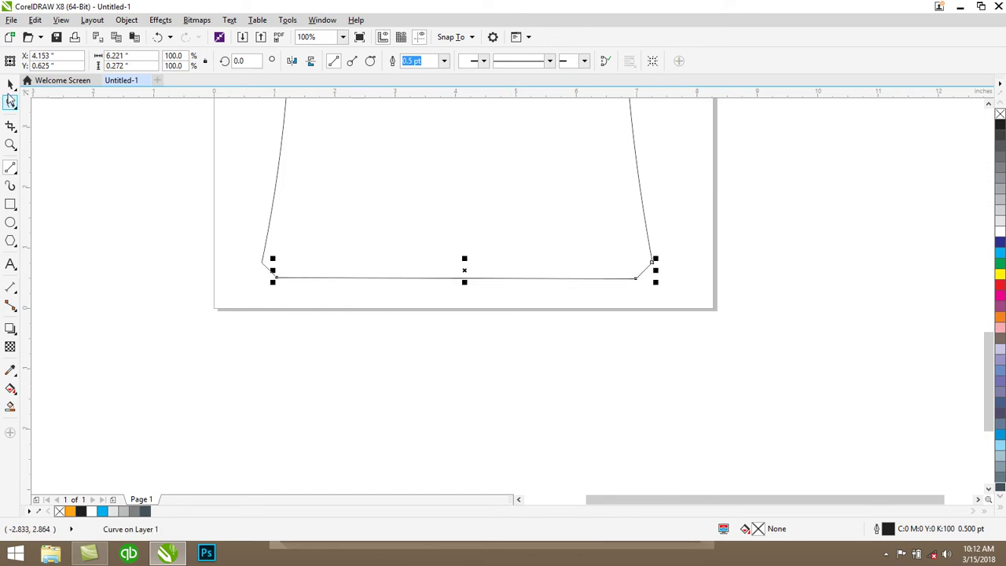
Step: Draw an ellipse about 1.39 in wide and 1.46 in high beside the page's upper part
key(space)
click(488, 247)
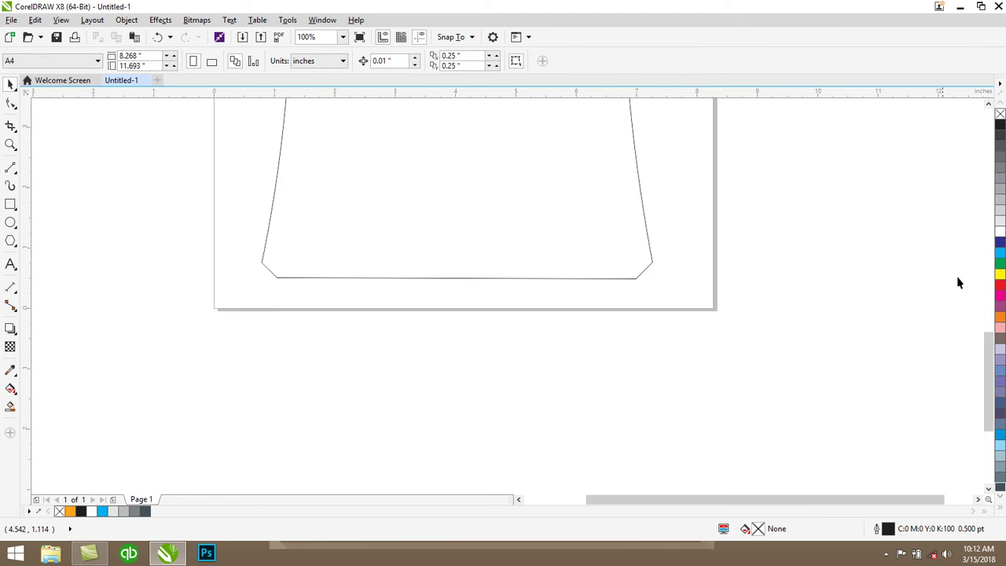
drag(988, 360, 948, 213)
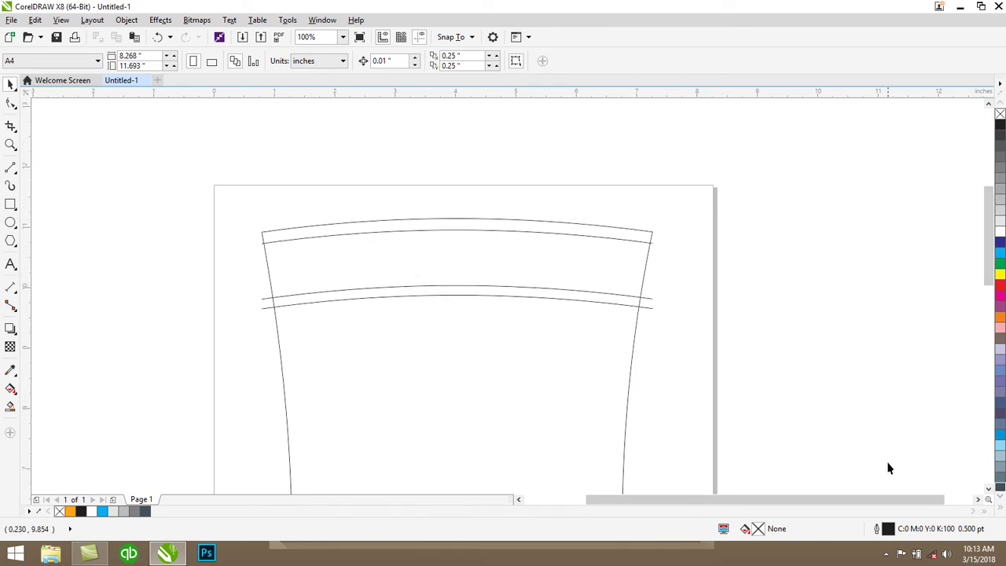
drag(786, 501, 767, 509)
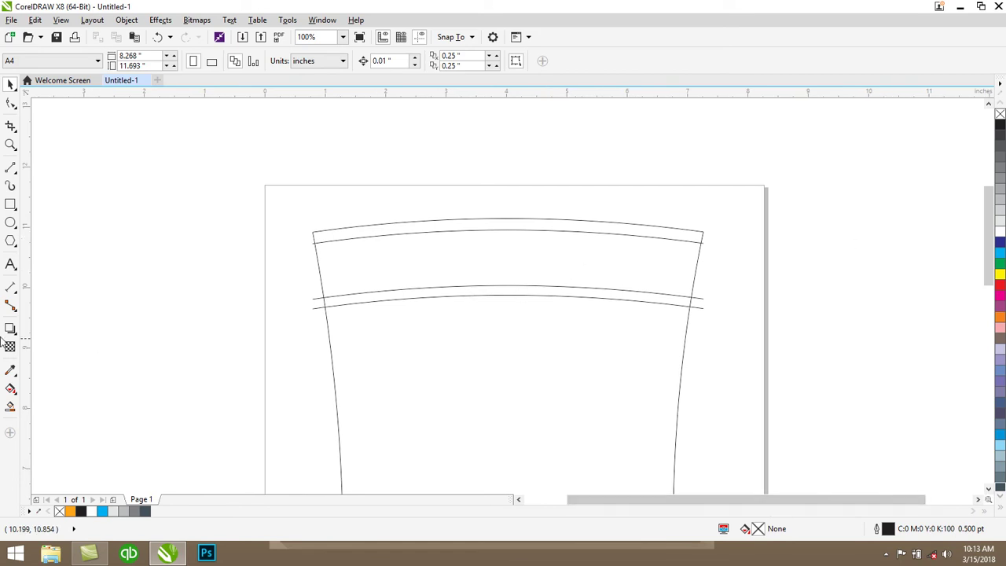
click(15, 225)
click(39, 221)
drag(159, 177, 245, 267)
click(10, 85)
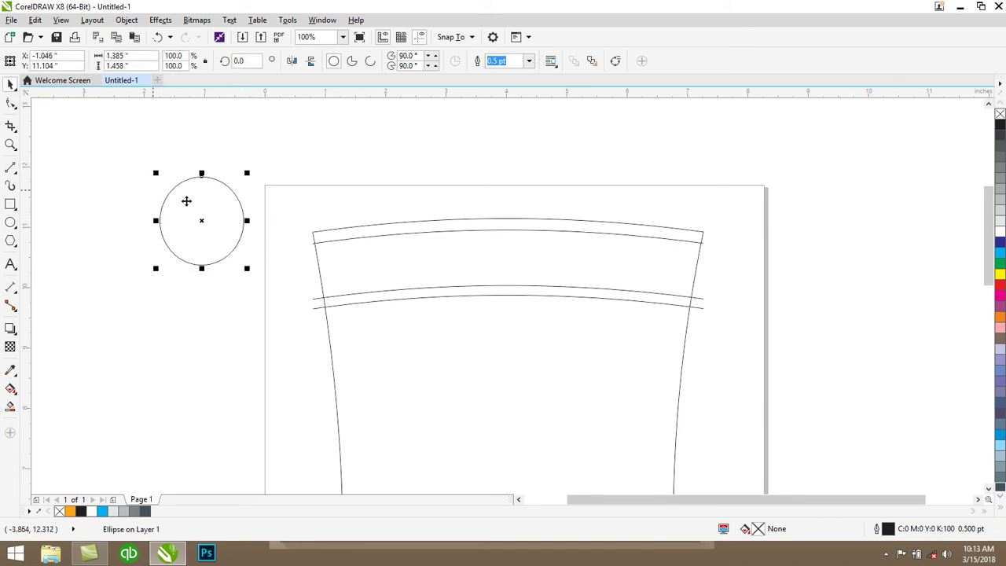
Step: Move the ellipse over the middle of the top two arcs, with its centre at Y 11.041 in, and widen it to about 1.5 in
drag(199, 206, 485, 205)
key(Escape)
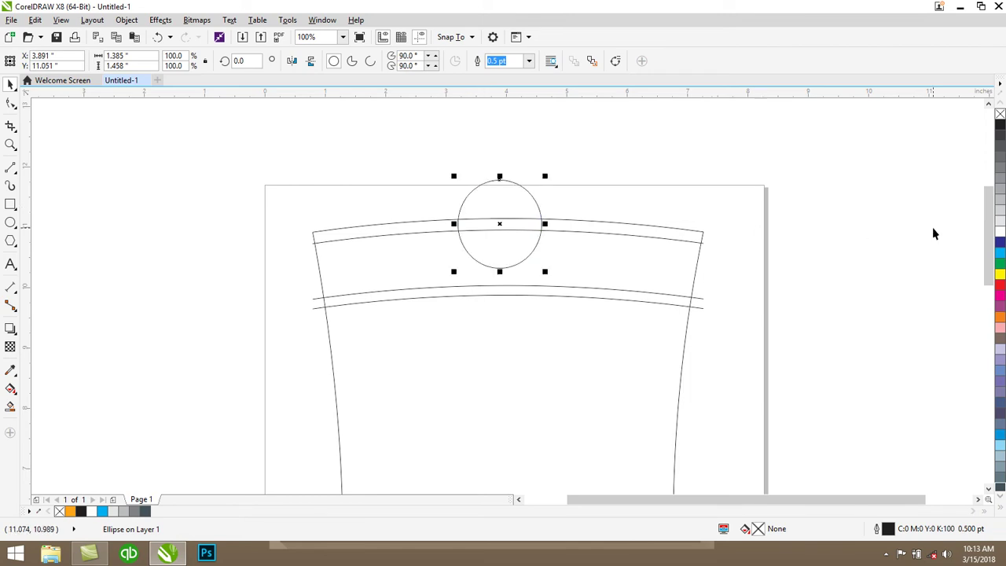
key(Left)
key(Left)
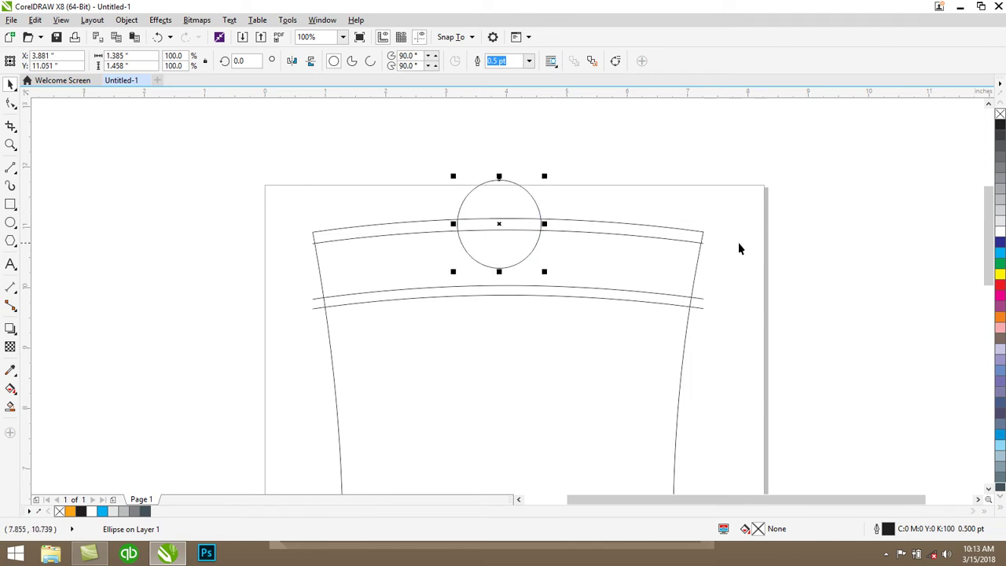
key(Down)
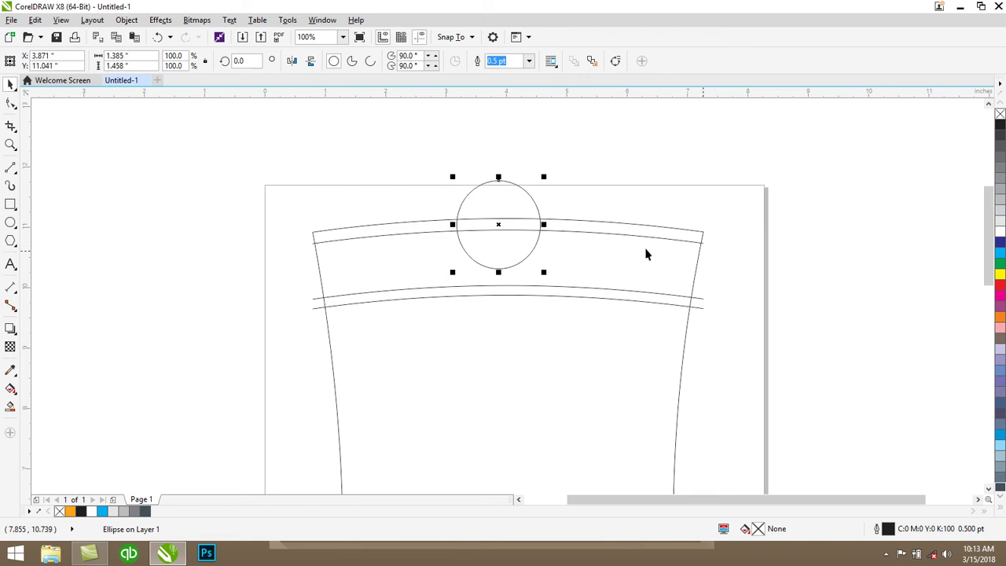
drag(543, 225, 548, 225)
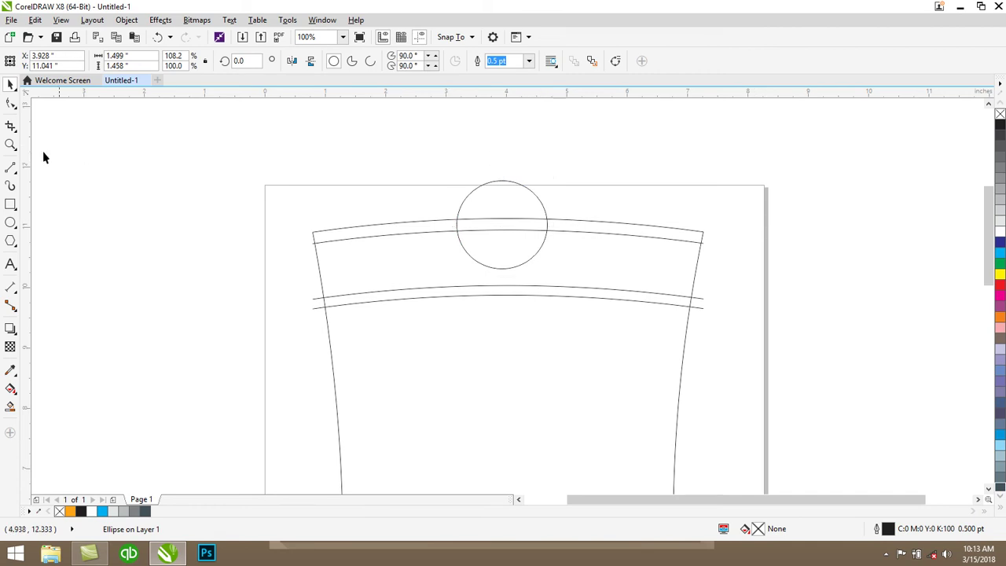
key(Escape)
Step: Remove the part of the ellipse above the uppermost arc with Virtual Segment Delete, leaving a neckline curve
click(10, 125)
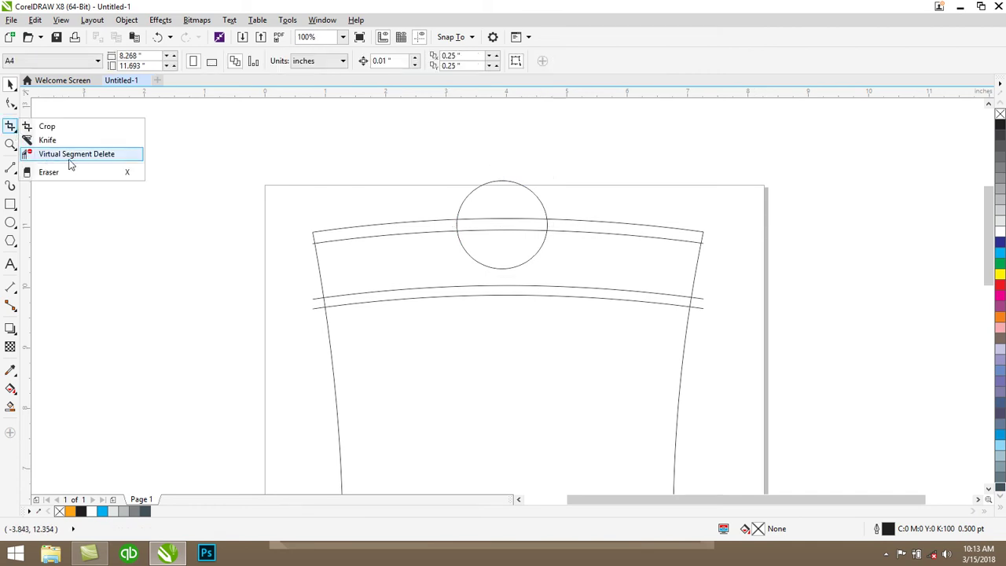
click(84, 154)
drag(409, 148, 595, 217)
click(10, 84)
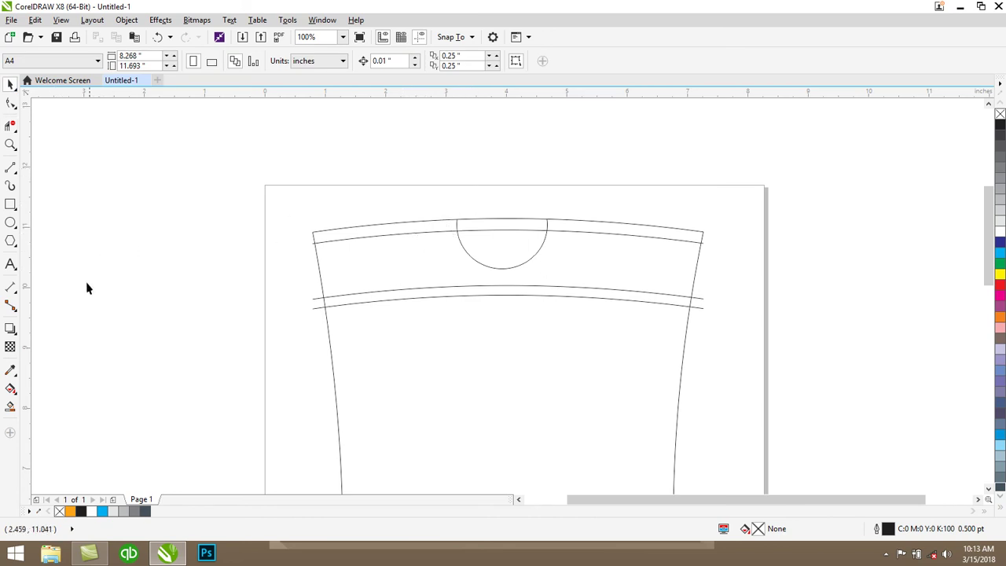
Step: Smart-fill all three sections of the narrow top band with black, C75 M68 Y65 K90
click(9, 408)
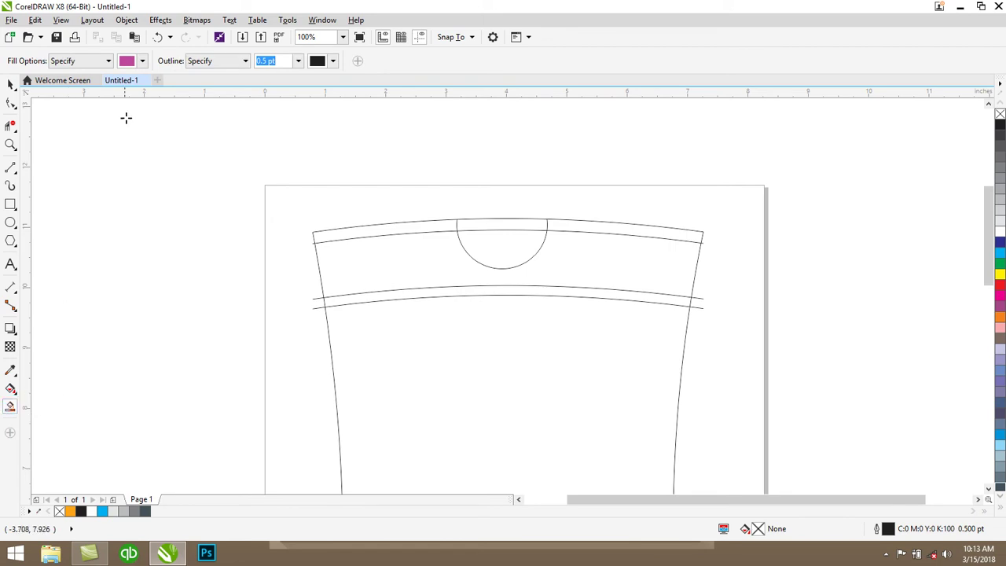
click(143, 60)
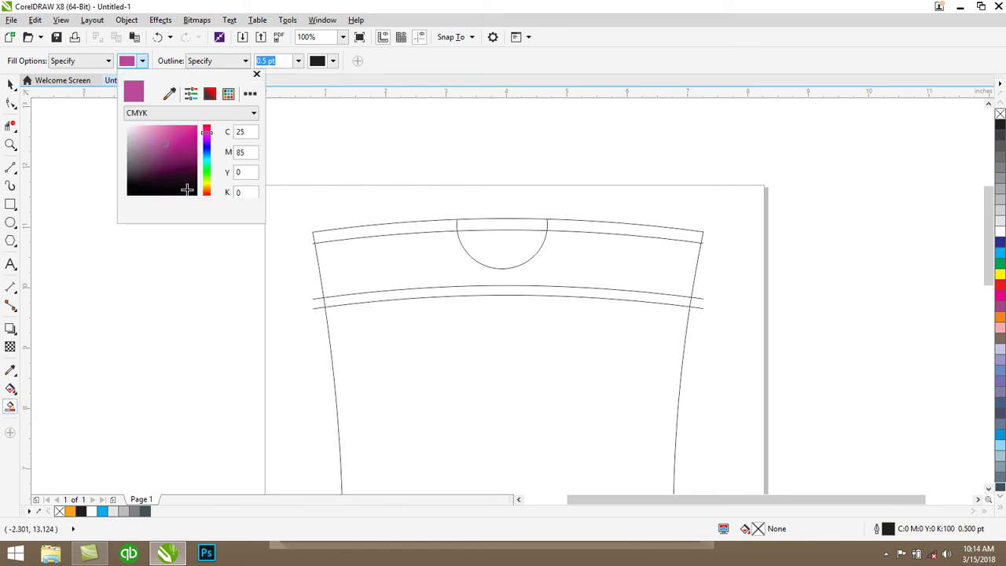
click(189, 194)
click(406, 228)
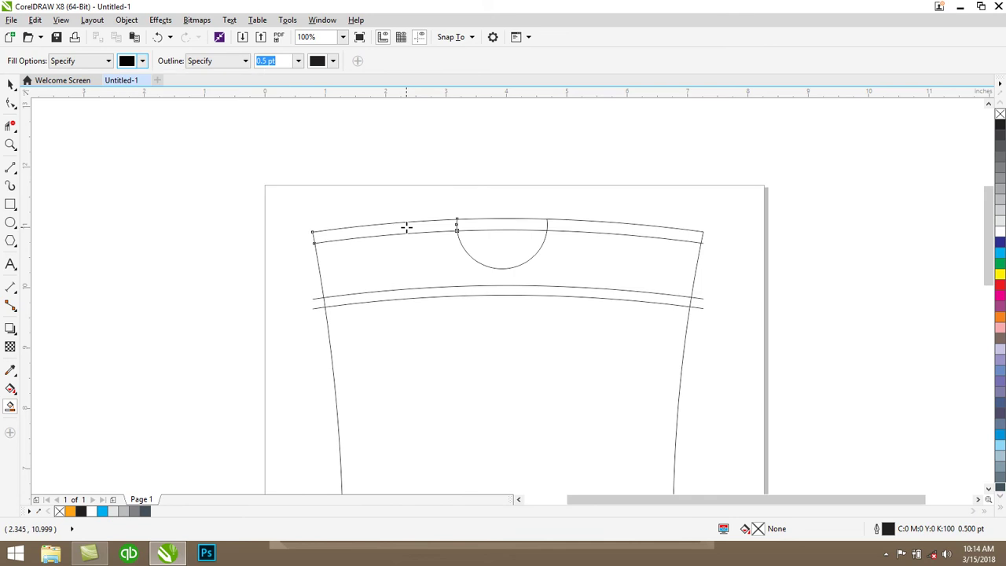
click(406, 227)
click(496, 225)
click(601, 237)
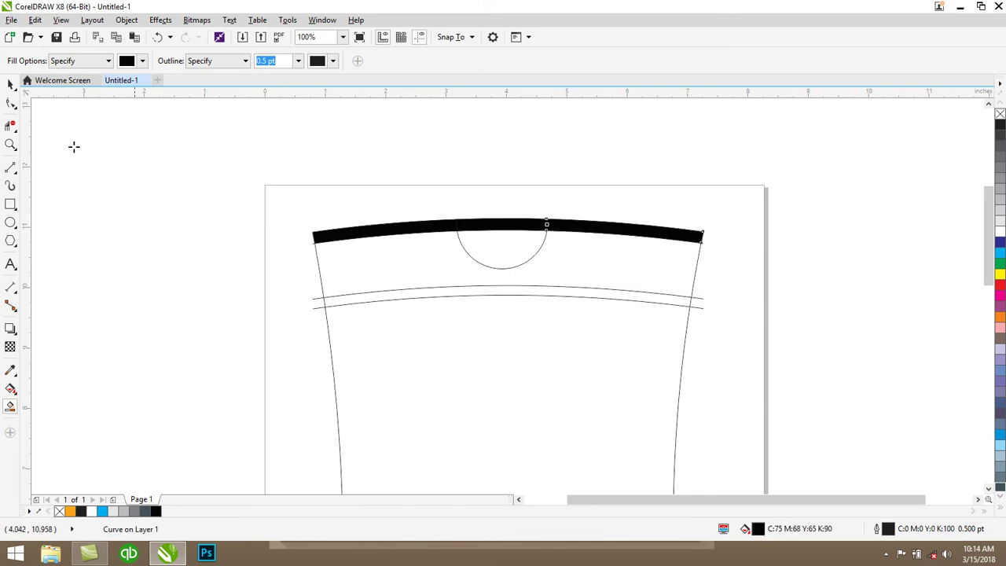
click(10, 84)
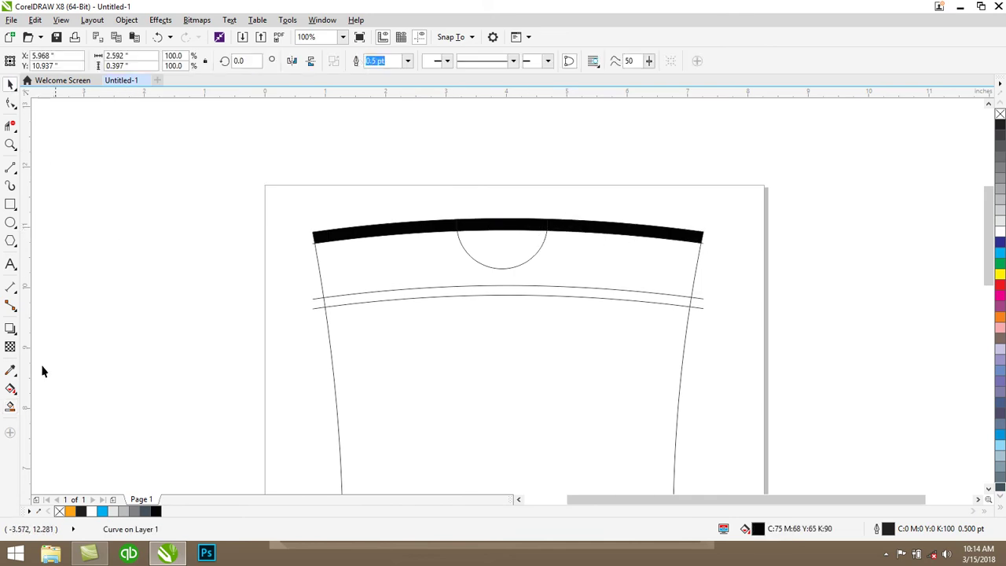
Step: Smart-fill the wide band around the neckline and the large body area with the same black, leaving the narrow stripe between them unfilled
click(11, 406)
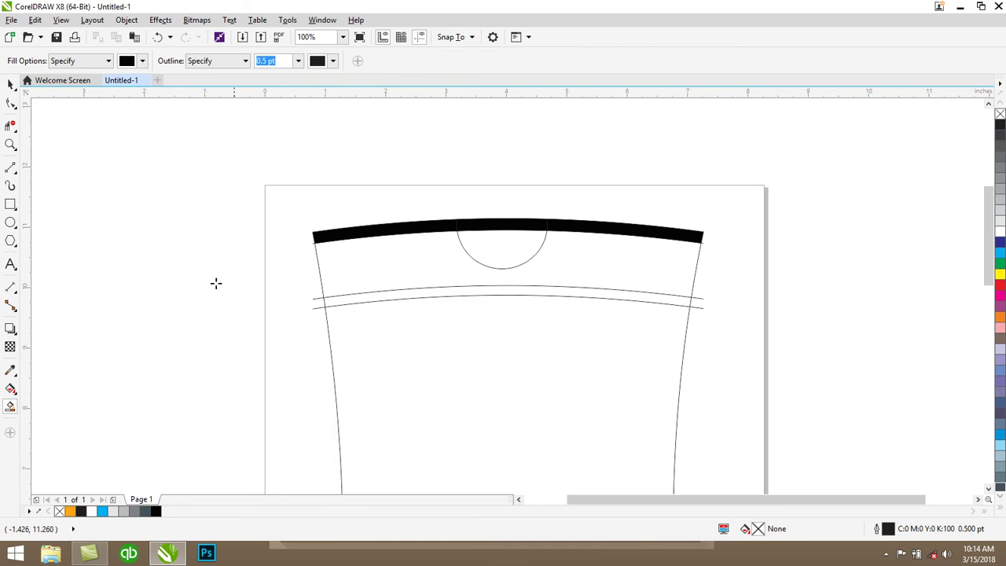
click(363, 271)
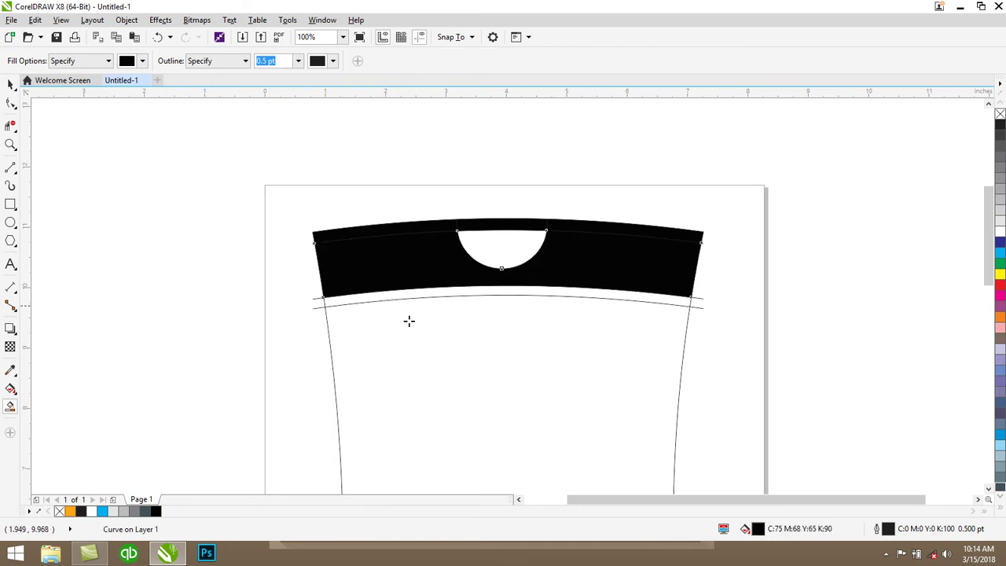
click(435, 351)
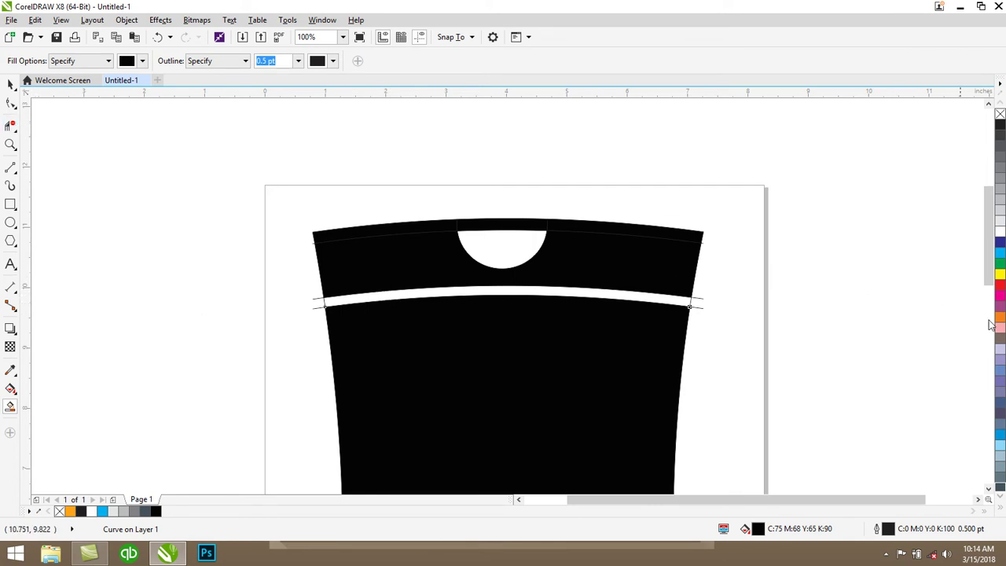
Step: Set the Smart Fill colour to magenta, C22 M94 Y0 K0, and fill the narrow stripe between the black areas
click(143, 62)
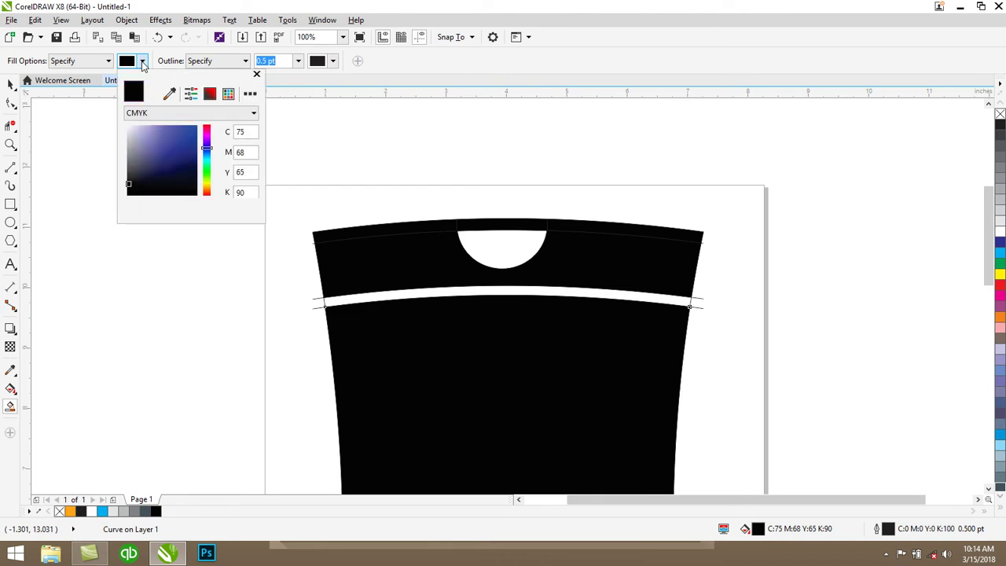
click(206, 131)
drag(208, 132, 208, 136)
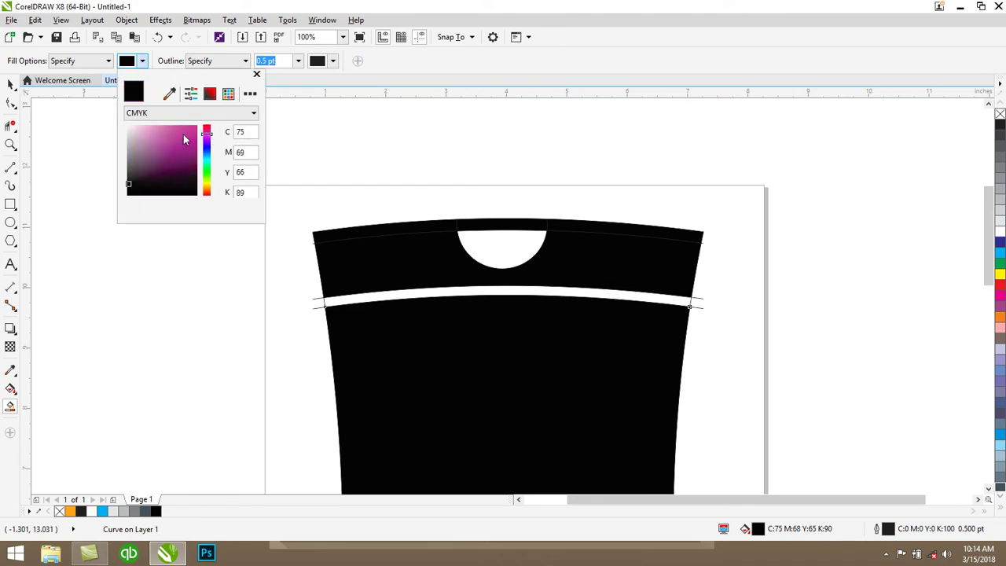
click(201, 134)
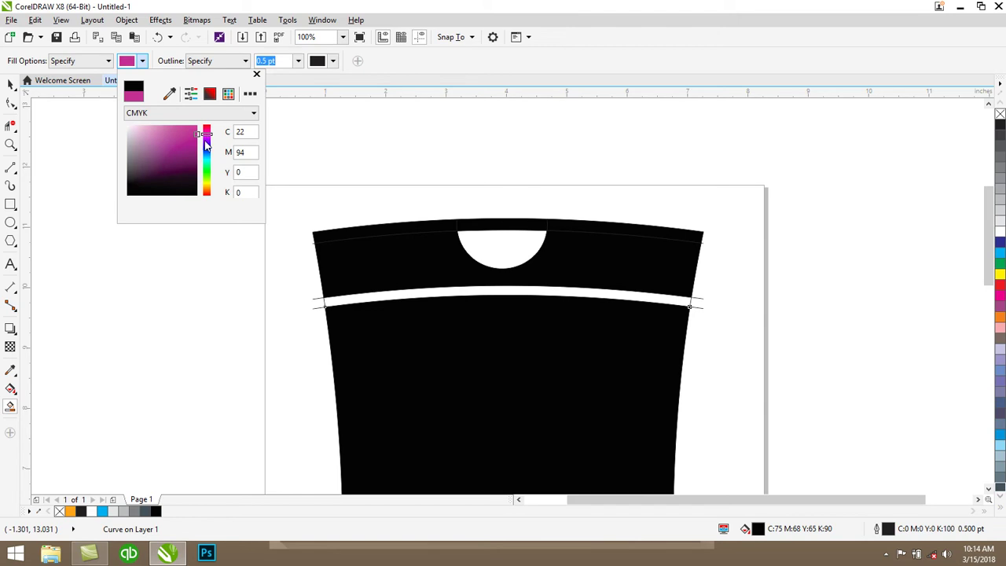
click(260, 136)
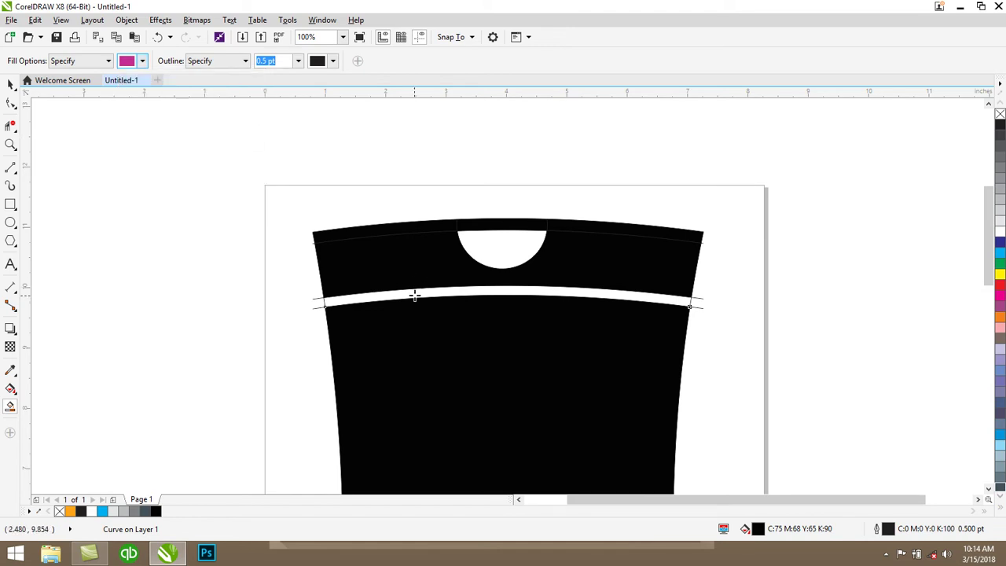
click(414, 295)
click(10, 84)
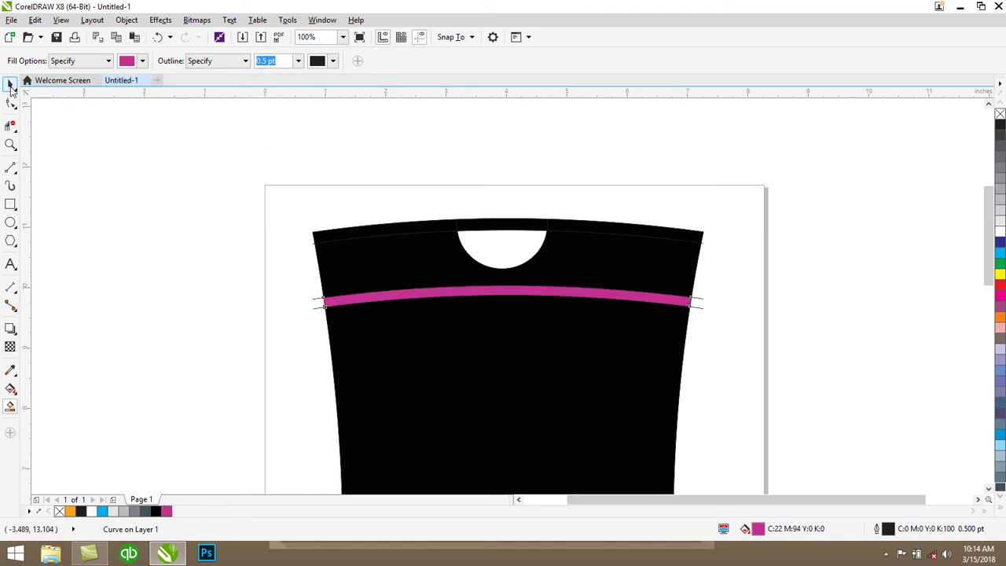
click(731, 356)
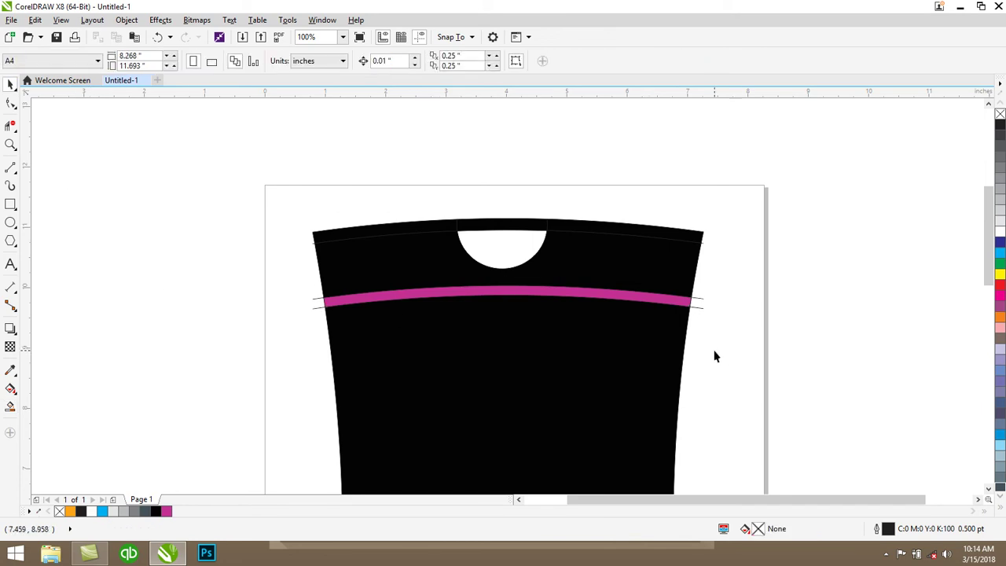
Step: Delete the leftover arc lines that overhang the sides at the magenta stripe and just below the top edge
scroll(714, 353, up, 1)
click(683, 248)
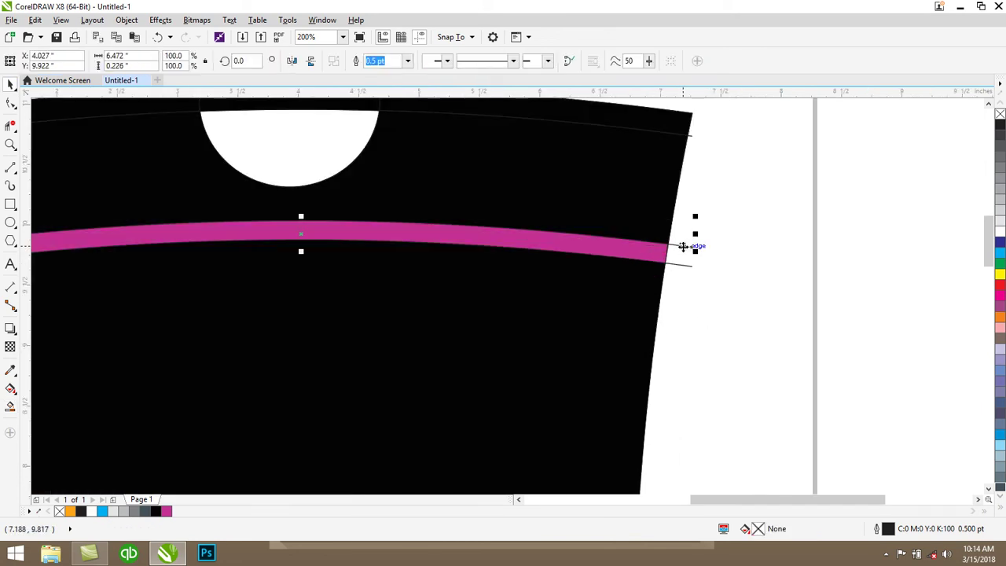
click(683, 253)
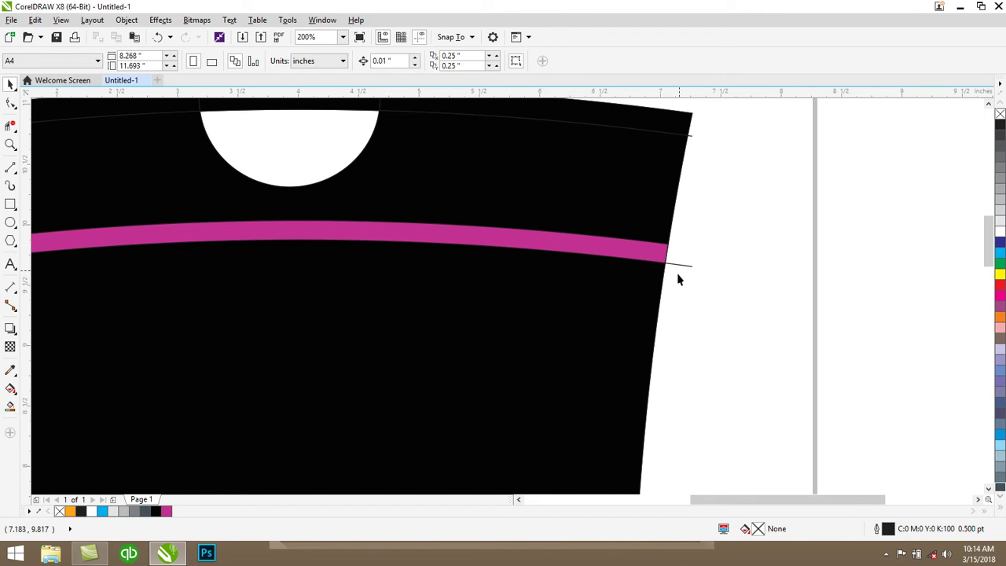
click(683, 263)
click(683, 264)
scroll(678, 275, down, 3)
scroll(467, 306, up, 2)
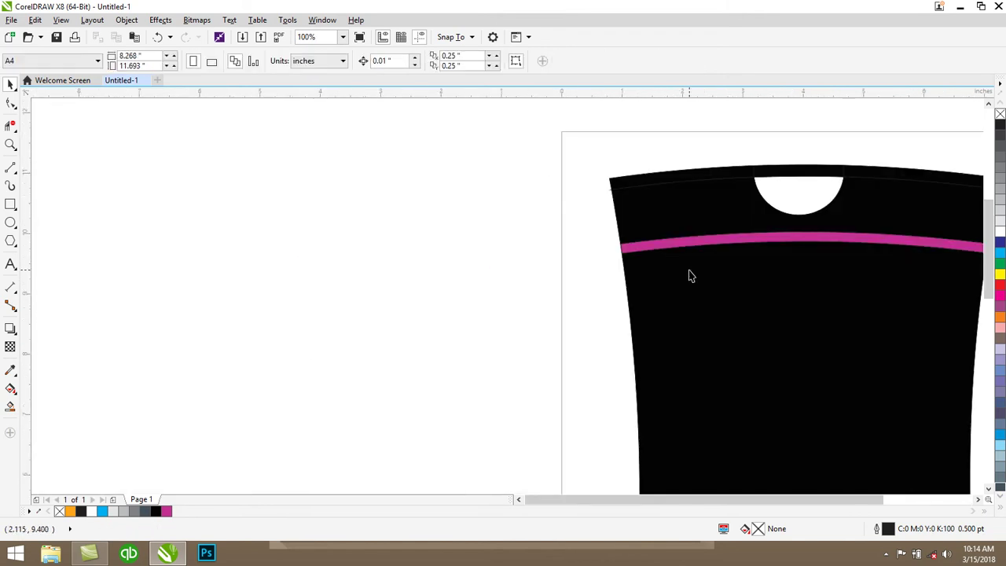
scroll(611, 161, up, 4)
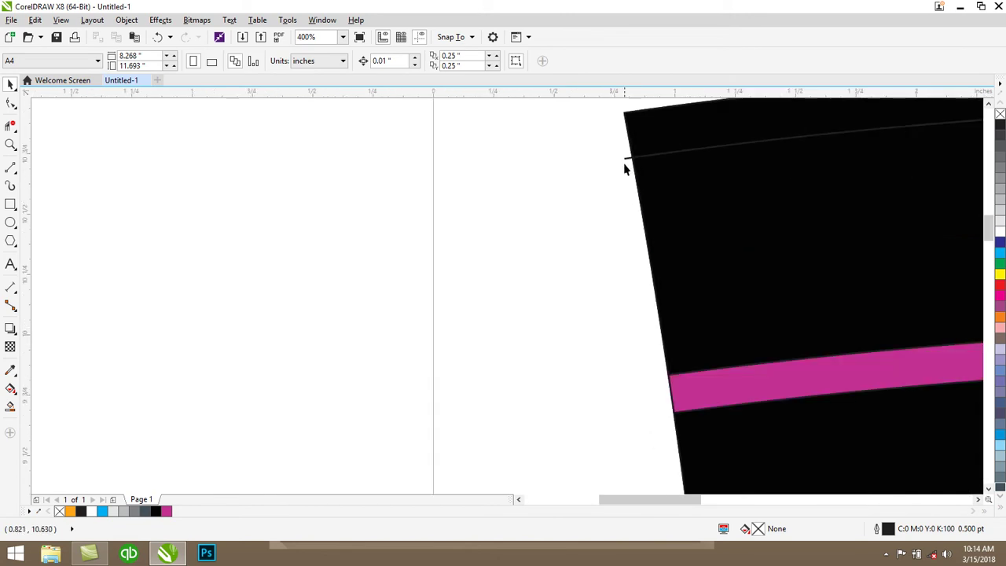
click(628, 161)
click(629, 164)
Step: Examine the upper side edges for leftover overhanging lines and review the whole garment shape on the page
drag(637, 497, 787, 493)
scroll(856, 198, down, 2)
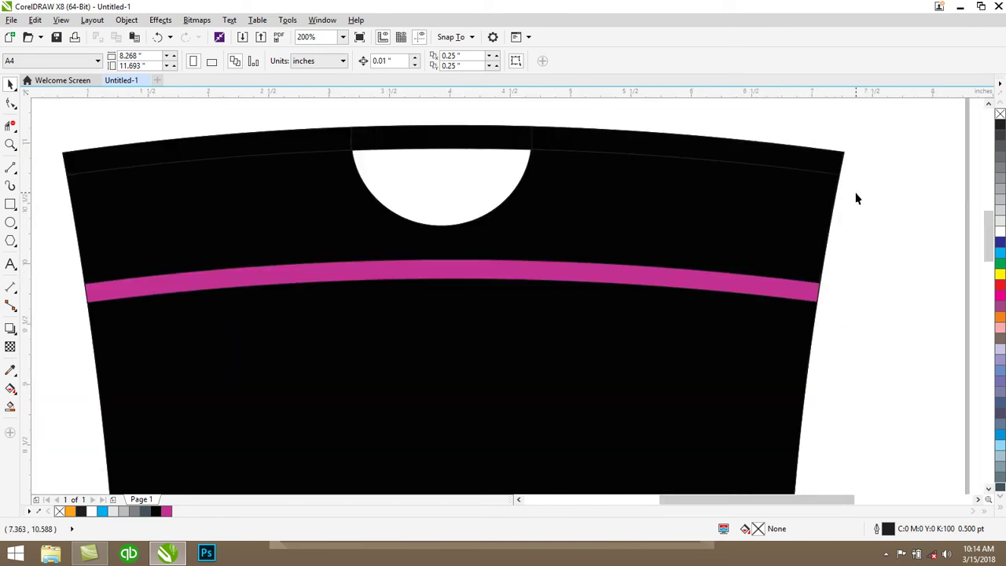
scroll(777, 265, down, 1)
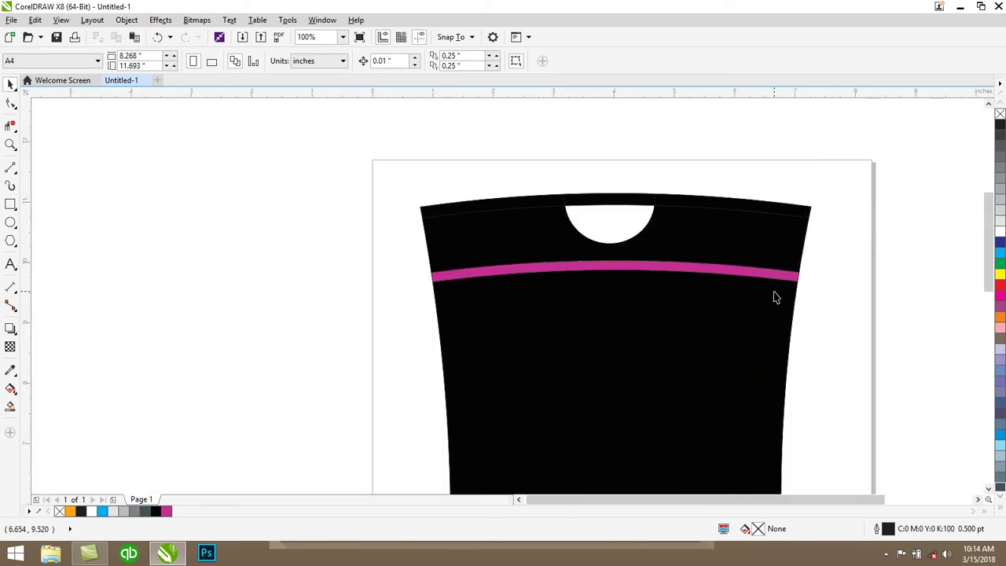
scroll(775, 297, up, 1)
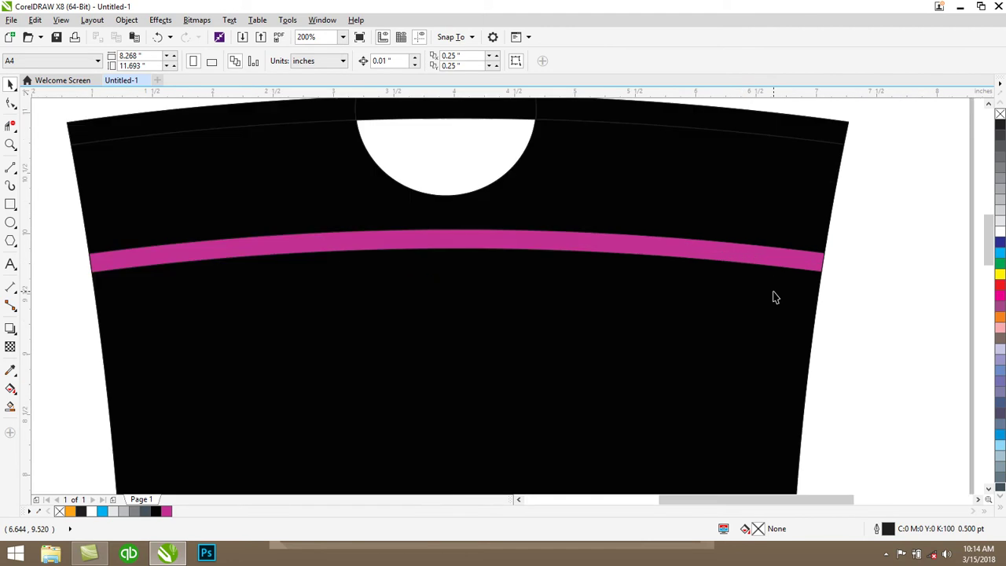
scroll(775, 292, down, 1)
drag(987, 246, 983, 269)
scroll(872, 322, down, 1)
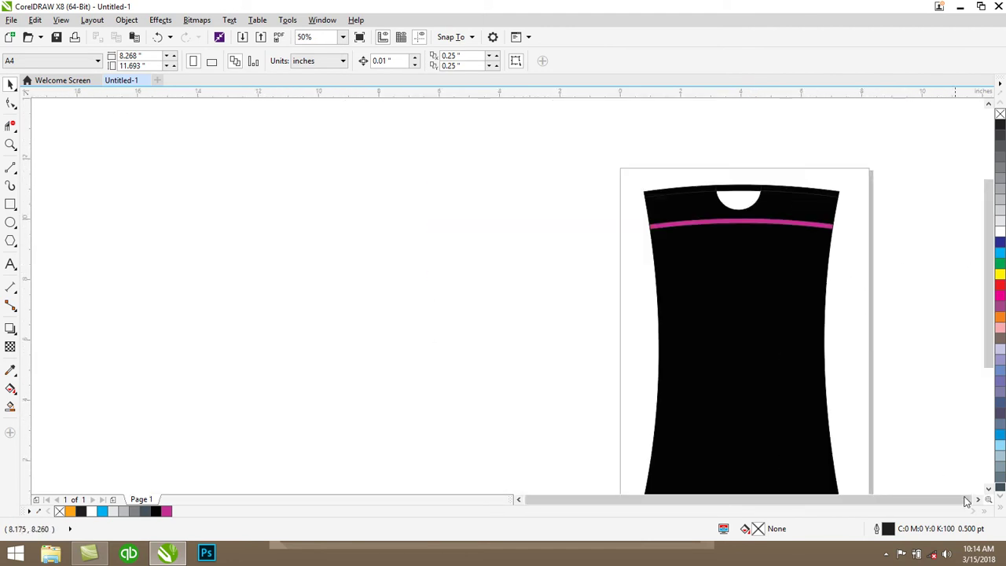
scroll(966, 501, right, 3)
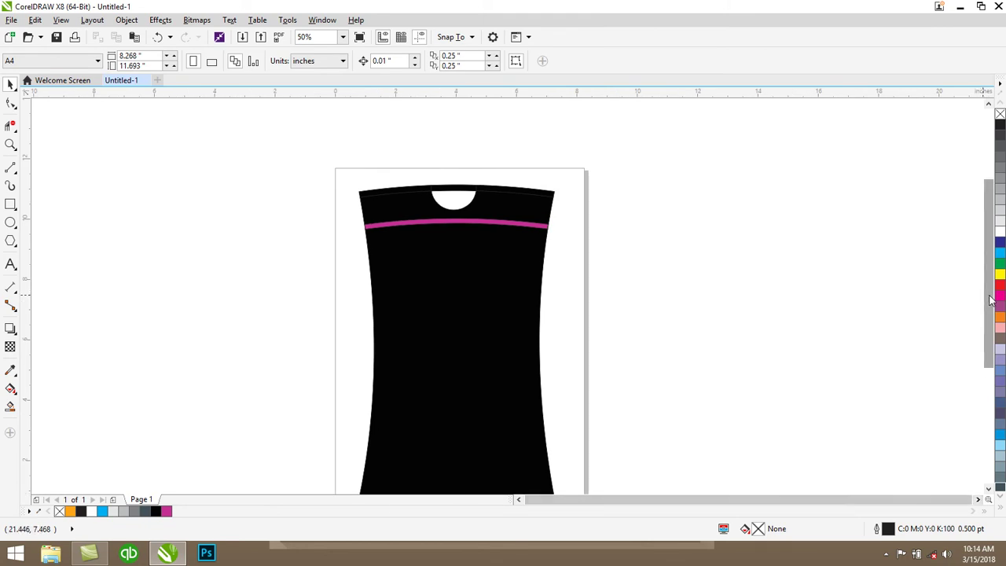
drag(990, 299, 990, 323)
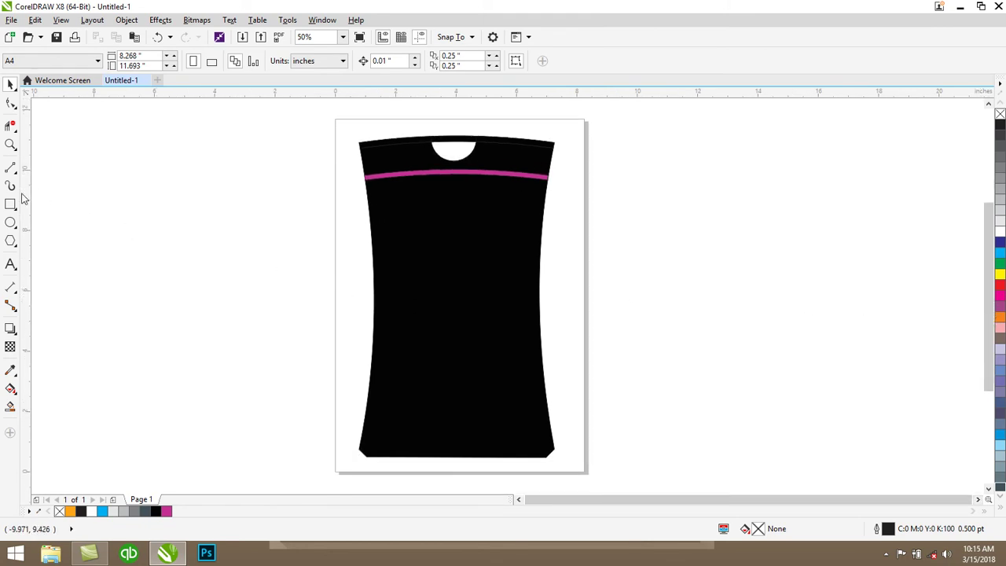
Step: Change the large body area's uniform fill to dark slate grey, C20 M0 Y0 K80
click(475, 280)
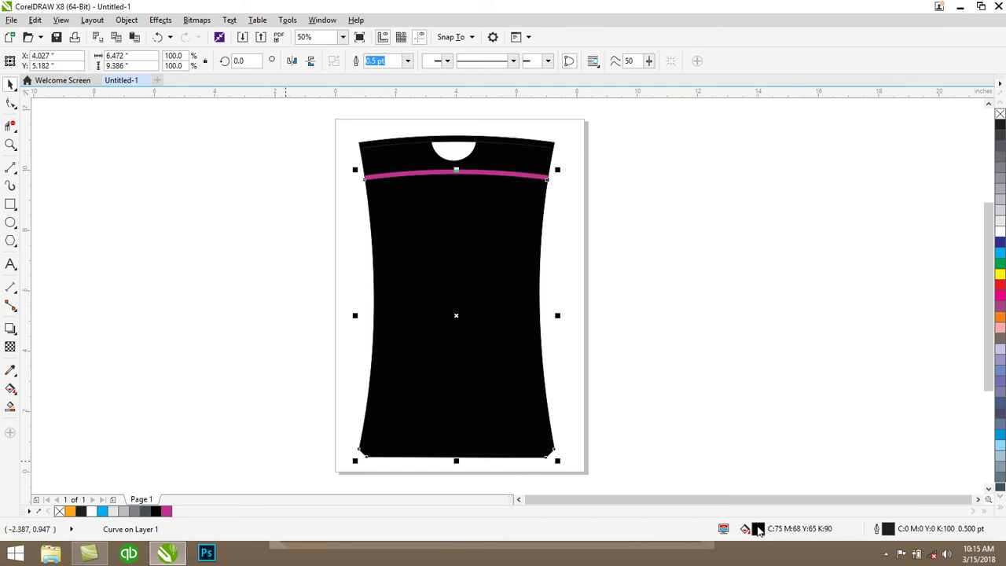
key(shift+F11)
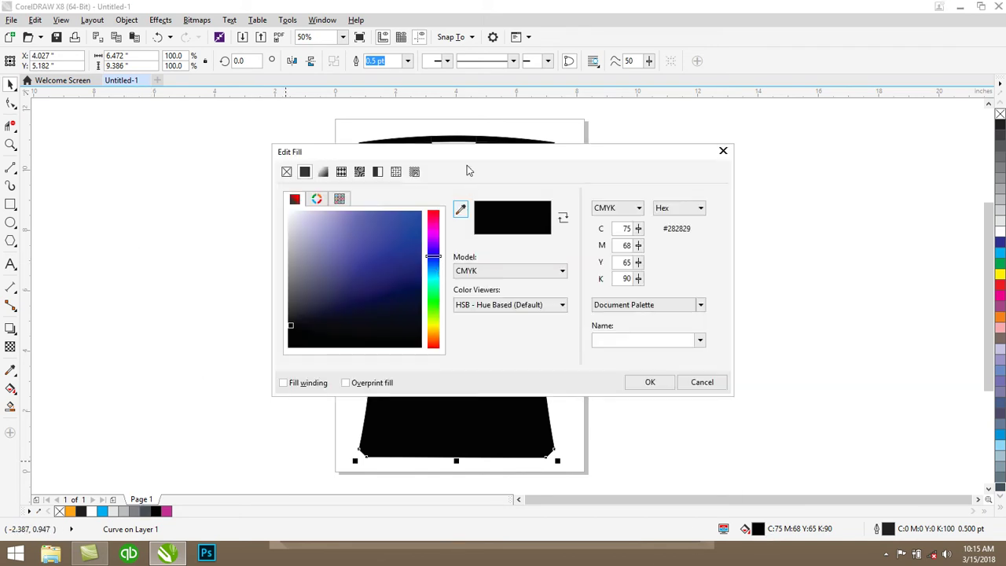
drag(484, 162, 702, 114)
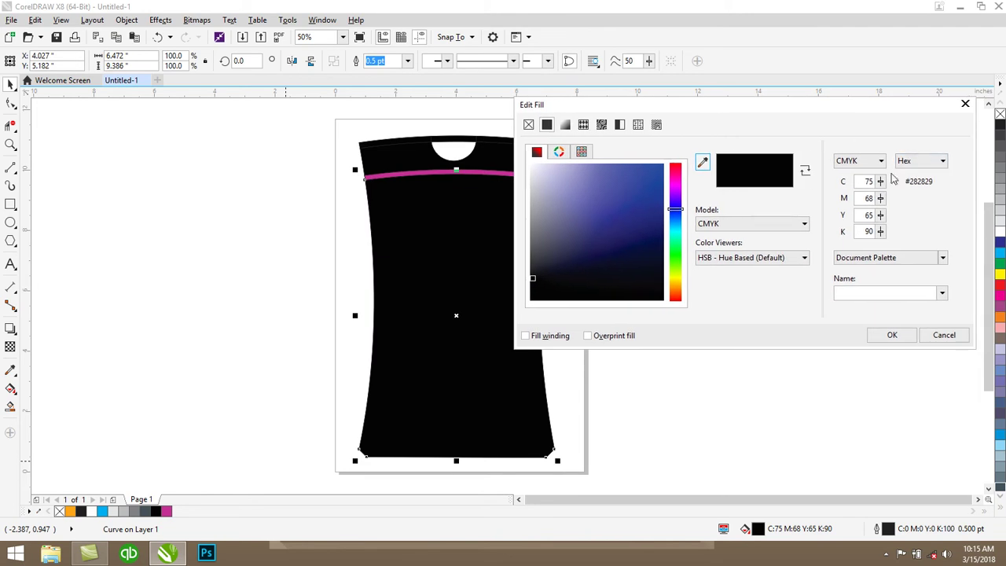
double_click(868, 182)
key(Tab)
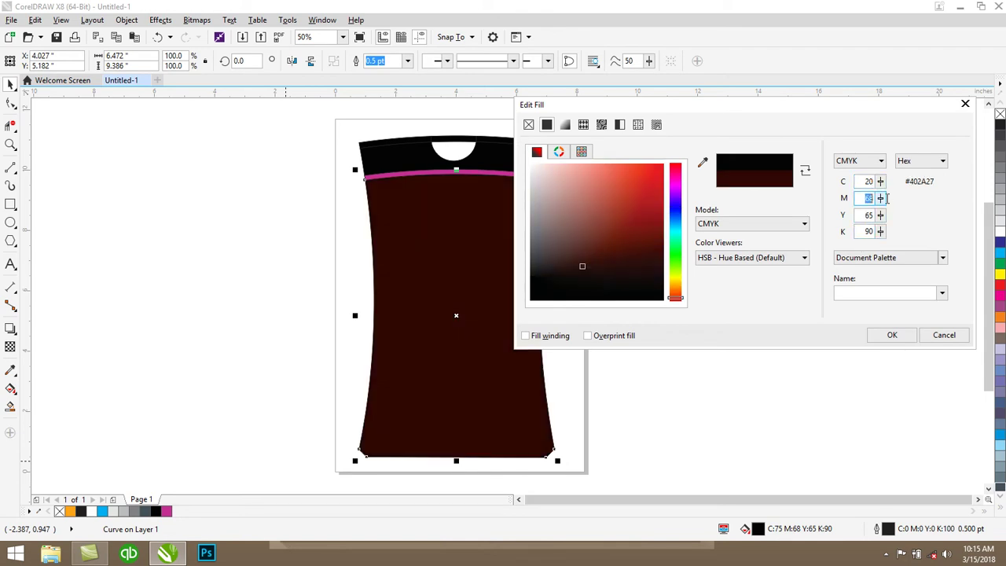
text(0)
key(Tab)
text(0)
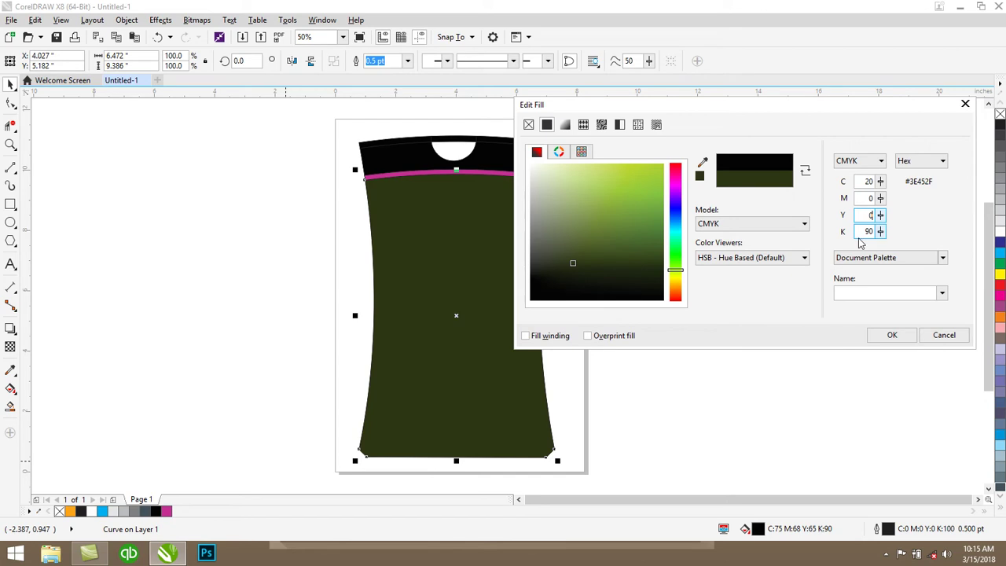
key(Tab)
click(867, 197)
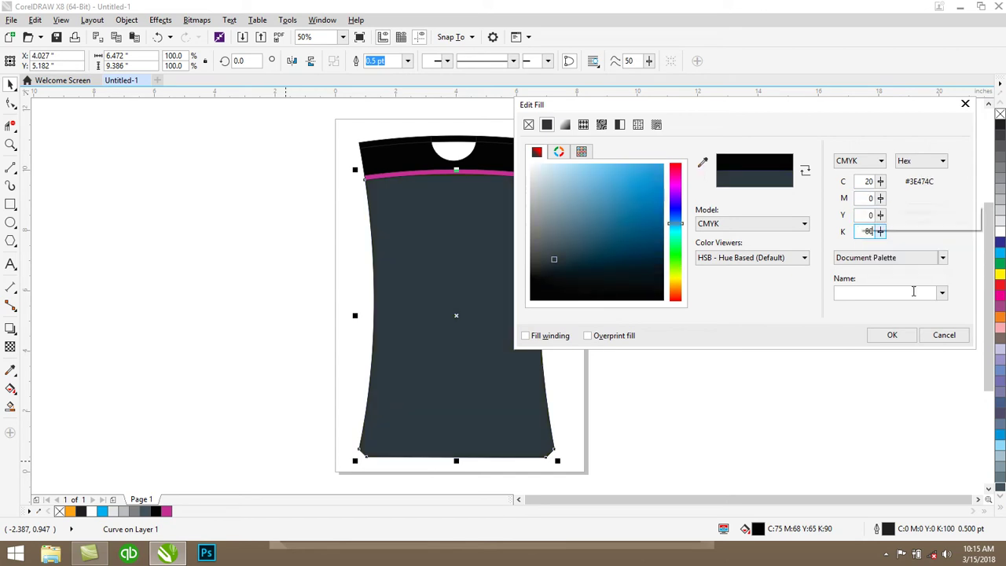
click(892, 334)
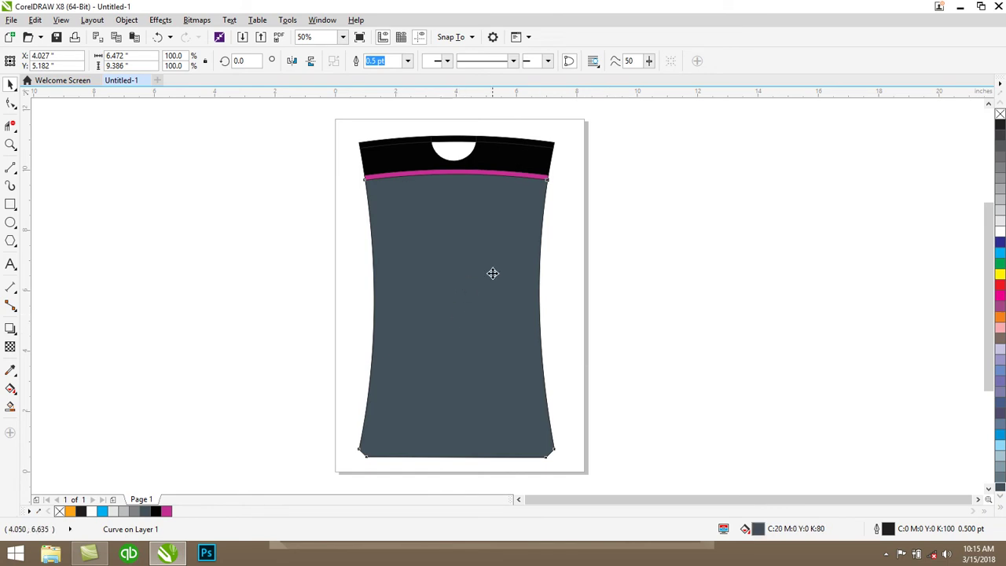
click(676, 201)
Step: Fill the wide band around the neckline with the same slate grey as the body, C20 M0 Y0 K80
click(500, 169)
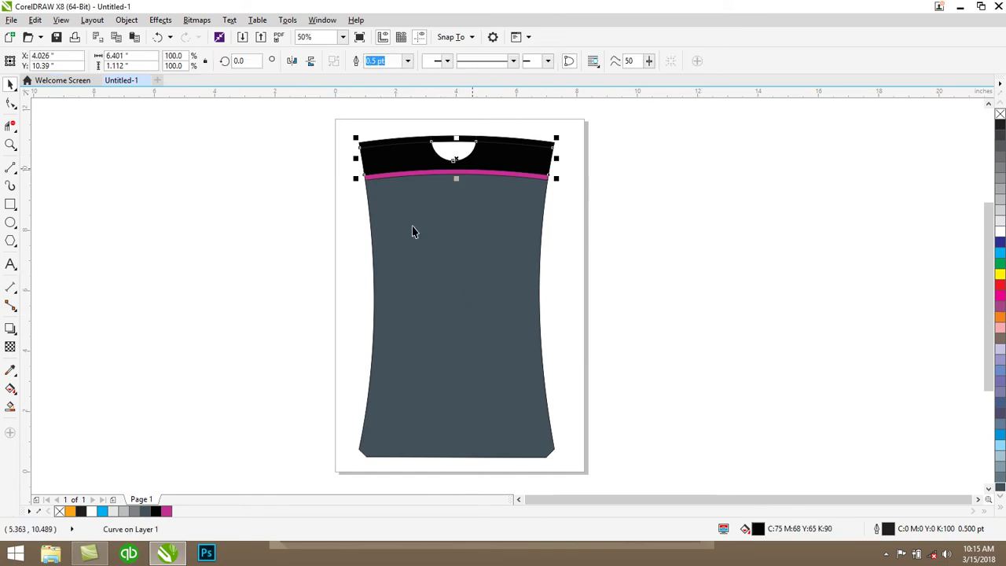
click(145, 513)
key(Escape)
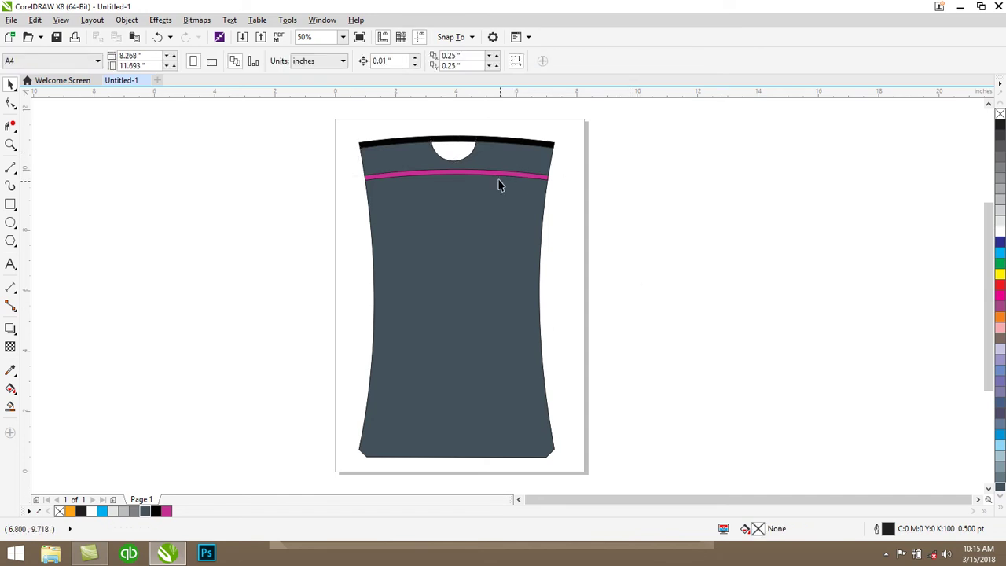
Step: Try a white fill on the narrow magenta stripe and undo it
click(497, 179)
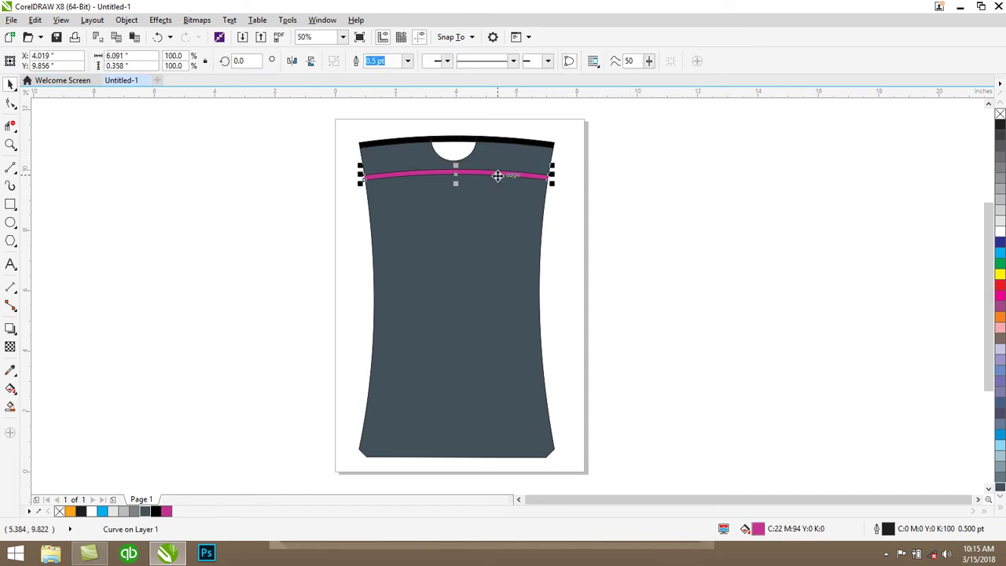
click(1000, 231)
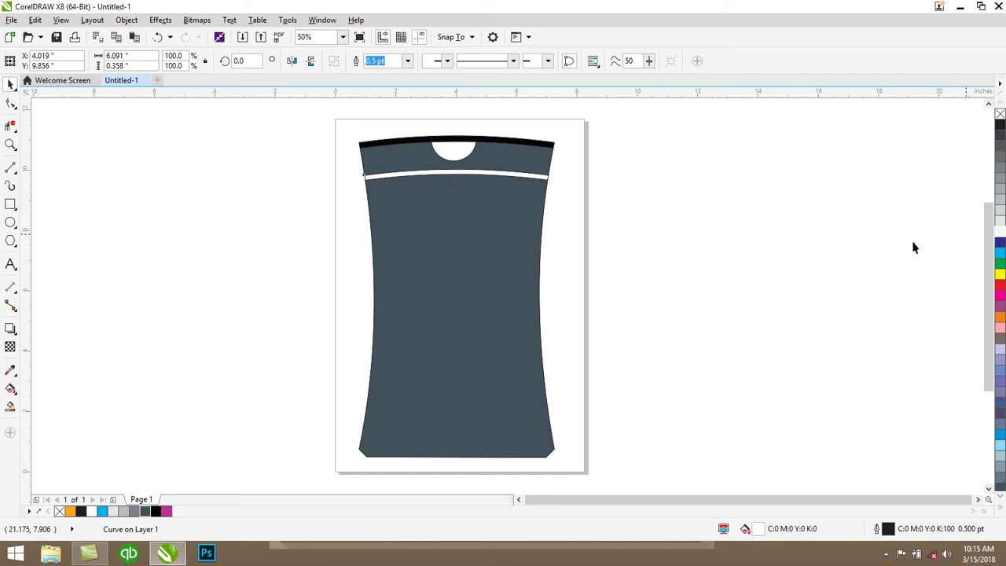
key(ctrl+z)
key(Escape)
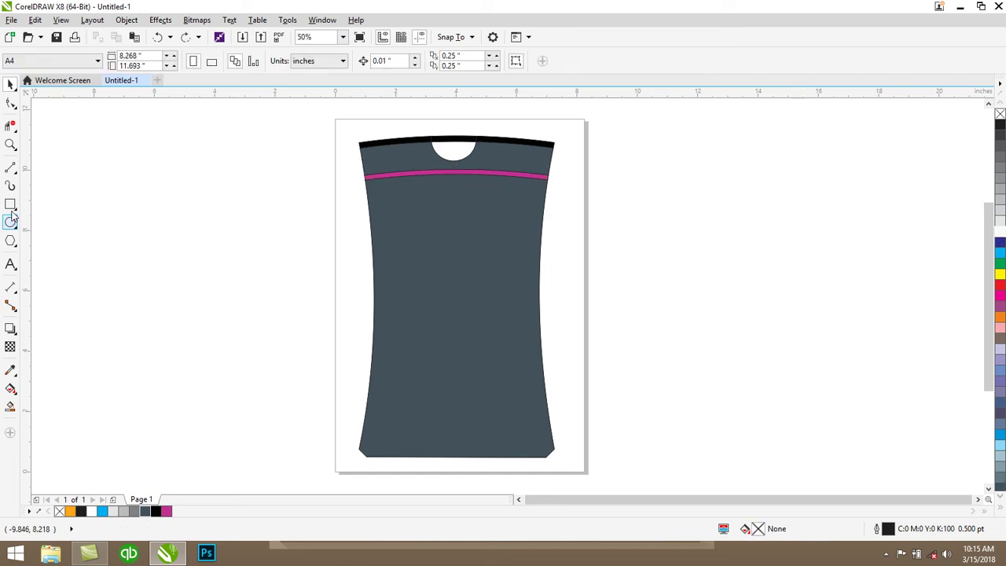
Step: Draw a closed, curved vertical strip about 0.34 by 0.83 inches with the Pen tool near the left end of the neckline band
click(11, 167)
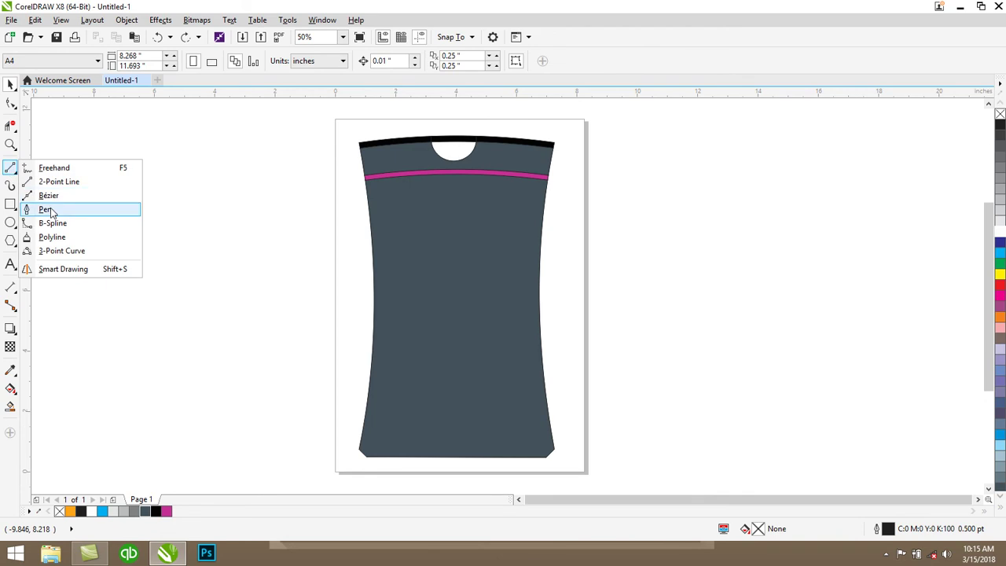
click(52, 210)
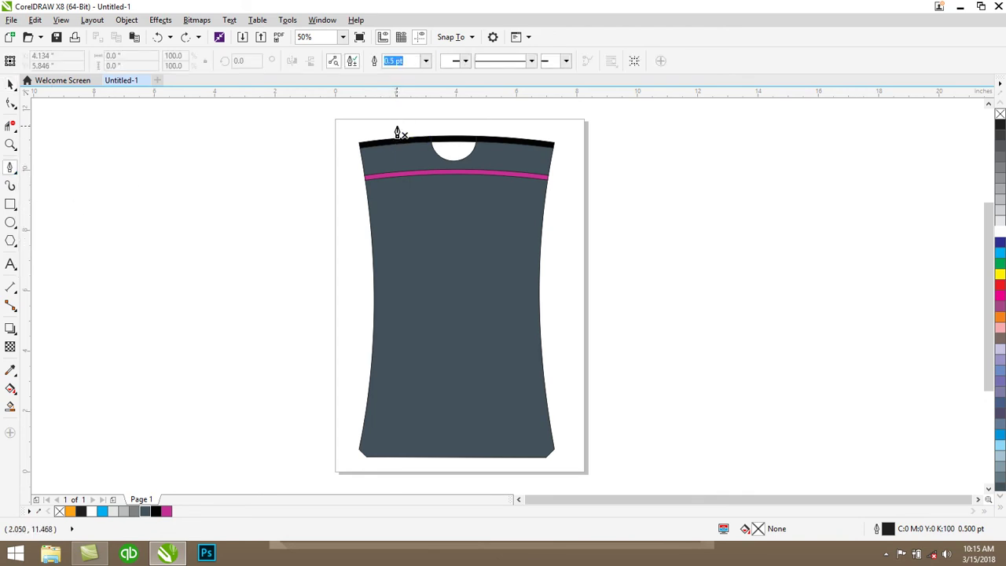
scroll(398, 131, up, 1)
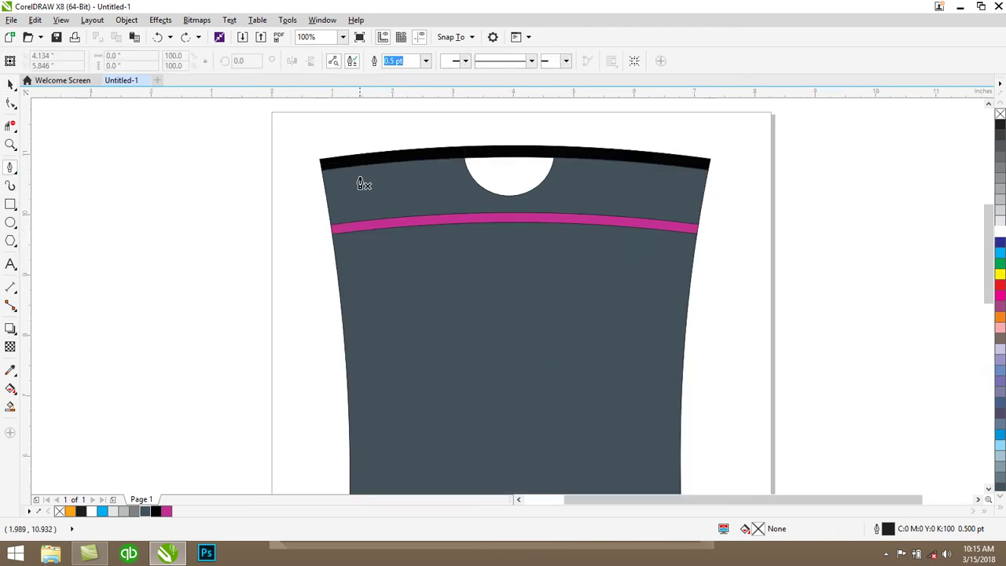
scroll(367, 180, up, 1)
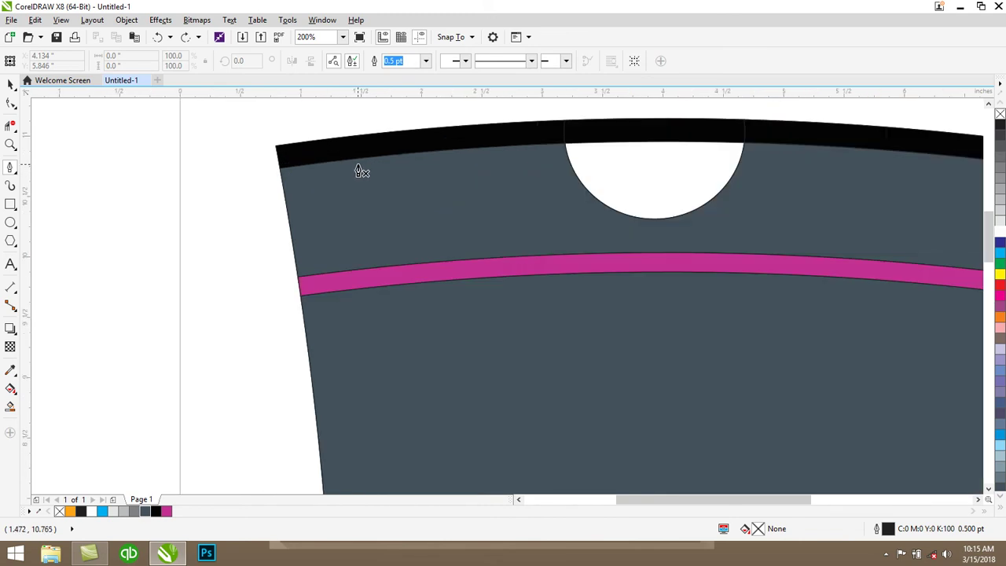
click(354, 165)
drag(370, 259, 367, 322)
key(space)
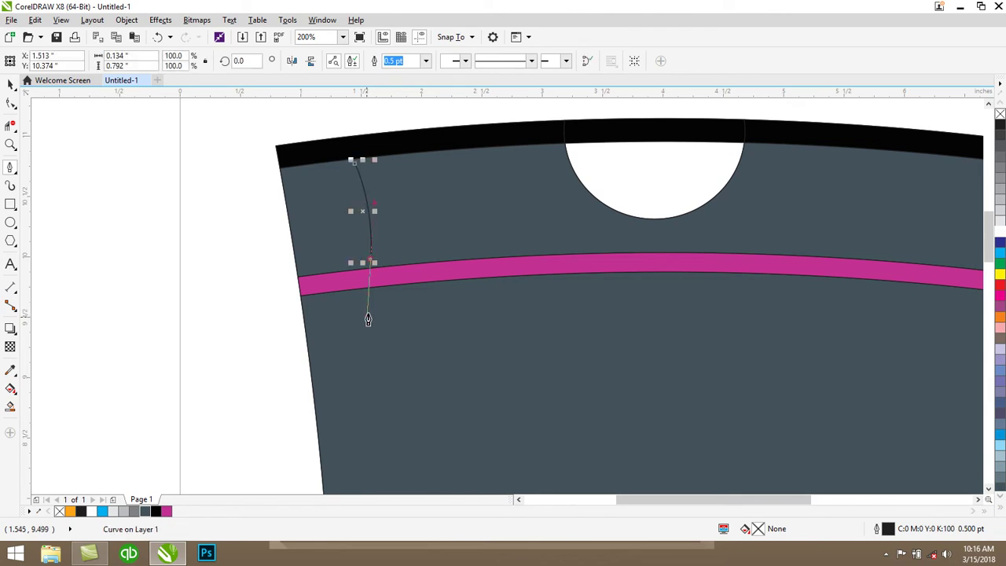
click(372, 263)
click(341, 271)
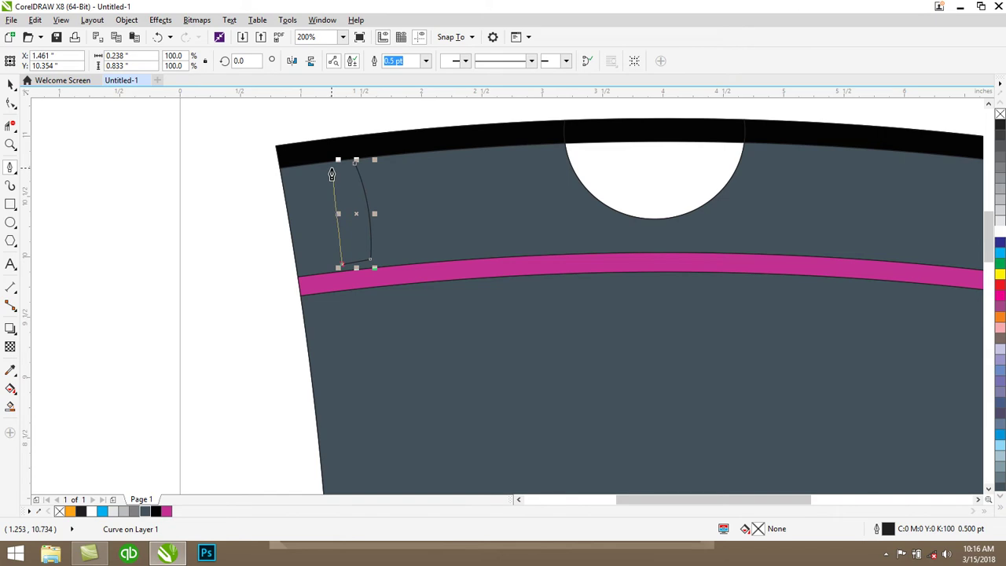
drag(330, 169, 312, 123)
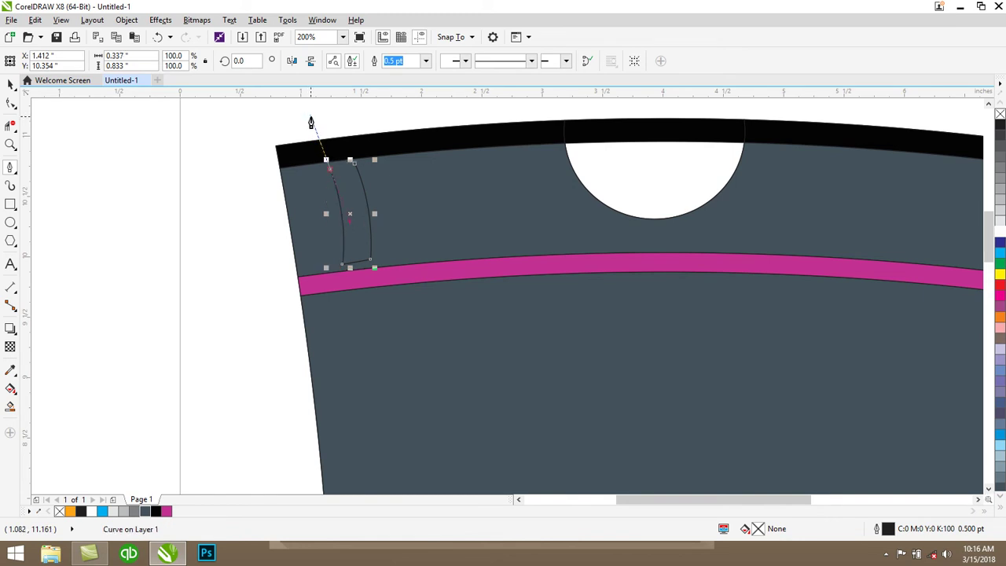
mouse_move(331, 171)
mouse_down()
mouse_move(349, 158)
mouse_move(358, 169)
mouse_move(352, 160)
mouse_up()
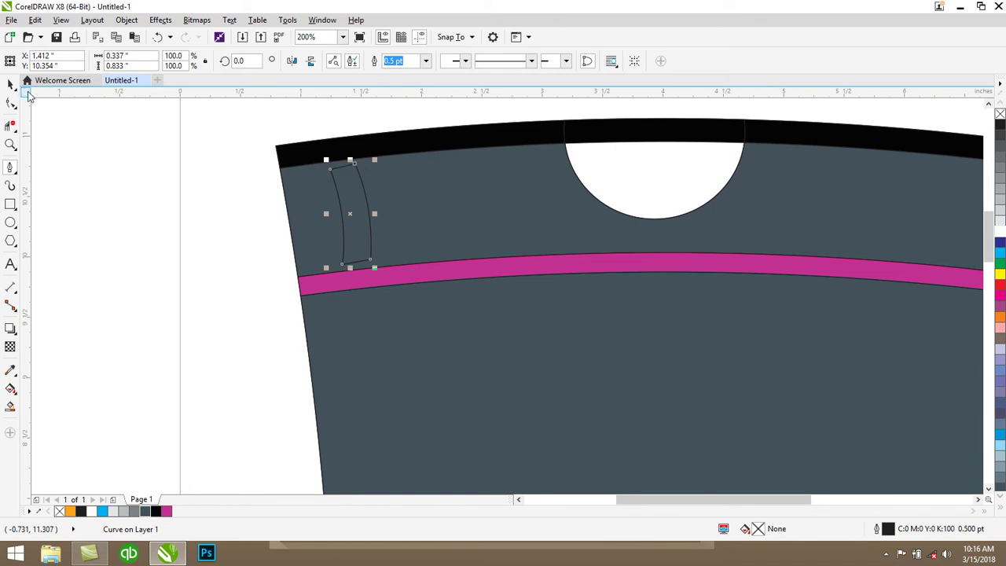
Step: Fill the curved strip with light grey, C0 M0 Y0 K10, and remove its outline
click(10, 85)
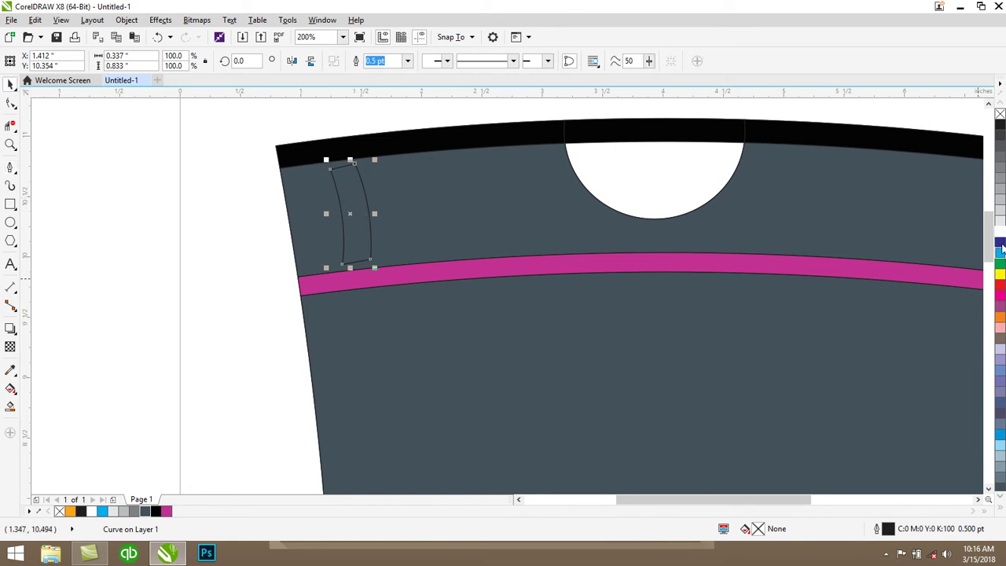
click(1001, 222)
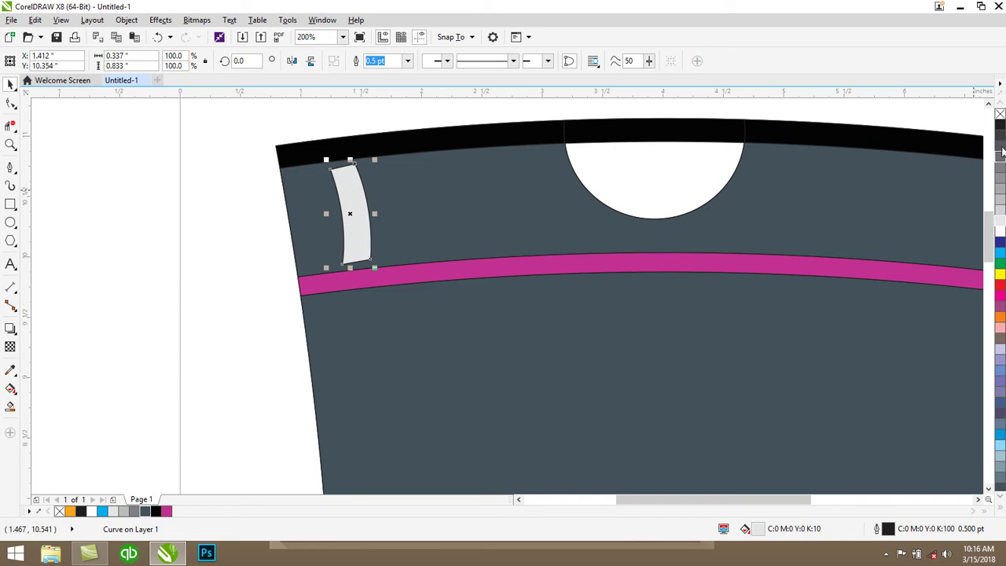
right_click(1000, 116)
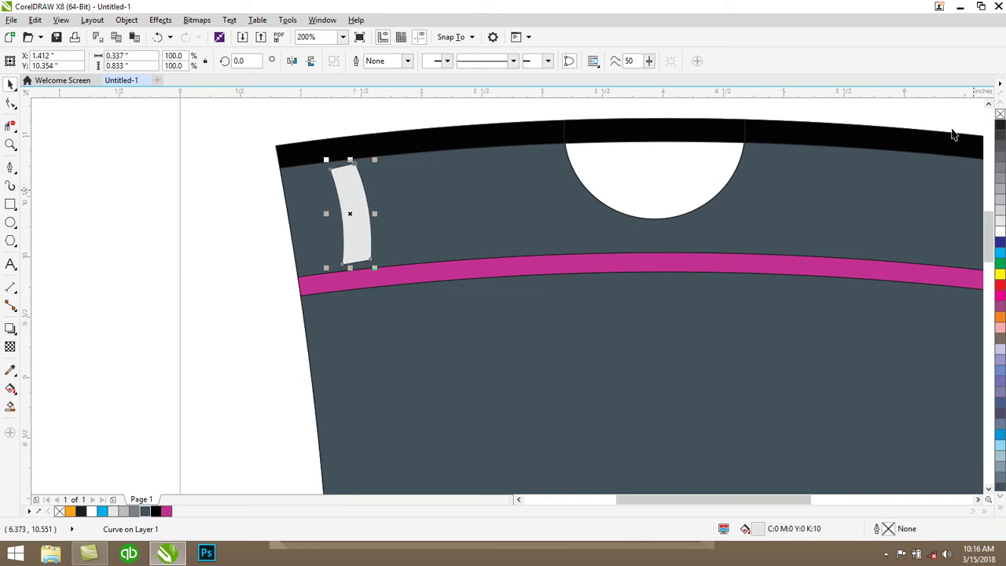
Step: Move the light strip closer to the garment's left edge and convert it to a 300 dpi CMYK bitmap with transparent background
drag(354, 199, 334, 201)
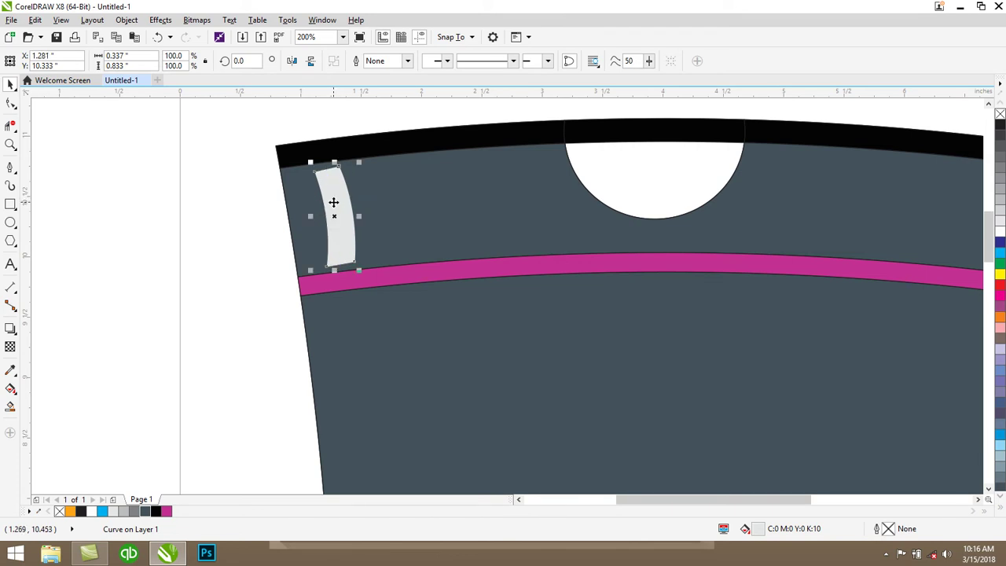
click(196, 19)
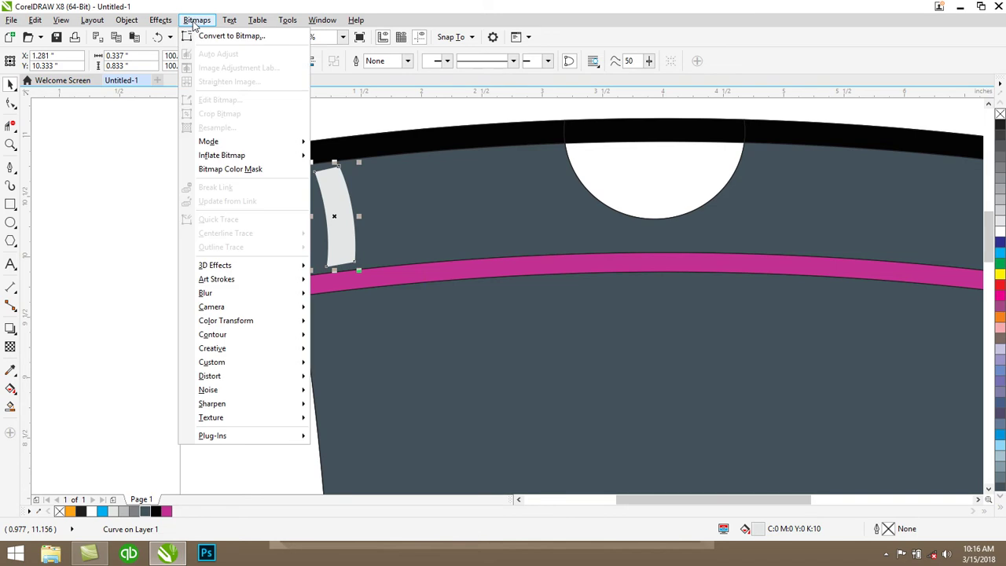
click(227, 36)
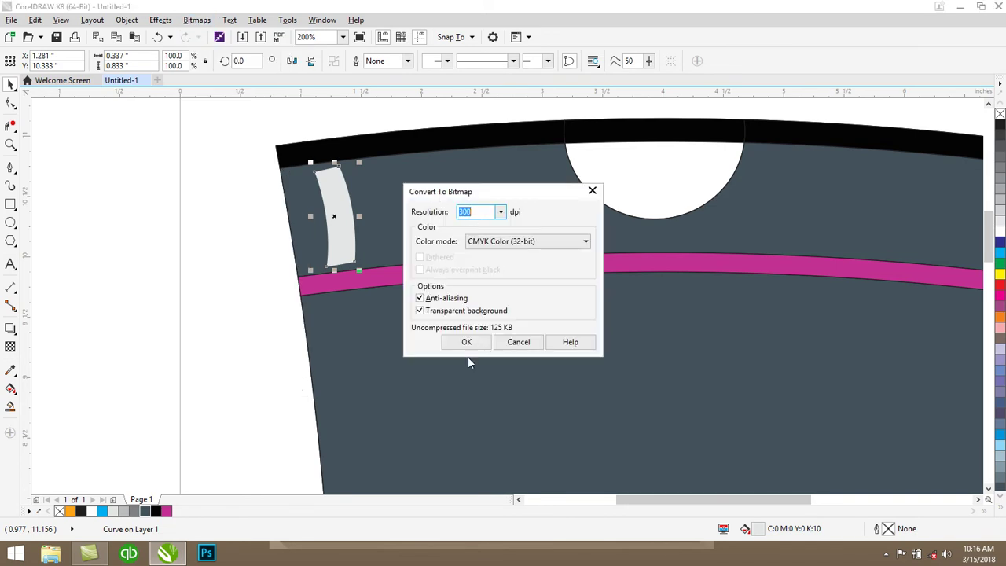
click(467, 343)
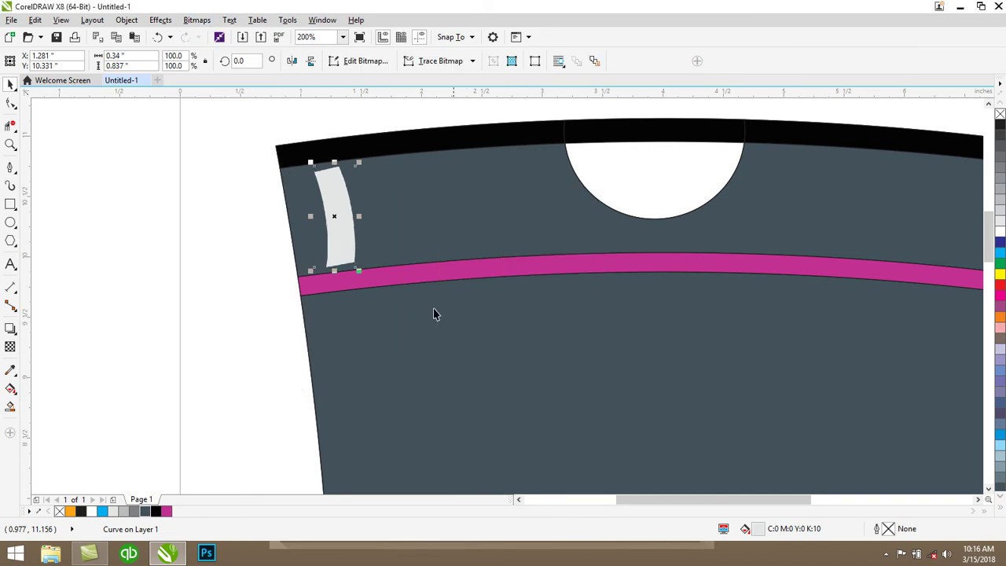
Step: Apply a Gaussian Blur with a radius of 33 pixels to the light strip bitmap
click(161, 20)
mouse_move(197, 20)
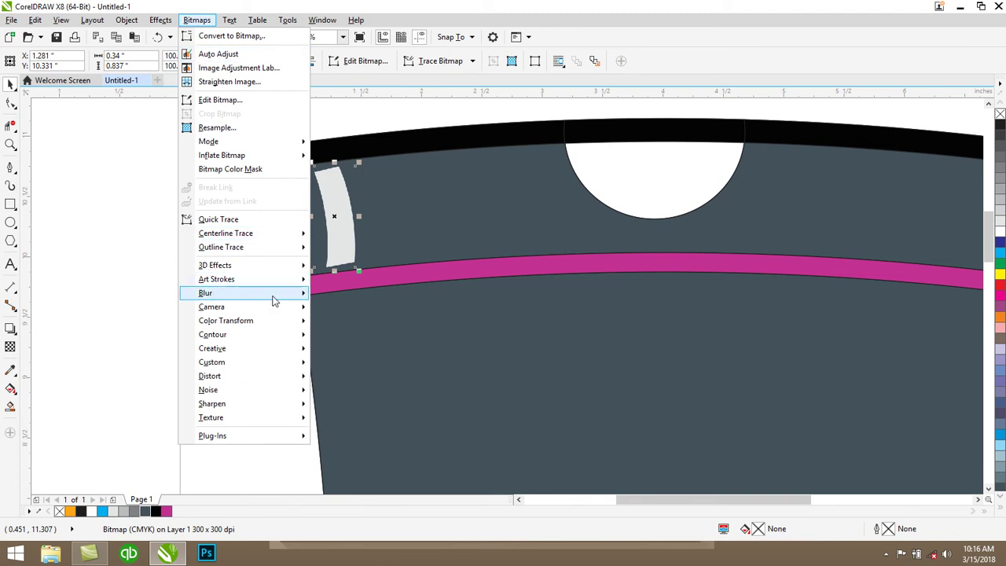
mouse_move(244, 301)
click(360, 309)
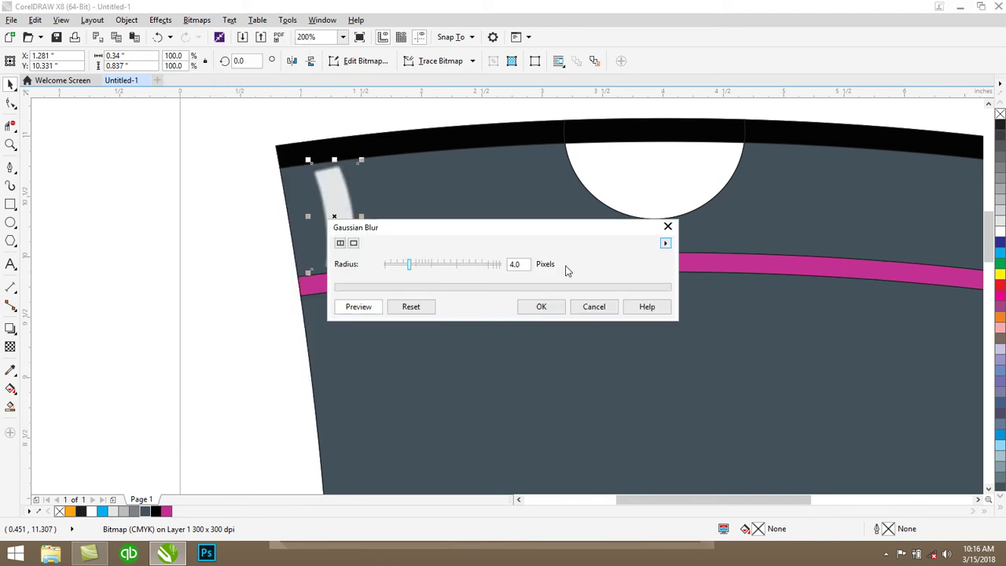
drag(496, 234, 555, 267)
click(576, 297)
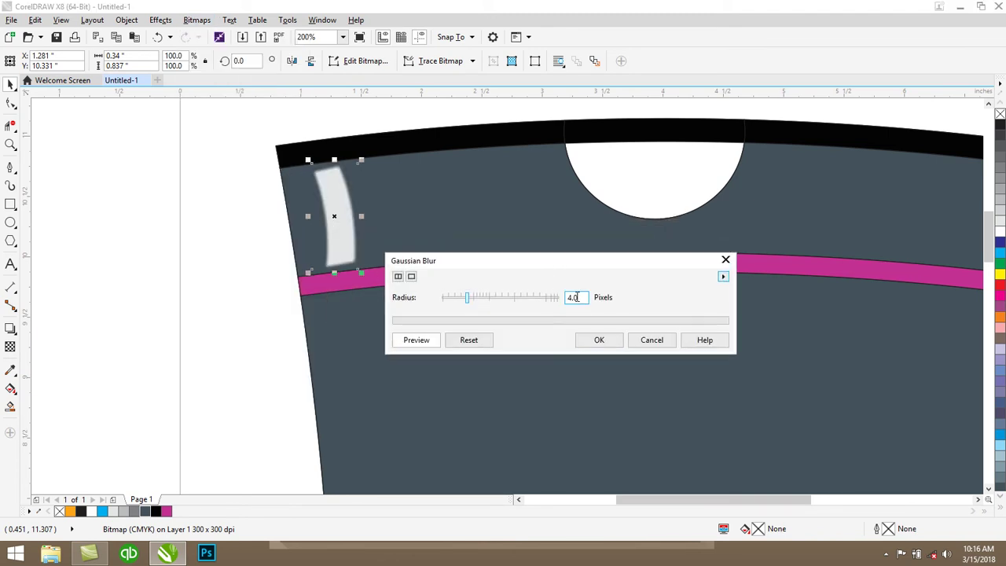
drag(472, 305, 505, 308)
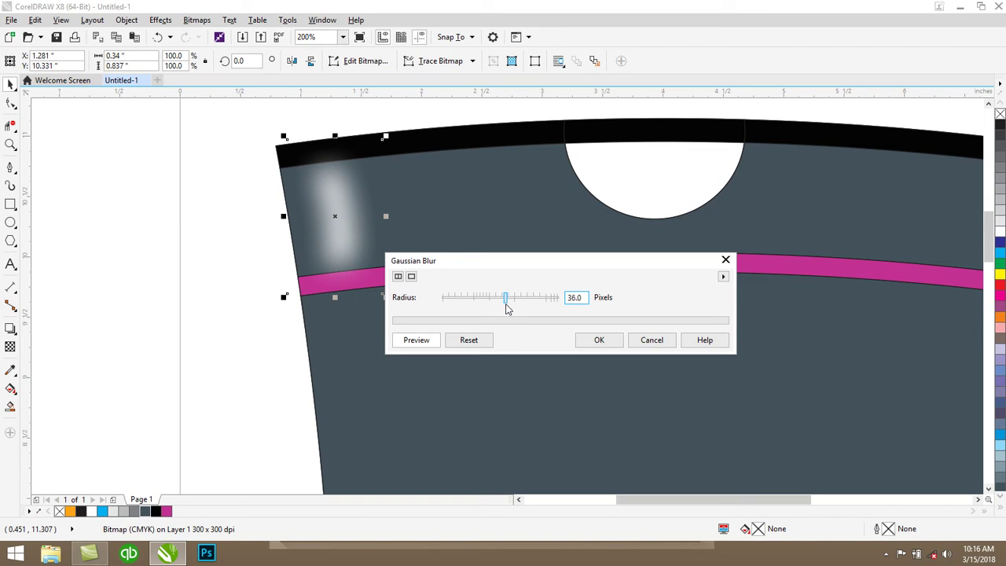
drag(507, 308, 505, 309)
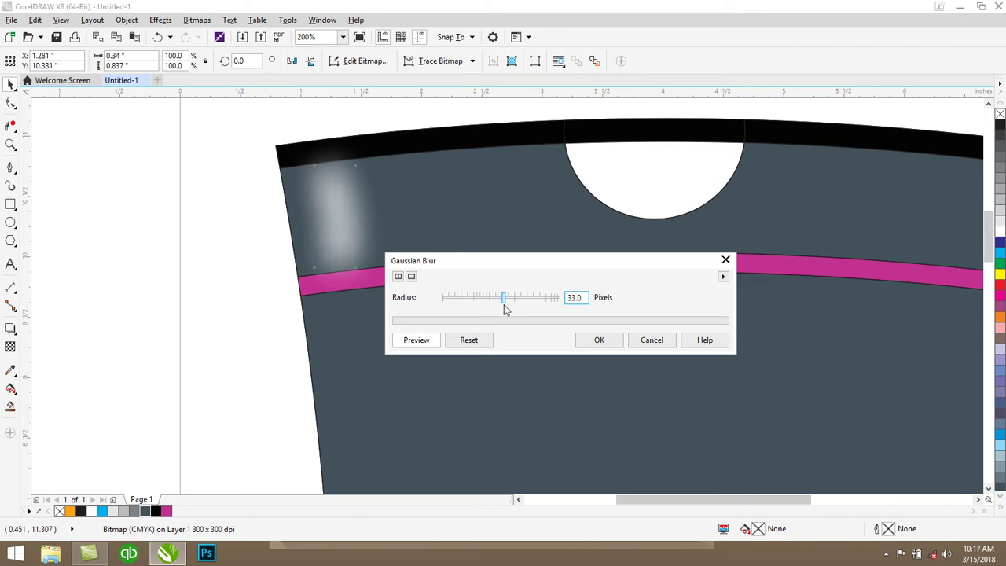
click(585, 341)
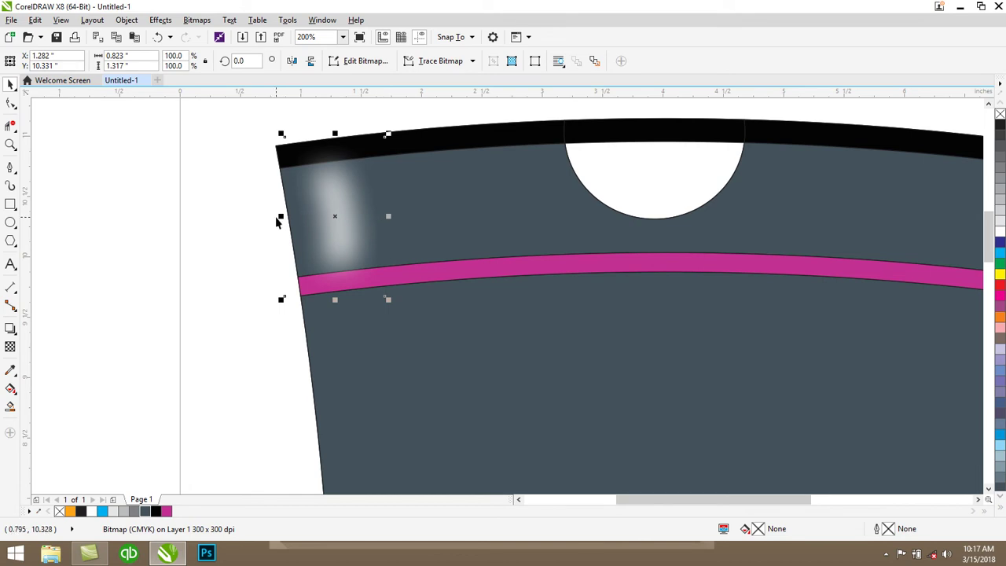
Step: Narrow the blurred highlight from its left side to about 0.71 inches wide and rotate it about 1.07 degrees
drag(281, 217, 295, 217)
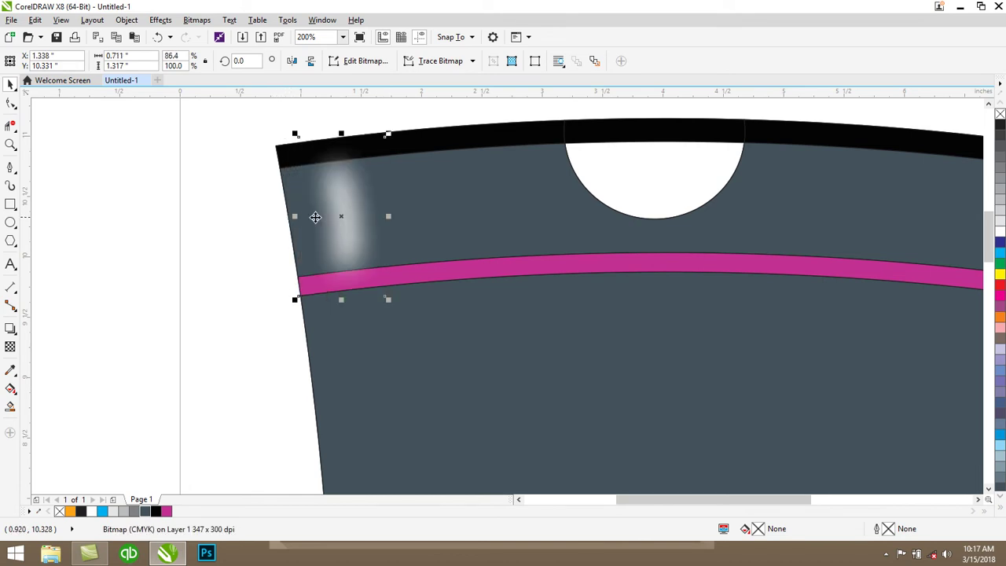
click(343, 217)
drag(388, 134, 390, 128)
click(215, 212)
click(349, 217)
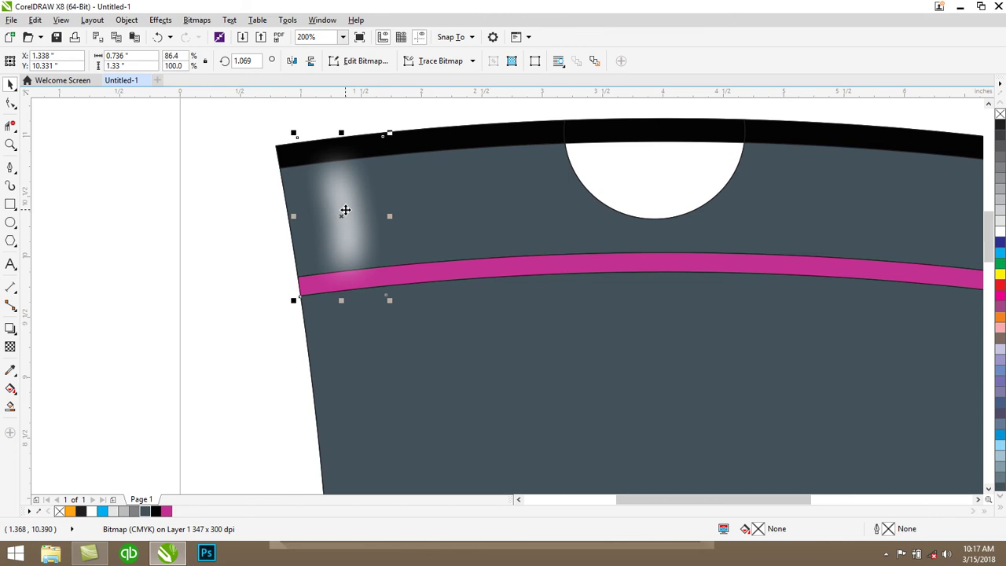
Step: PowerClip the blurred highlight inside the slate grey neckline band
right_click(345, 211)
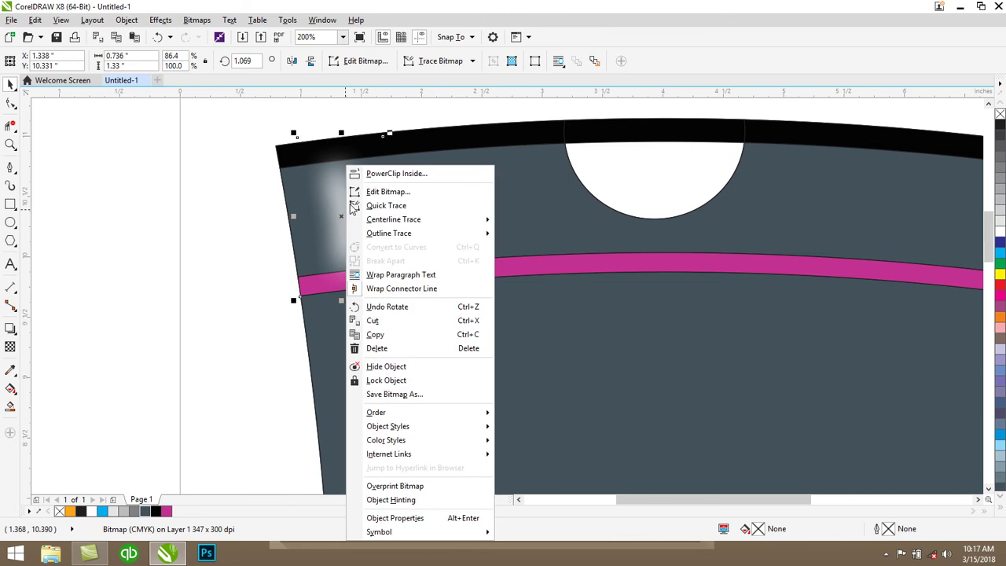
click(379, 174)
click(456, 212)
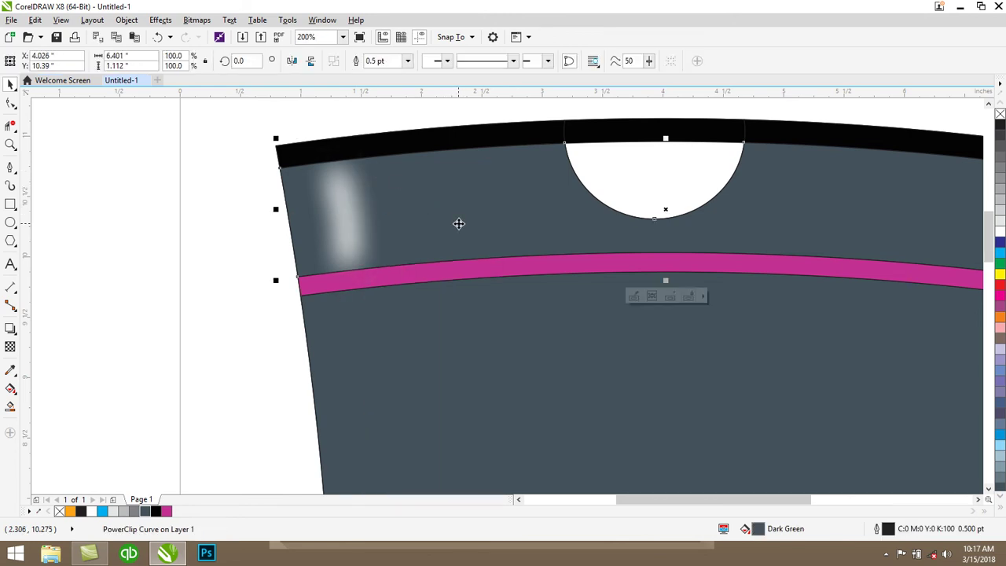
Step: Open the neckline band's PowerClip contents and place a copy of the blurred highlight near the band's right end
click(666, 296)
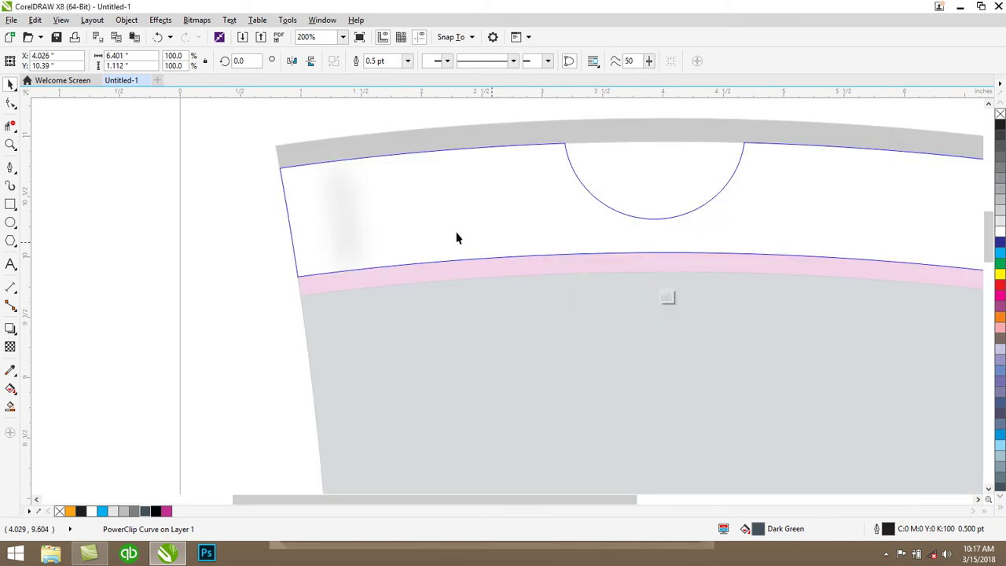
click(362, 217)
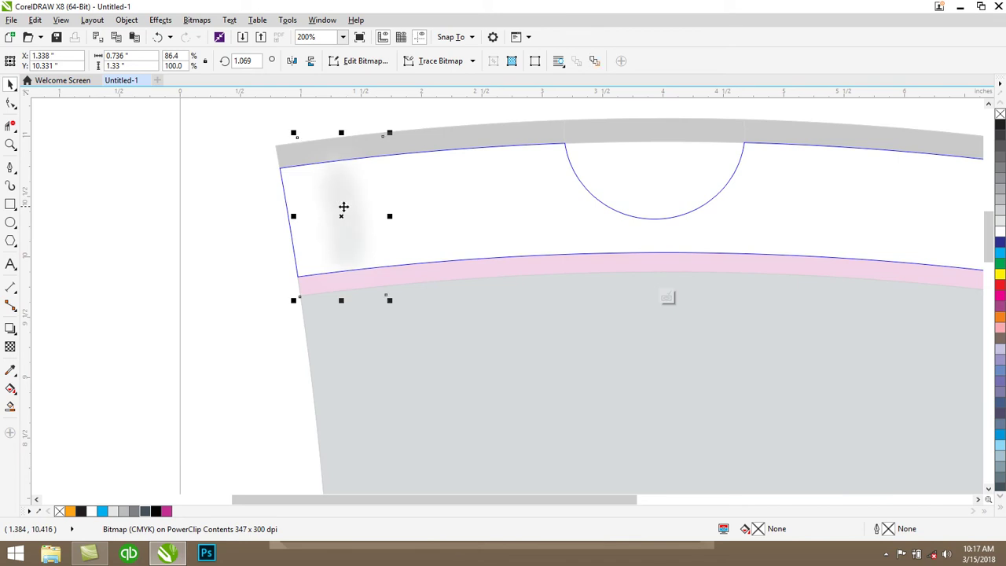
drag(342, 209, 923, 213)
drag(603, 500, 699, 508)
drag(683, 209, 740, 207)
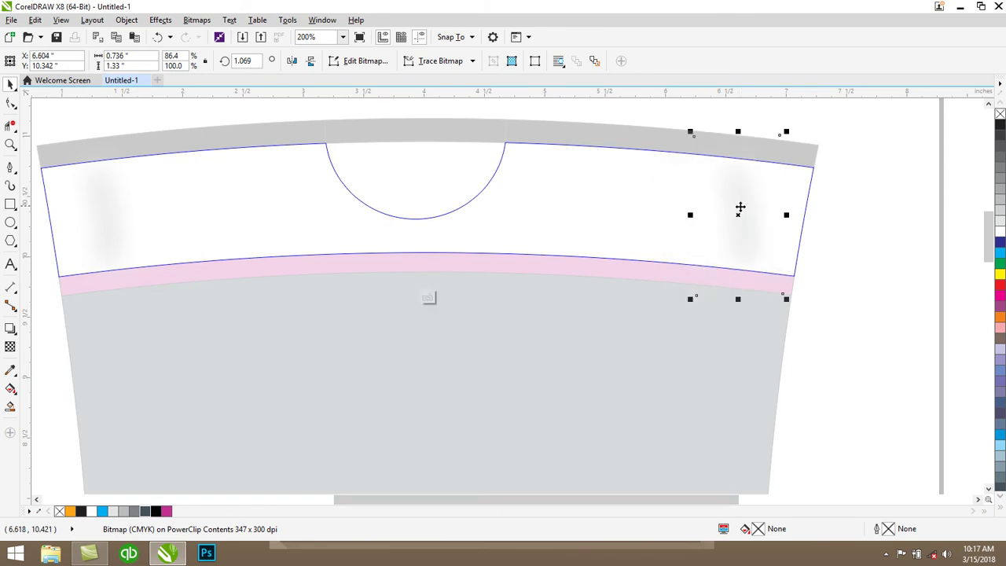
Step: Mirror the copied highlight horizontally, tilt it to about 158.5 degrees along the band's right edge, and finish editing the PowerClip
click(293, 62)
click(735, 214)
mouse_move(786, 132)
mouse_down()
mouse_move(803, 139)
mouse_move(801, 128)
mouse_move(795, 140)
mouse_up()
click(741, 196)
drag(739, 195, 749, 194)
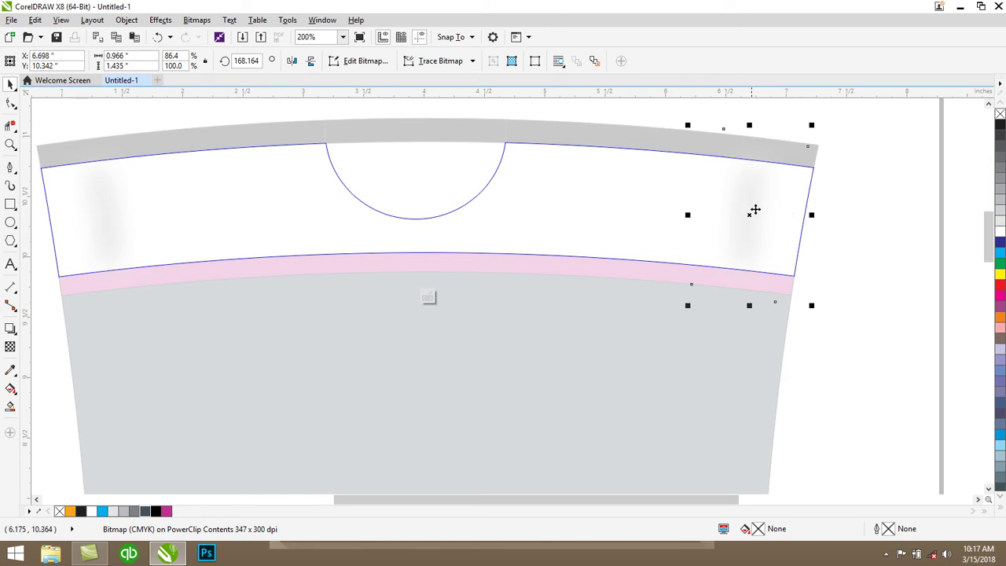
click(750, 217)
mouse_move(810, 124)
mouse_down()
mouse_move(830, 132)
mouse_move(822, 119)
mouse_up()
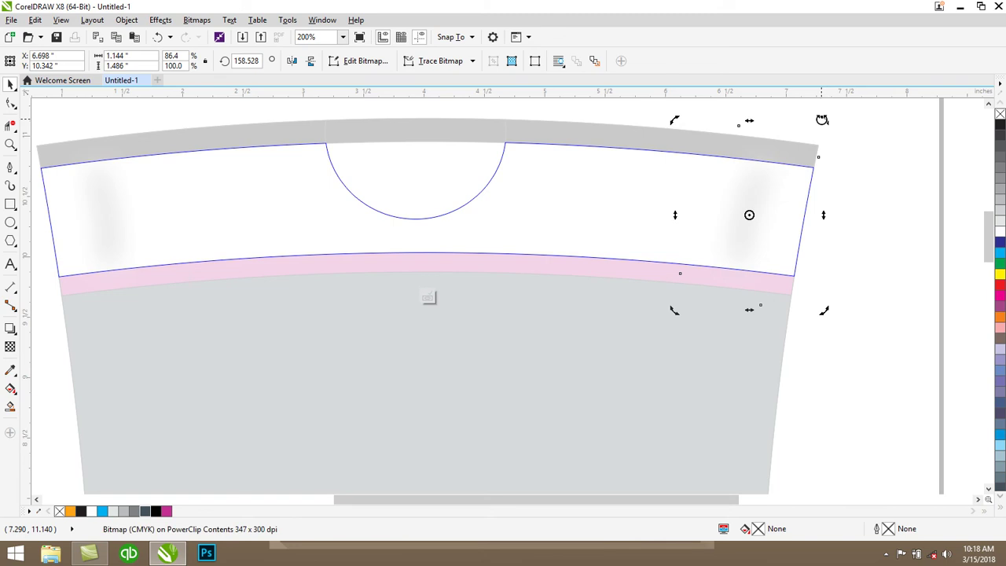
click(426, 295)
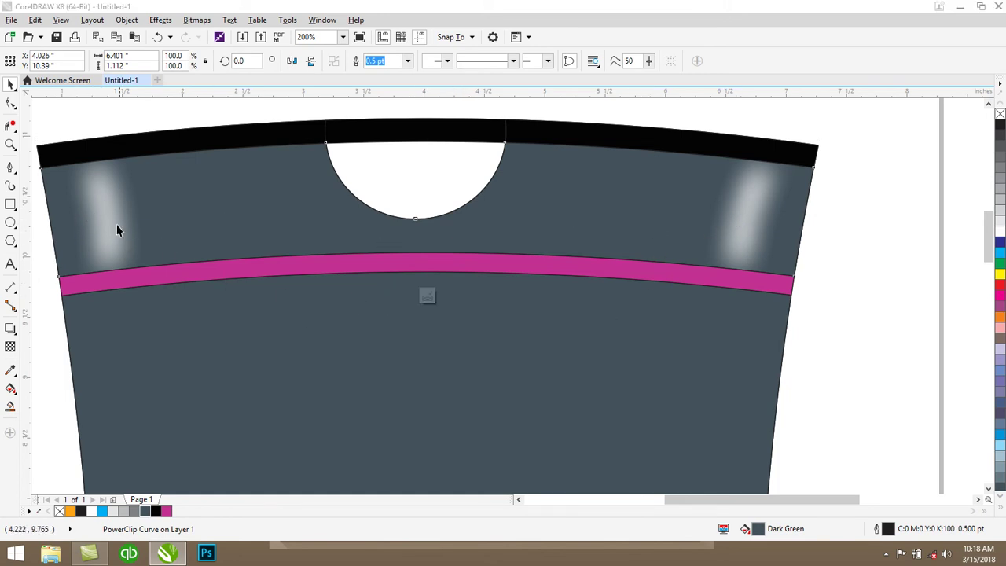
Step: Rotate the left highlight inside the band's PowerClip to about 5.4 degrees and finish editing the contents
double_click(112, 220)
click(107, 215)
click(106, 218)
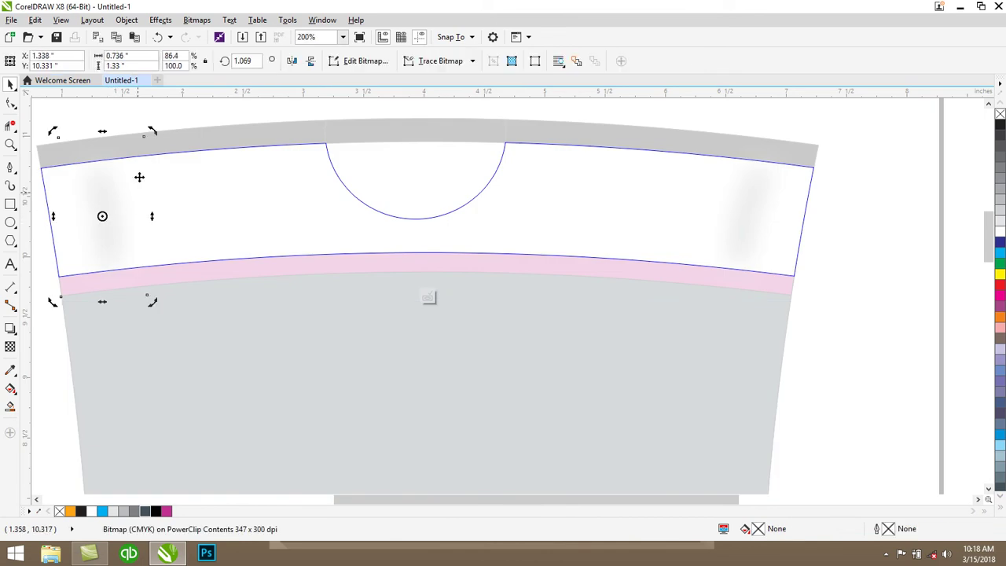
drag(150, 130, 147, 126)
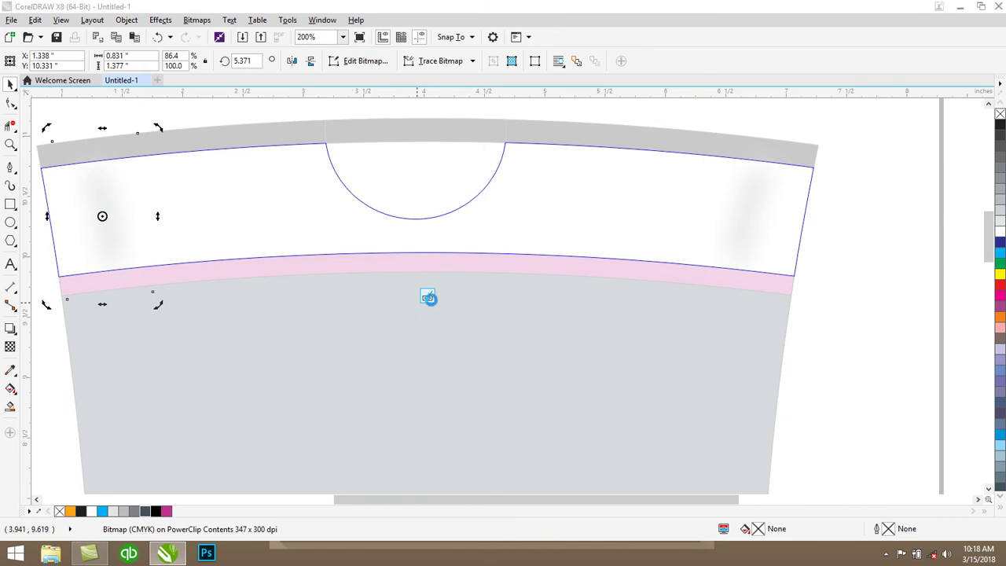
click(432, 300)
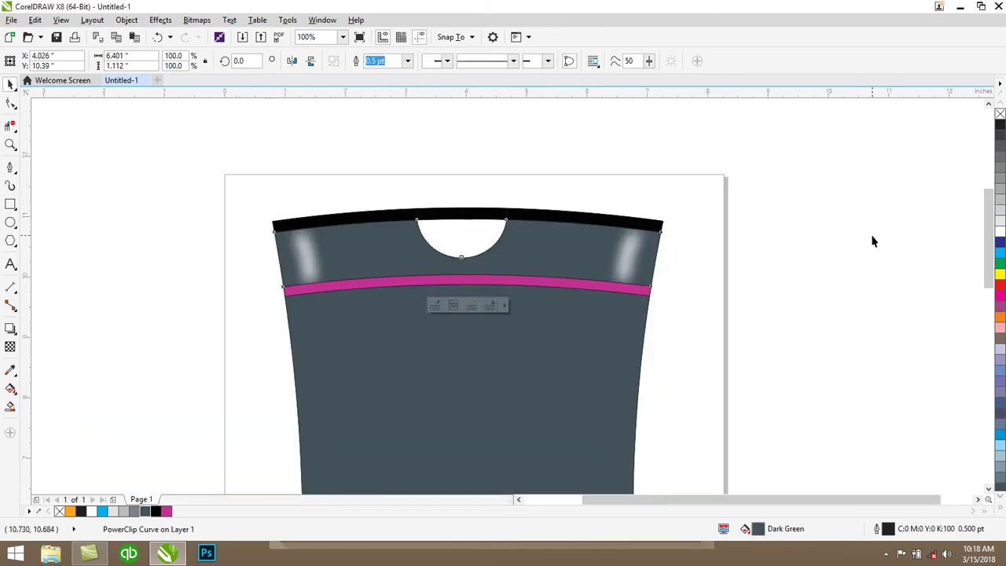
Step: Start a tall strip on the garment's main body with the Pen tool, drawing its curved inner side about 8.73 inches high below the magenta stripe
drag(988, 259, 988, 282)
scroll(904, 291, down, 2)
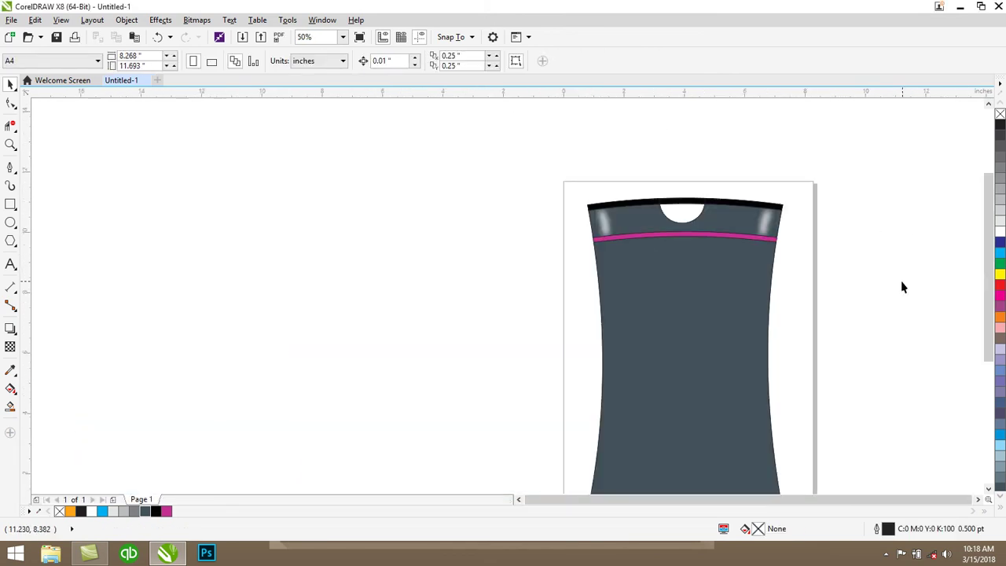
click(979, 499)
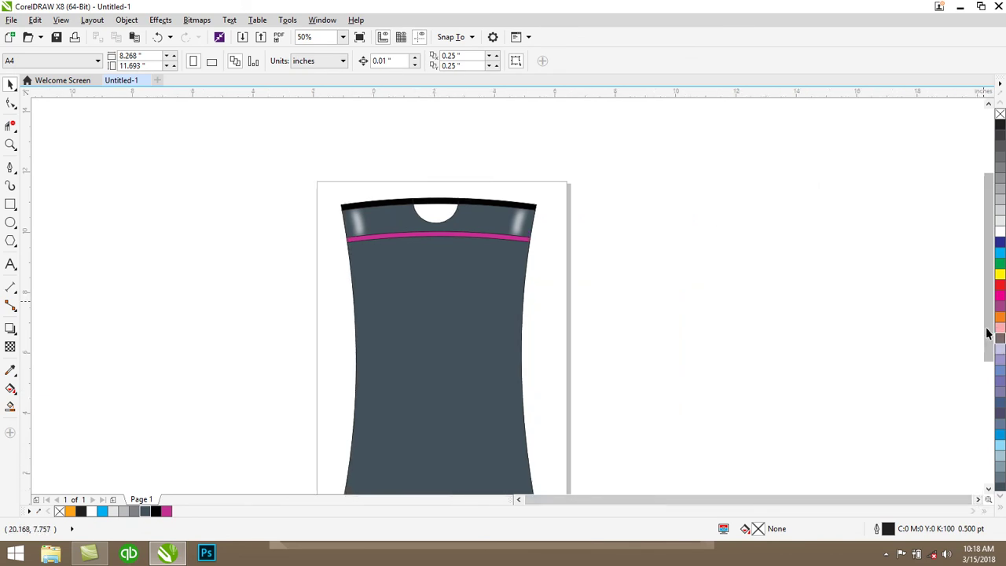
click(470, 501)
drag(990, 307, 990, 350)
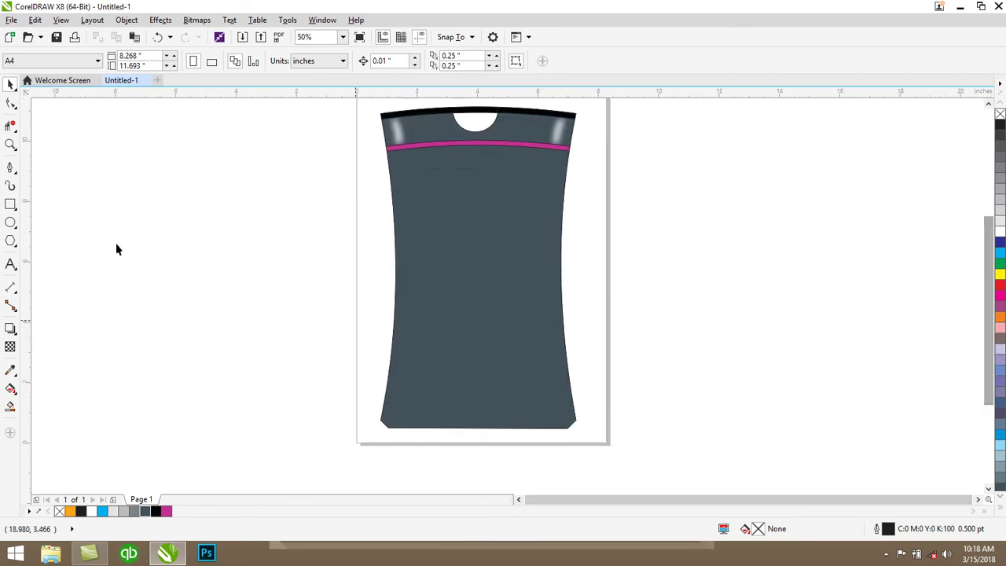
click(11, 166)
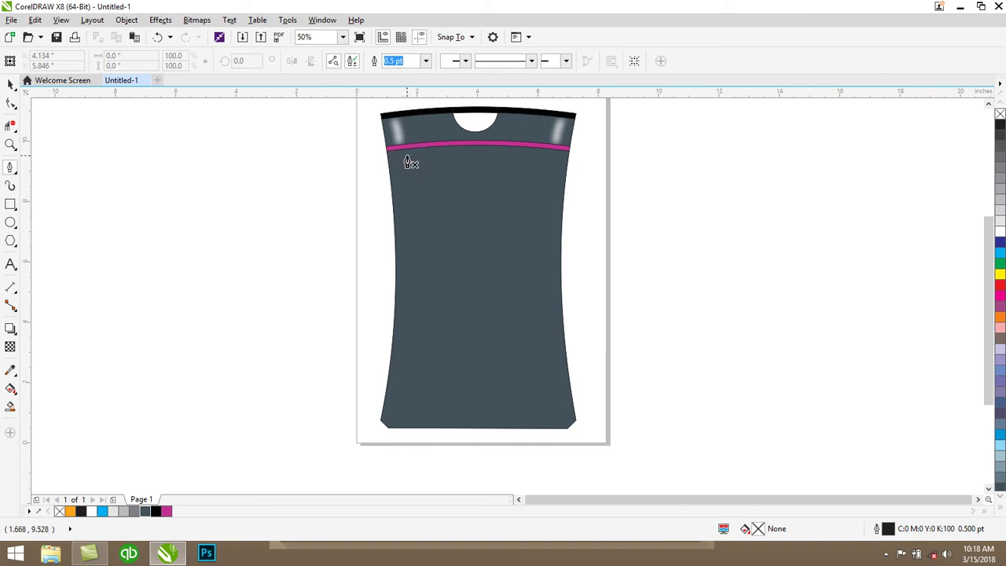
click(407, 156)
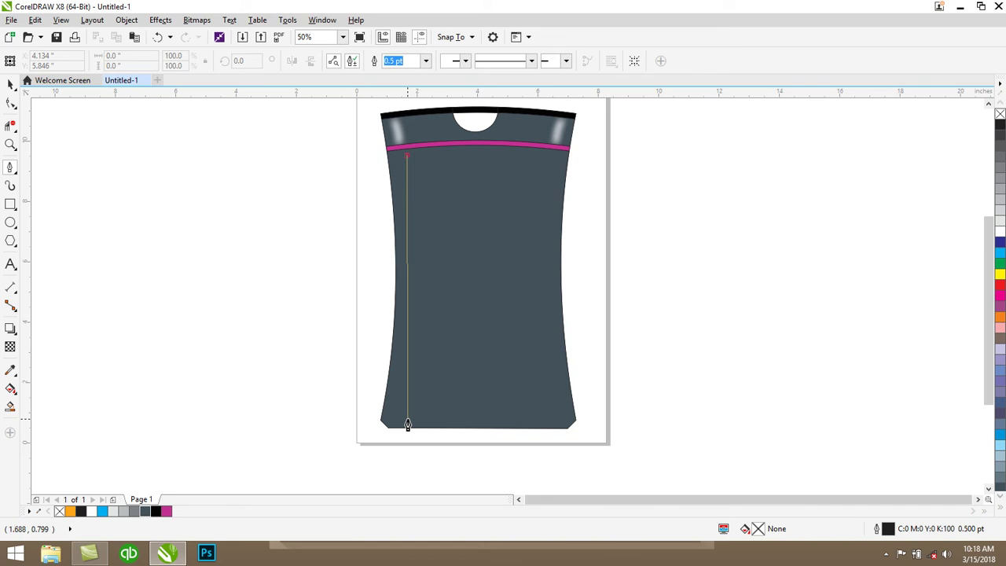
drag(401, 424, 375, 428)
click(406, 282)
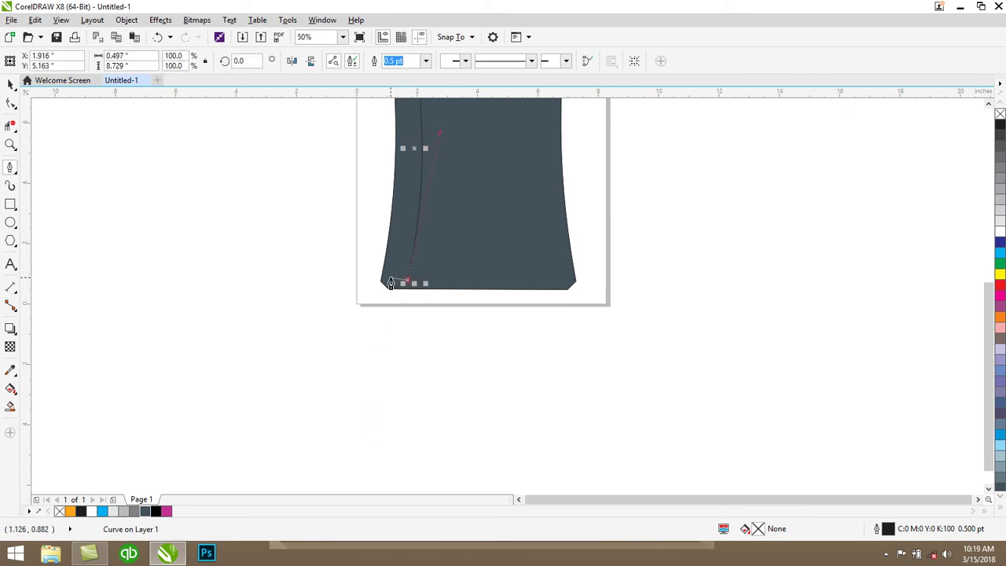
Step: Add the strip's short lower side and curved outer side along the garment's left edge, closing it at about 1.04 by 8.73 inches
click(391, 285)
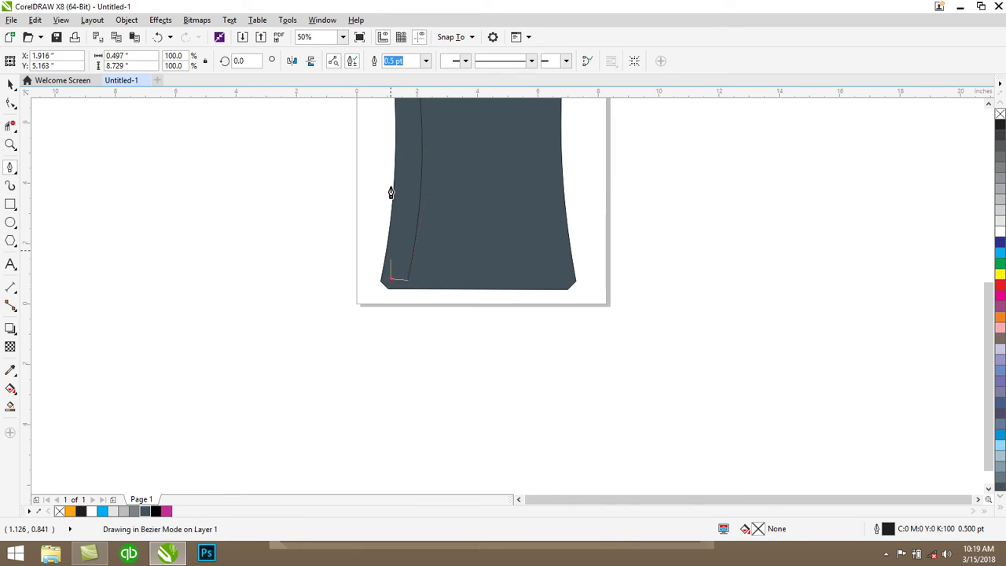
scroll(428, 161, up, 1)
scroll(458, 212, up, 2)
scroll(455, 207, down, 2)
drag(989, 330, 988, 261)
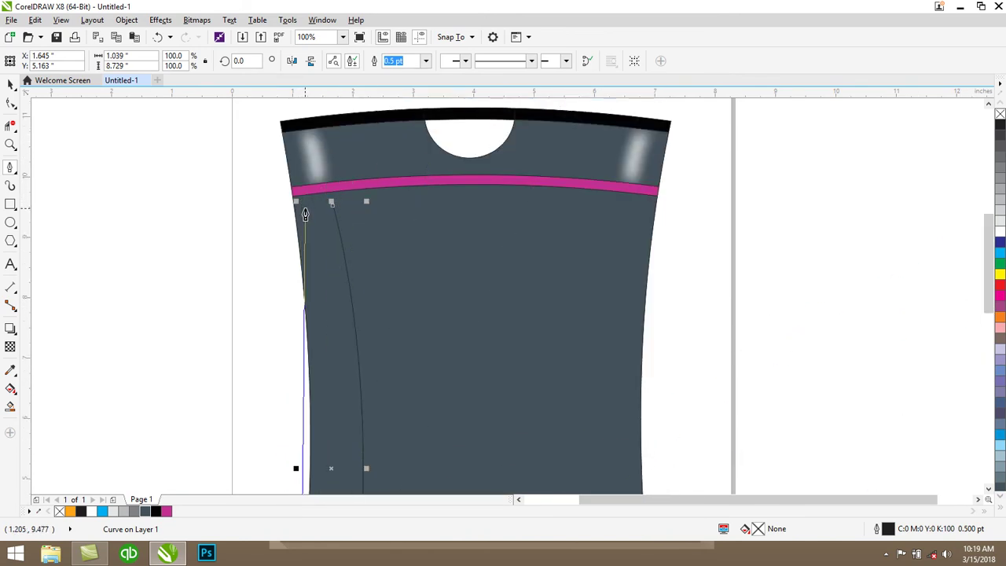
click(304, 213)
scroll(254, 111, up, 2)
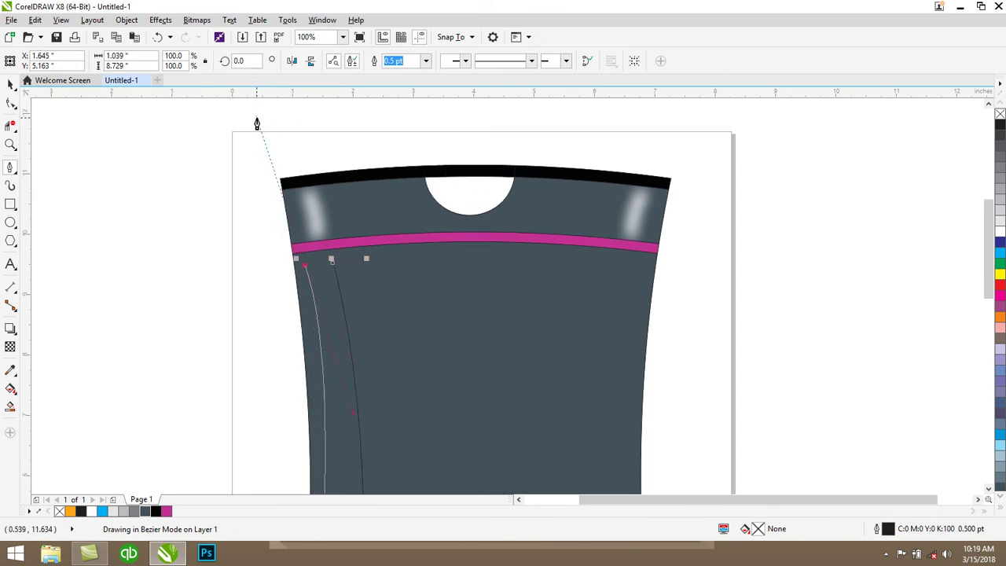
scroll(255, 101, up, 1)
scroll(256, 100, up, 1)
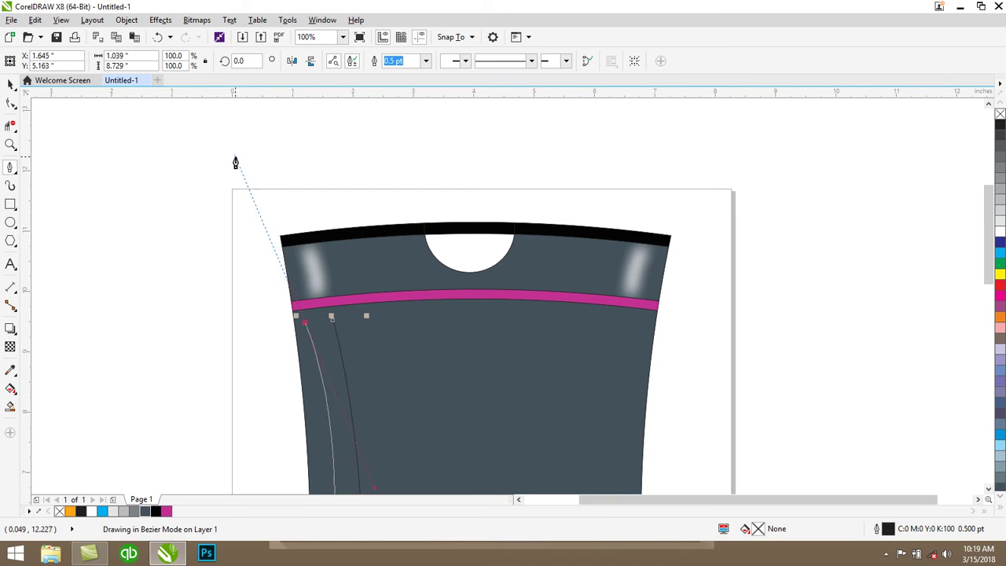
drag(235, 162, 235, 161)
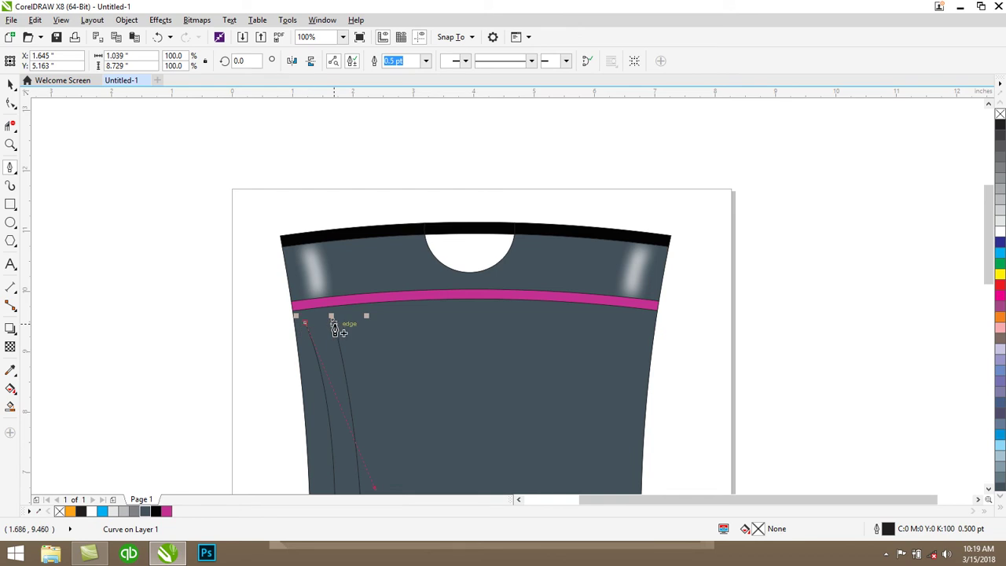
click(295, 316)
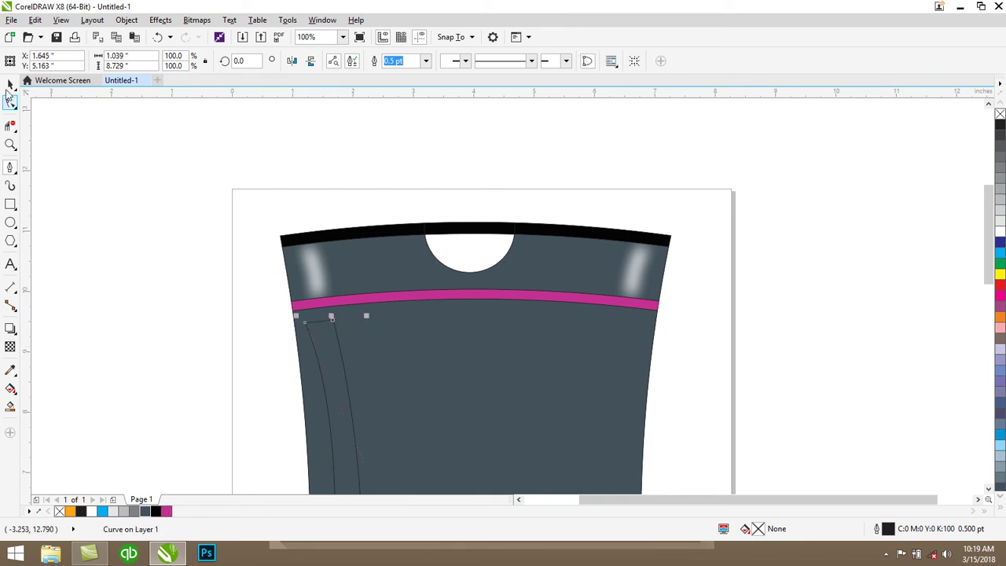
Step: Fill the tall curved strip with light grey, C0 M0 Y0 K20
click(11, 84)
click(1001, 209)
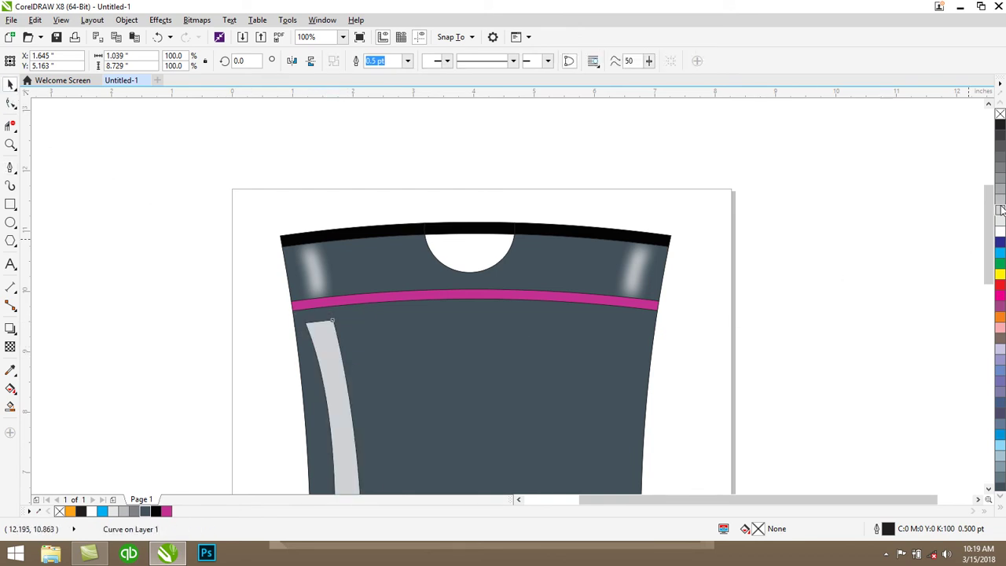
scroll(781, 314, down, 3)
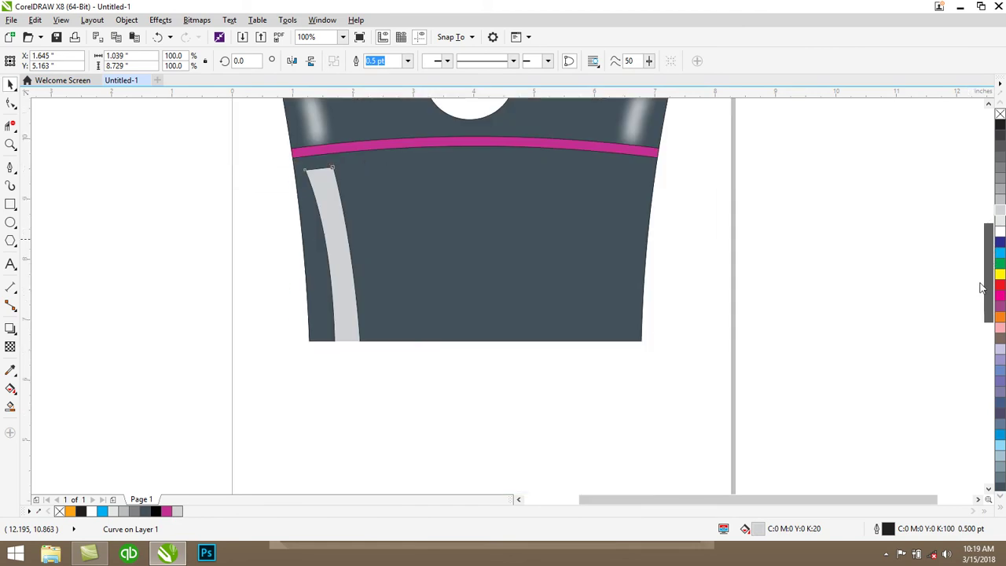
click(978, 500)
click(978, 500)
drag(988, 380, 988, 412)
click(978, 501)
click(979, 501)
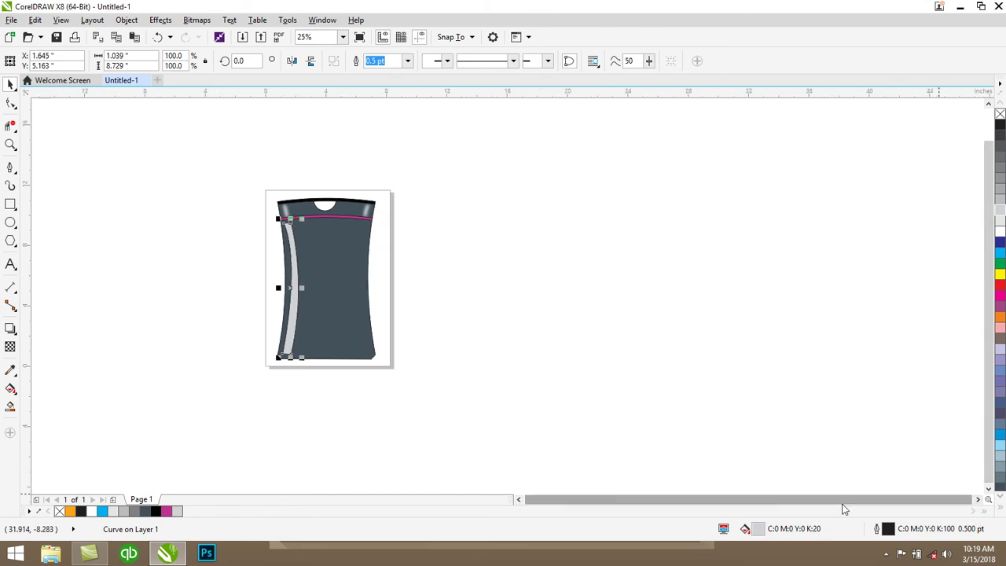
scroll(290, 322, up, 1)
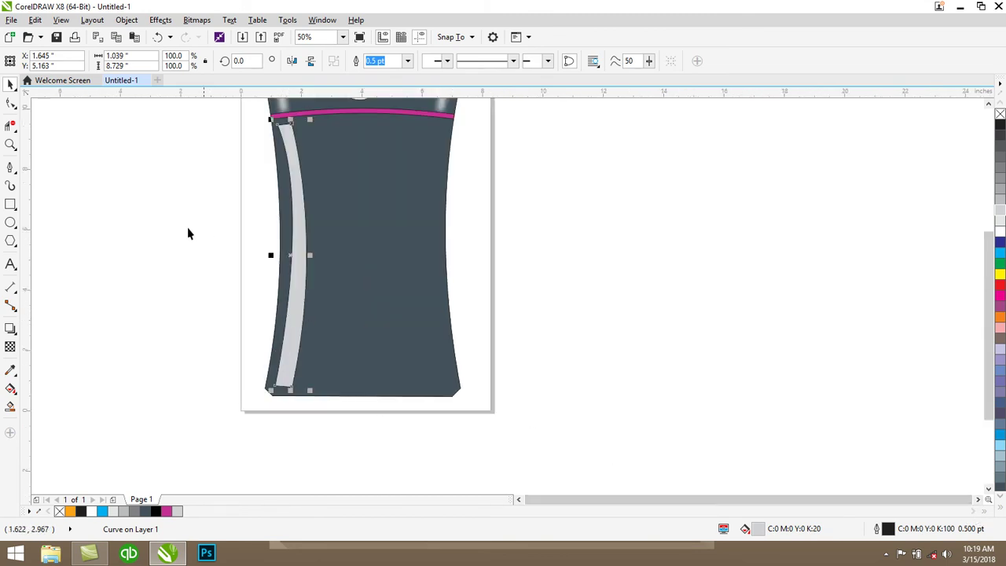
Step: Narrow the light grey strip to about 0.83 inches wide and shift it slightly inward, to about X 1.67 inches
drag(305, 255, 302, 257)
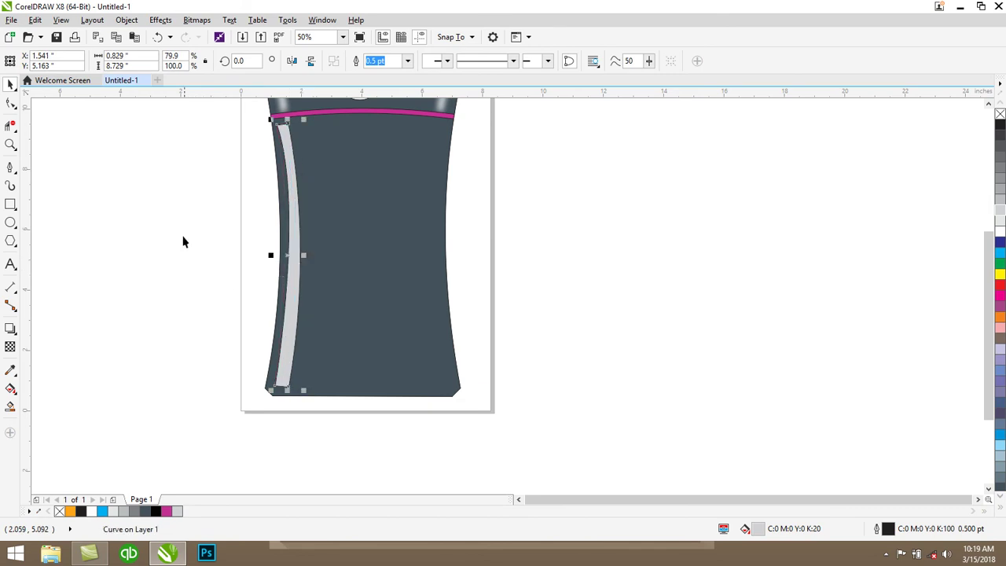
click(209, 164)
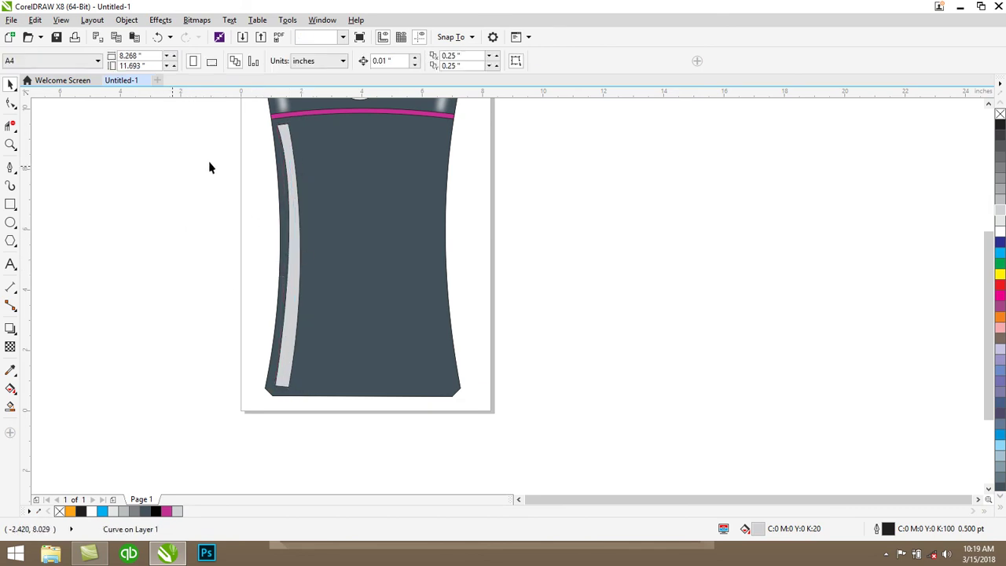
click(291, 165)
drag(293, 178, 292, 177)
key(Right)
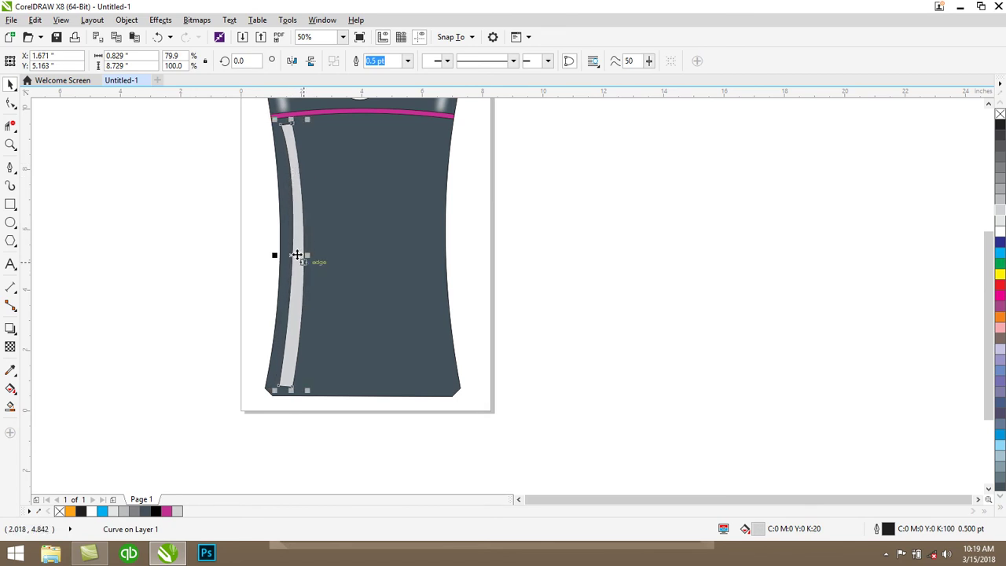
Step: Rotate the narrowed strip slightly clockwise, to about 359 degrees
click(301, 256)
drag(309, 116, 312, 115)
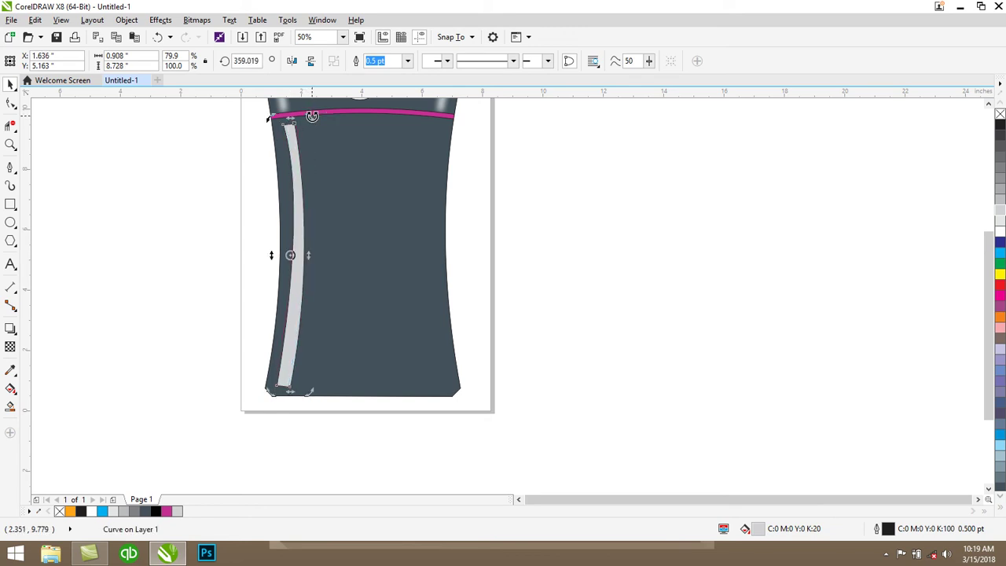
click(580, 242)
Step: Convert the light grey strip to a 300 dpi CMYK bitmap
click(292, 158)
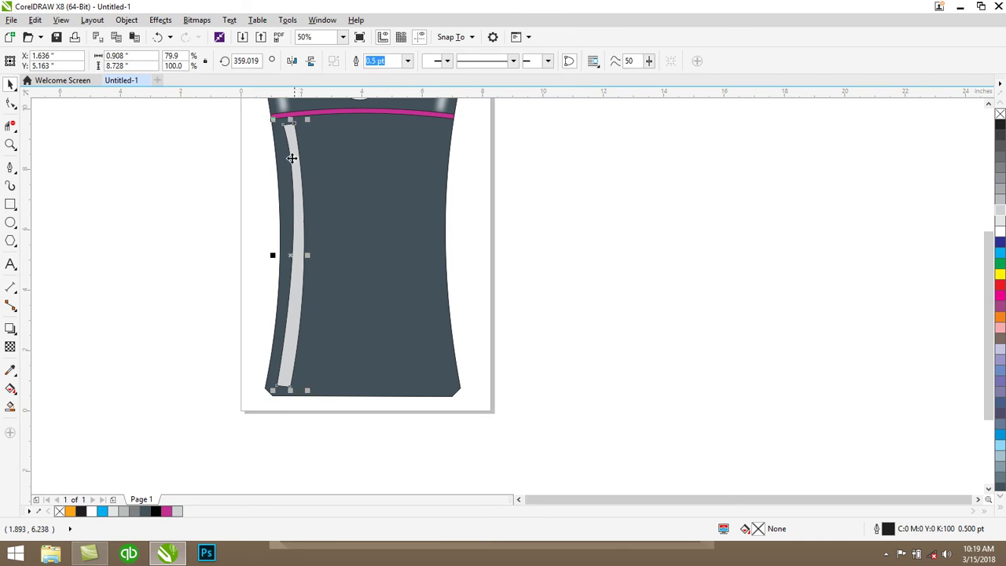
click(196, 20)
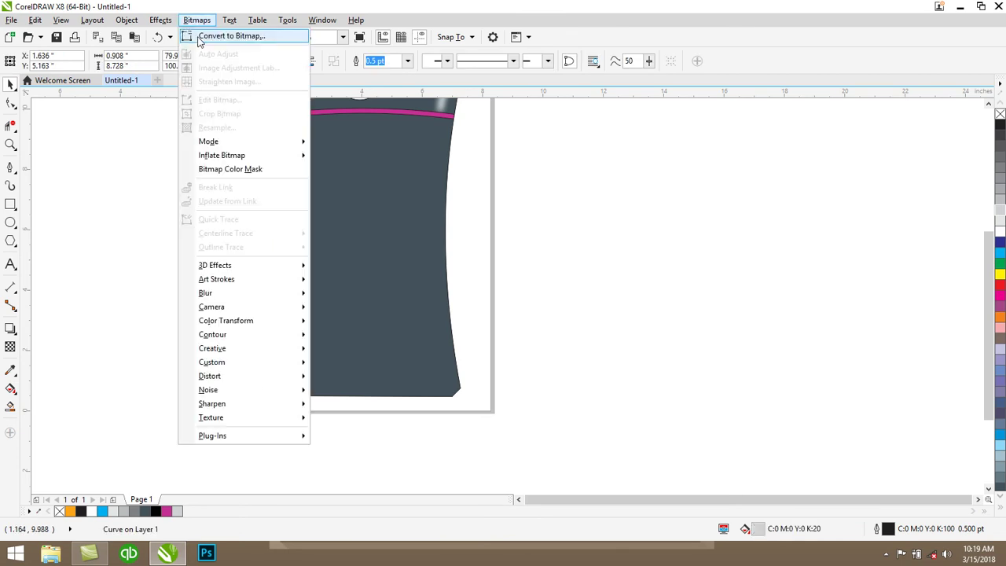
click(239, 37)
click(470, 341)
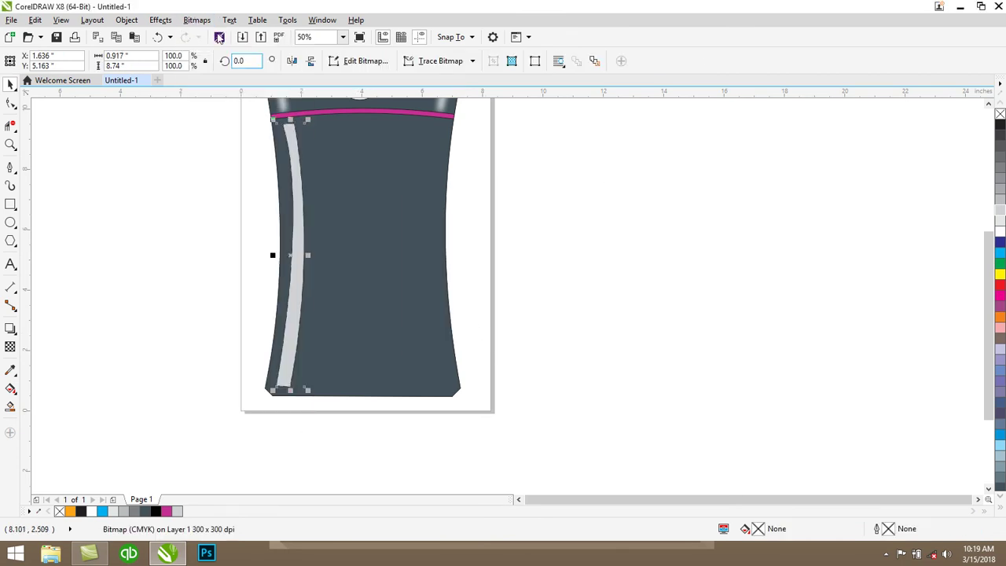
Step: Apply a Gaussian Blur with a radius of 46 pixels to the strip bitmap
click(196, 20)
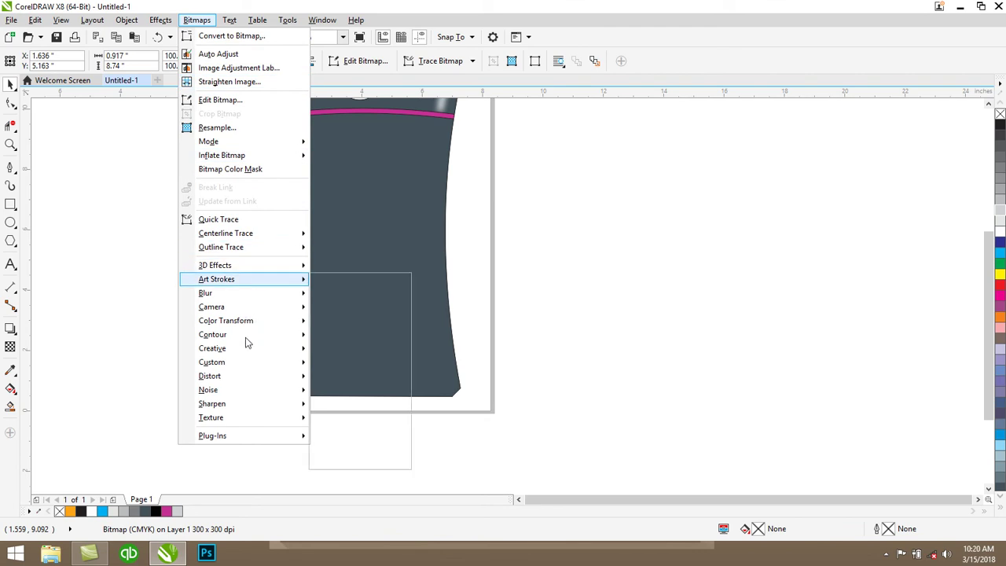
mouse_move(265, 295)
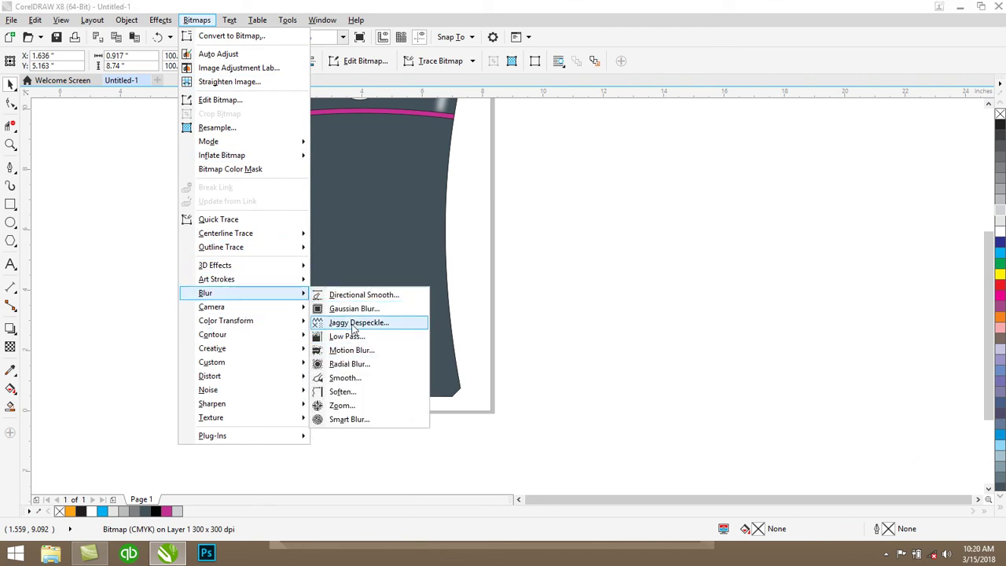
click(354, 308)
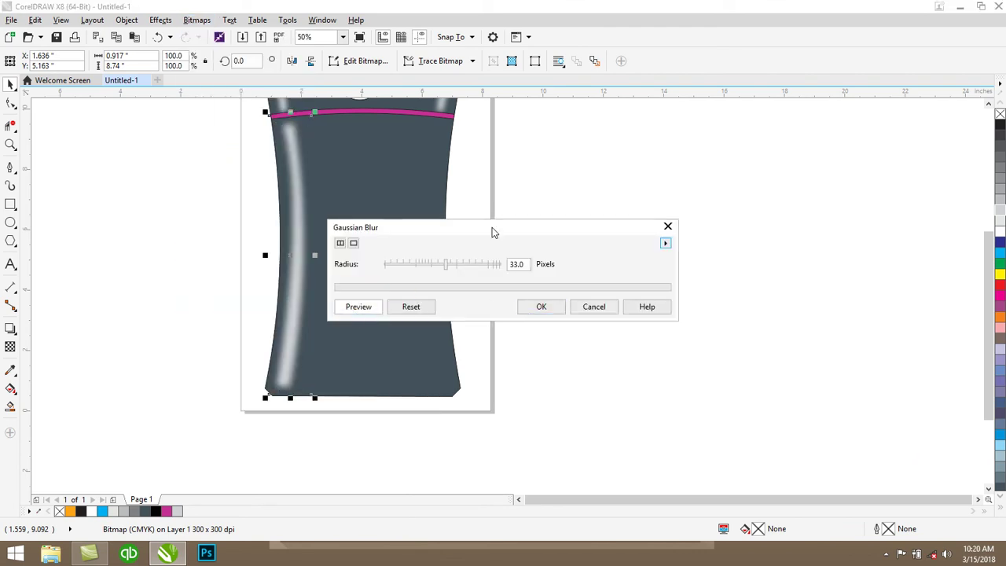
drag(463, 231, 581, 228)
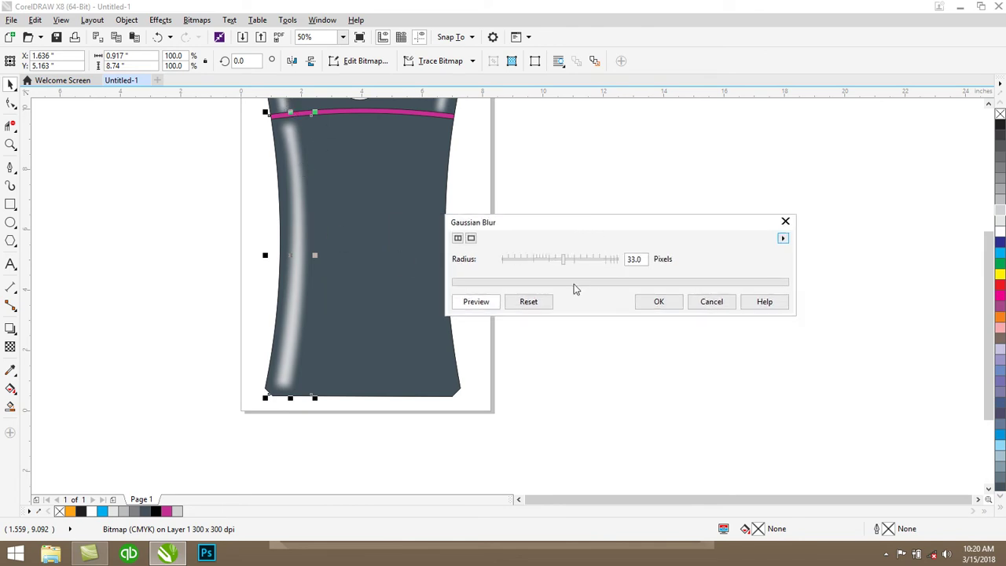
drag(564, 264, 573, 265)
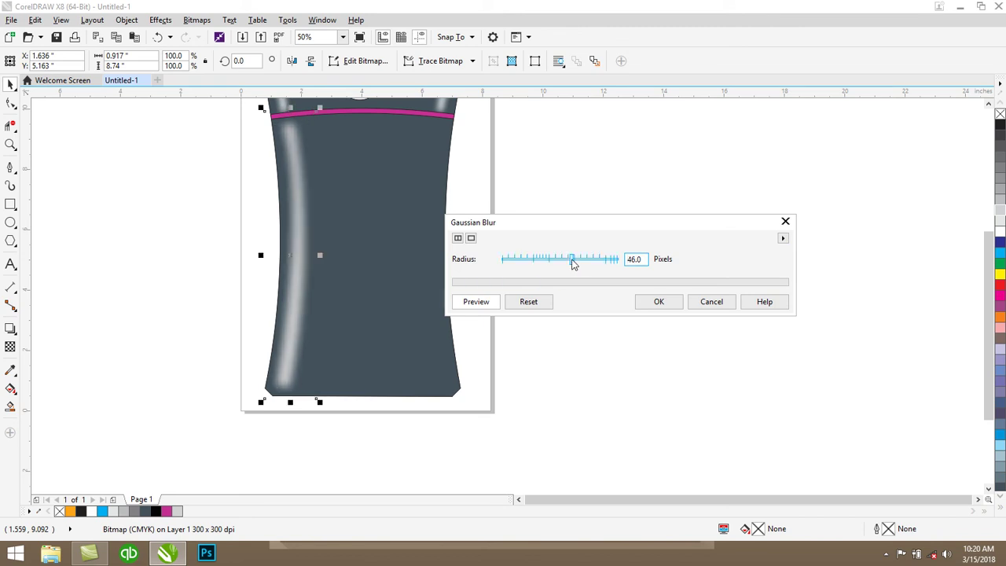
click(657, 300)
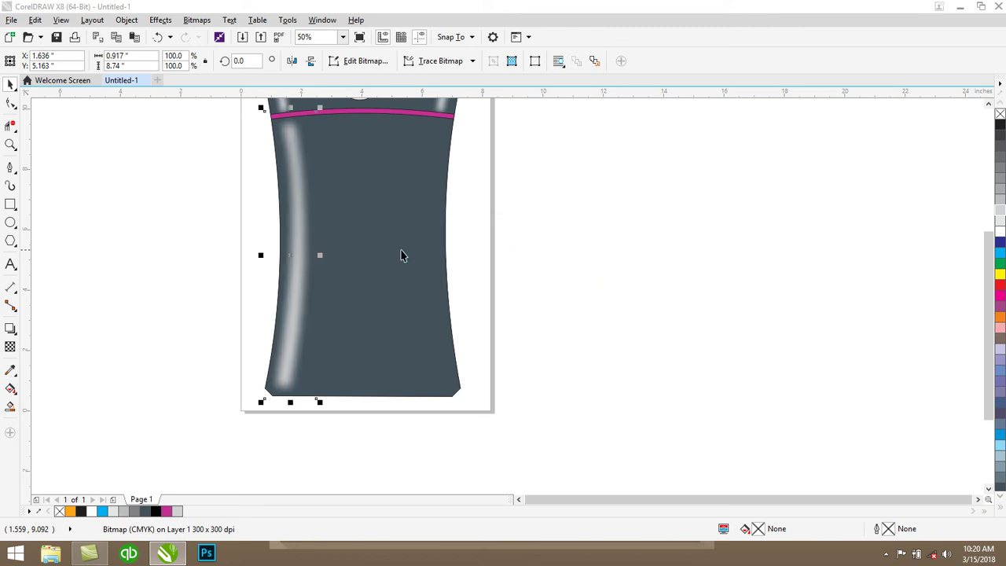
Step: Narrow the blurred highlight to about 0.94 inches wide so it sits close to the garment's left edge
mouse_move(320, 256)
mouse_down()
mouse_move(265, 256)
mouse_move(313, 255)
mouse_move(305, 256)
mouse_up()
click(467, 254)
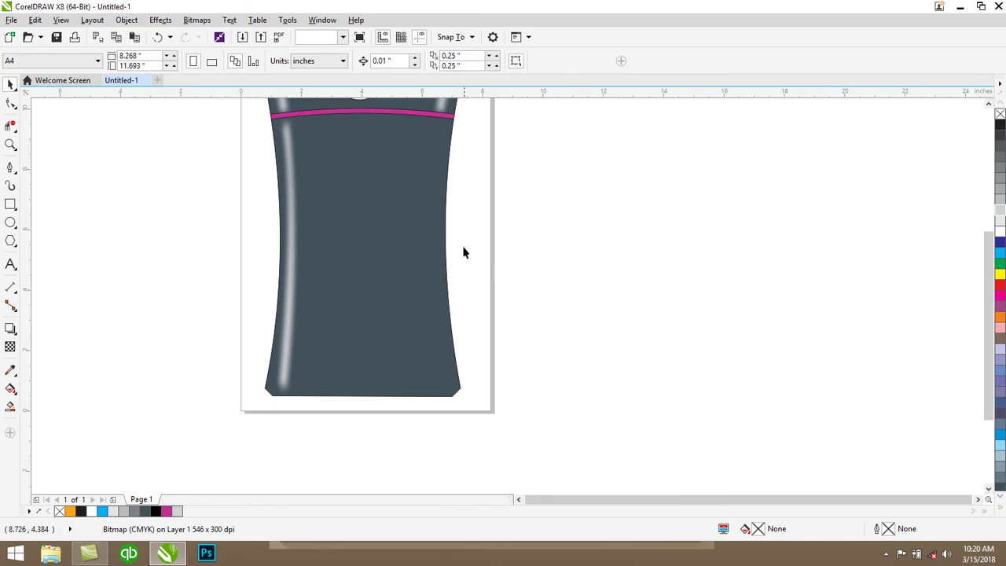
scroll(464, 252, down, 1)
scroll(416, 197, up, 1)
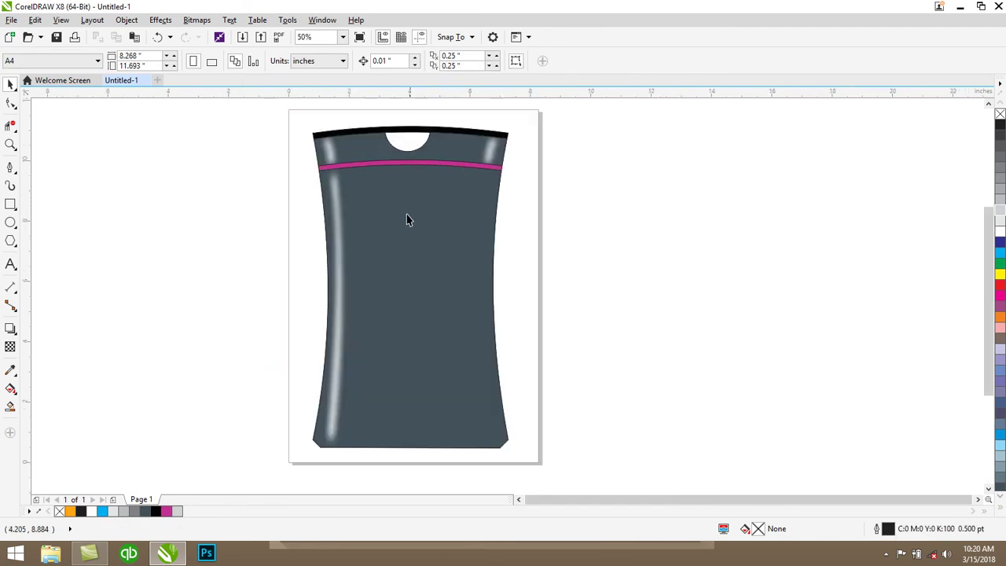
Step: PowerClip the tall blurred highlight inside the garment's main body
click(338, 276)
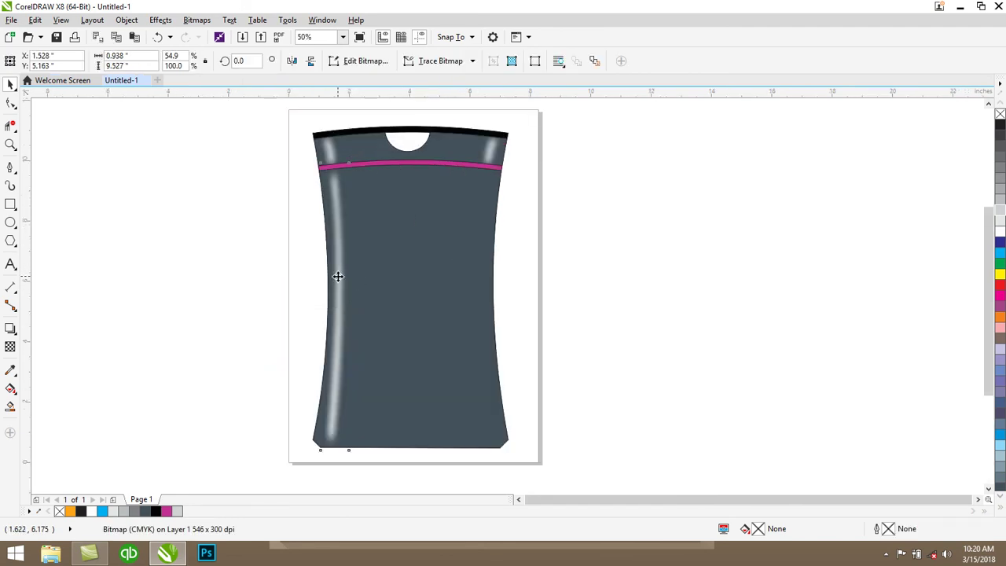
right_click(337, 277)
click(379, 171)
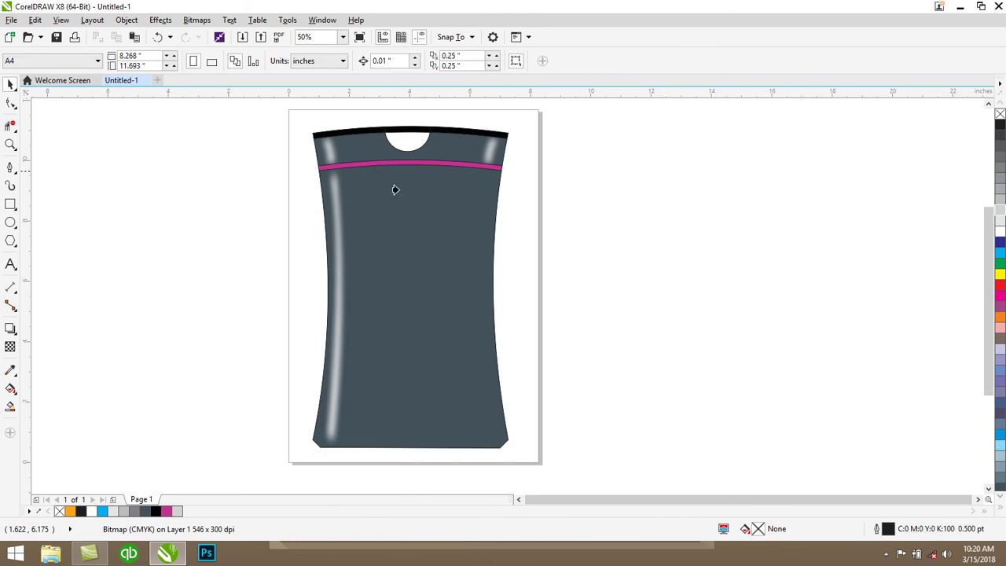
Step: Edit the body's PowerClip contents, copy the tall highlight across to the right side and mirror the copy horizontally
click(397, 254)
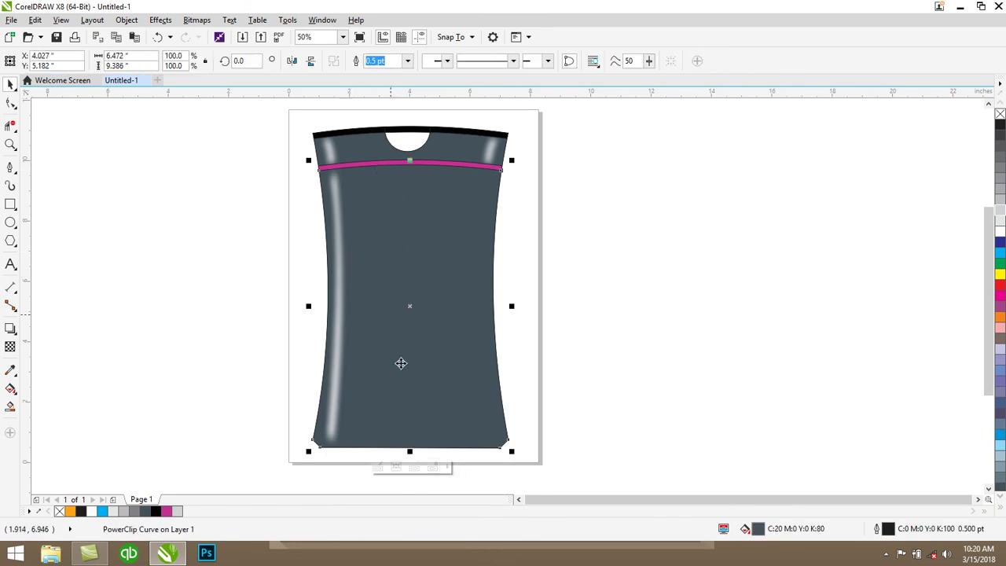
click(378, 467)
click(338, 329)
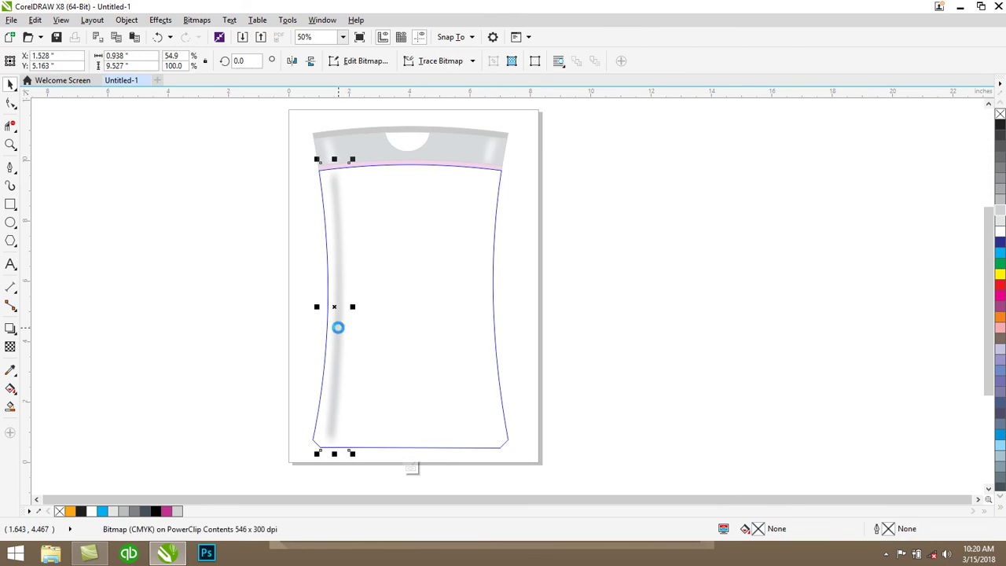
drag(340, 292, 482, 291)
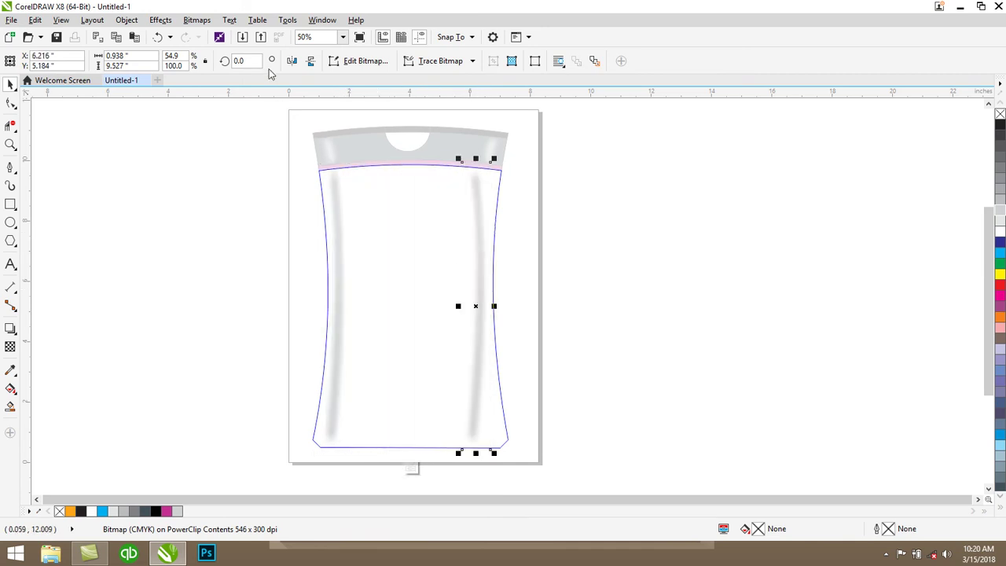
click(297, 66)
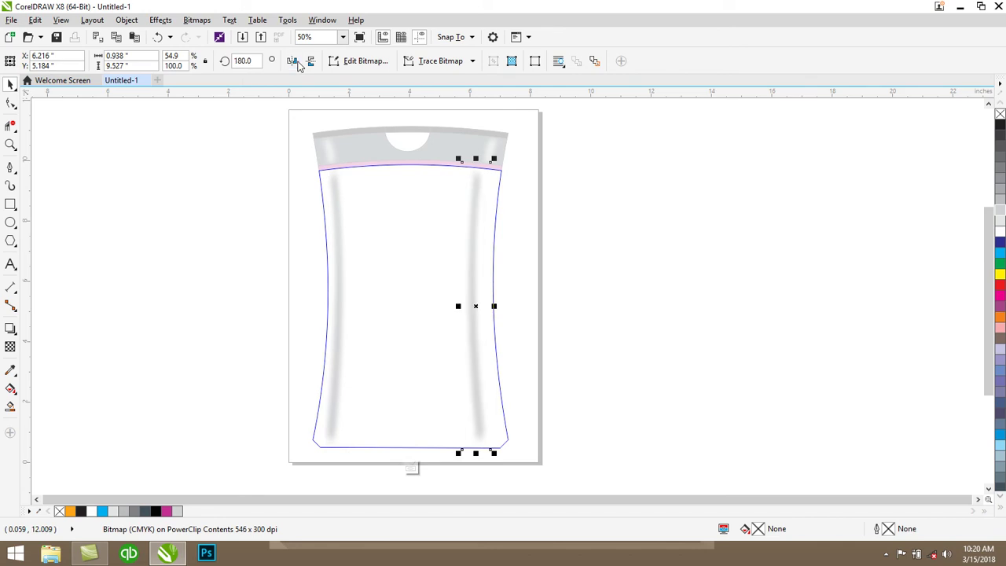
Step: Nudge the mirrored highlight toward the right edge, to about X 6.6 and Y 5.2 inches, and finish editing the contents
click(295, 61)
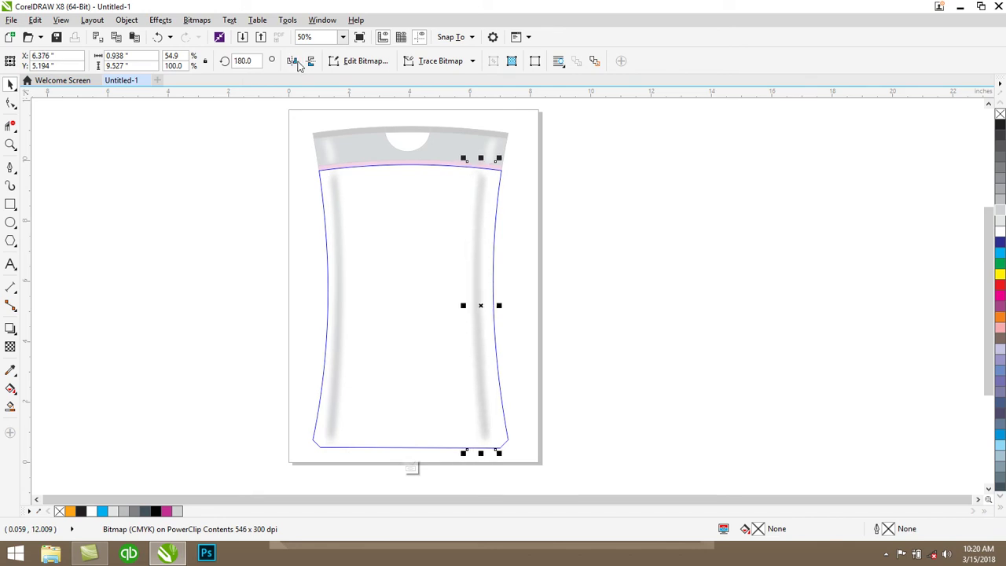
click(296, 61)
click(296, 60)
click(296, 61)
click(296, 61)
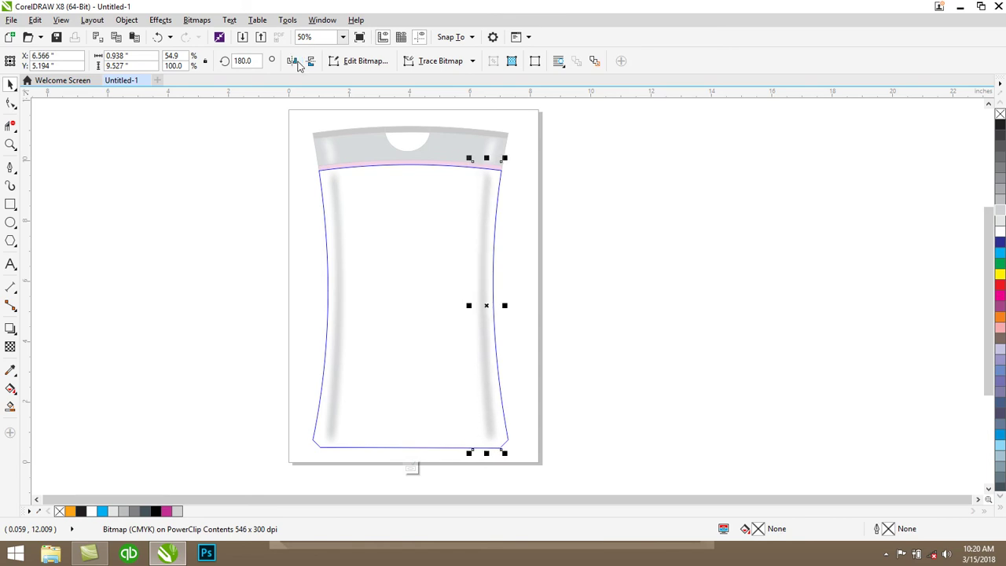
click(296, 60)
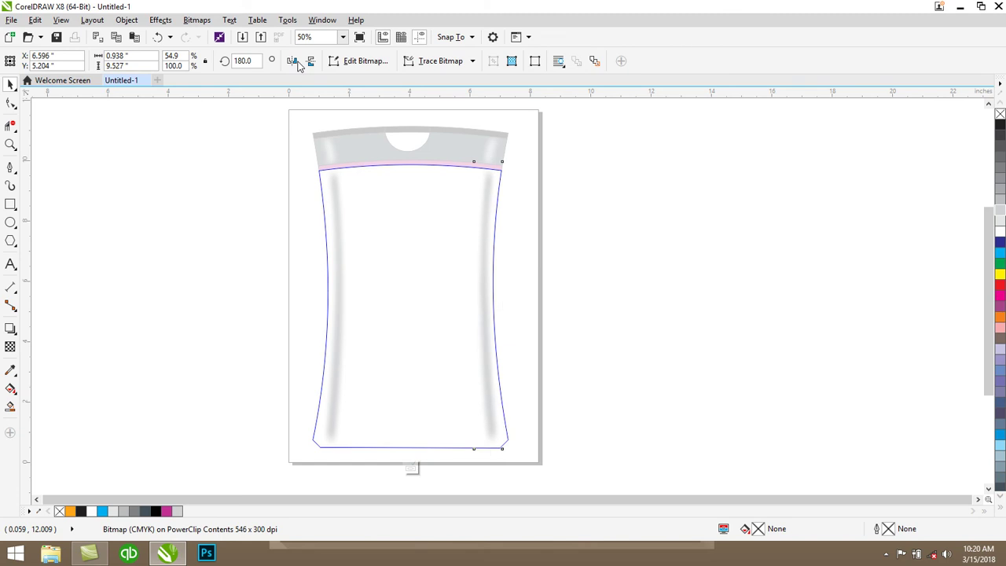
click(297, 62)
click(410, 467)
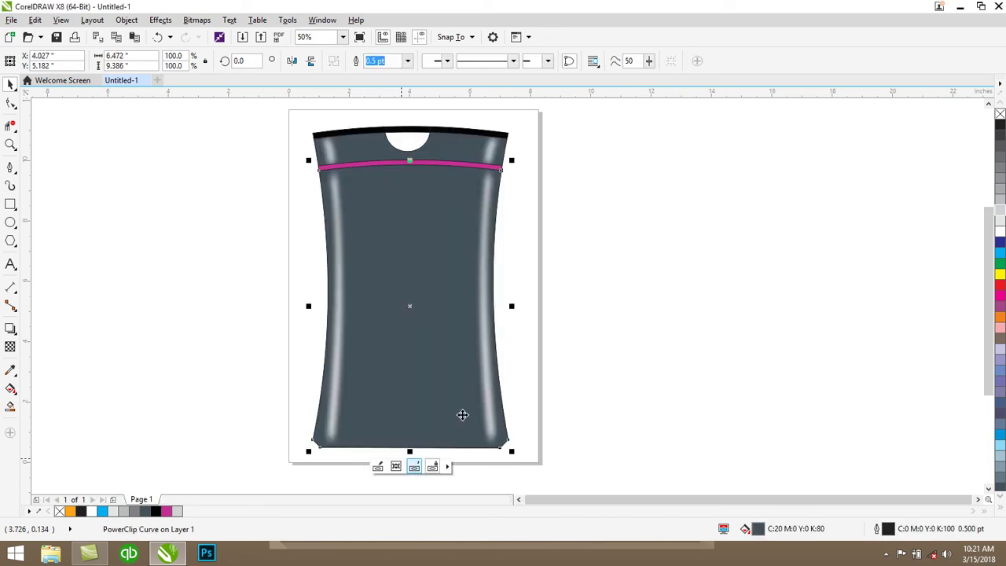
key(Escape)
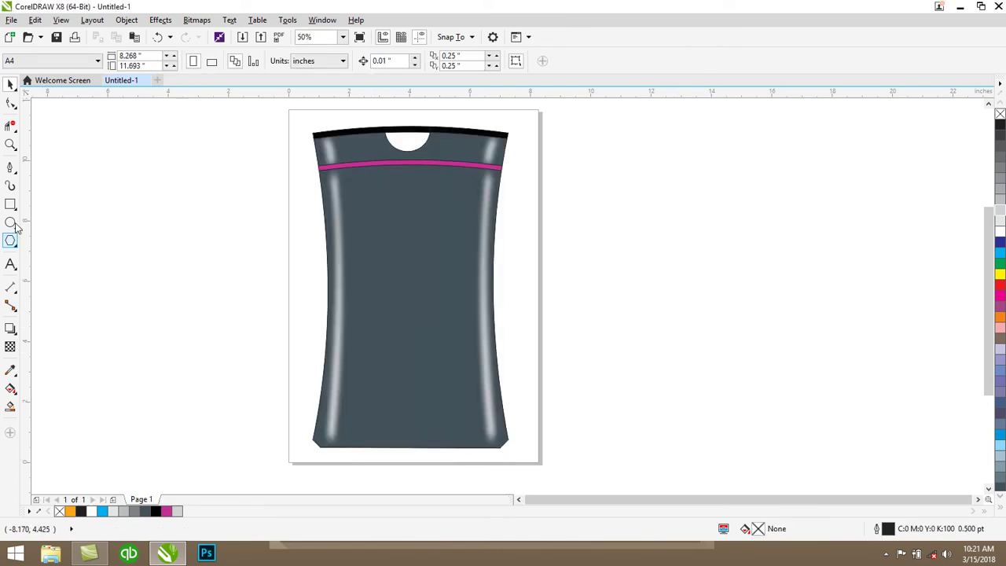
Step: Start a horizontal band near the garment's bottom edge with the Pen tool, drawing its downward-curving lower side about 5.93 inches wide and short left side
click(10, 168)
key(F2)
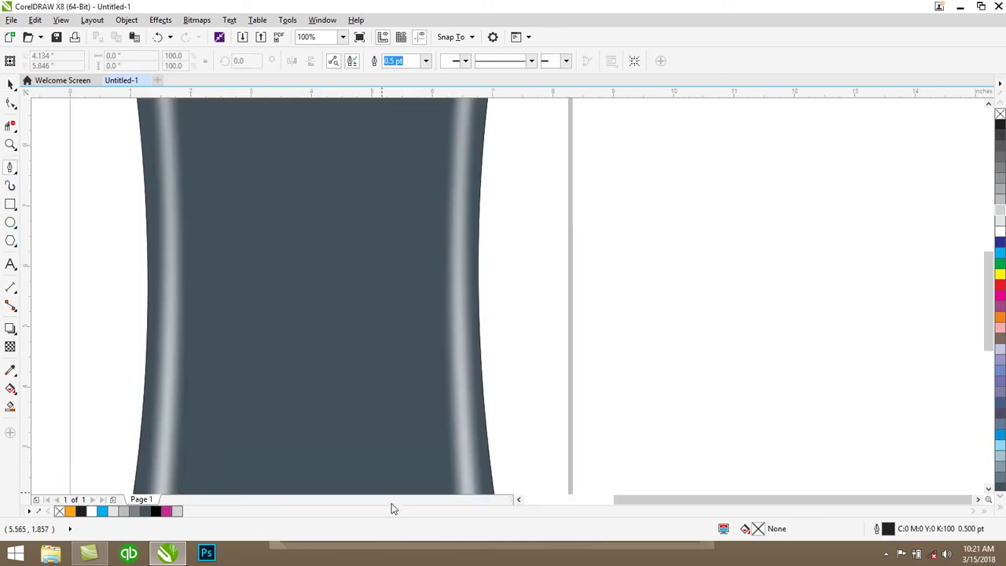
drag(992, 297, 992, 348)
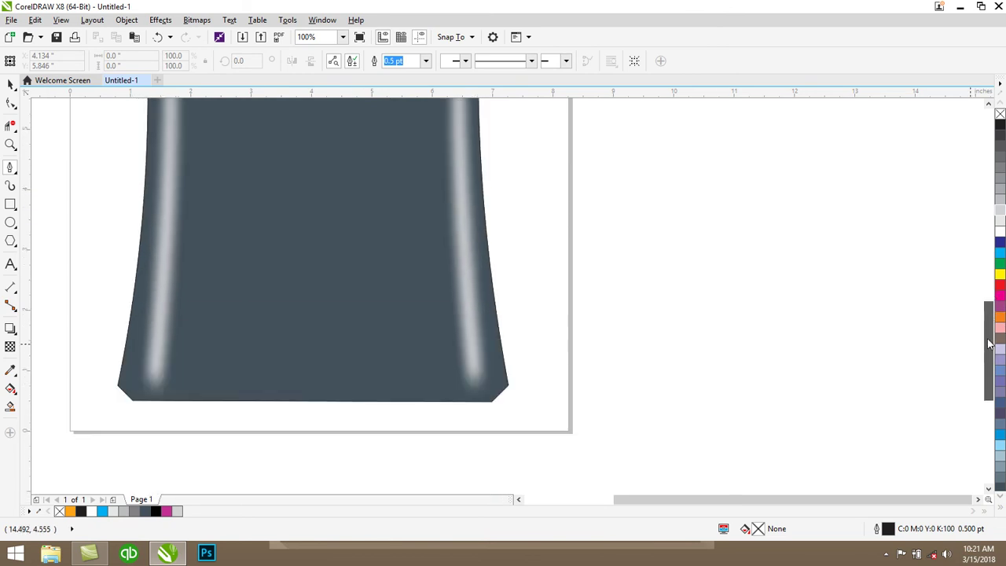
drag(775, 504, 760, 504)
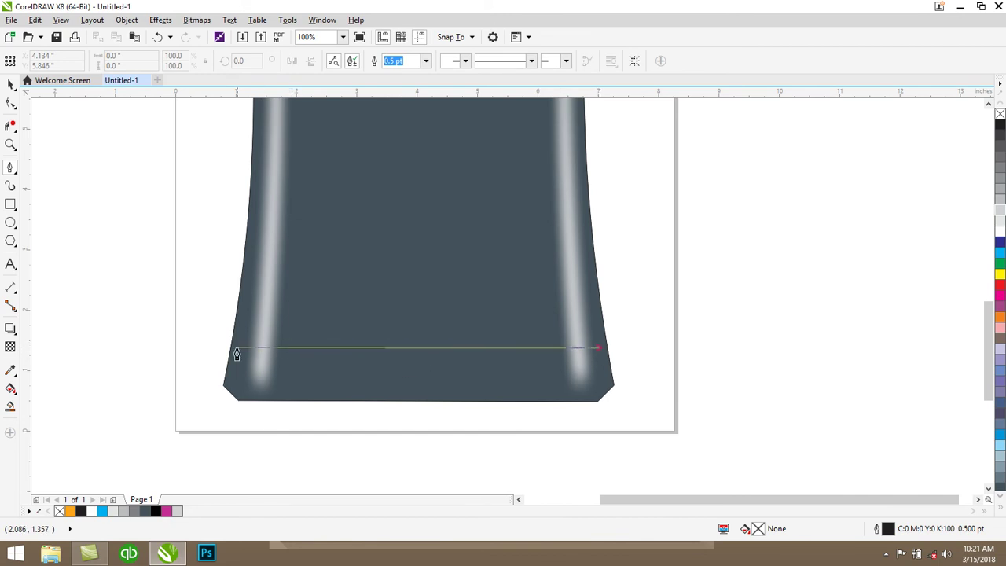
drag(242, 348, 73, 307)
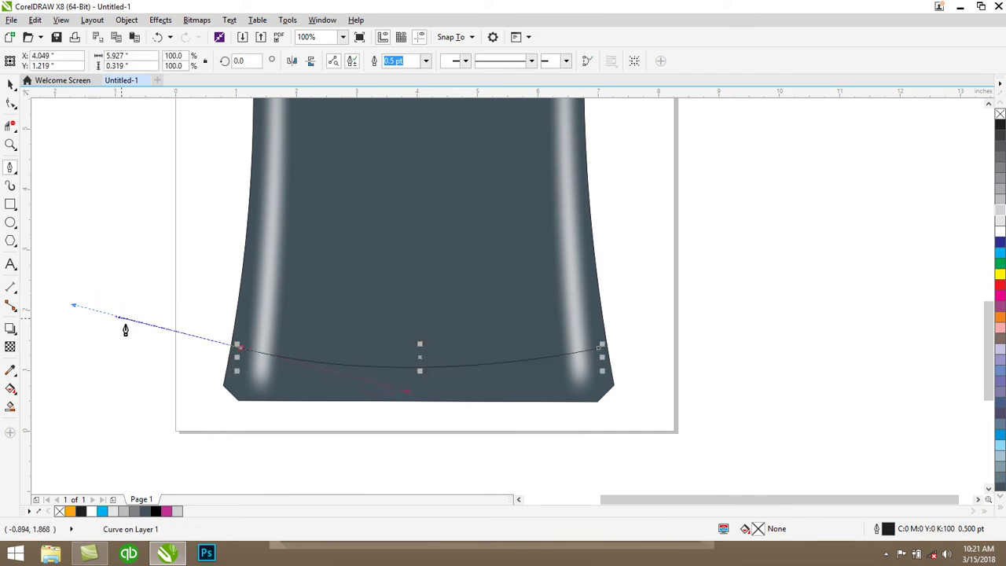
click(237, 347)
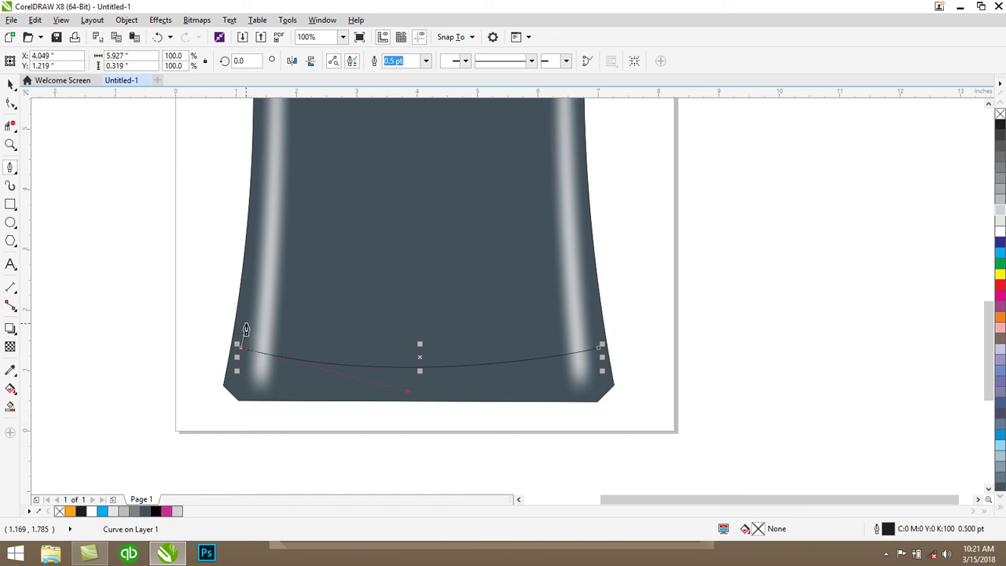
click(245, 323)
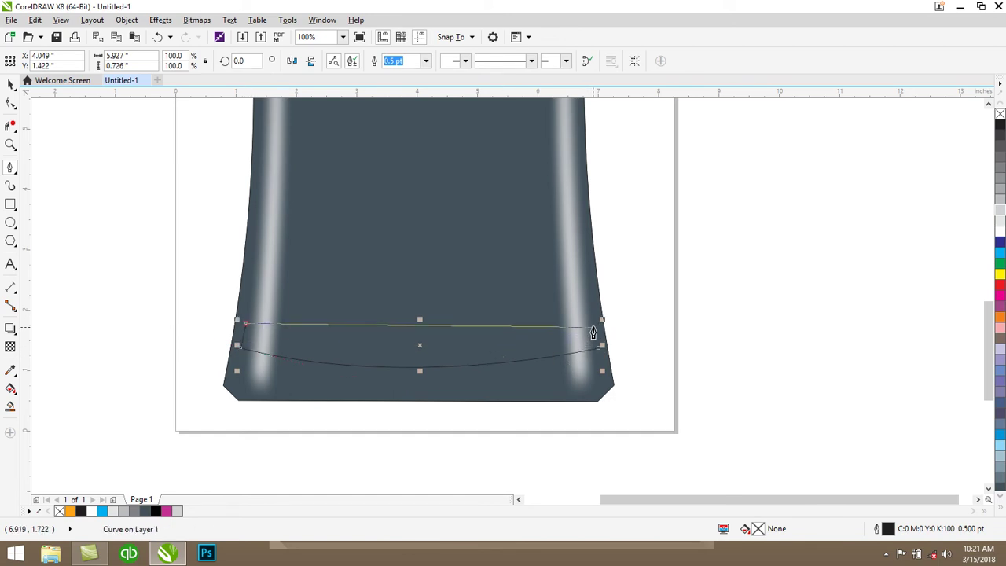
Step: Close the bottom band with a curved upper side at about 5.93 by 0.76 inches and fill it with light grey, C0 M0 Y0 K20
drag(594, 322, 805, 272)
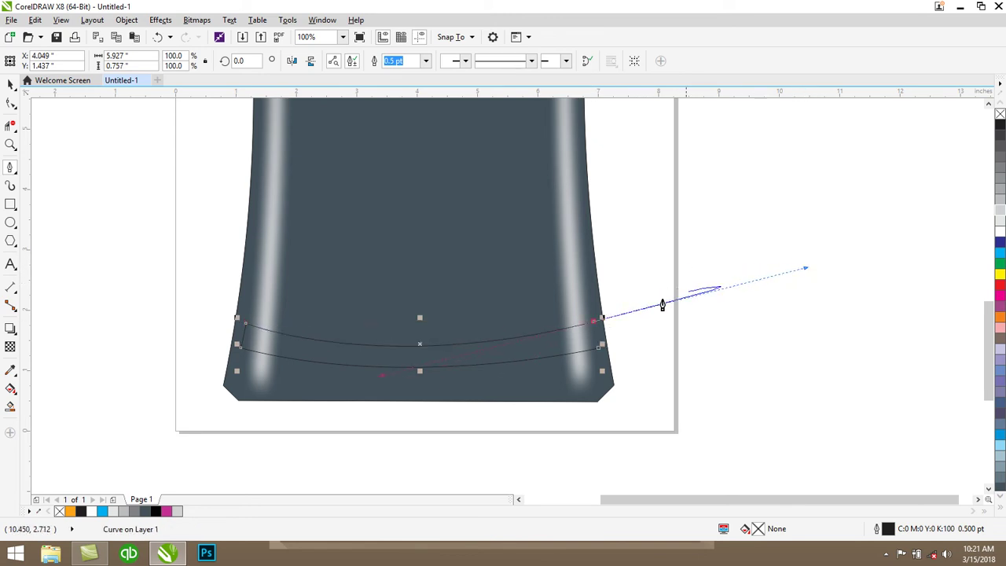
click(597, 353)
drag(597, 322, 804, 270)
click(597, 328)
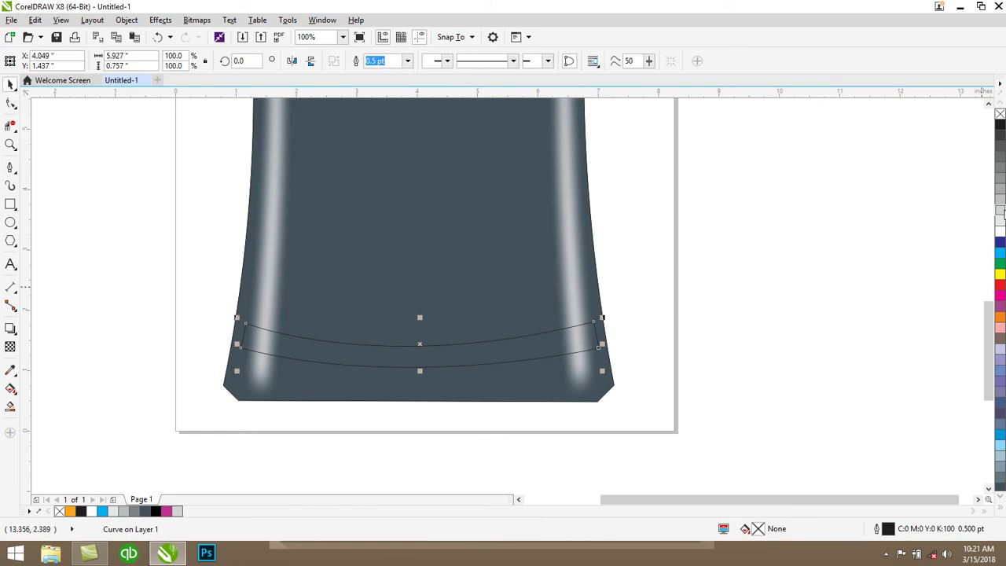
click(1001, 219)
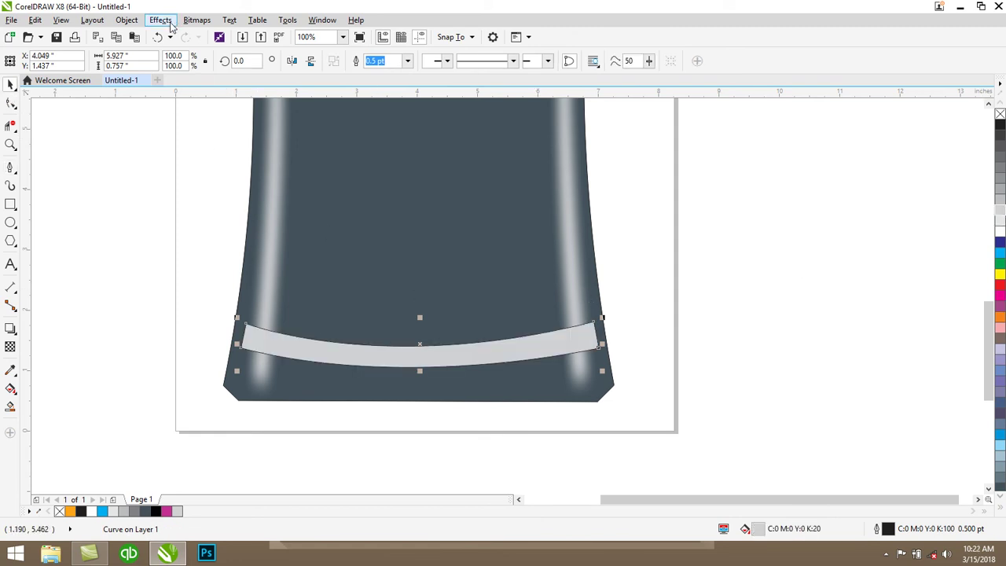
Step: Remove the bottom band's outline and convert it to a 300 dpi CMYK bitmap with anti-aliasing and a transparent background
right_click(1001, 116)
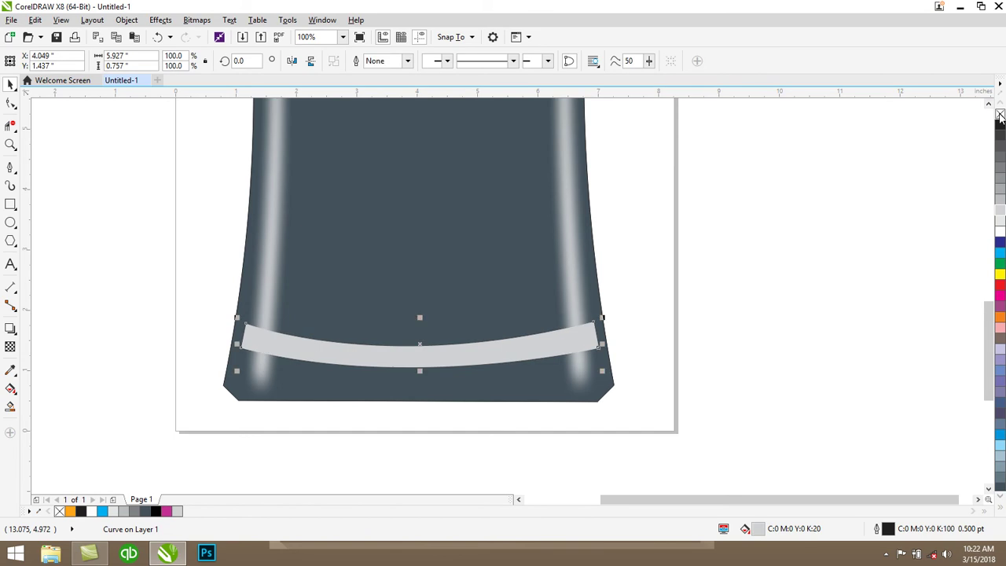
click(196, 20)
click(198, 40)
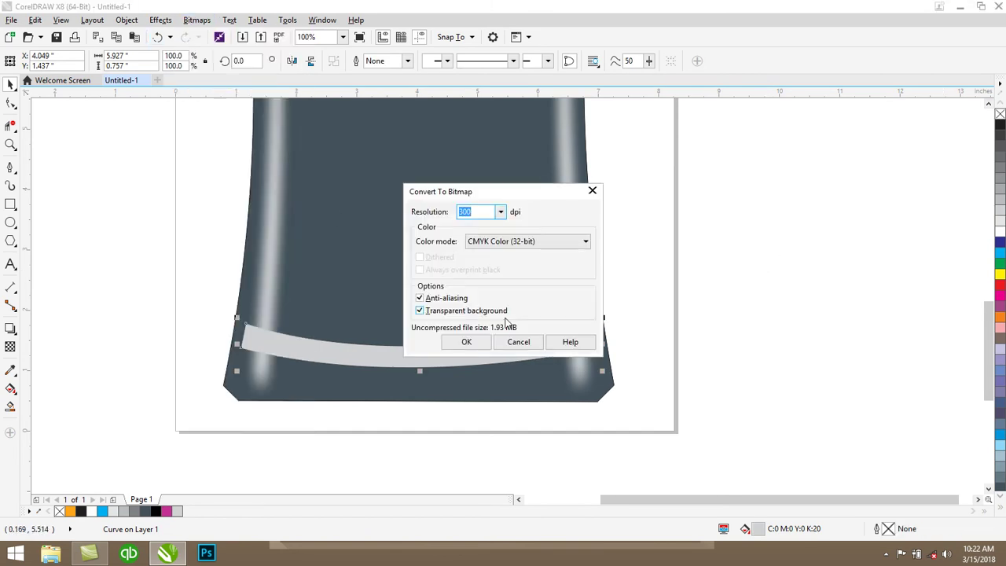
click(478, 343)
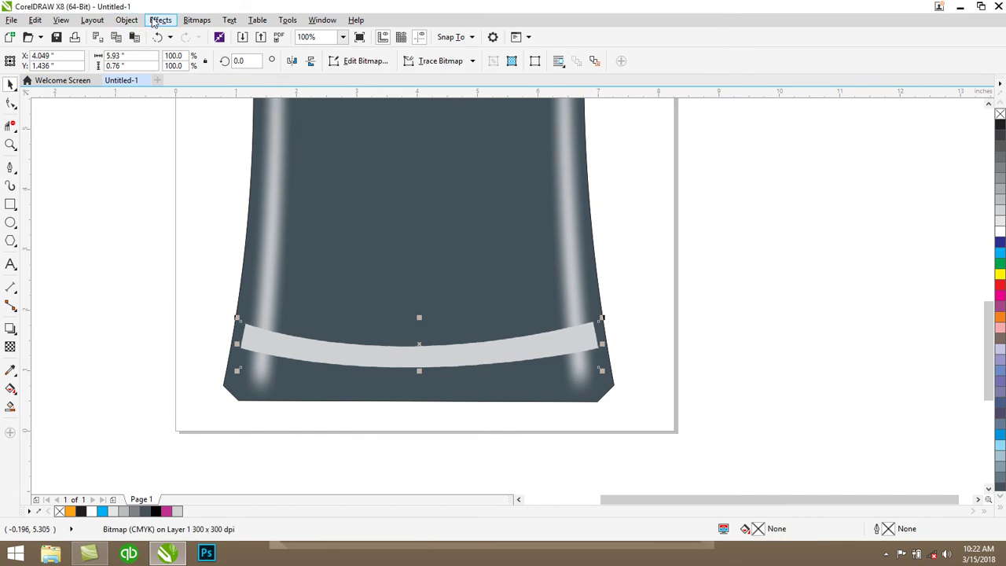
Step: Apply a strong Gaussian Blur to the bottom band bitmap
click(161, 20)
mouse_move(196, 19)
mouse_move(289, 294)
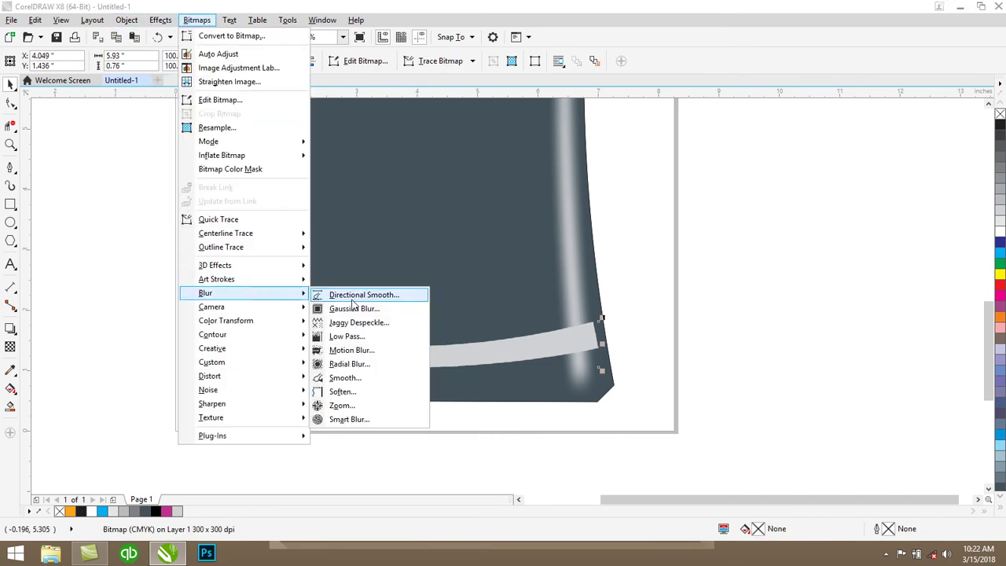
click(324, 246)
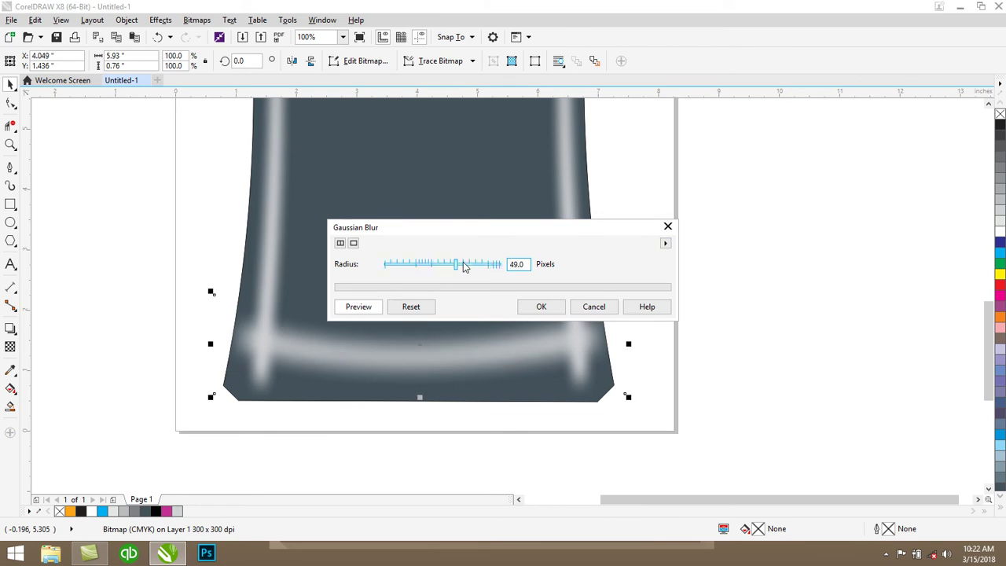
drag(460, 263, 465, 265)
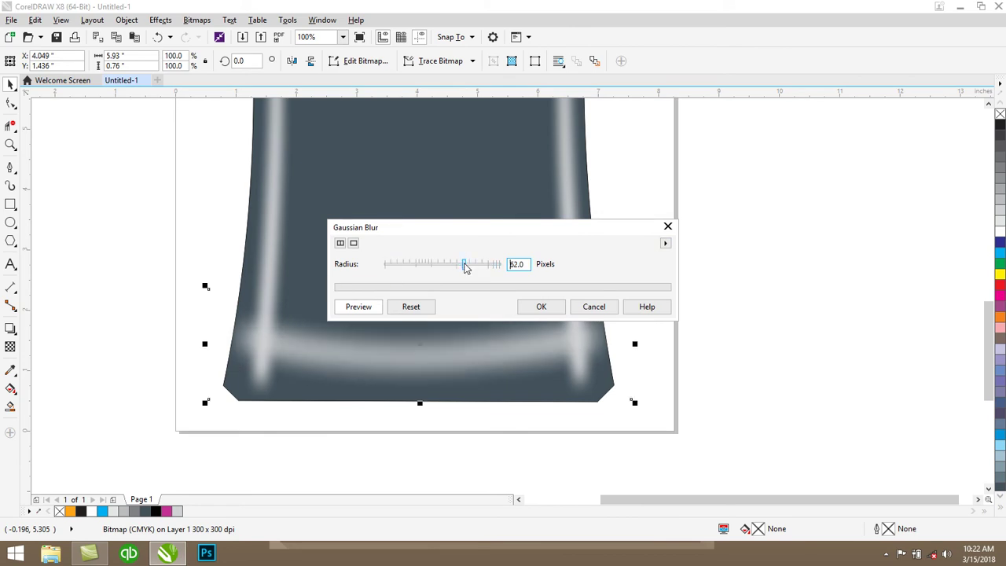
click(540, 307)
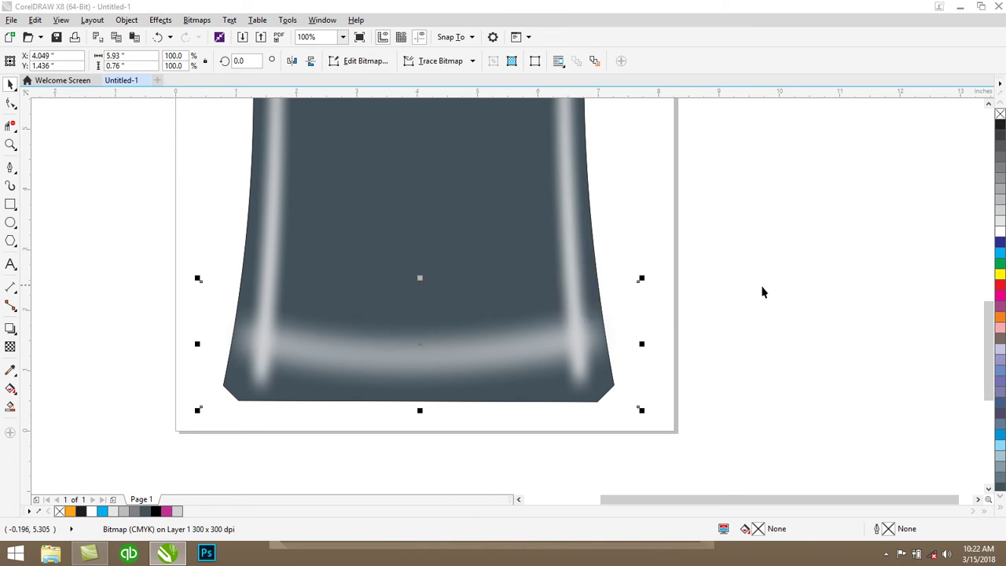
Step: Flatten the blurred bottom band from above and below to a height of about 0.824 inches
drag(420, 278, 421, 345)
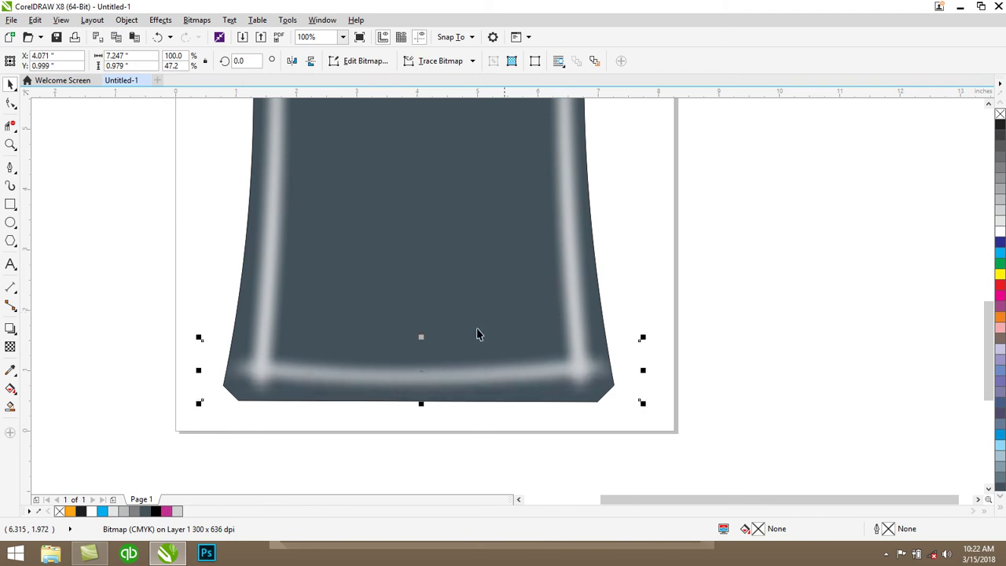
scroll(402, 417, up, 4)
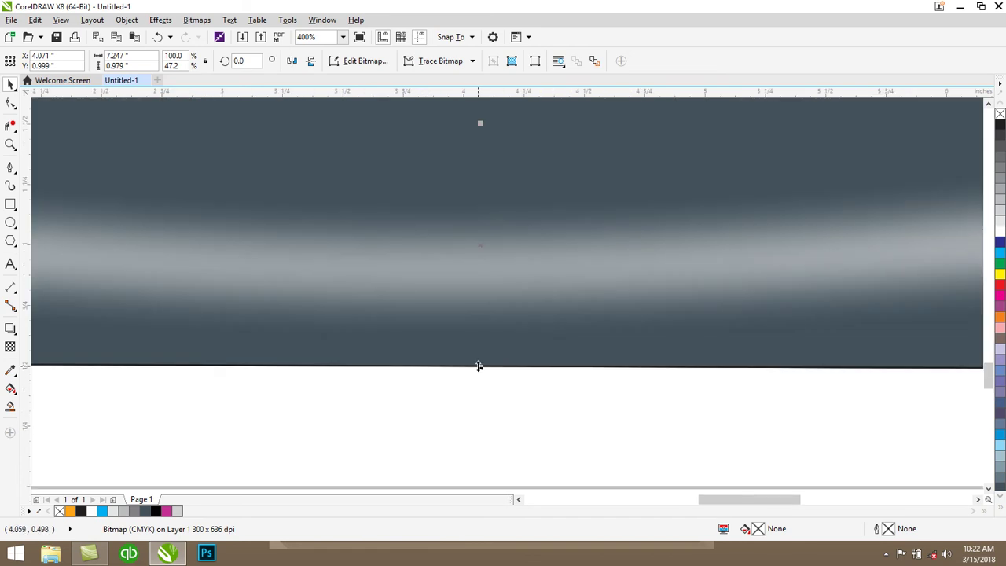
drag(484, 341, 485, 334)
scroll(483, 332, down, 2)
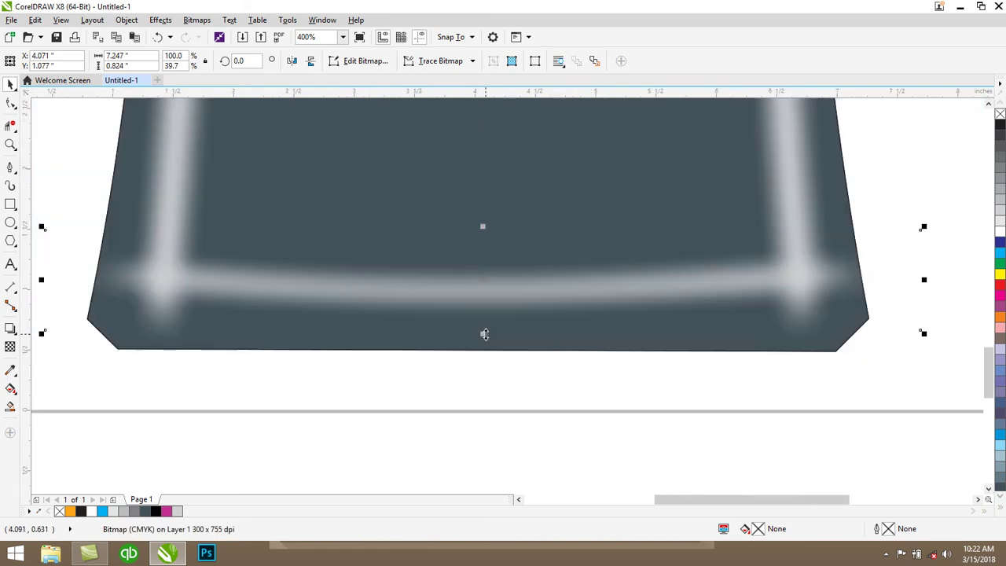
scroll(485, 334, down, 1)
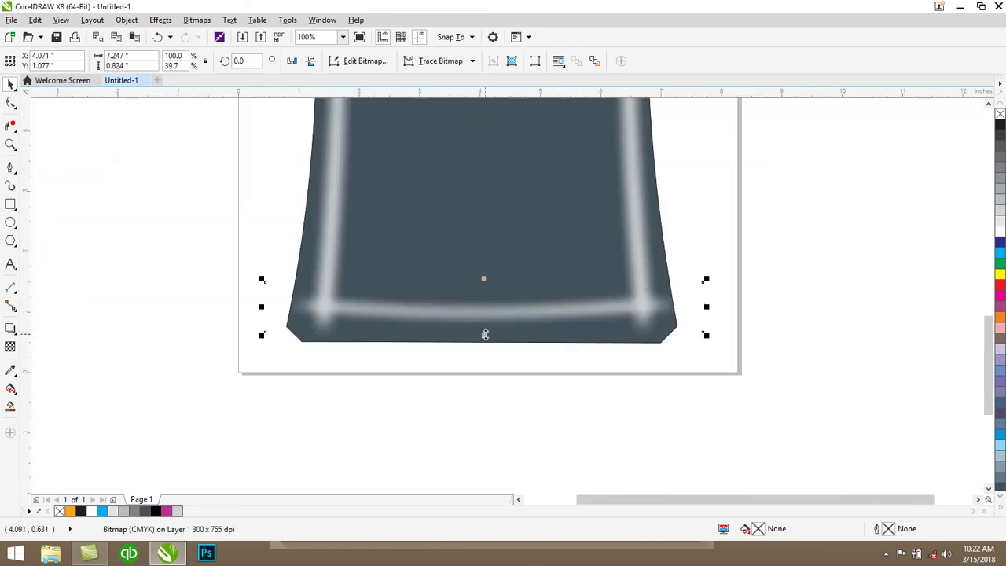
Step: Narrow the blurred bottom band from both ends to a width of about 6.875 inches
click(772, 274)
click(574, 316)
drag(706, 306, 698, 307)
drag(262, 307, 277, 307)
click(774, 262)
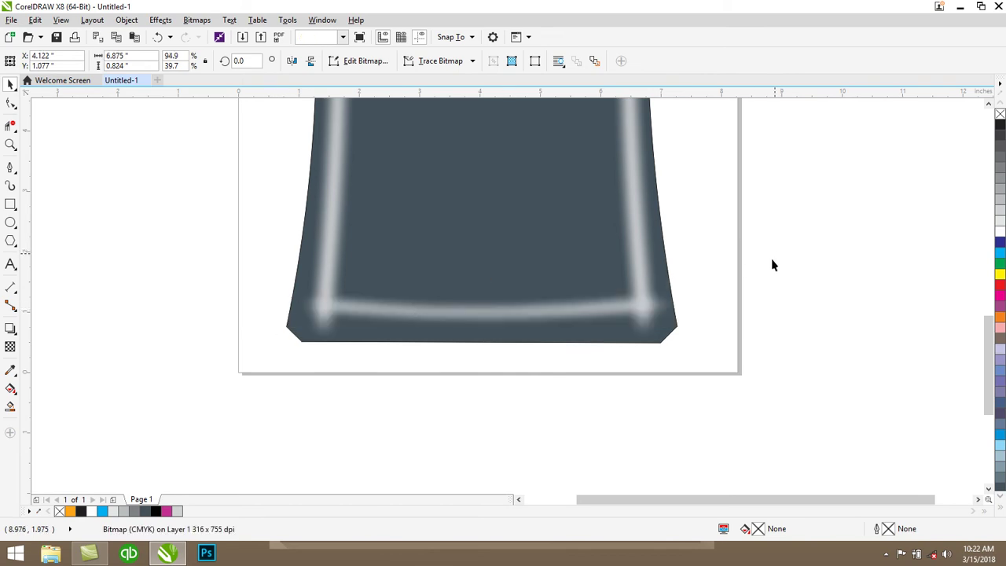
Step: Nudge the blurred bottom band down toward the garment's lower edge, to about Y 0.847 inches
scroll(773, 262, down, 2)
drag(989, 313, 990, 237)
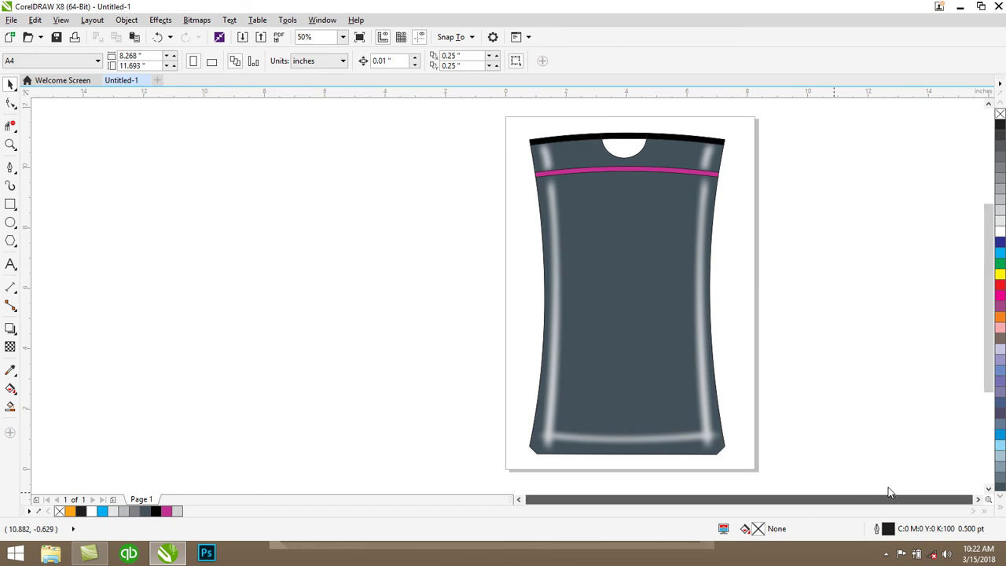
click(977, 500)
click(977, 500)
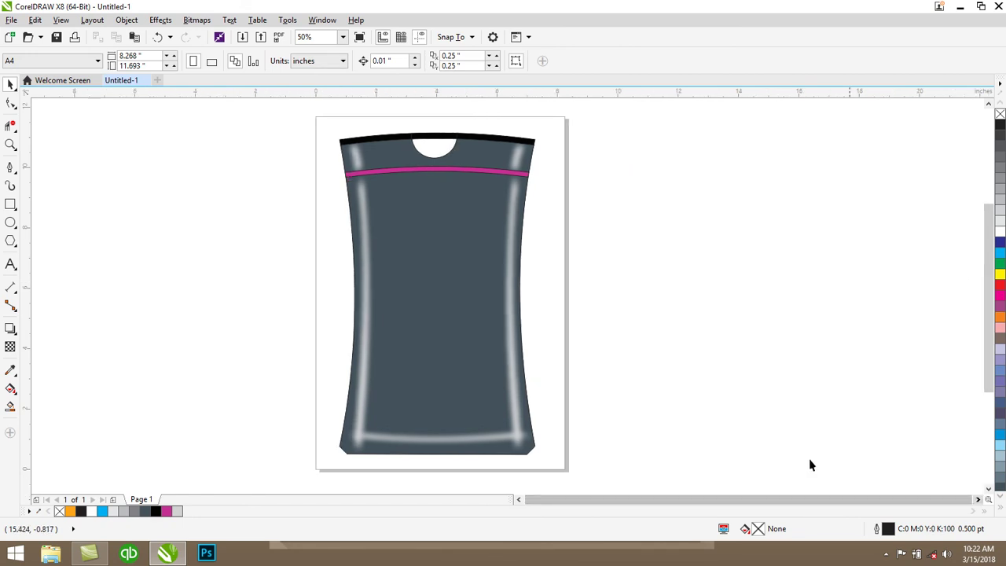
click(438, 442)
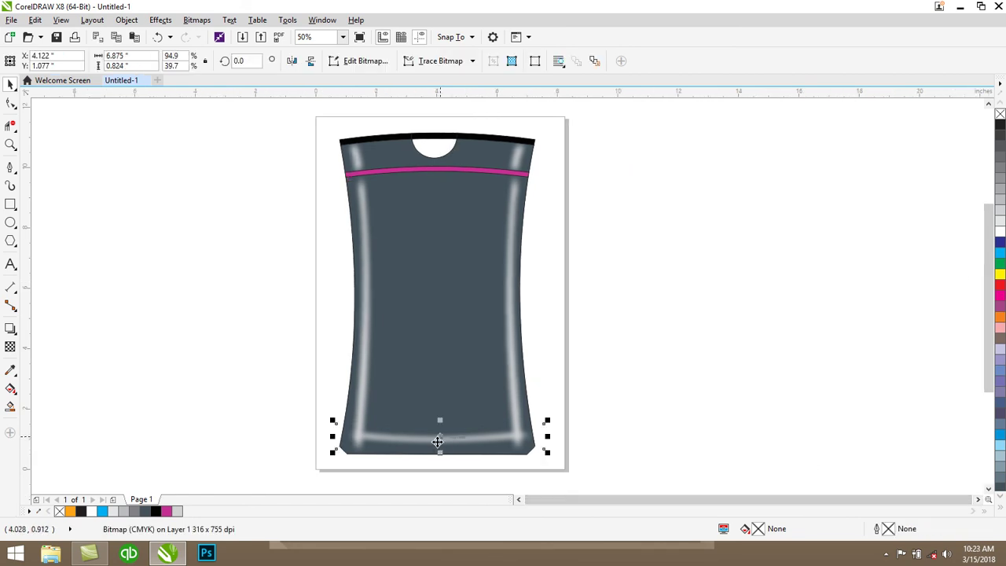
key(Down)
key(Down)
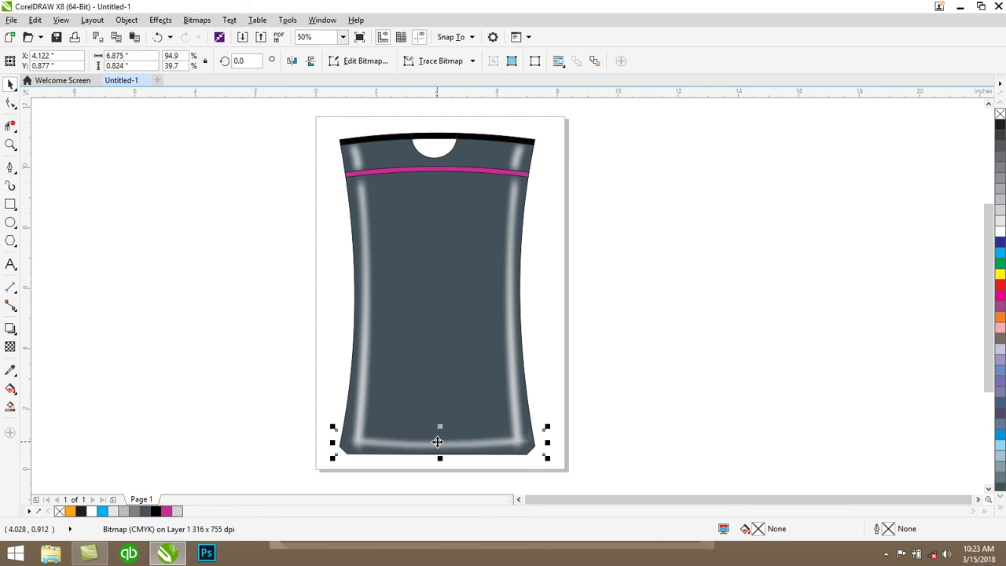
key(Down)
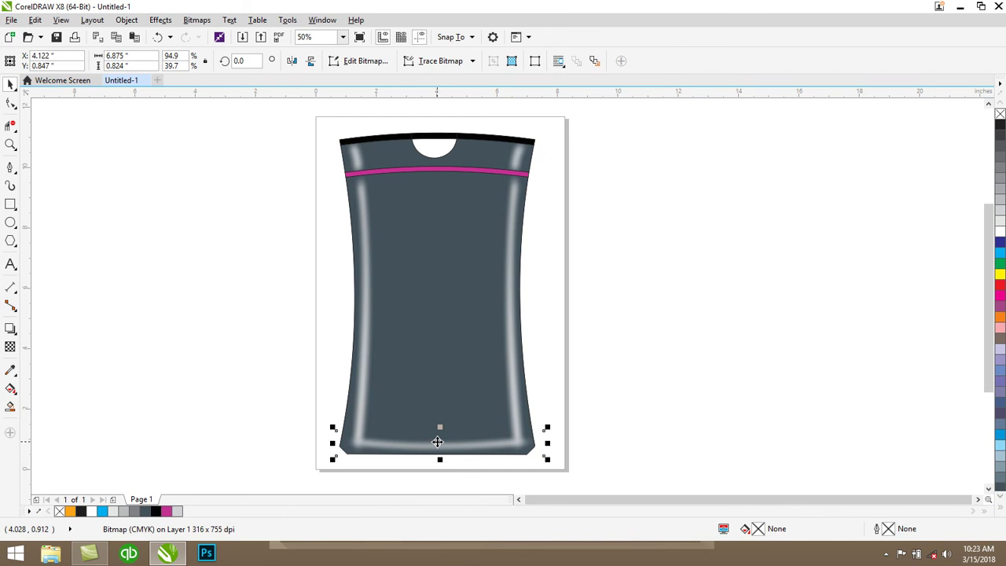
click(741, 334)
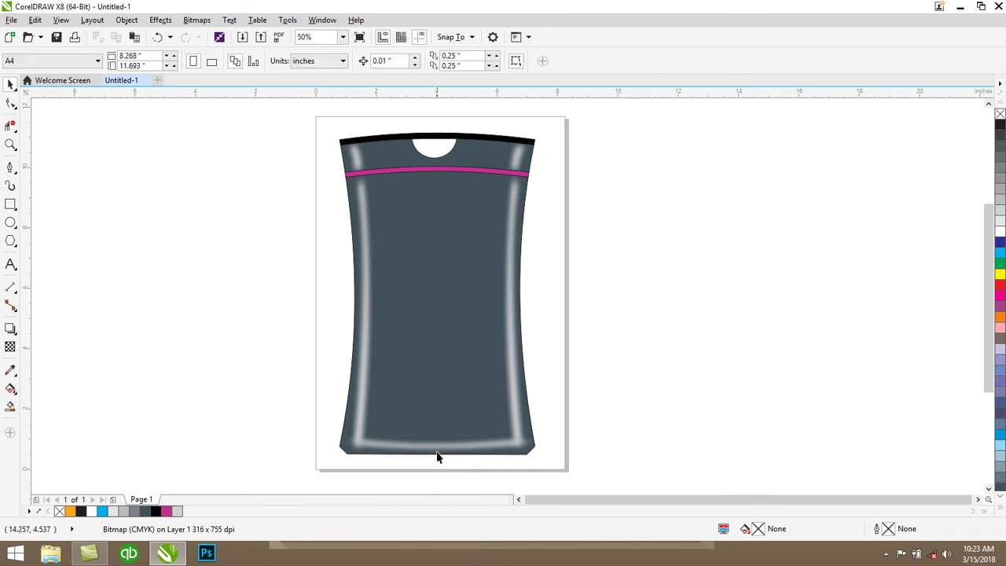
Step: PowerClip the blurred bottom band inside the slate grey garment body
click(439, 450)
right_click(439, 450)
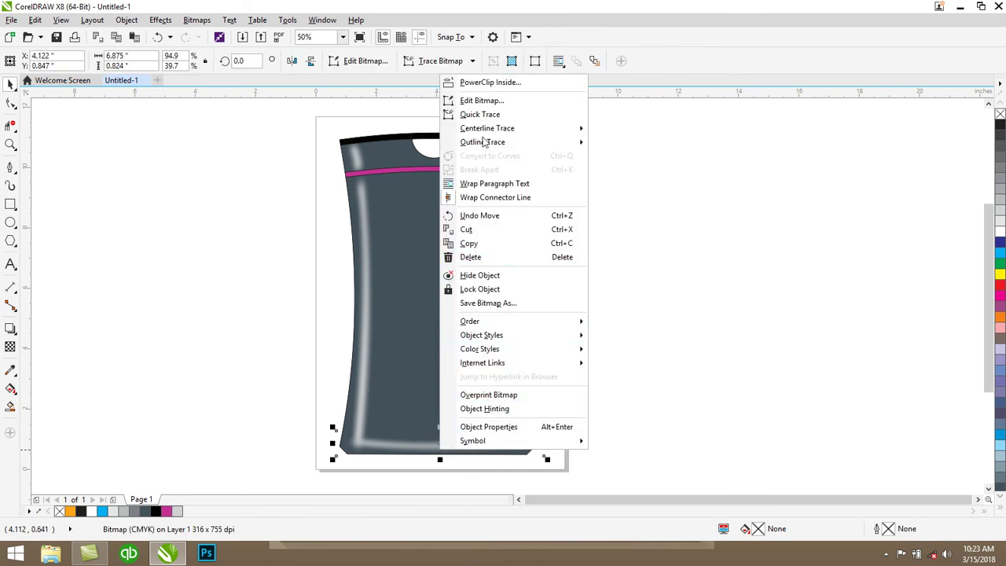
click(483, 82)
click(434, 355)
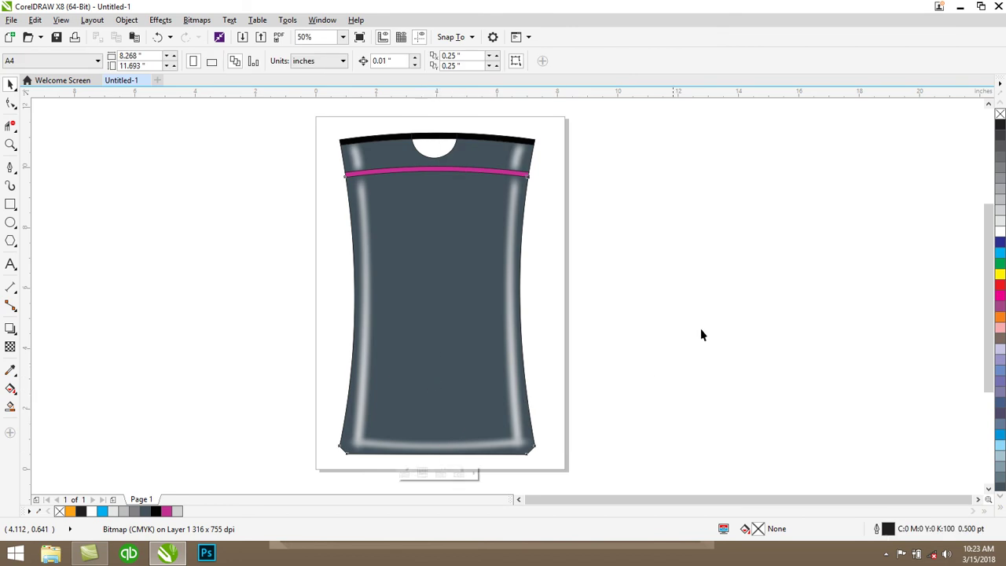
click(596, 251)
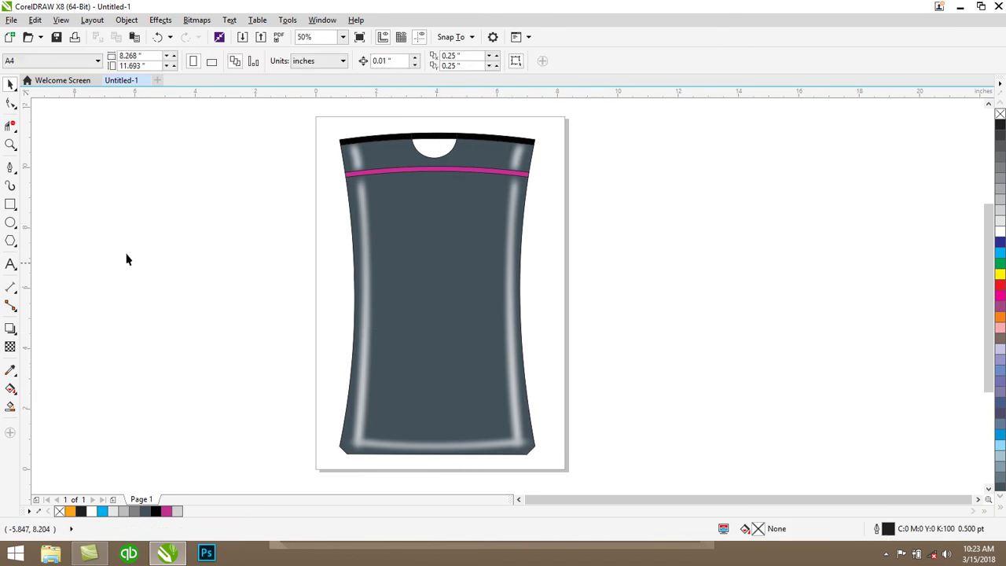
Step: Create a smaller concentric copy of the white neckline cutout scaled to 83.3%, about 1.249 by 0.686 inches
scroll(442, 144, up, 2)
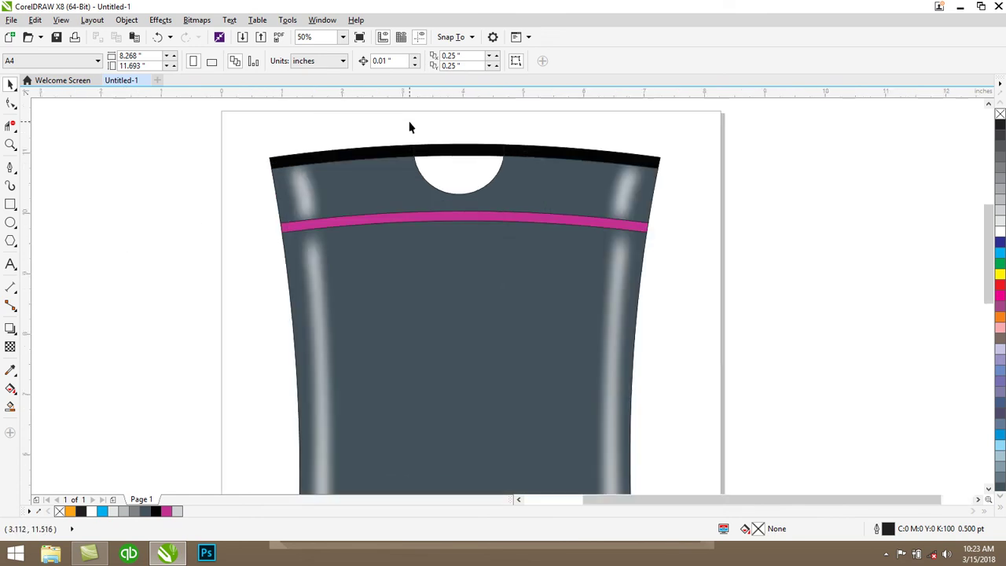
scroll(450, 150, up, 1)
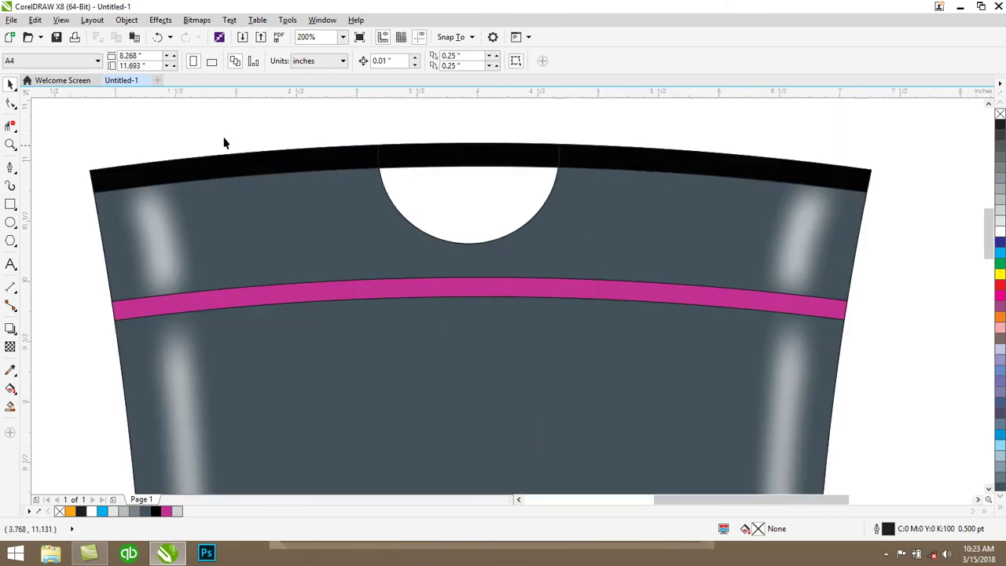
click(10, 167)
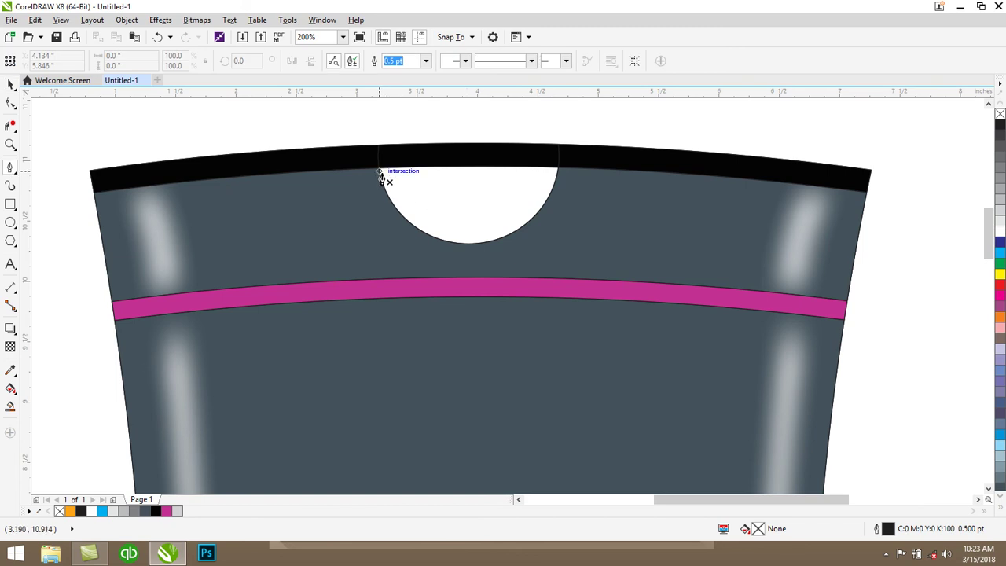
click(10, 84)
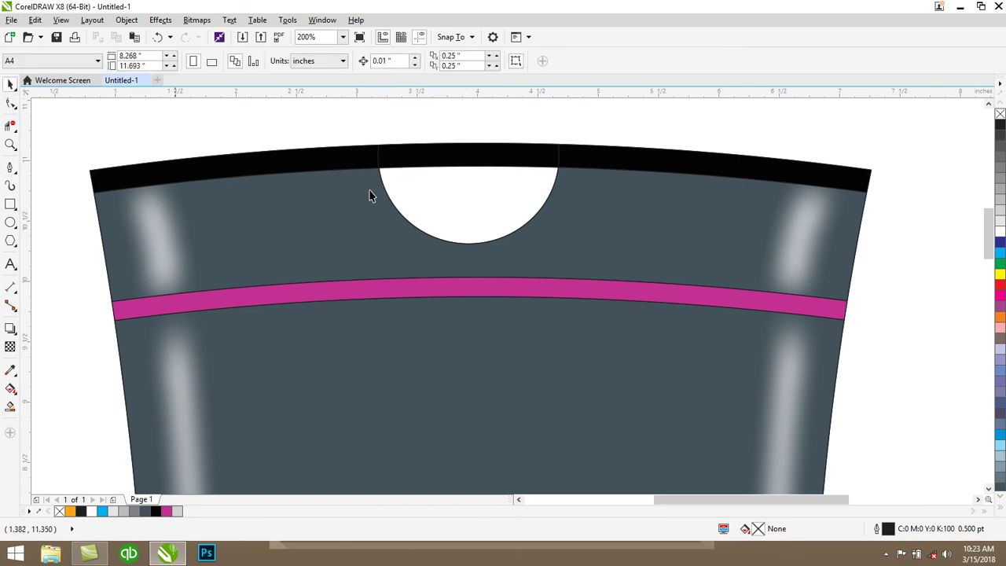
click(468, 215)
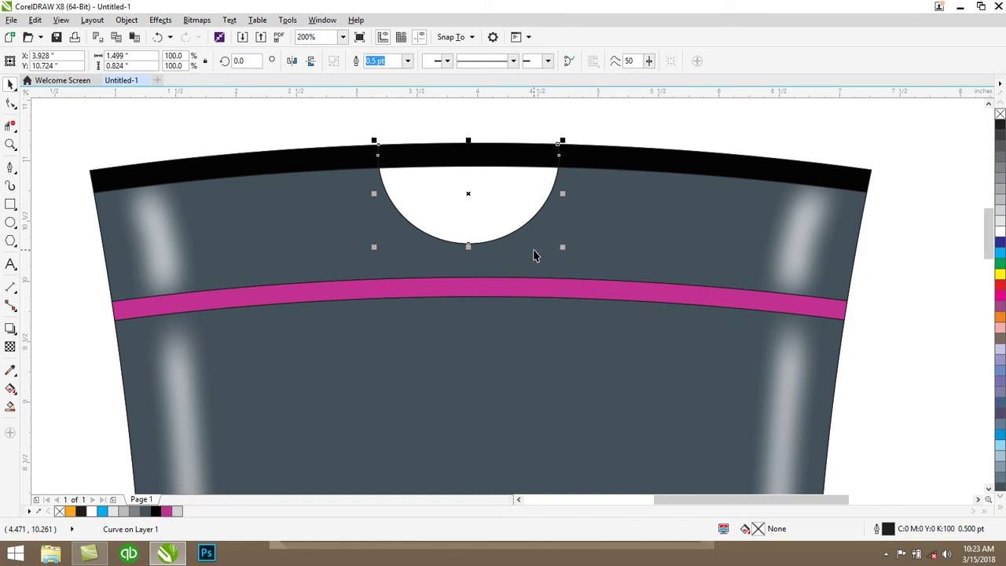
drag(562, 247, 554, 241)
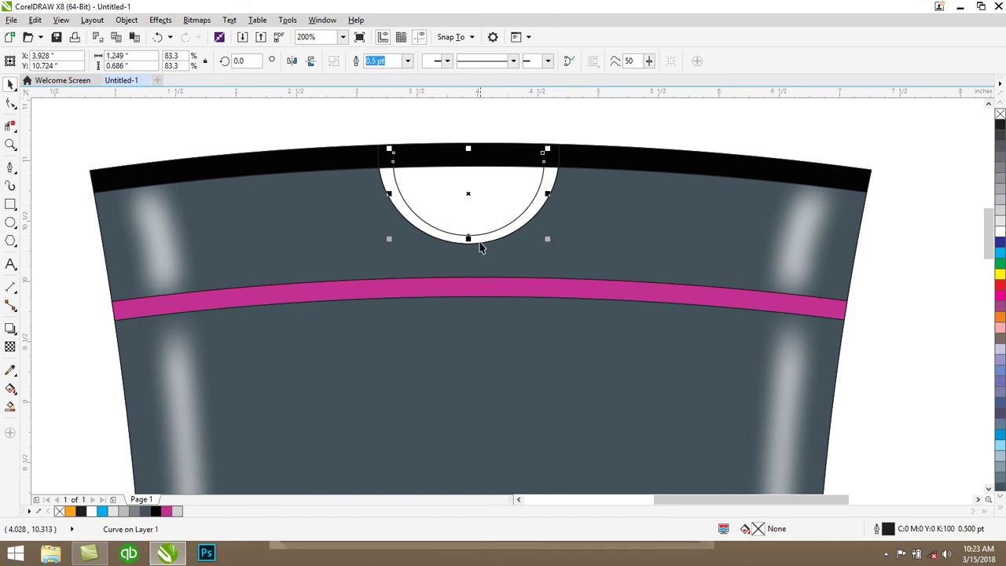
Step: Shorten the inner neckline copy from its lower edge to a height of about 0.632 inches
scroll(472, 231, up, 1)
drag(467, 231, 461, 231)
scroll(462, 231, down, 1)
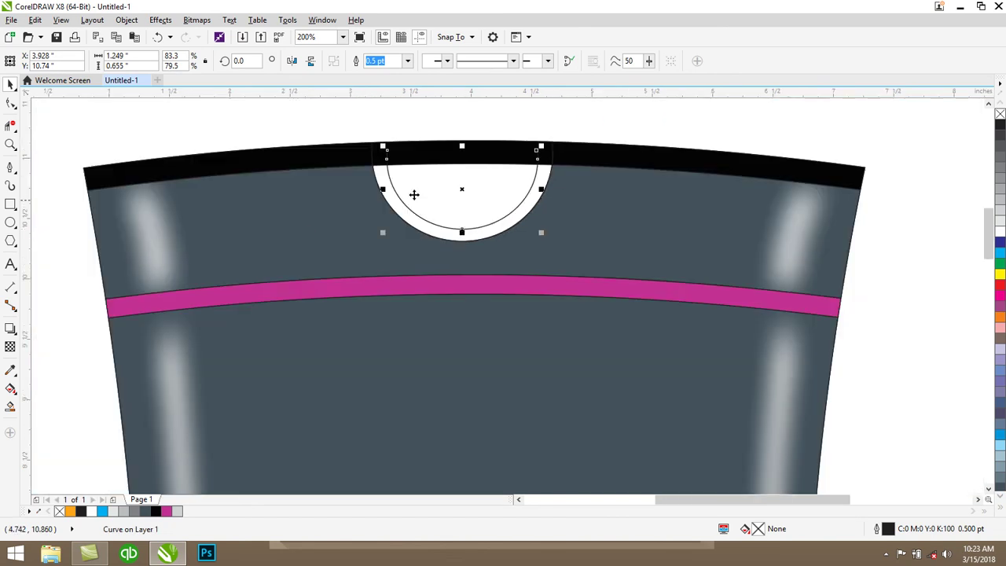
scroll(461, 231, up, 1)
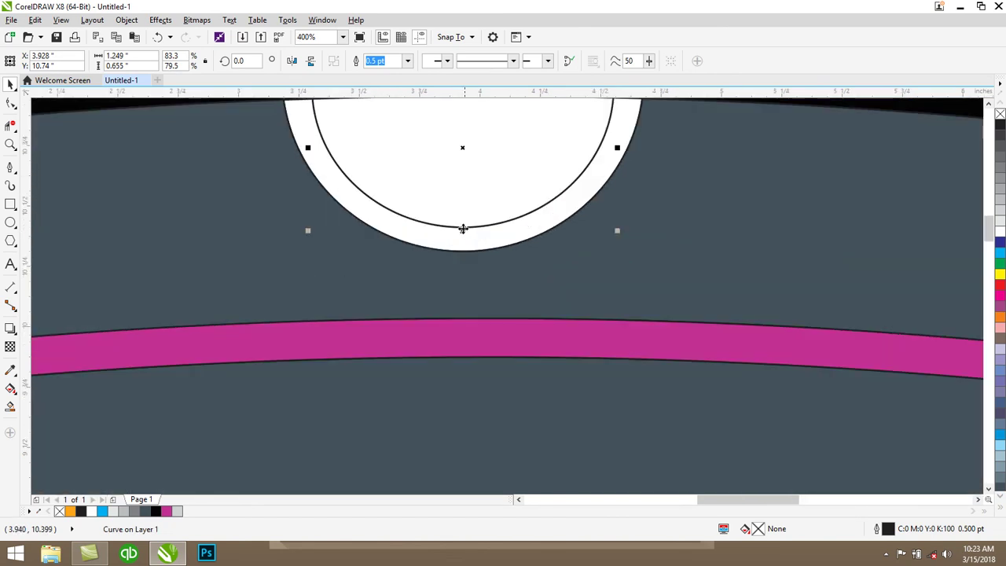
click(463, 230)
click(461, 210)
drag(464, 230, 474, 229)
scroll(474, 229, down, 1)
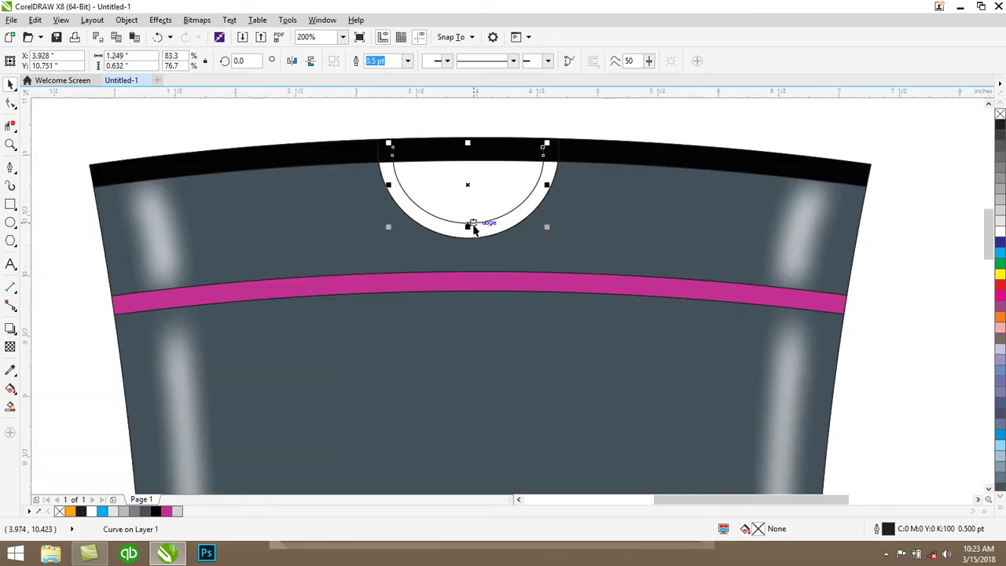
click(655, 128)
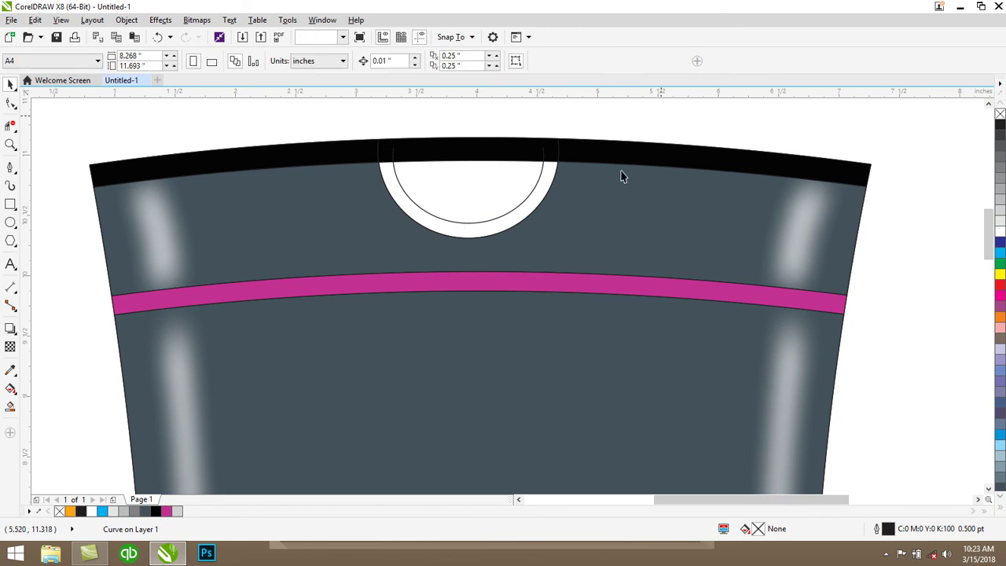
Step: Set the outer neckline curve's fill to C0 M0 Y0 K40 and its outline to C0 M0 Y0 K80
click(464, 234)
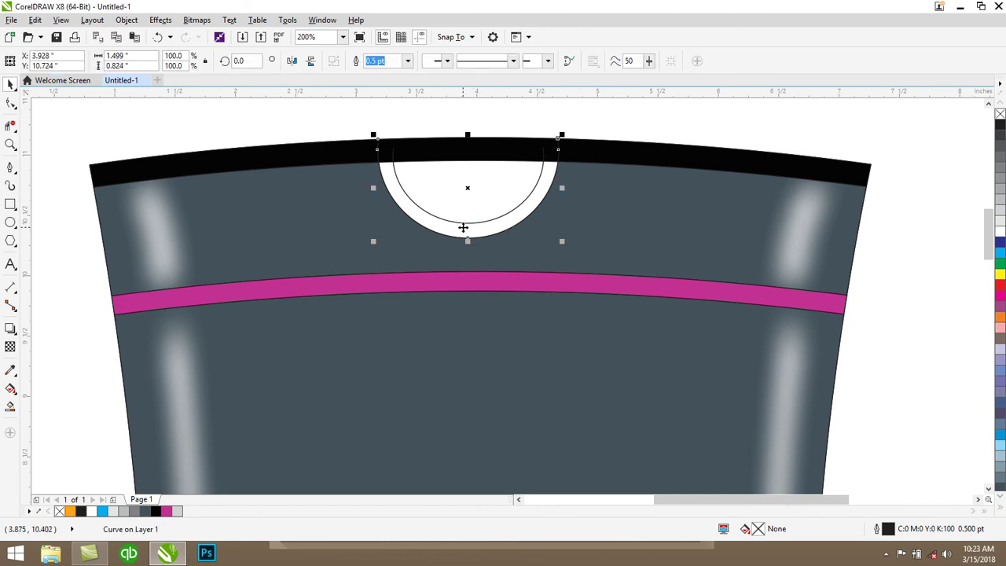
click(1000, 222)
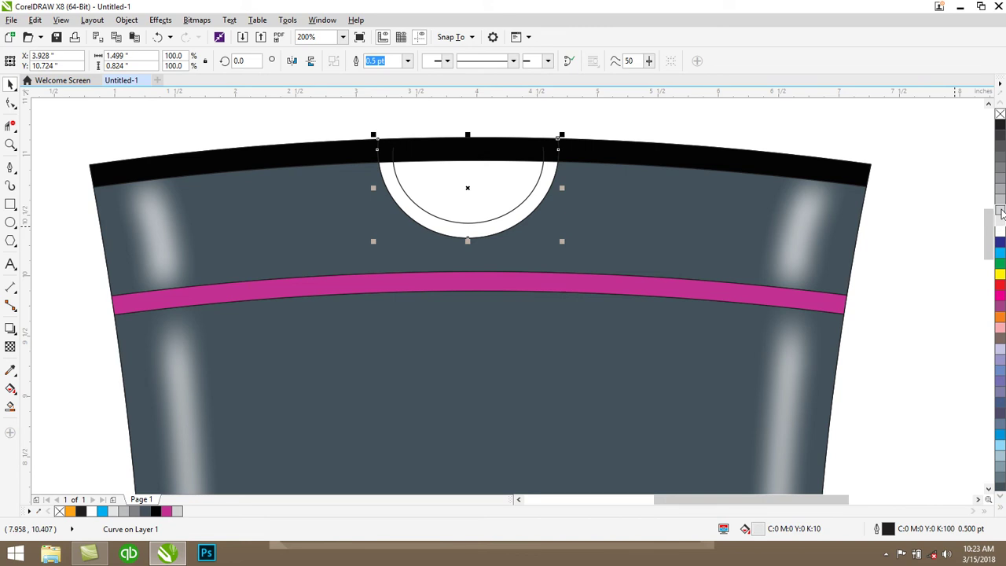
click(1001, 197)
click(1000, 187)
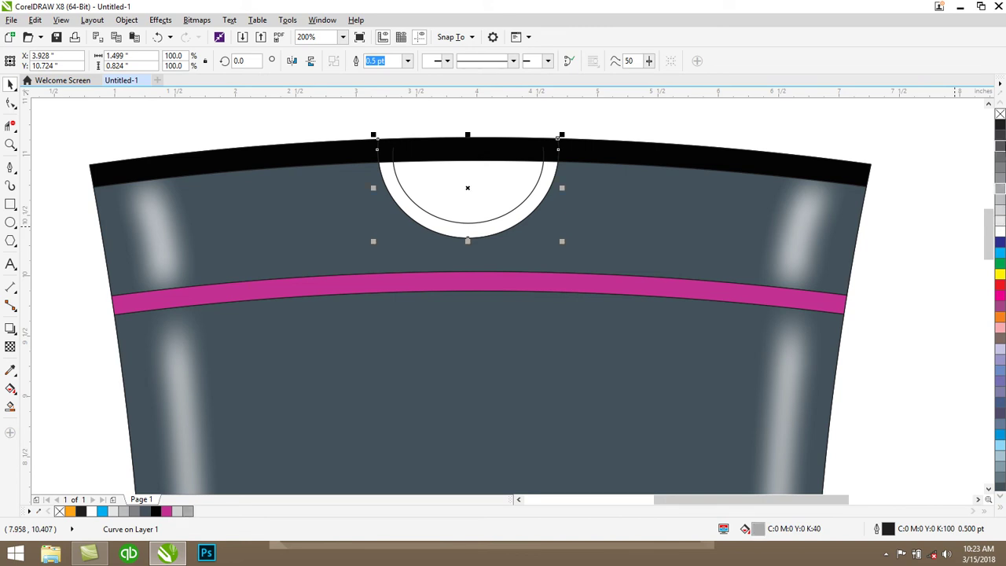
right_click(1002, 153)
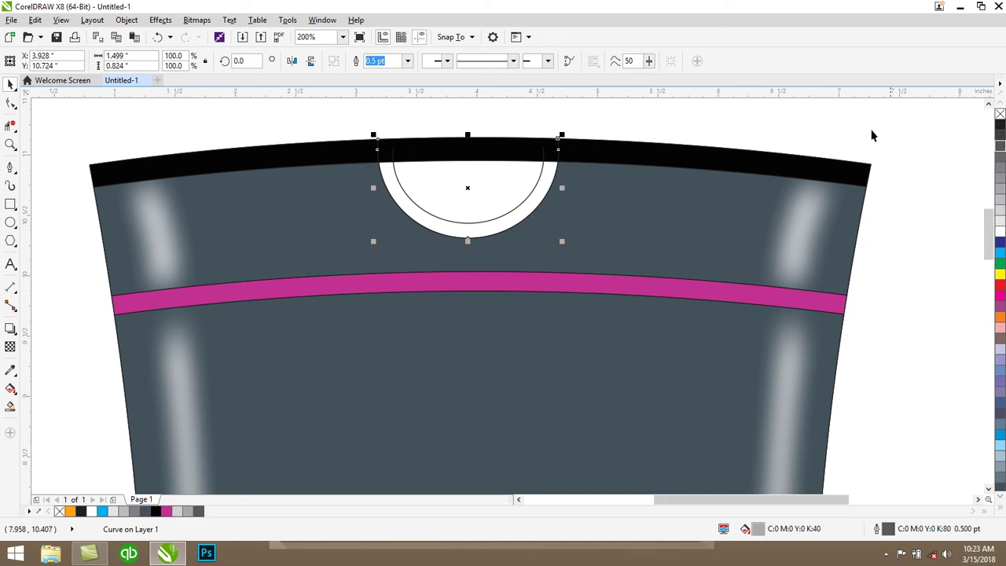
Step: Set the inner neckline curve's outline to 3.0 pt wide in 80% Black
click(524, 202)
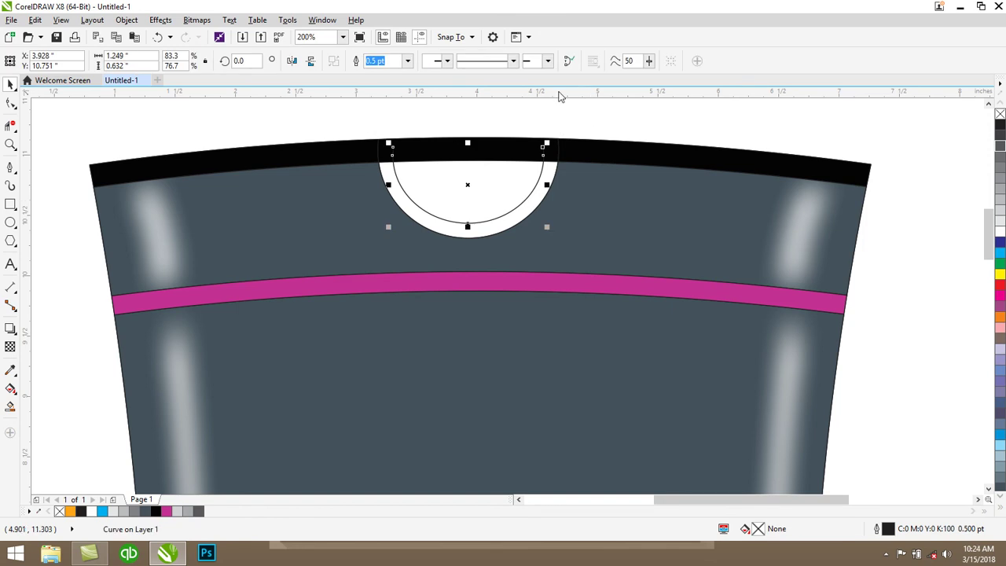
click(407, 61)
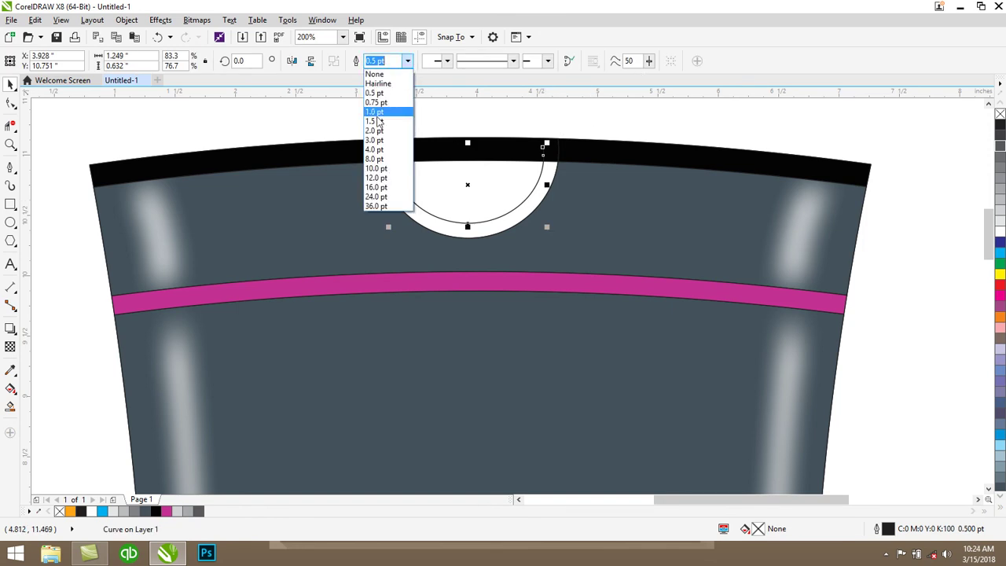
click(374, 142)
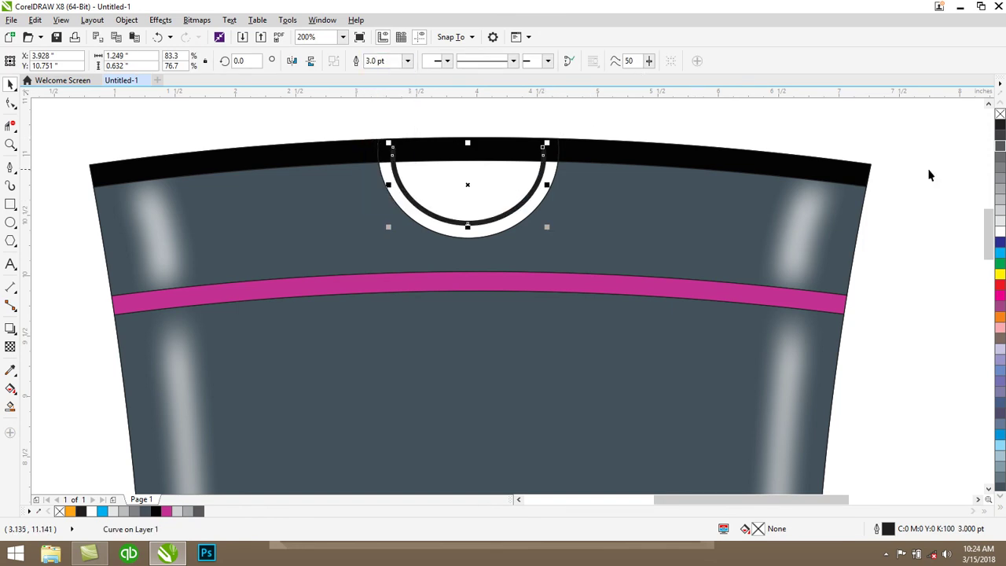
right_click(1000, 148)
right_click(1000, 157)
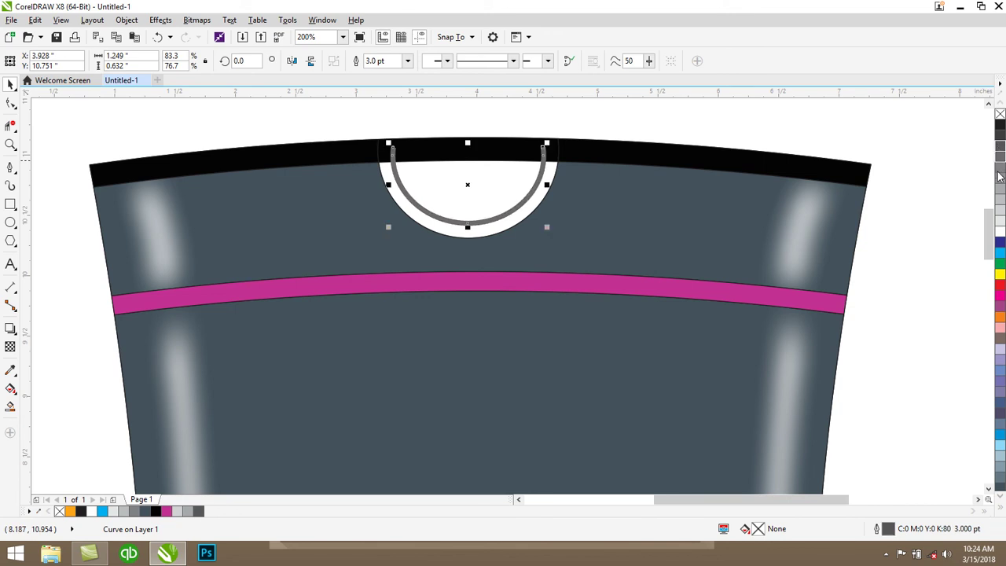
right_click(200, 511)
click(932, 145)
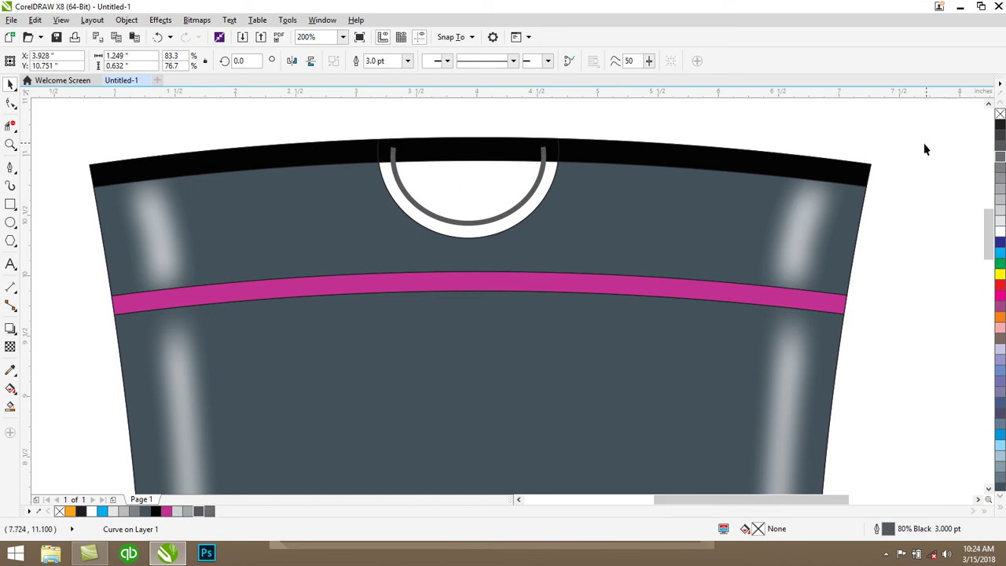
Step: Nudge the inner neckline curve down about 0.06 inches and shorten it from its lower edge to a height of about 0.58 inches
click(465, 225)
key(Down)
key(Down)
key(Down)
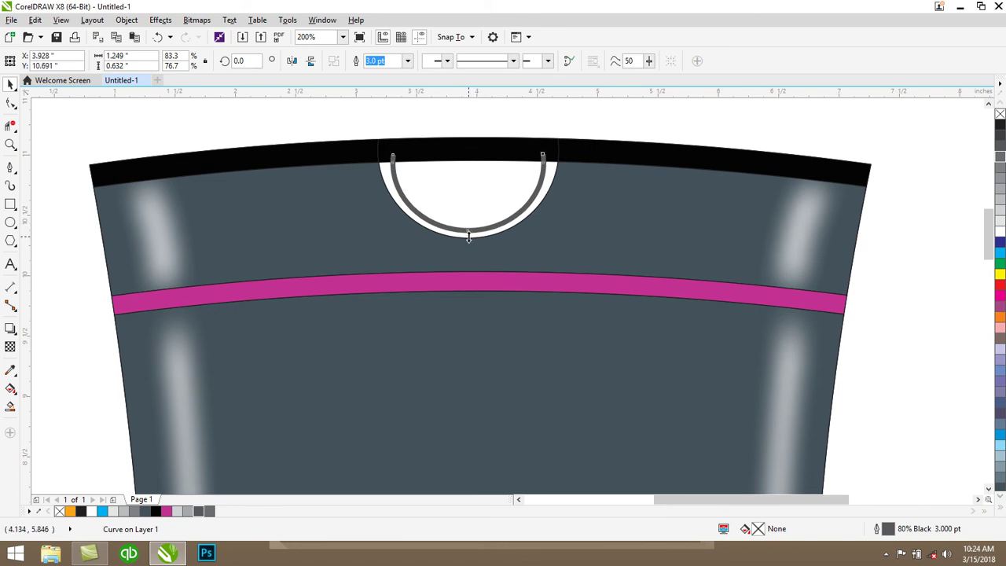
drag(467, 236, 468, 229)
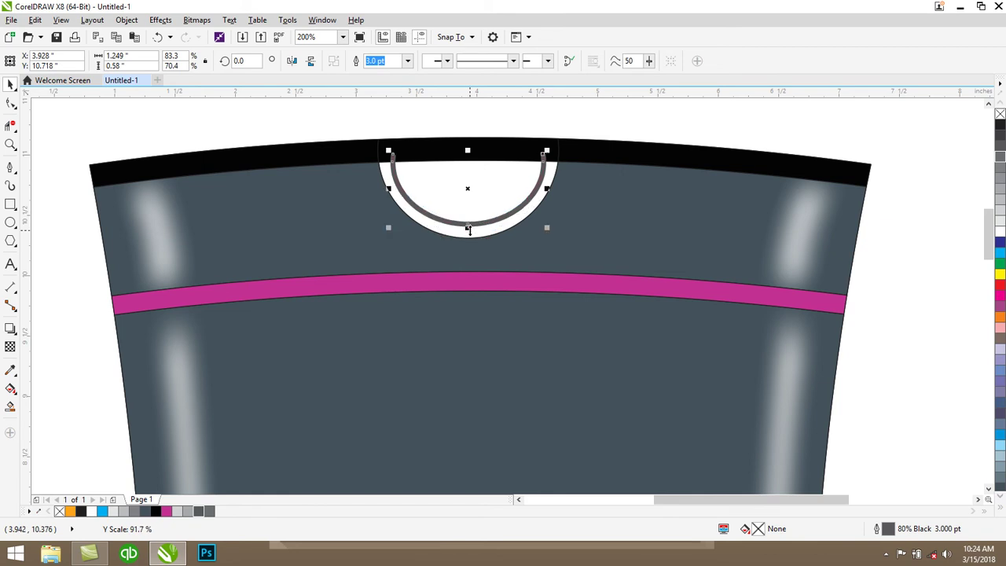
click(892, 177)
Step: Reshape the inner neckline curve by lowering both of its open end nodes onto the black band's lower edge
scroll(892, 179, down, 3)
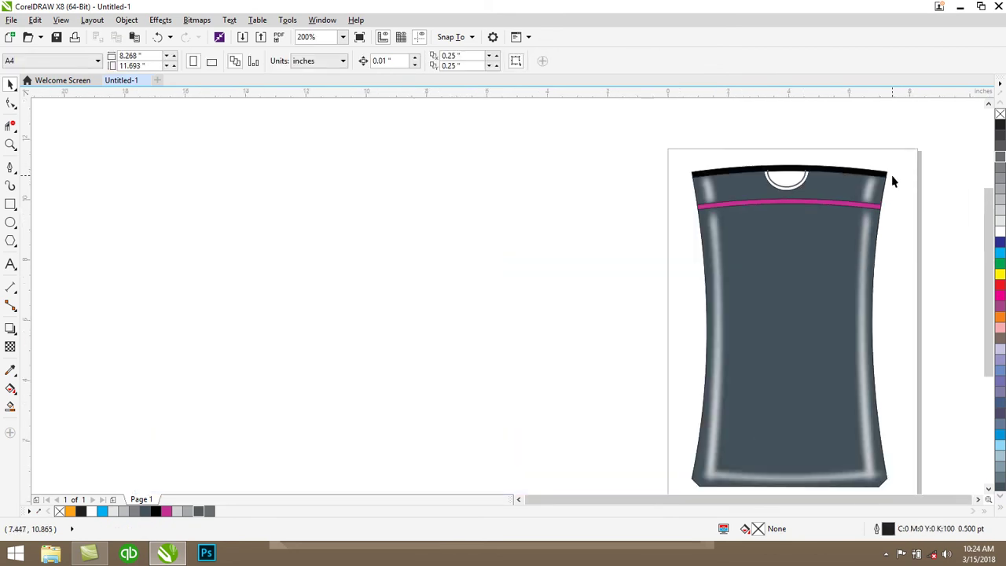
scroll(912, 182, up, 3)
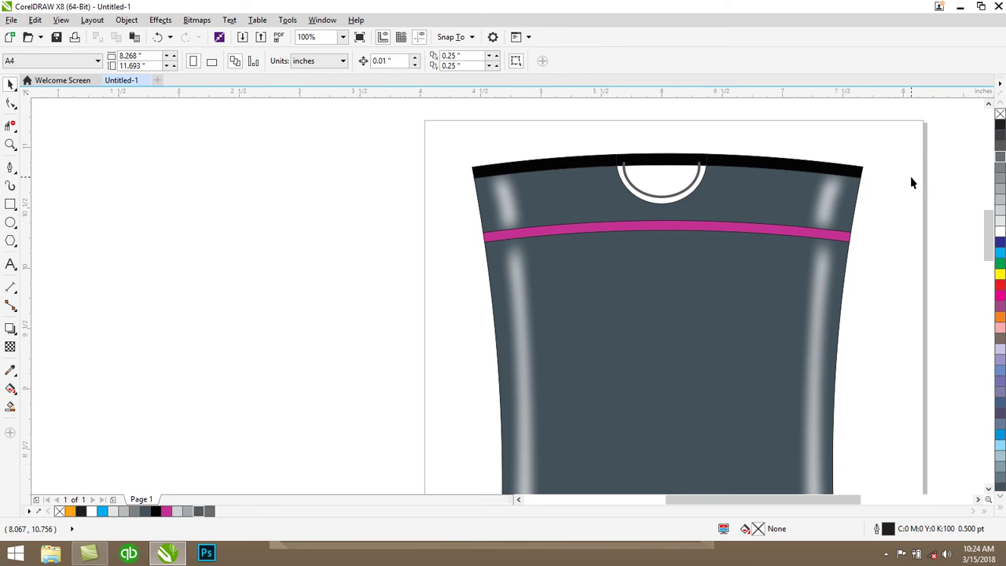
scroll(910, 176, up, 3)
scroll(417, 133, up, 3)
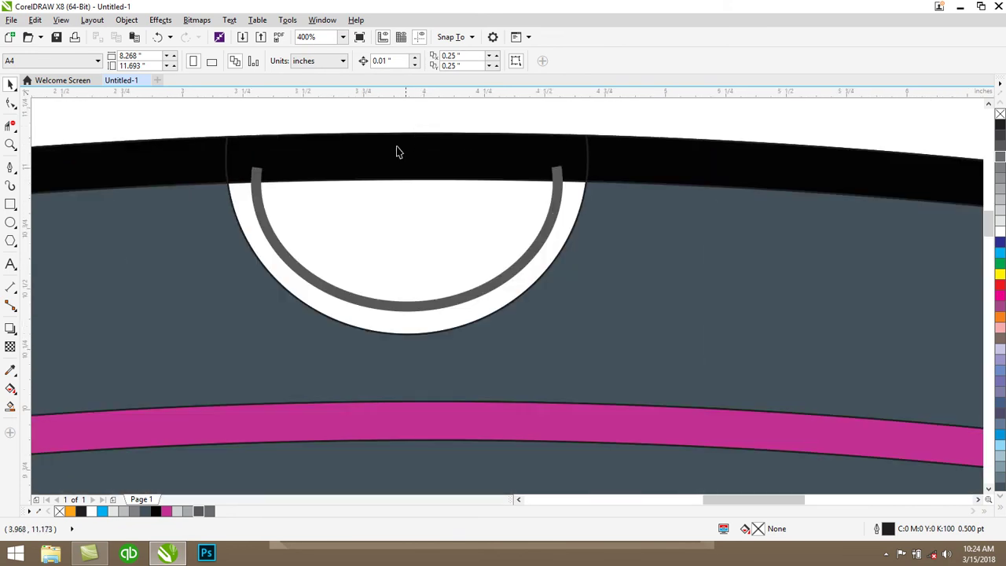
click(260, 180)
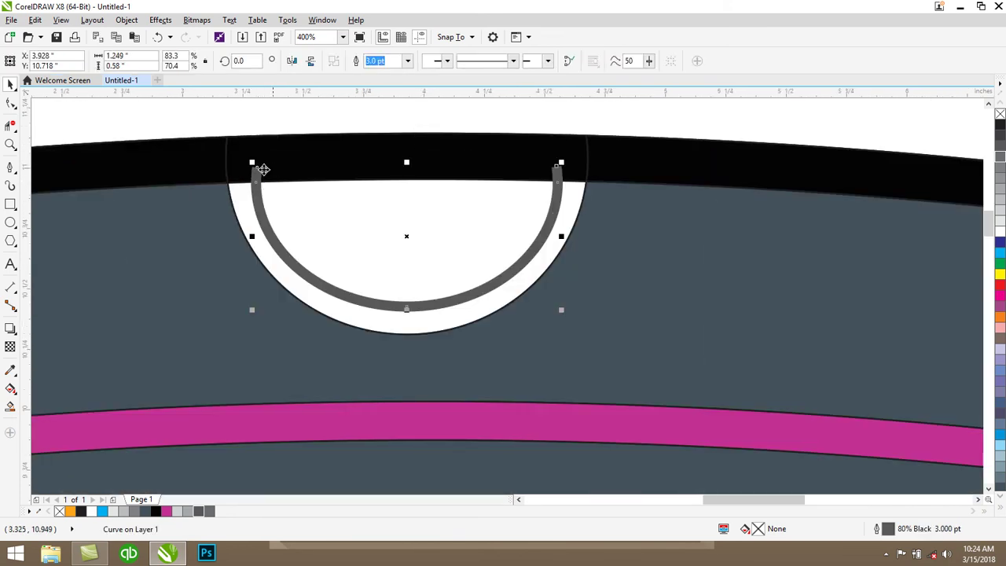
click(11, 106)
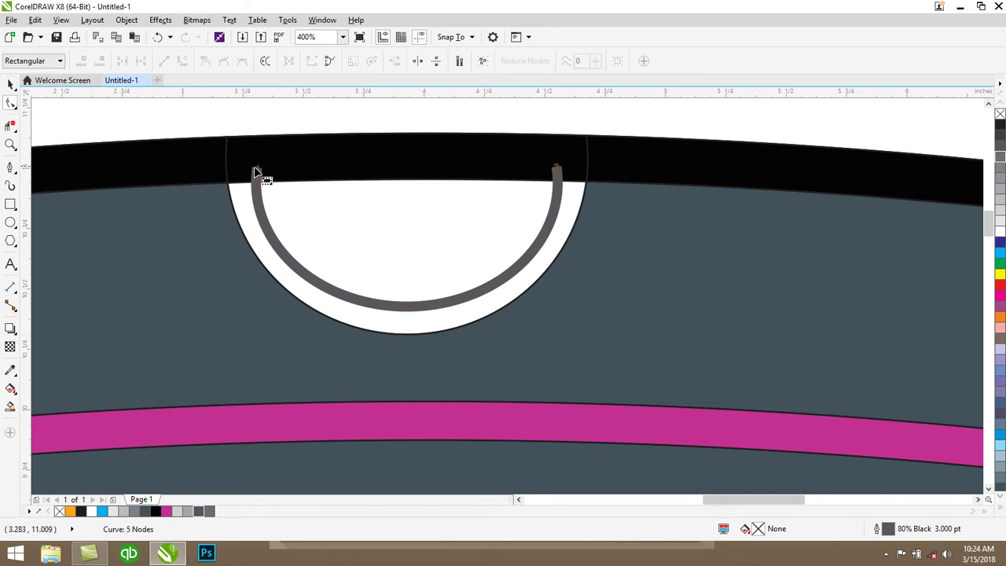
drag(259, 175, 257, 185)
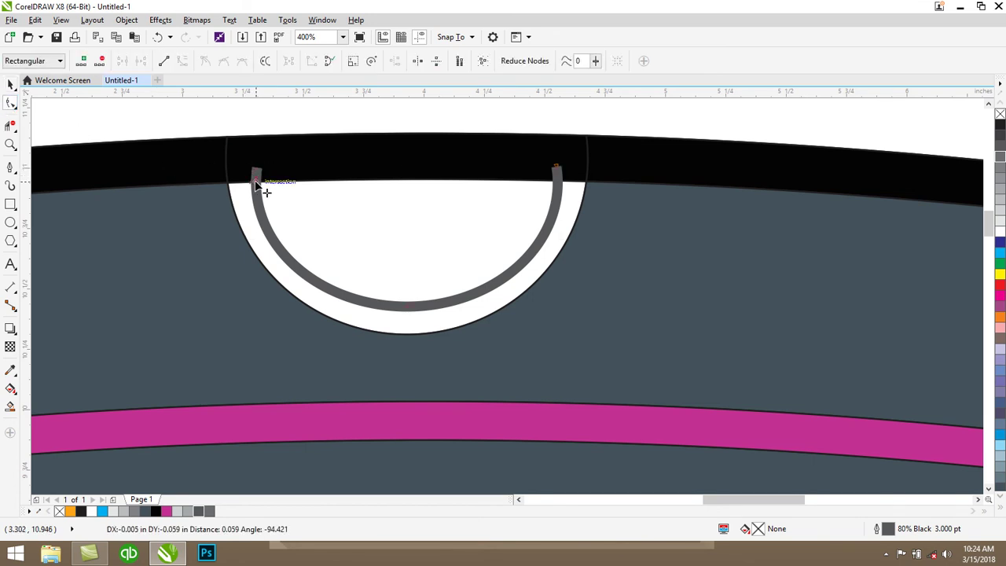
mouse_move(561, 169)
mouse_down()
mouse_move(573, 187)
mouse_move(559, 181)
mouse_up()
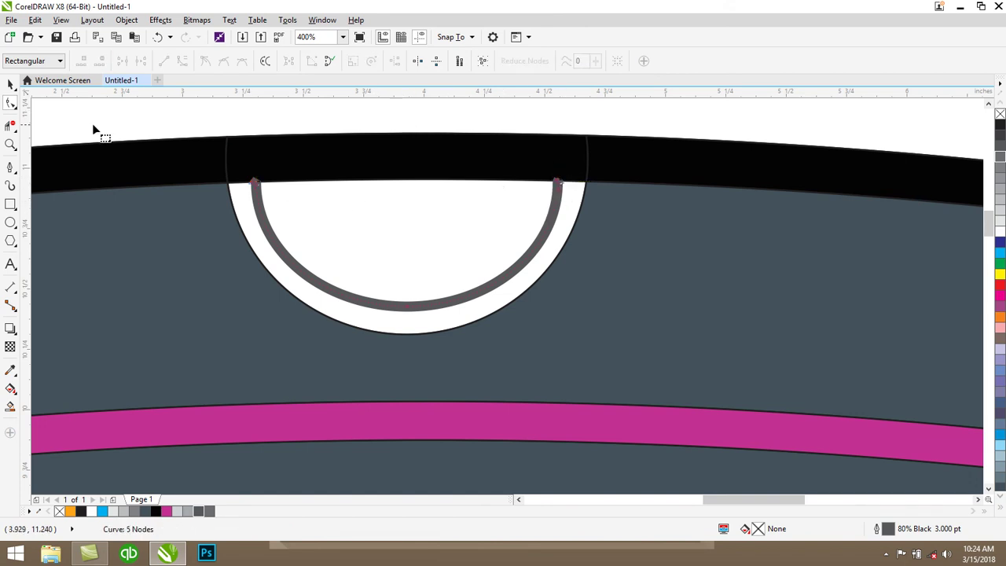
click(10, 84)
click(85, 118)
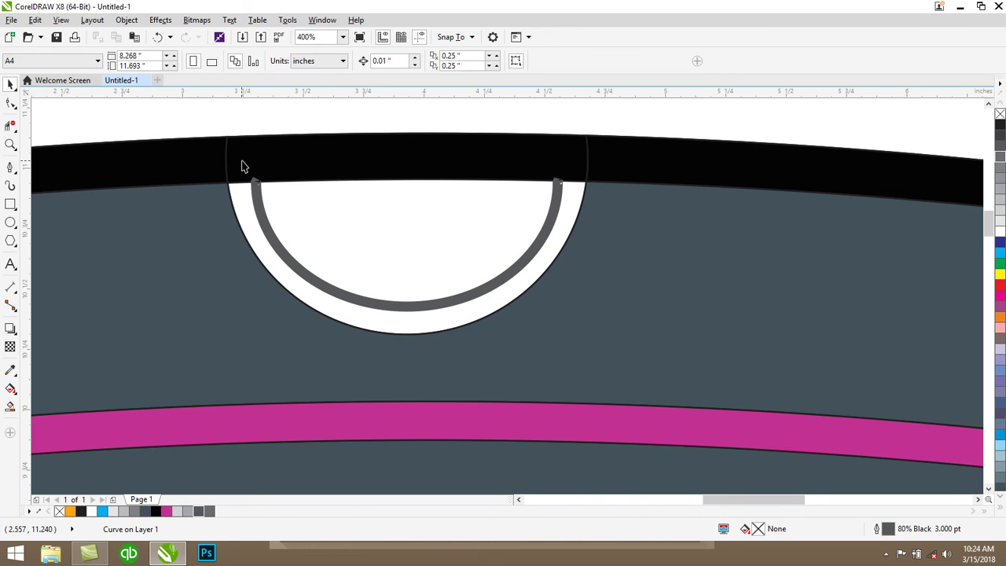
Step: Try to extend the inner neckline curve from its end node with the Pen tool, and undo the attempt
scroll(246, 191, down, 1)
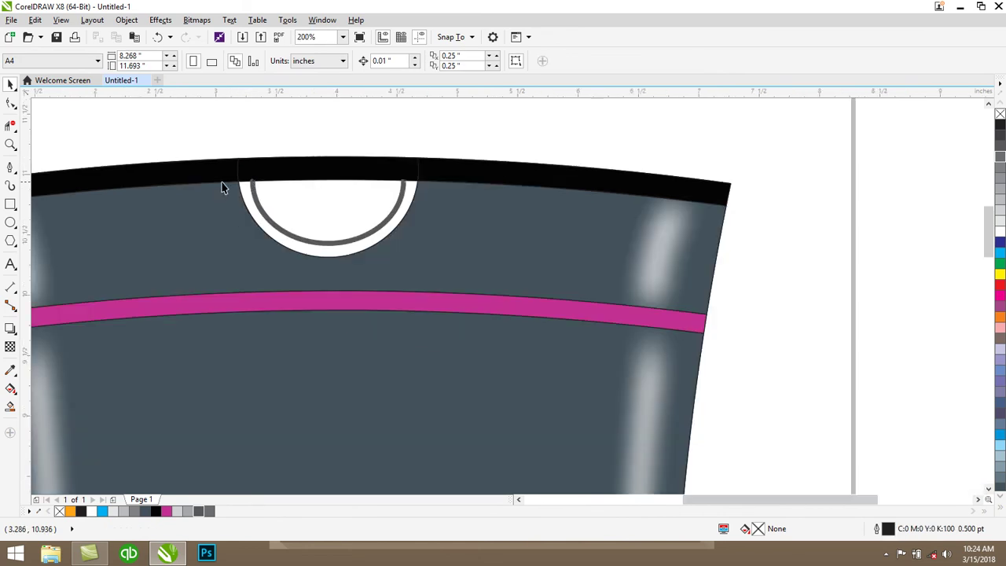
scroll(221, 183, down, 1)
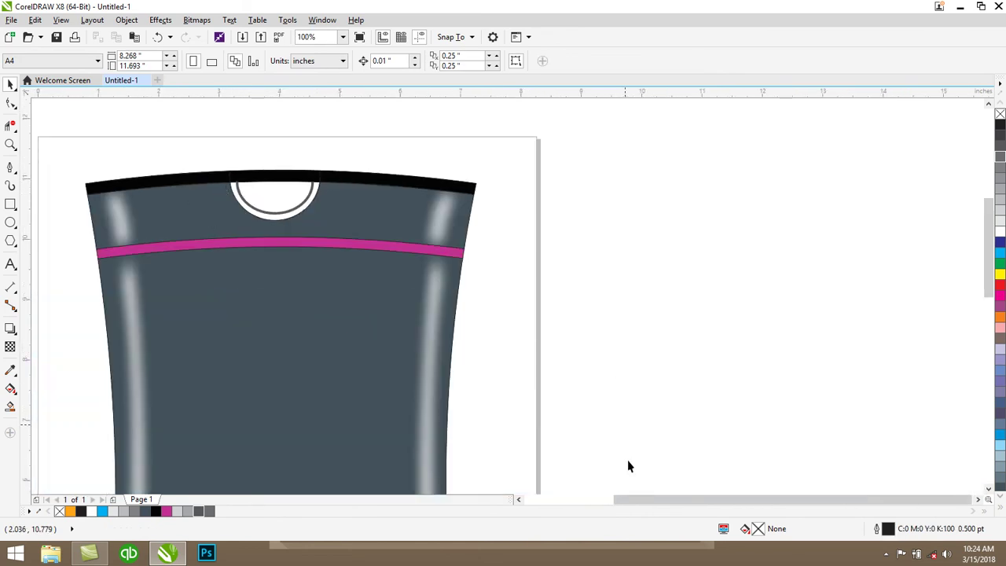
drag(634, 503, 591, 504)
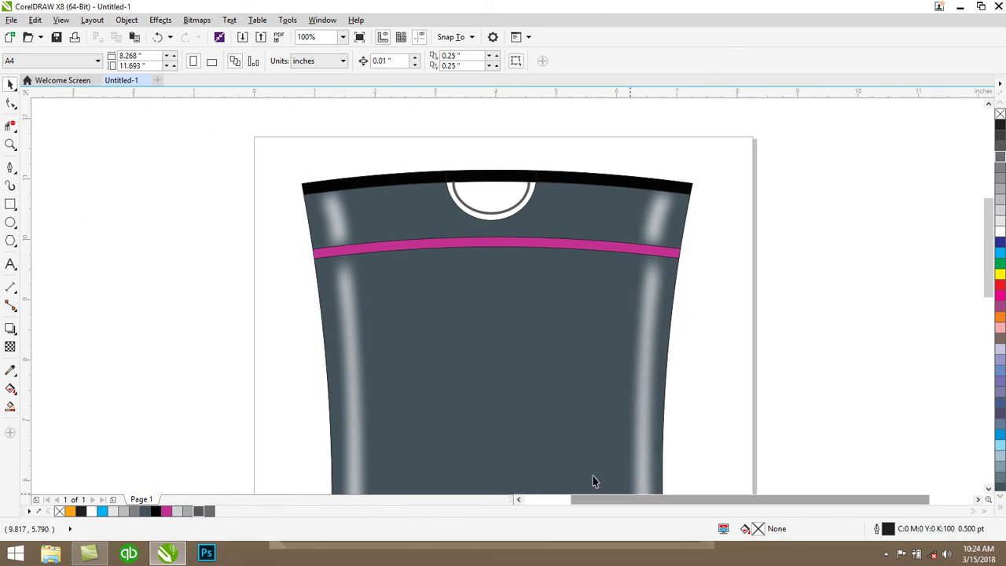
scroll(490, 173, up, 1)
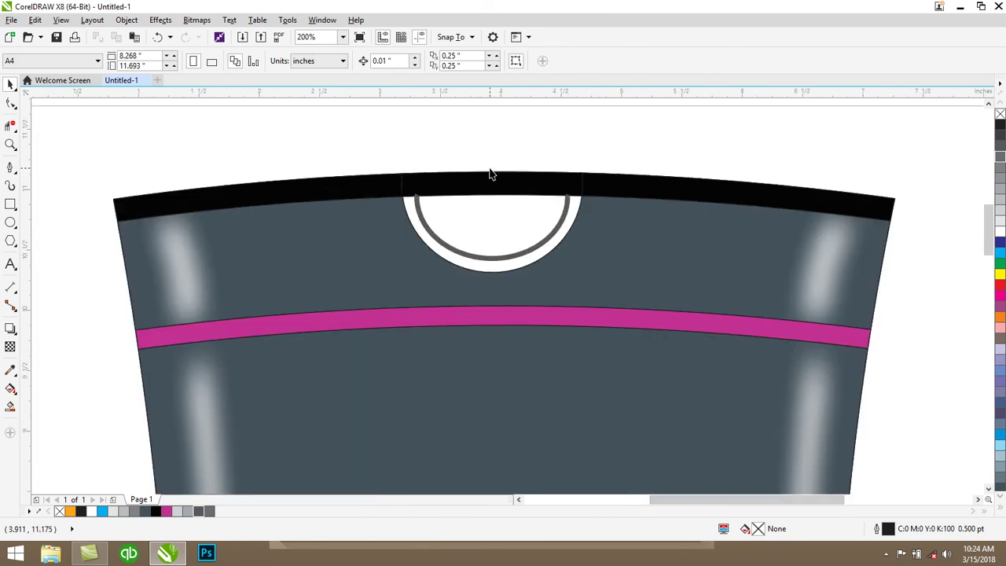
scroll(489, 173, up, 1)
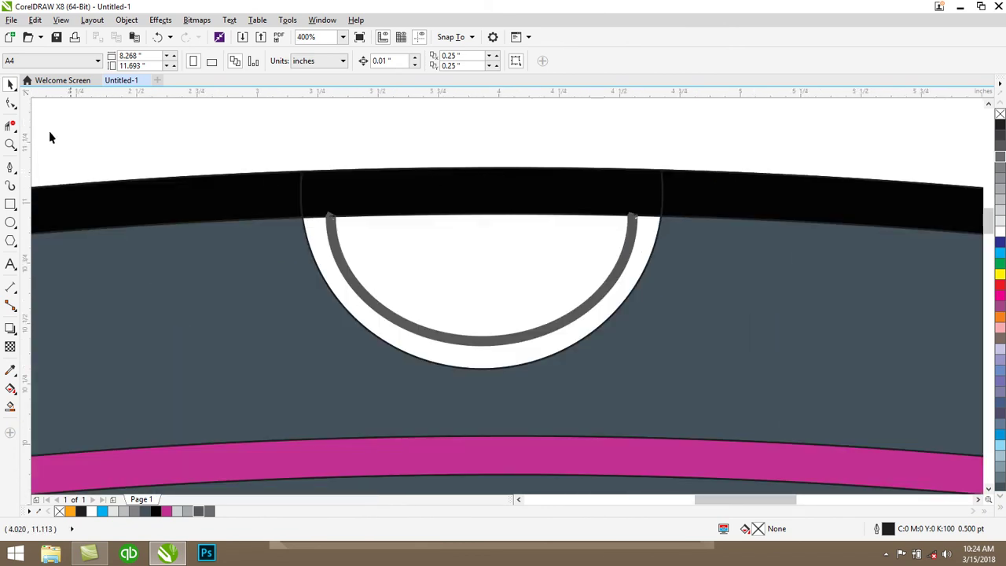
click(10, 167)
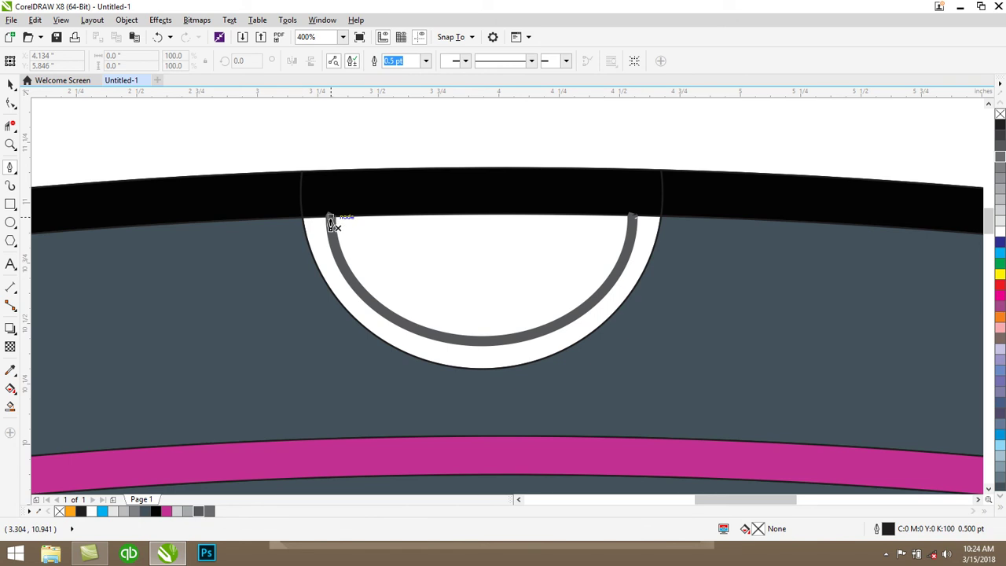
click(532, 209)
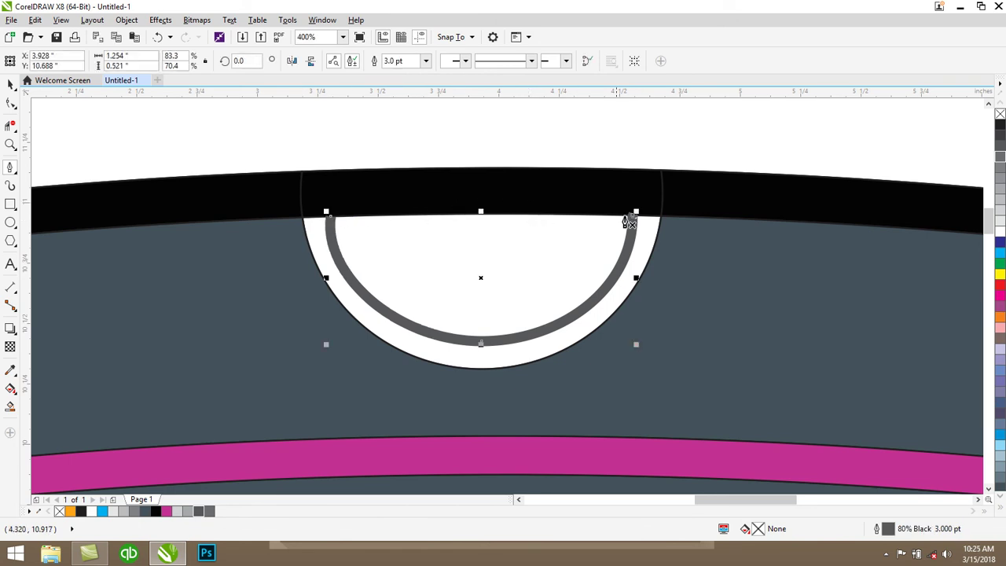
drag(634, 213, 695, 236)
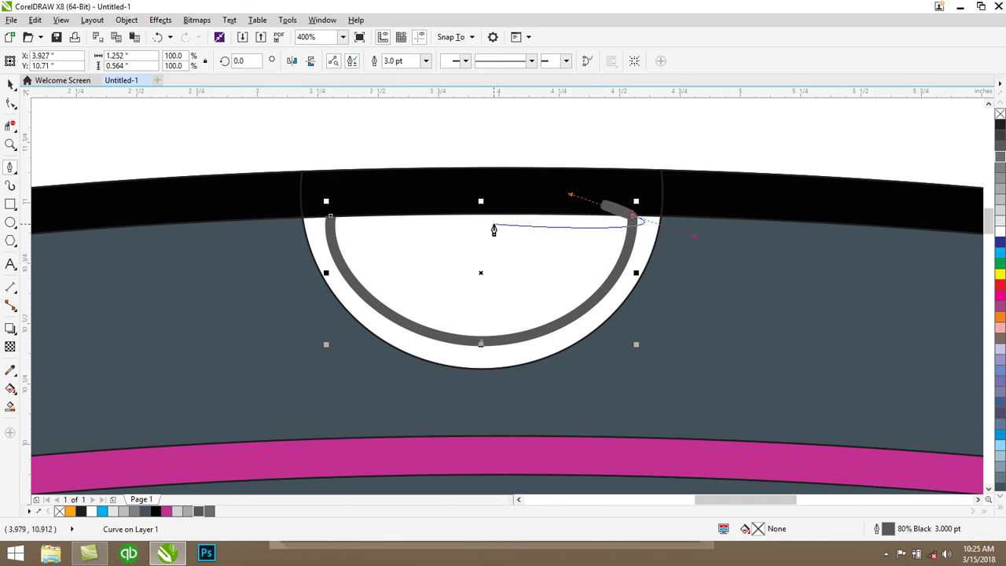
key(Delete)
key(Escape)
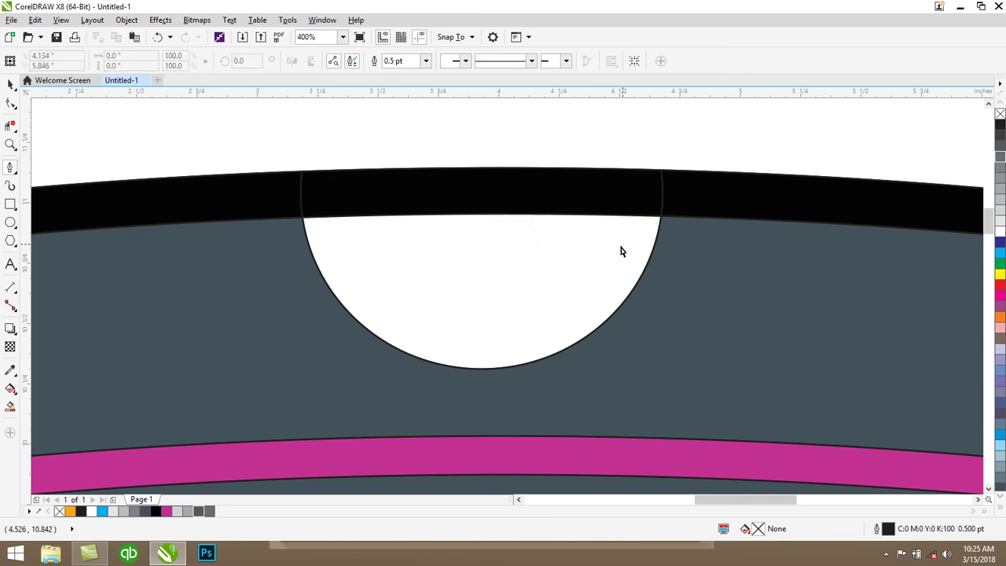
key(ctrl+z)
key(ctrl+z)
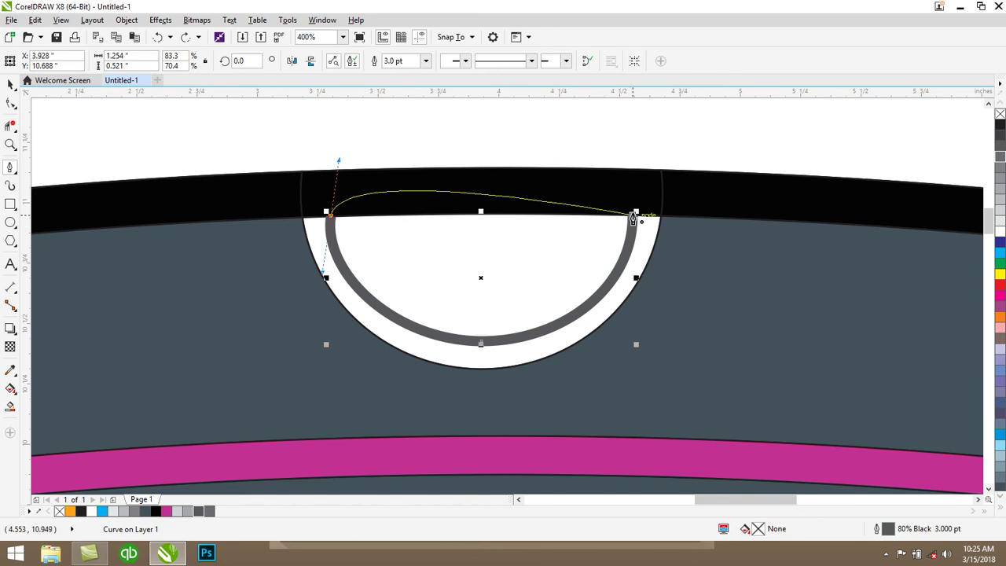
Step: Try closing the 3.0 pt inner neckline curve with an arched top and drawing a straight line between its ends, and undo both
mouse_move(634, 216)
mouse_down()
mouse_move(624, 207)
mouse_move(661, 185)
mouse_move(643, 183)
mouse_up()
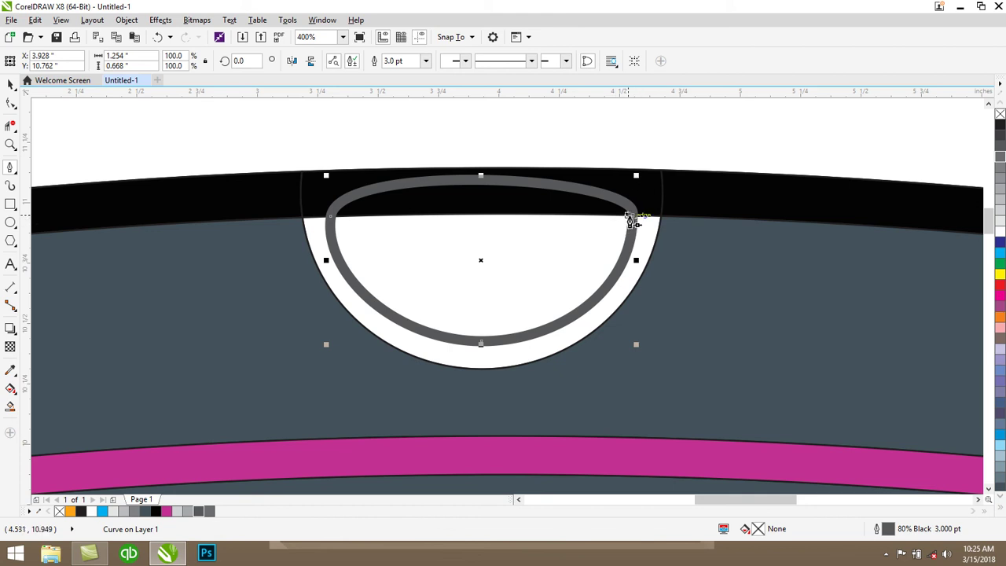
click(632, 215)
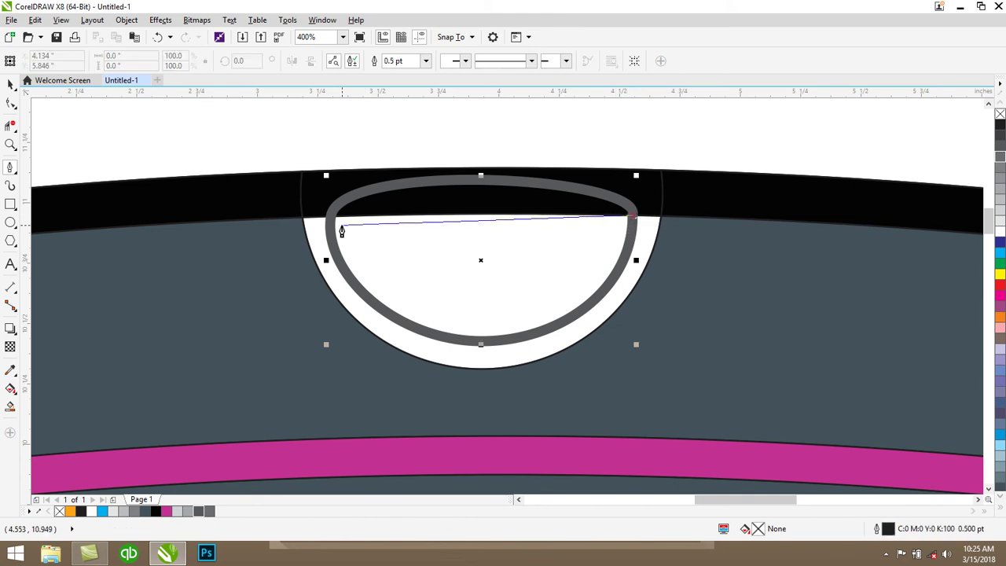
click(330, 218)
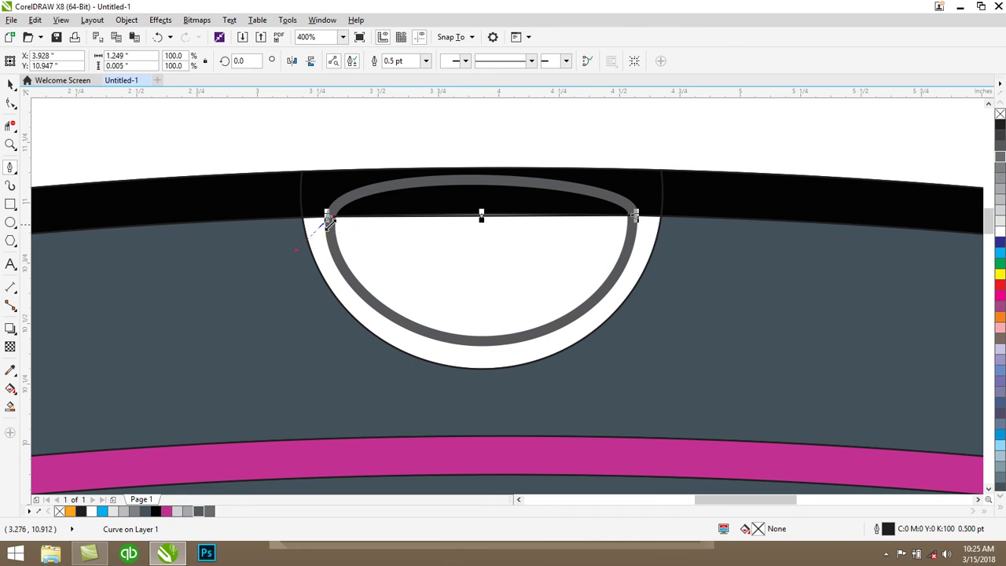
click(330, 225)
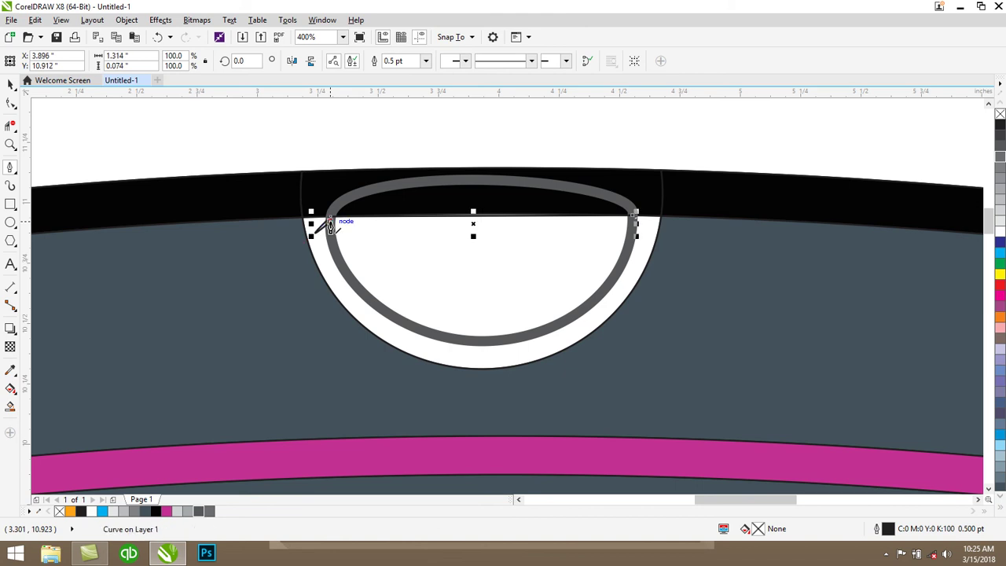
key(ctrl+z)
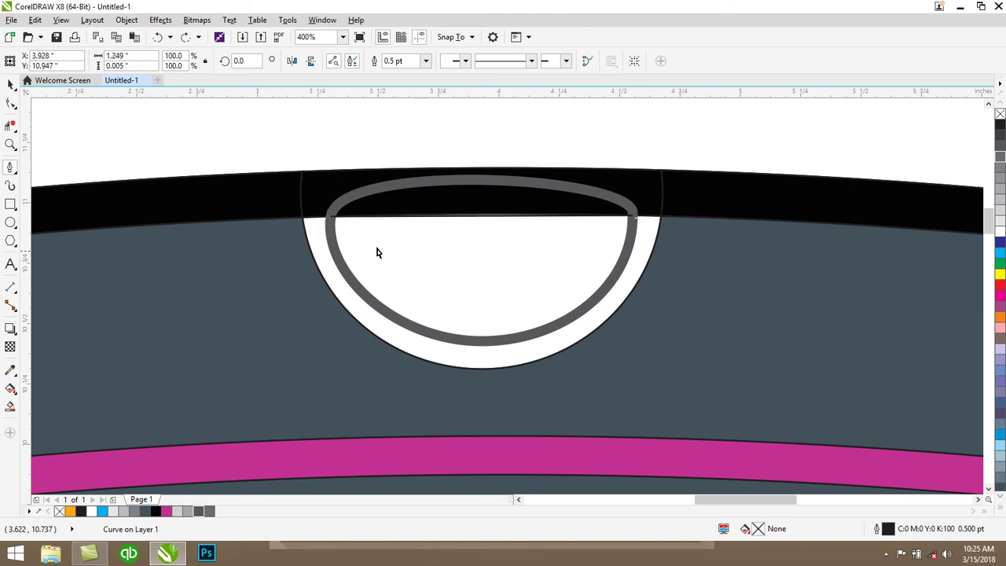
key(ctrl+z)
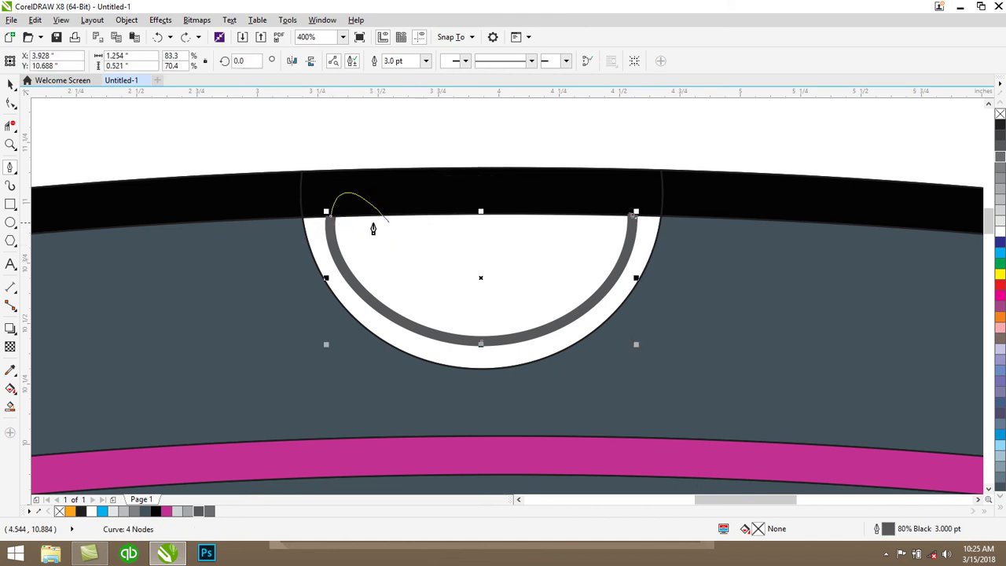
Step: Set the inner neckline outline to 1.0 pt and close it with an arched top edge, compressed to about 0.599 inches high
click(425, 60)
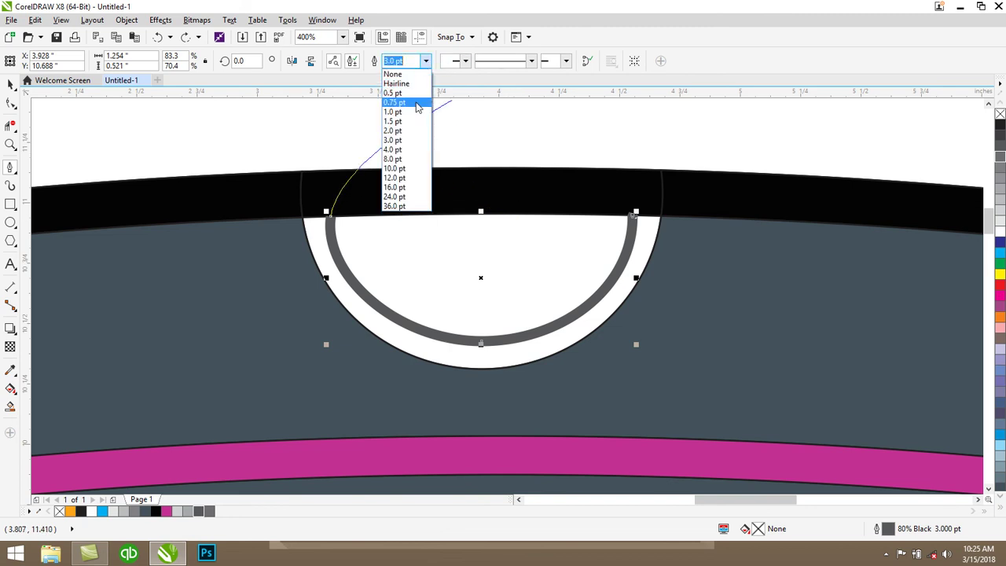
click(393, 112)
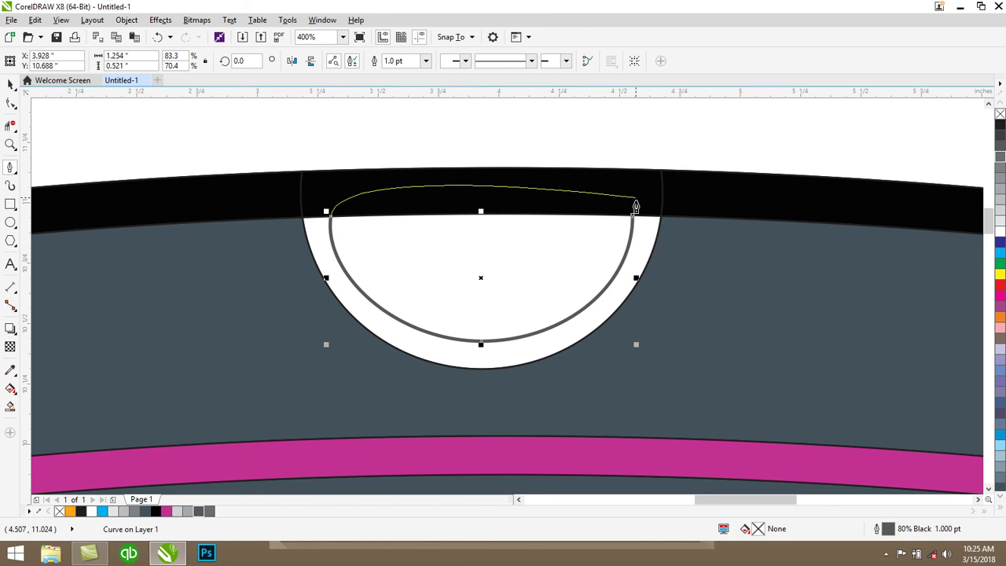
drag(636, 212, 637, 170)
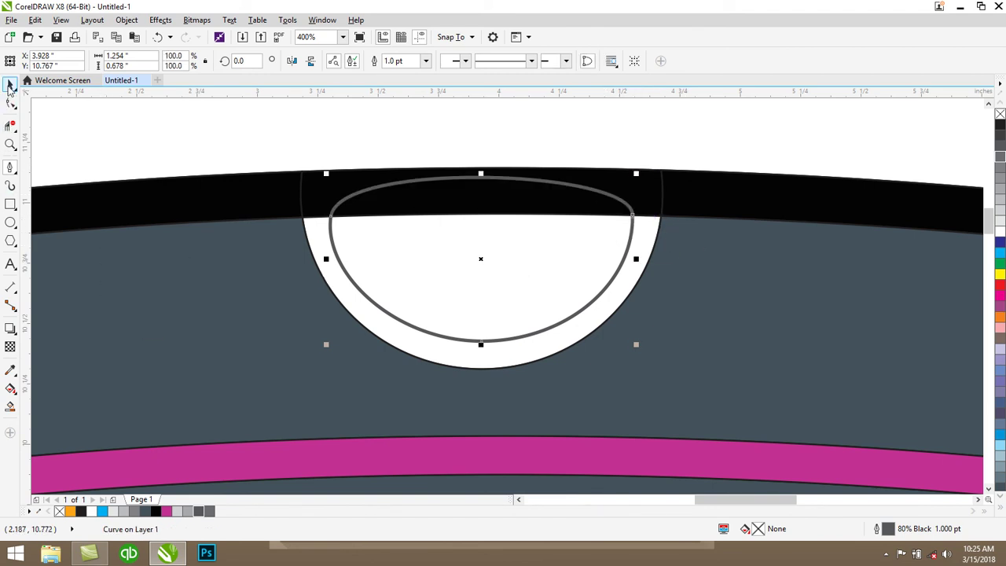
drag(480, 173, 488, 194)
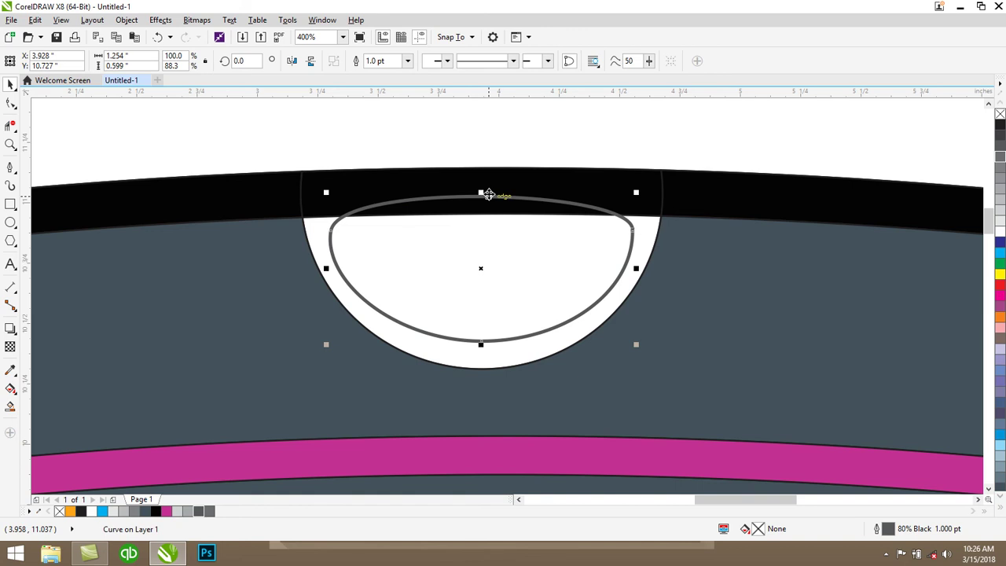
Step: Undo the arched top edge and height change of the inner neckline curve, leaving it open, and deselect it
scroll(488, 194, down, 1)
click(491, 153)
scroll(491, 153, down, 2)
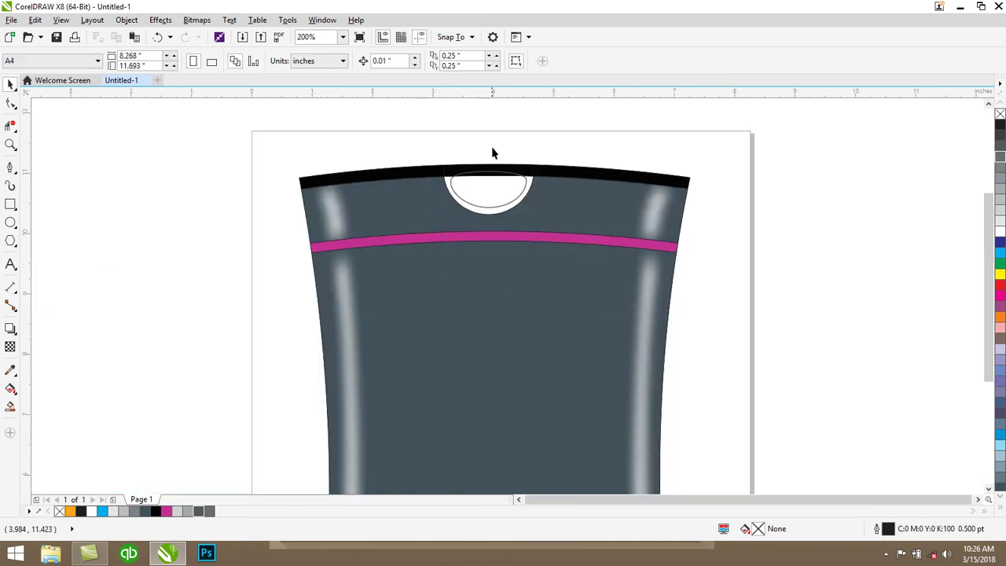
scroll(494, 144, up, 2)
key(ctrl+z)
key(ctrl+z)
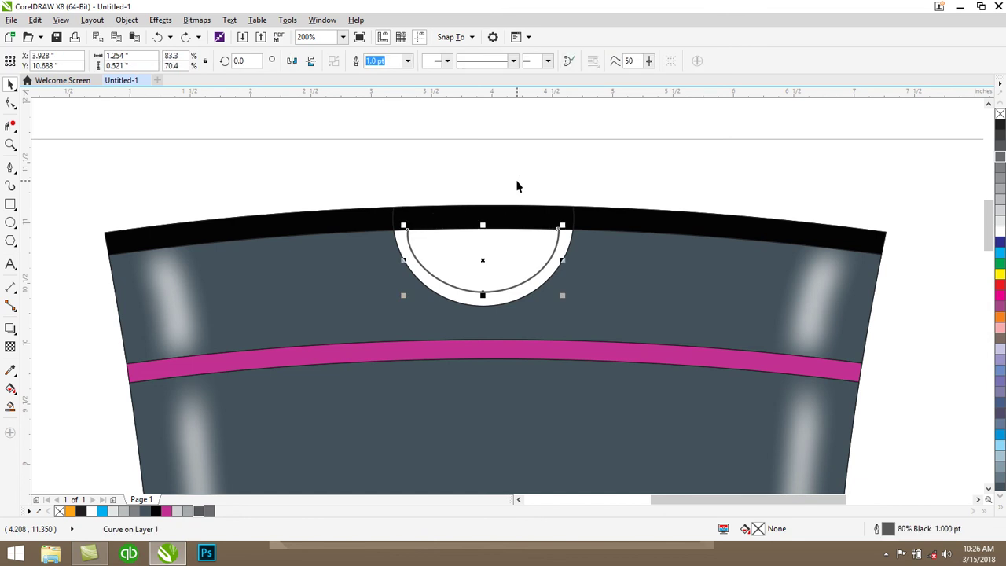
click(77, 187)
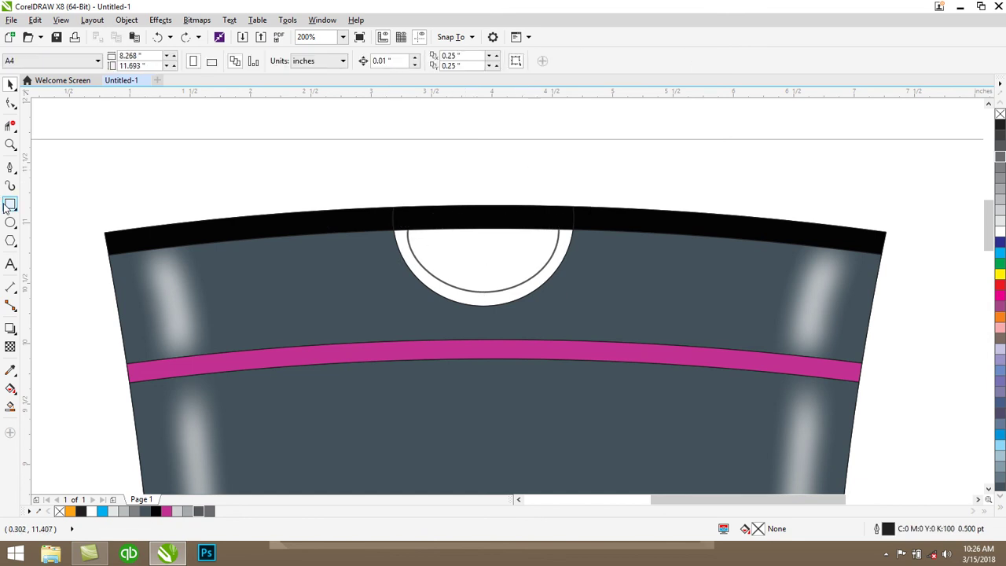
Step: Fill the middle section of the black top band, above the neckline cutout, with 80% Black
scroll(47, 209, down, 1)
scroll(48, 212, up, 1)
click(273, 229)
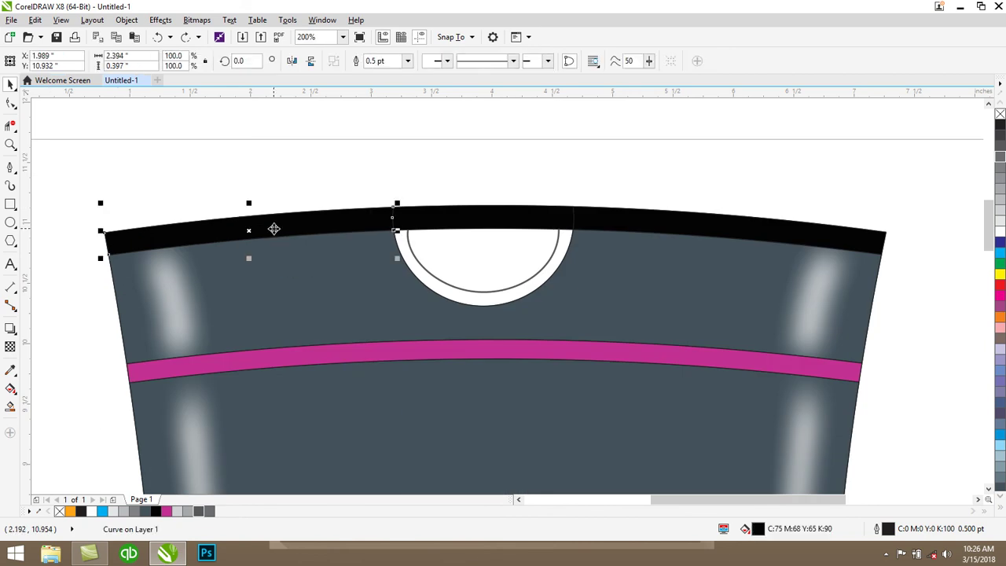
click(481, 222)
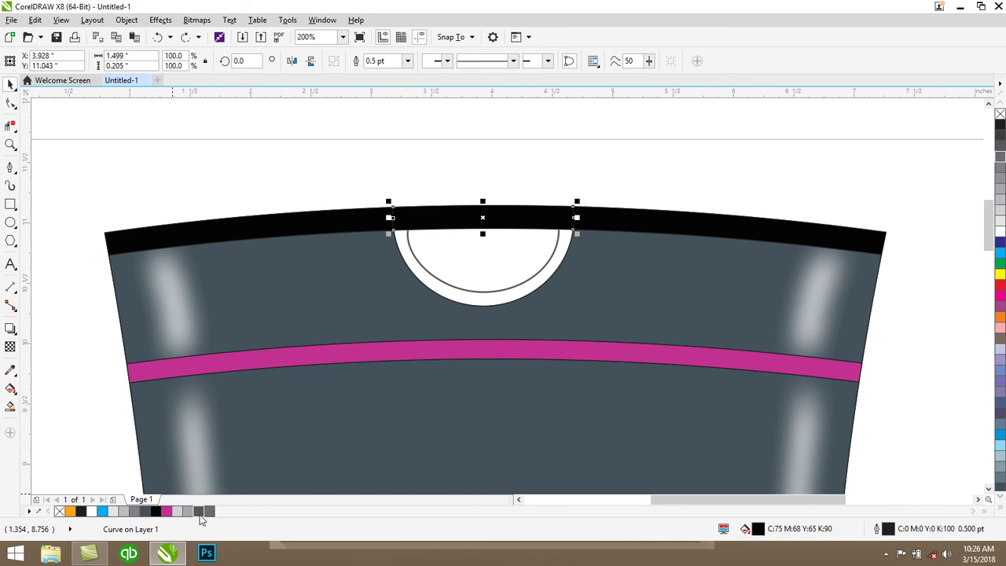
click(197, 511)
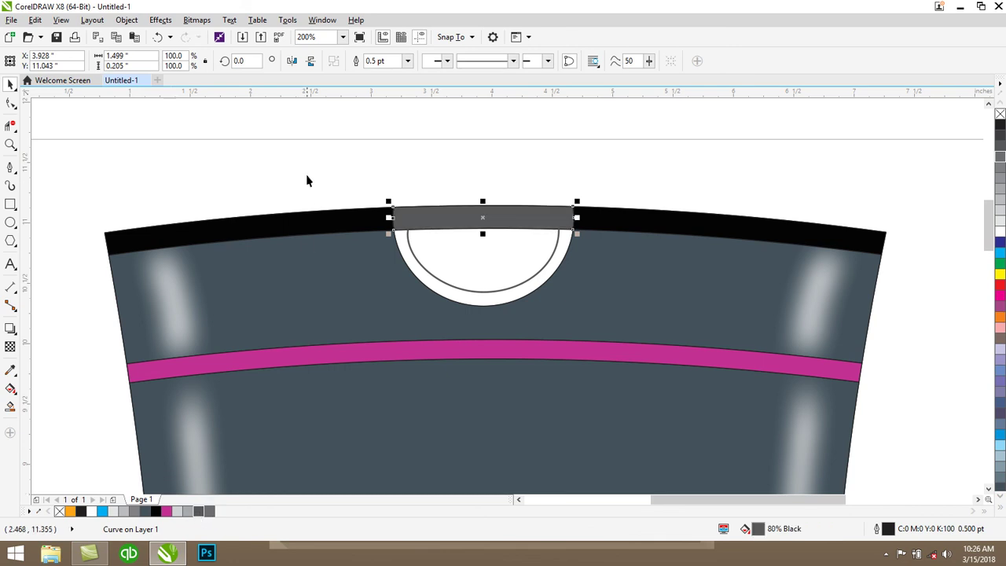
click(342, 196)
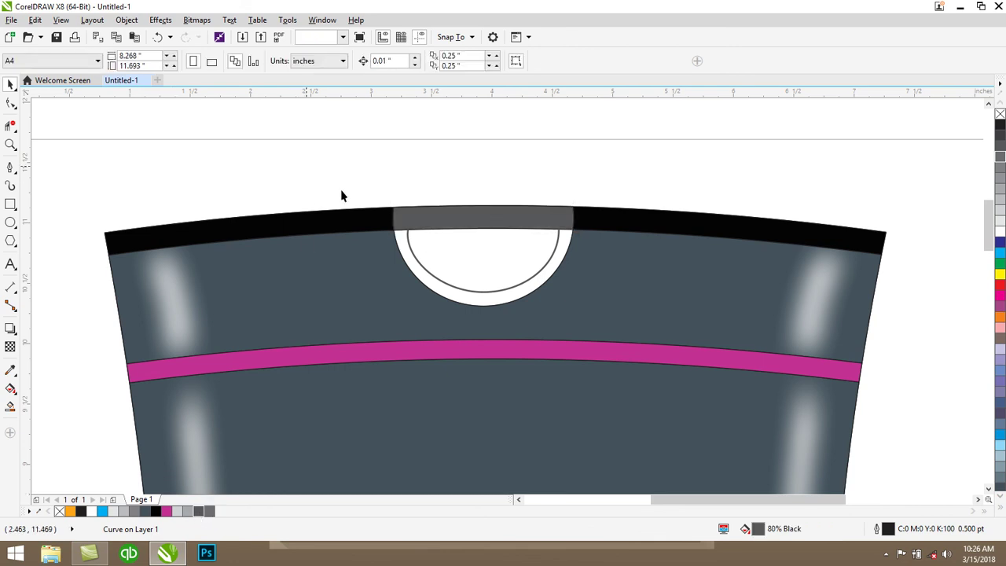
Step: Recolour the middle section of the top band with the slate grey sampled from the body using the Color Eyedropper
click(10, 370)
click(488, 211)
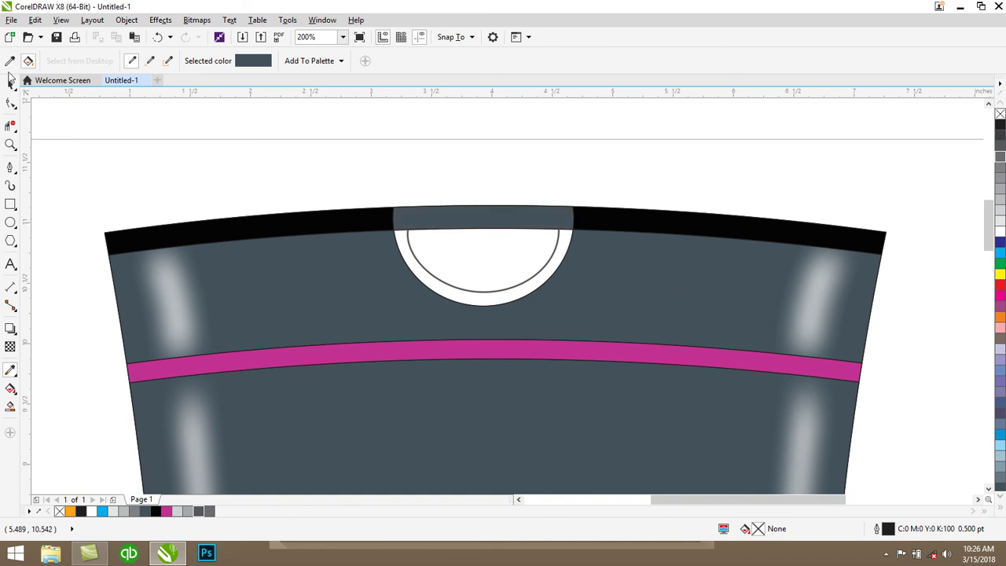
click(11, 83)
Step: Import Photo.png and place it about 3.79 by 3.42 inches in the empty area left of the page
scroll(216, 184, down, 2)
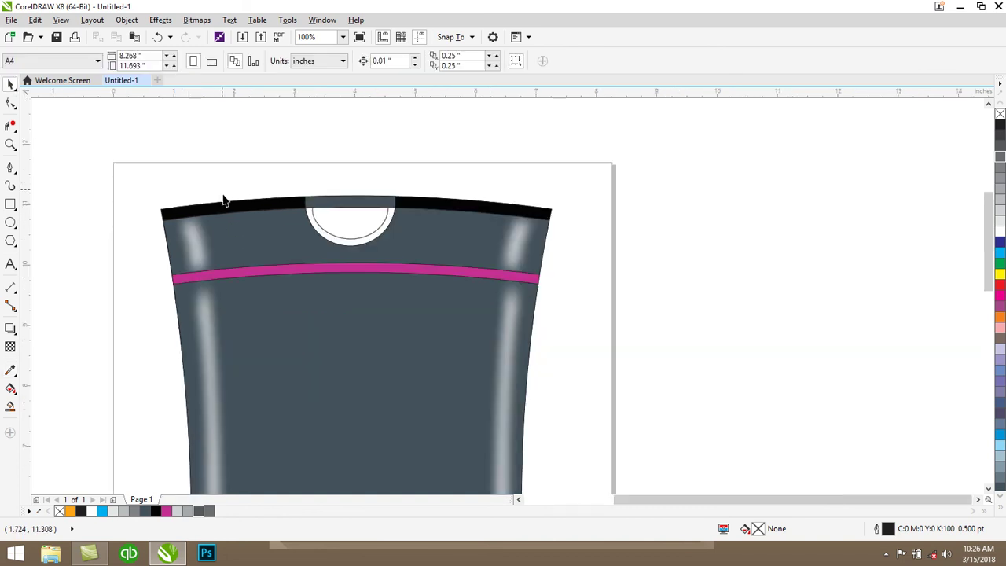
scroll(169, 203, down, 1)
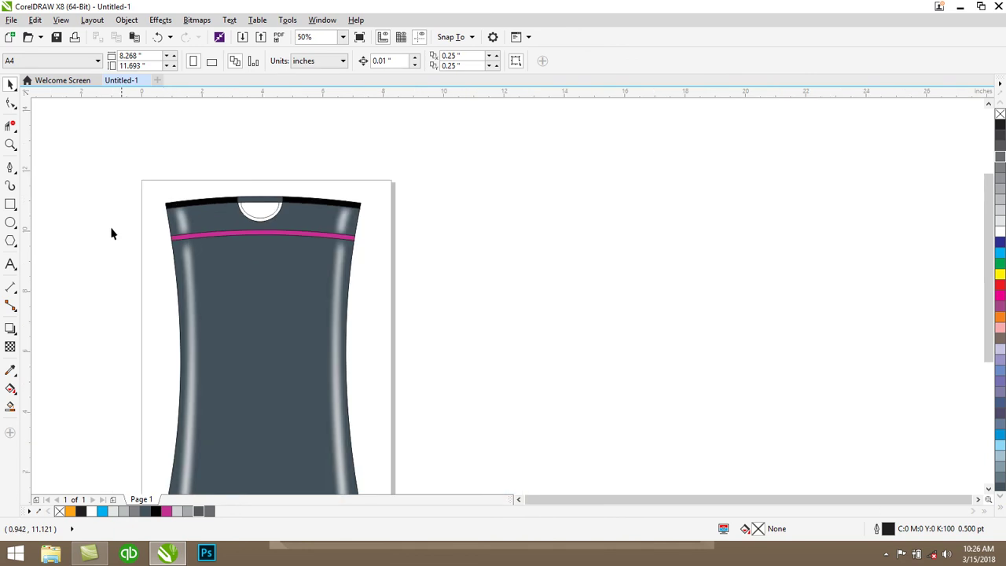
click(520, 500)
click(520, 499)
click(520, 499)
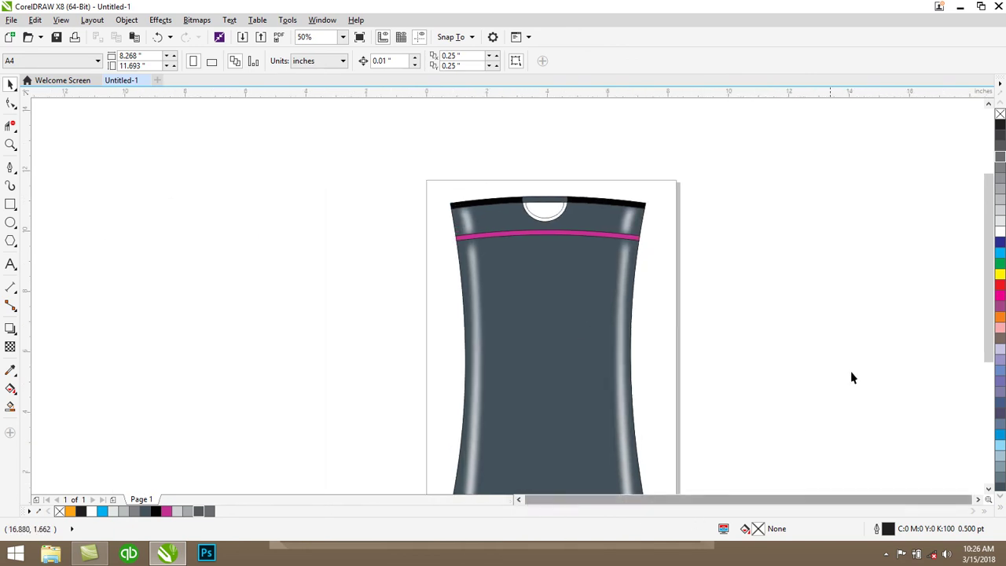
drag(987, 307, 994, 343)
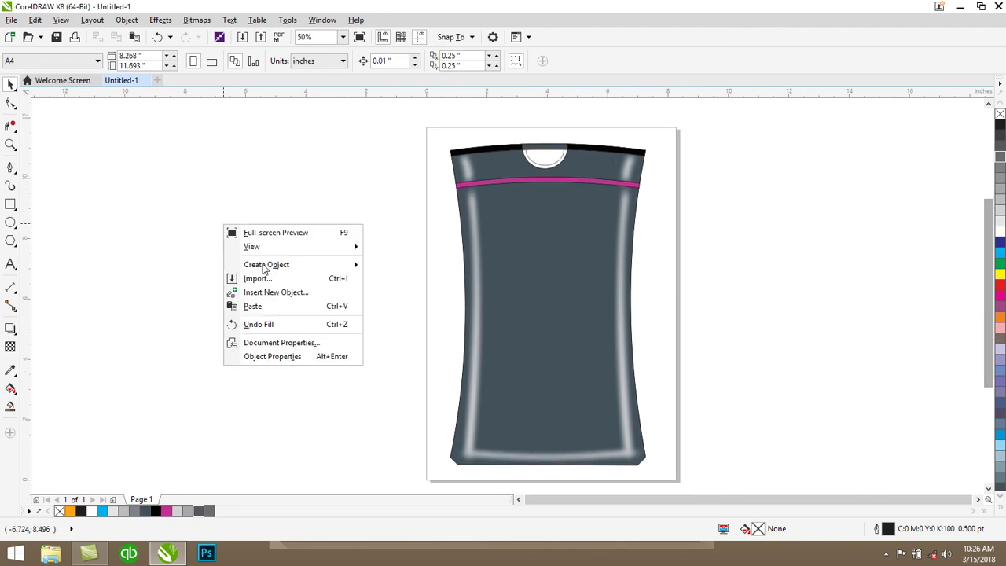
right_click(224, 225)
click(264, 279)
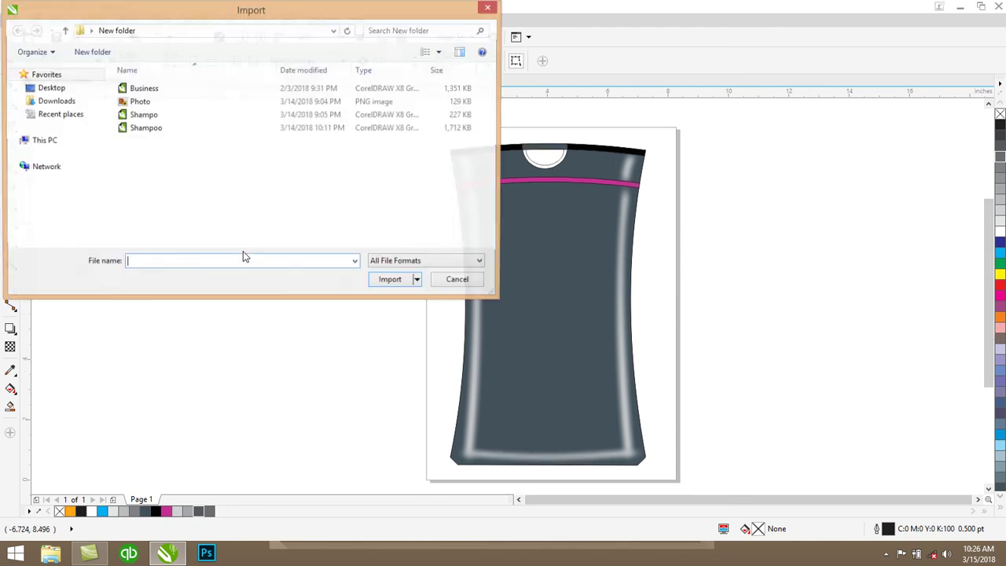
click(151, 118)
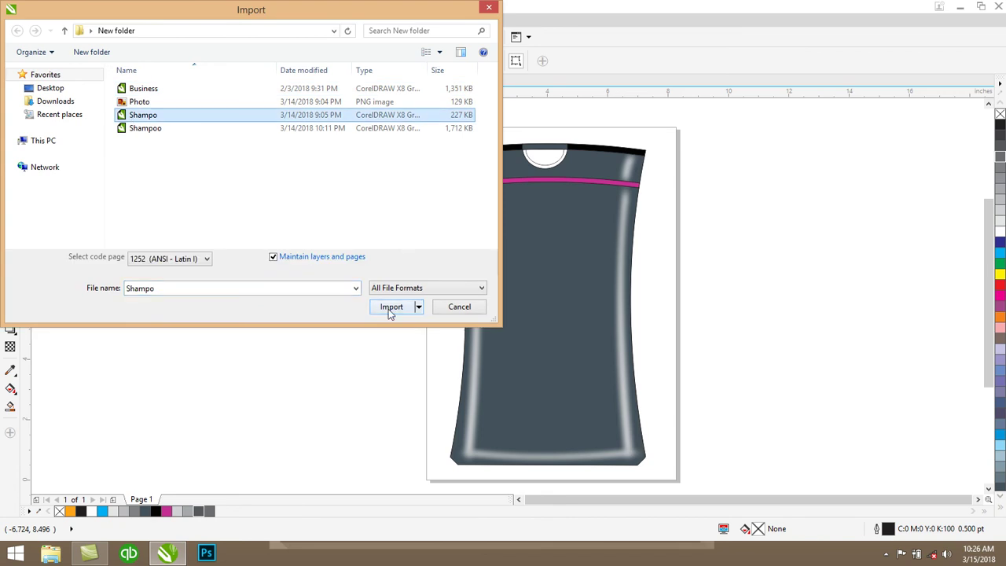
click(391, 306)
drag(122, 177, 234, 322)
Step: Draw an ellipse about 3.69 by 3.52 inches below the photo and add a concentric copy scaled to about 89.8%
click(11, 223)
drag(243, 325, 355, 433)
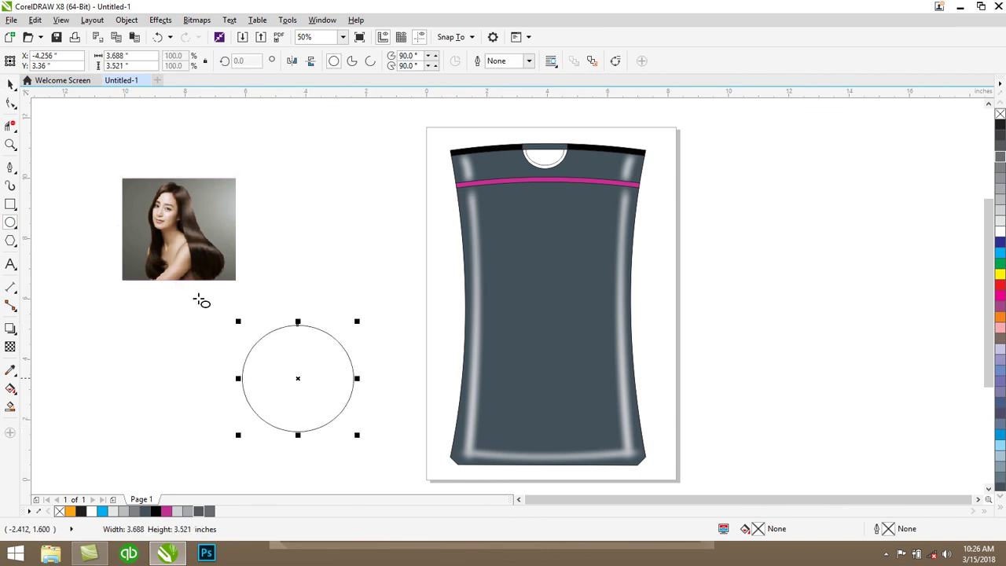
click(11, 85)
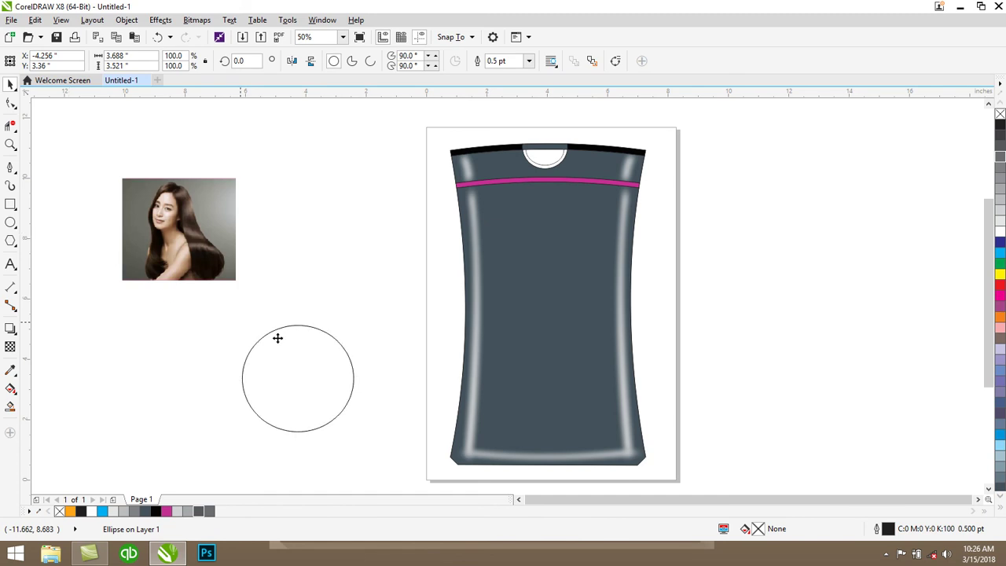
drag(357, 322, 353, 324)
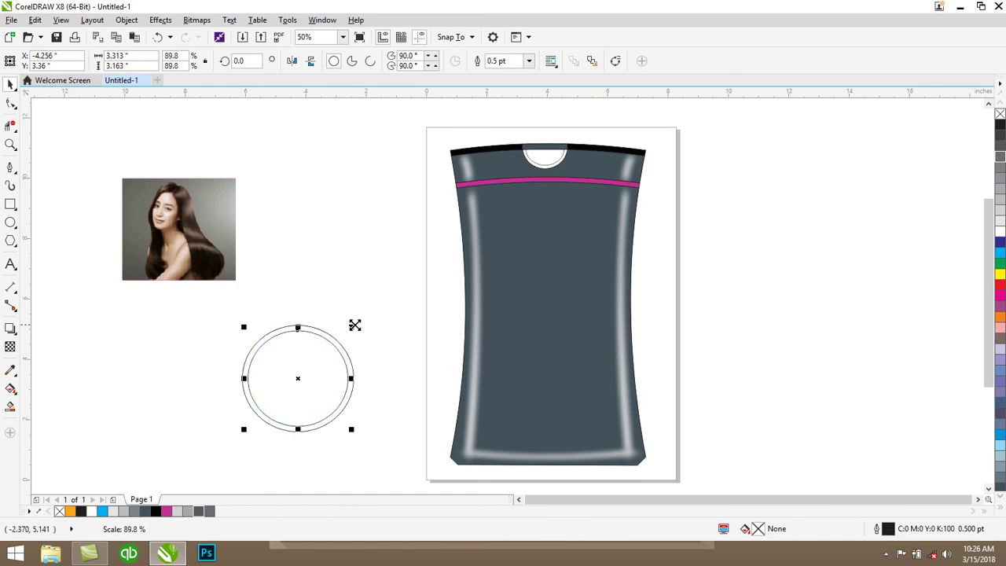
Step: PowerClip the imported photo inside the inner ellipse
click(177, 228)
right_click(177, 228)
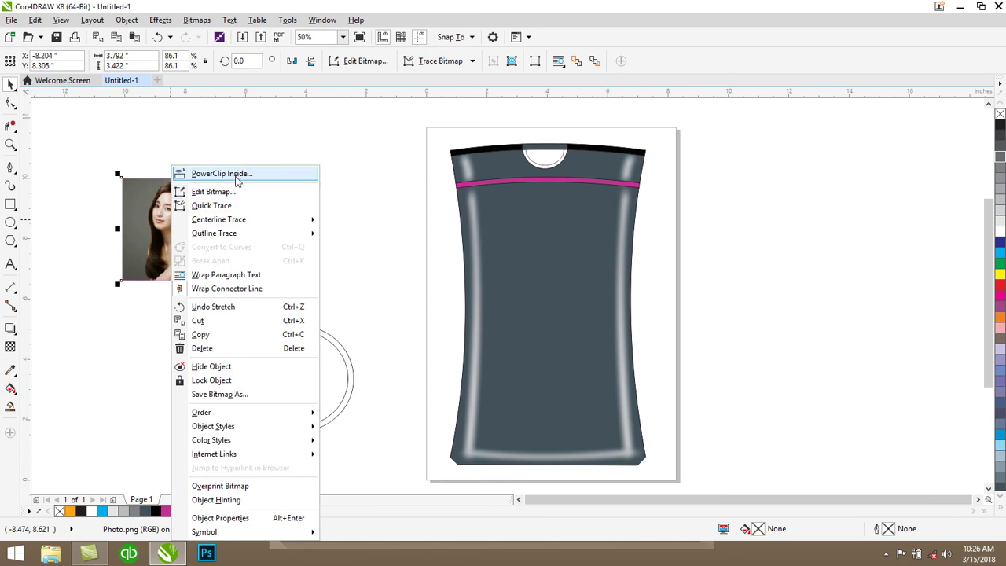
click(236, 173)
click(291, 360)
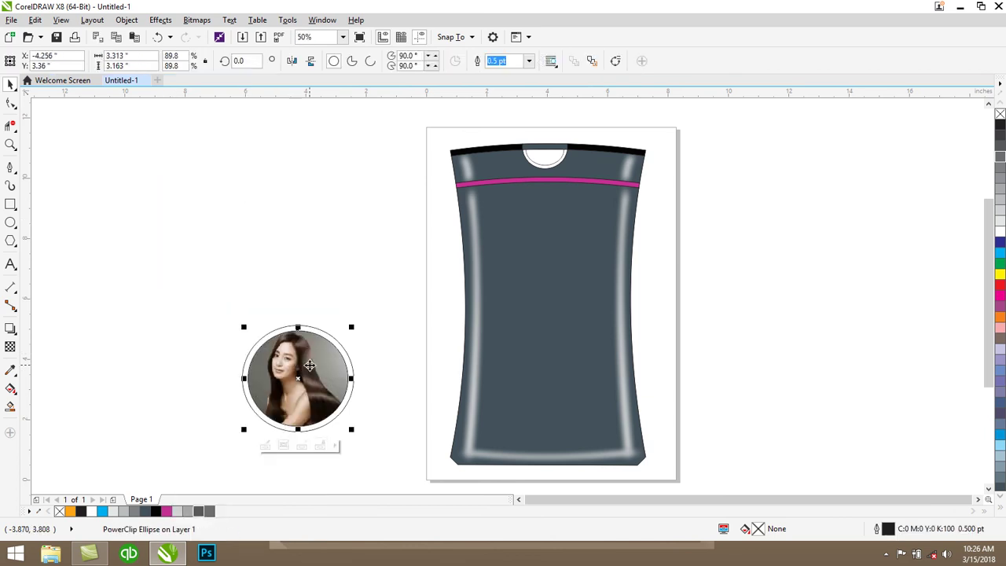
Step: Fill the outer ellipse around the photo with the slate Dark Green colour
click(321, 265)
click(318, 328)
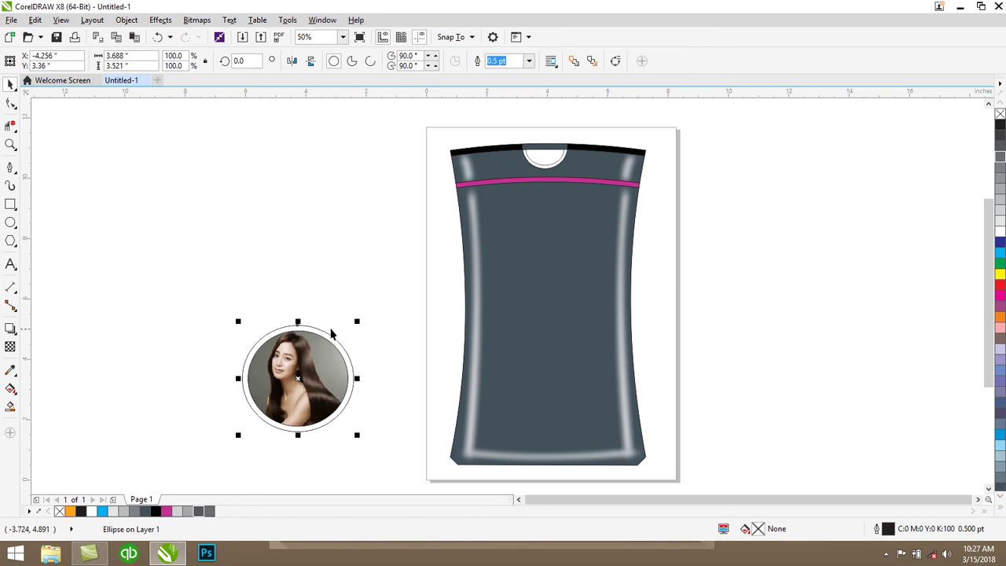
click(145, 511)
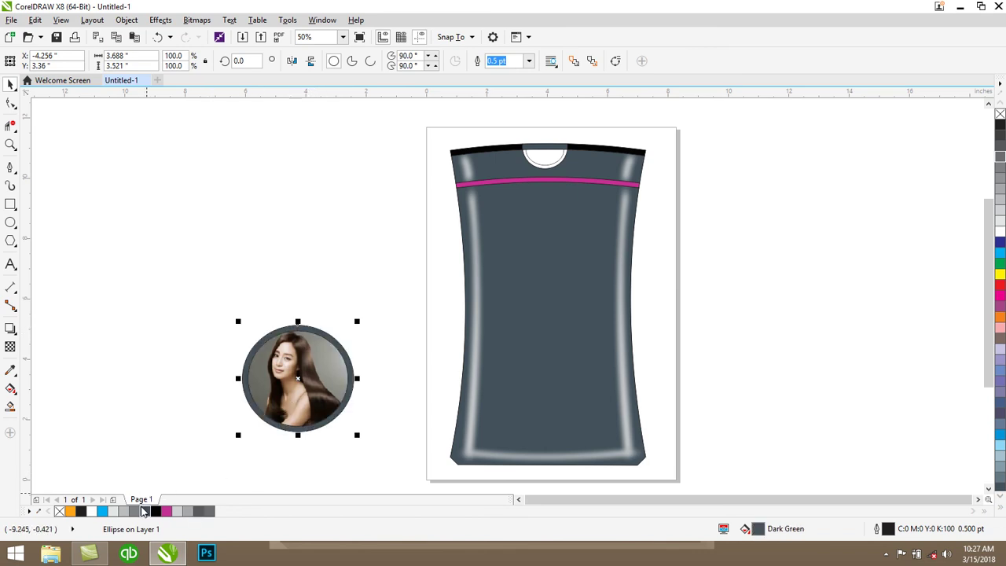
Step: Apply a diagonal linear transparency to the outer ellipse, fading toward its lower-right side
click(10, 348)
drag(192, 343, 374, 437)
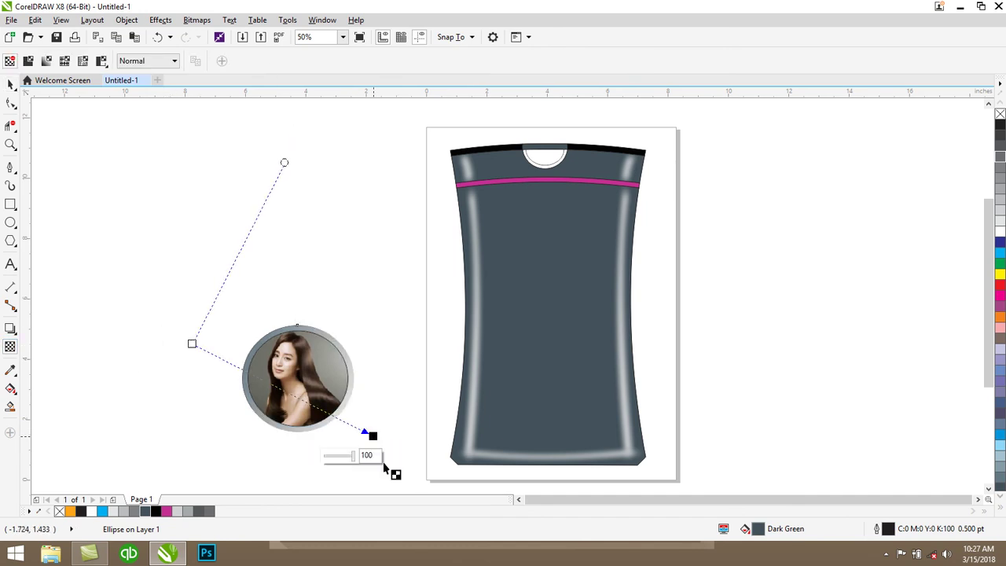
click(10, 84)
drag(218, 280, 378, 461)
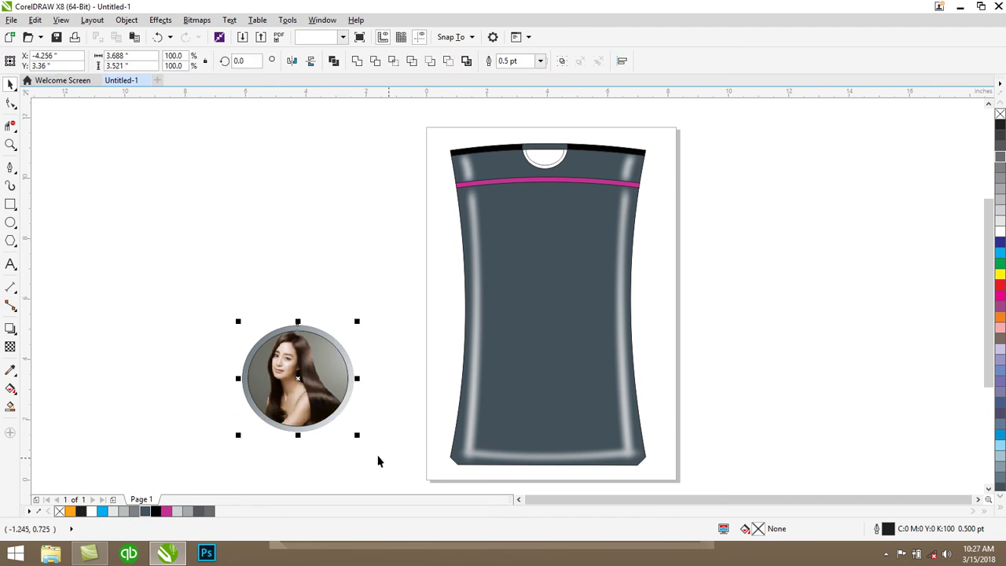
click(338, 325)
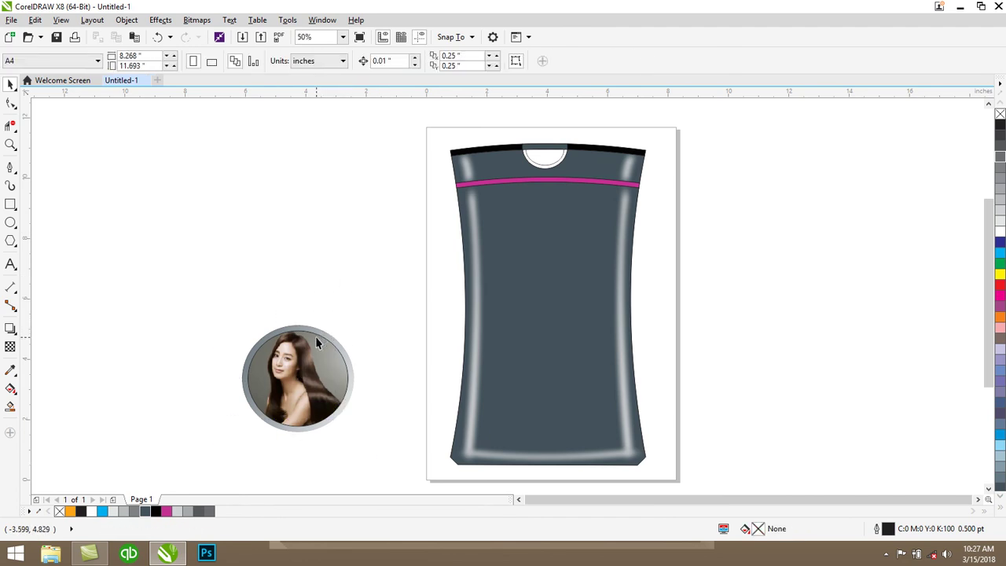
Step: Remove the outlines from the photo-filled inner ellipse and the outer ellipse
click(316, 338)
right_click(317, 340)
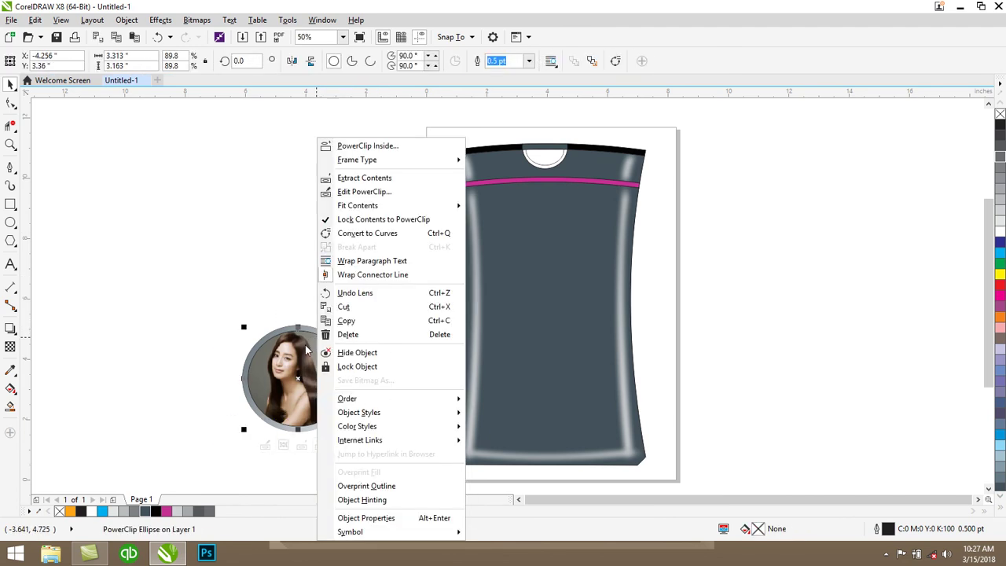
click(306, 347)
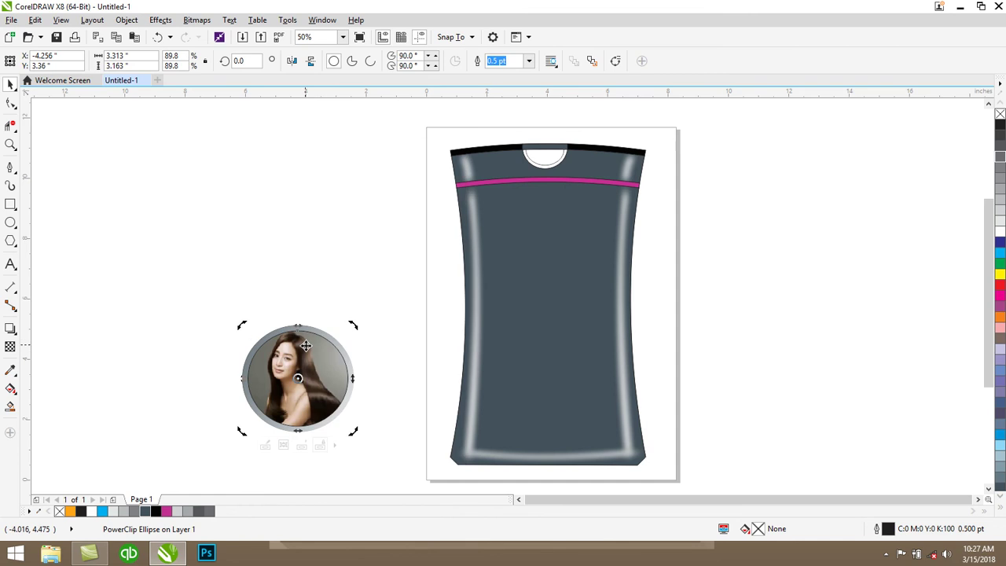
click(1000, 115)
click(214, 216)
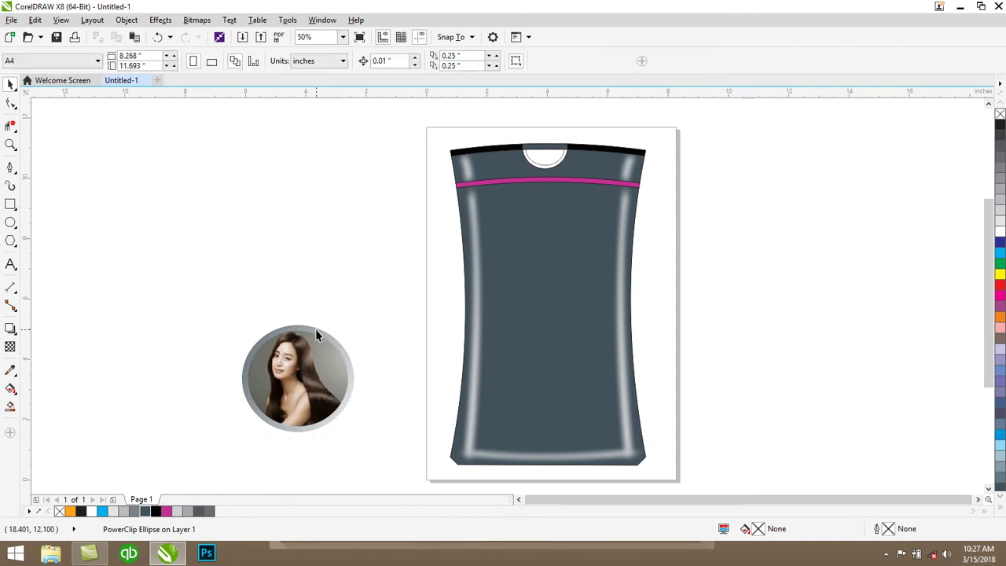
click(315, 329)
right_click(1000, 116)
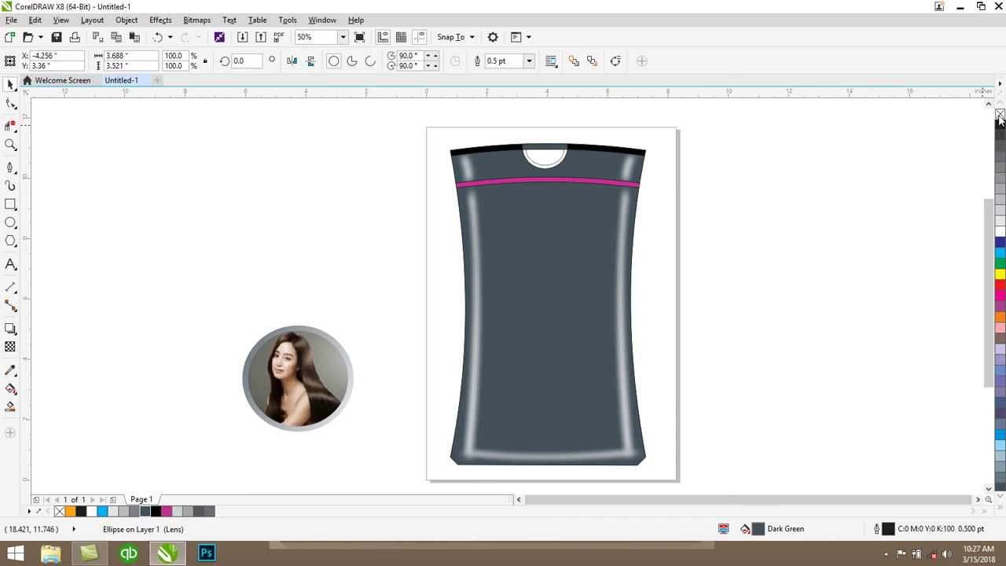
Step: Group the two ellipses, move the group onto the middle of the slate body, and narrow it to about 3.5 inches
drag(238, 359, 395, 467)
drag(180, 292, 386, 472)
right_click(311, 370)
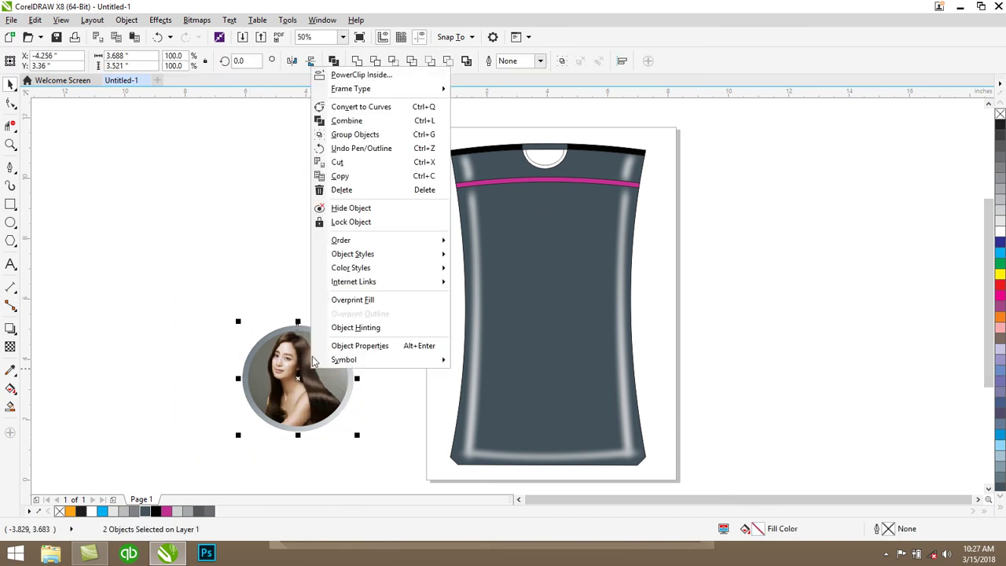
click(350, 138)
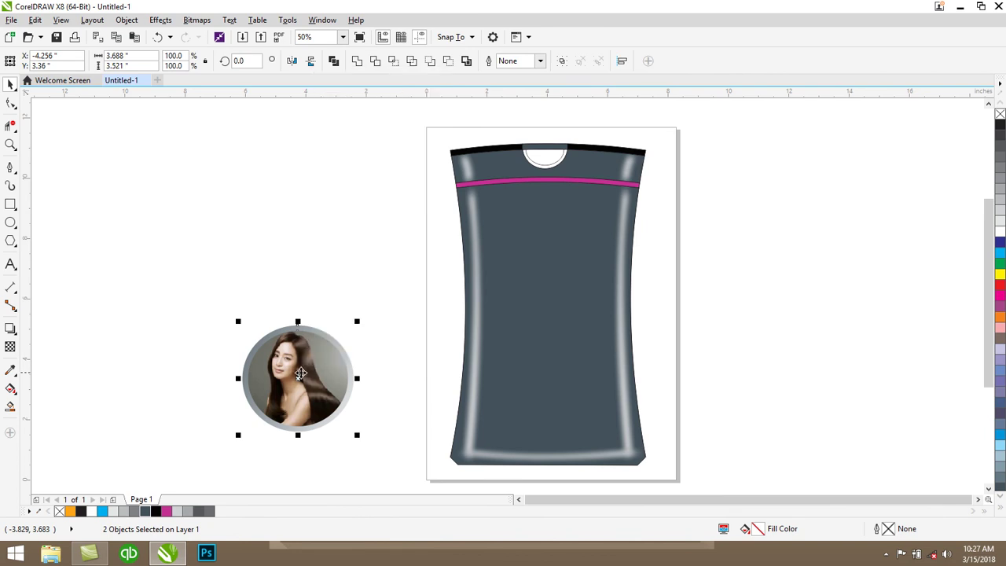
drag(315, 369, 516, 320)
drag(555, 306, 600, 311)
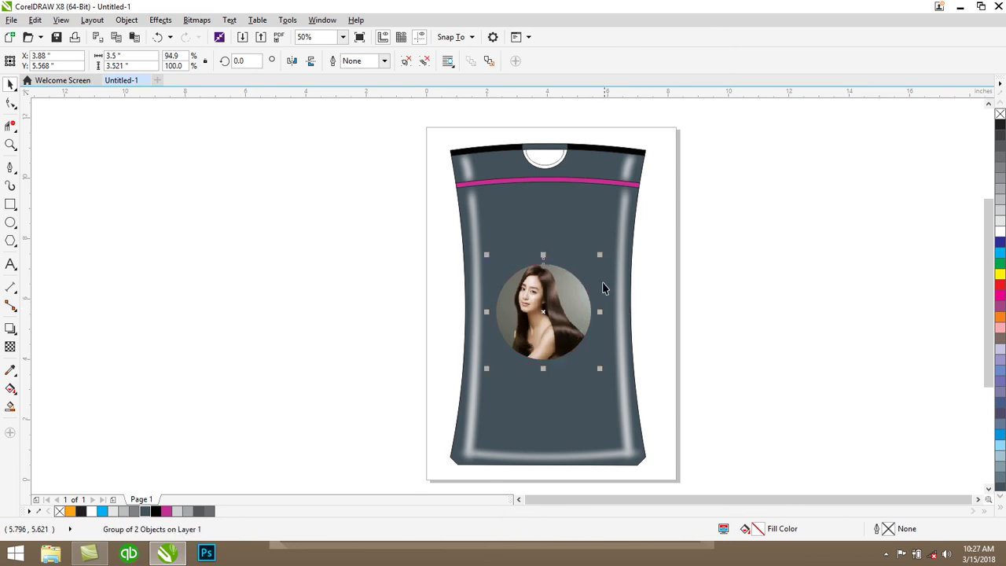
Step: Undo the group's resizing, move and grouping, the outline removals, and the outer ellipse's transparency
key(ctrl+z)
key(ctrl+z)
key(ctrl+z)
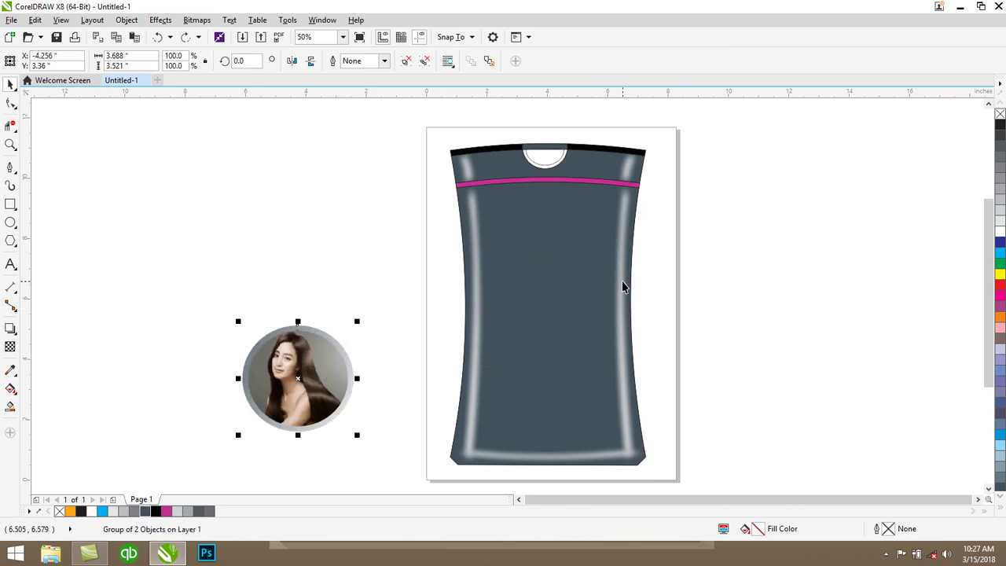
key(ctrl+z)
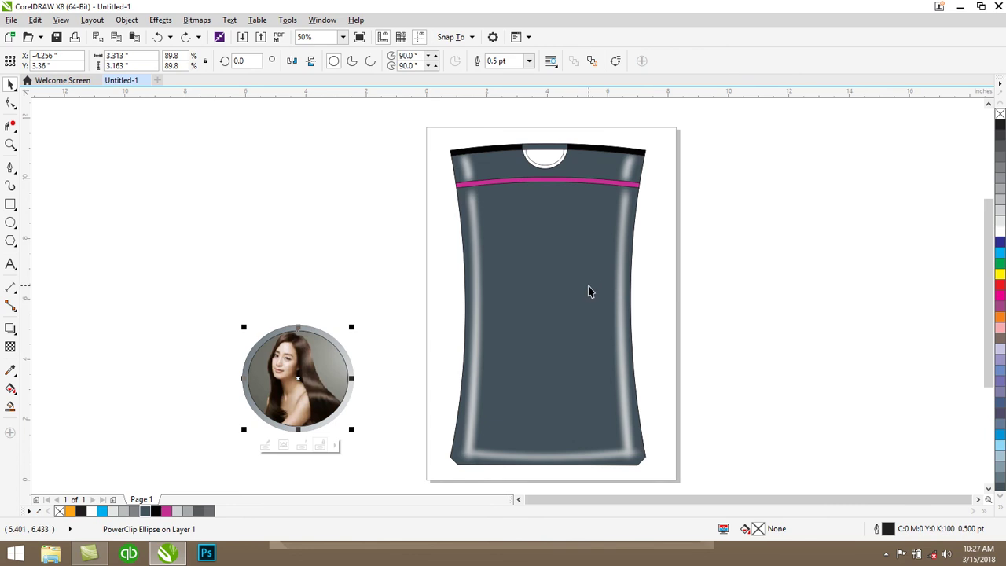
key(ctrl+z)
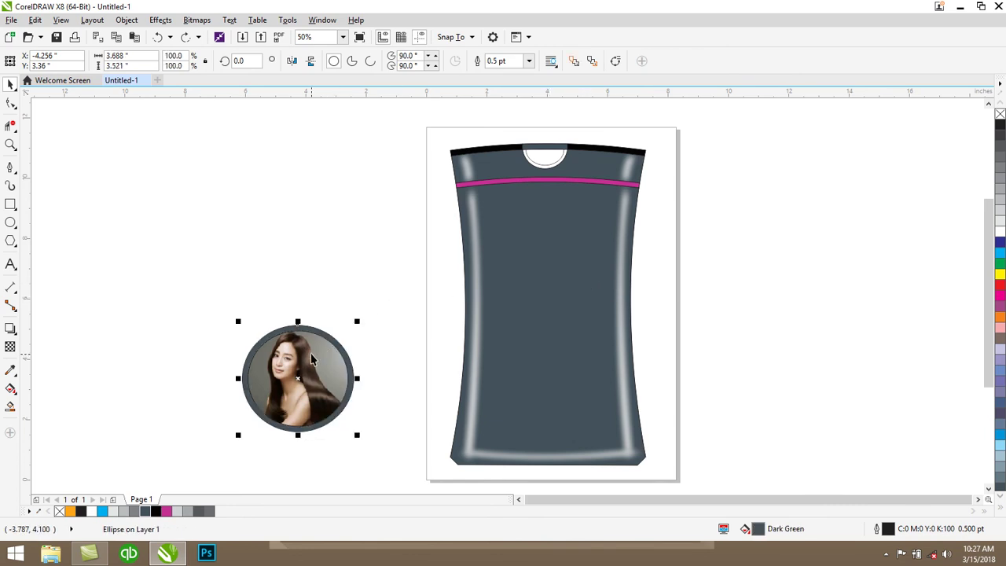
Step: Move the photo-filled inner ellipse onto the middle of the slate body, leaving the outer ellipse in place
drag(294, 364, 543, 279)
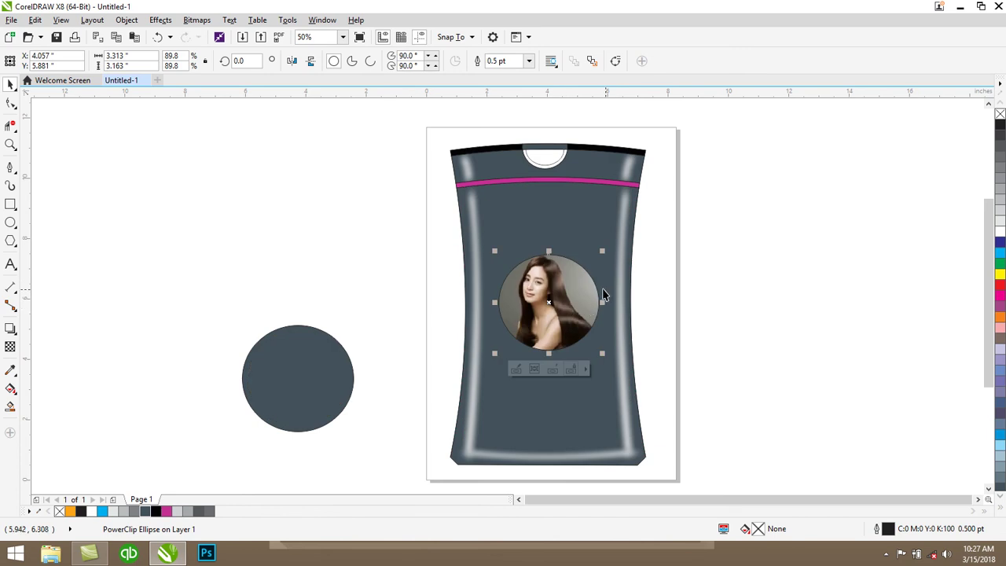
Step: Undo the photo-filled ellipse's separate move, and place both ellipses together on the slate body, scaled to about 3.4 inches wide
key(ctrl+z)
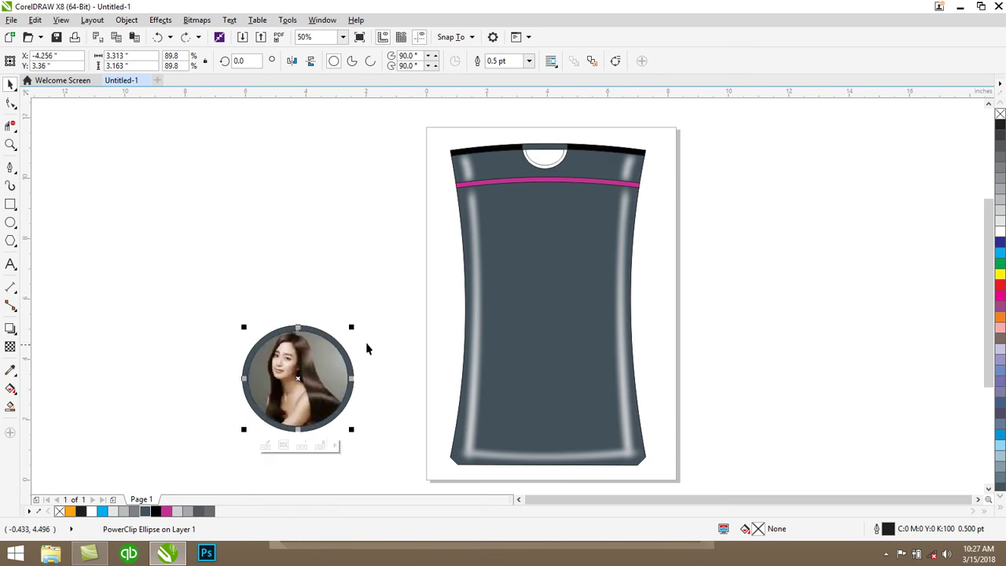
drag(202, 293, 404, 470)
drag(322, 358, 559, 278)
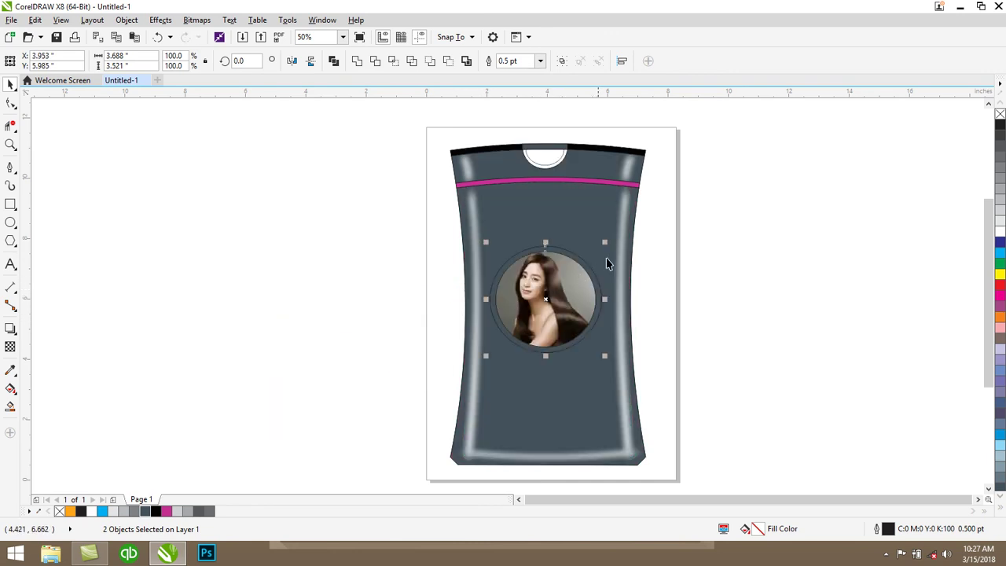
drag(608, 240, 598, 248)
Step: Nudge the two ellipses slightly right and down to centre them between the side highlights
key(Right)
key(Right)
key(Right)
key(Right)
key(Right)
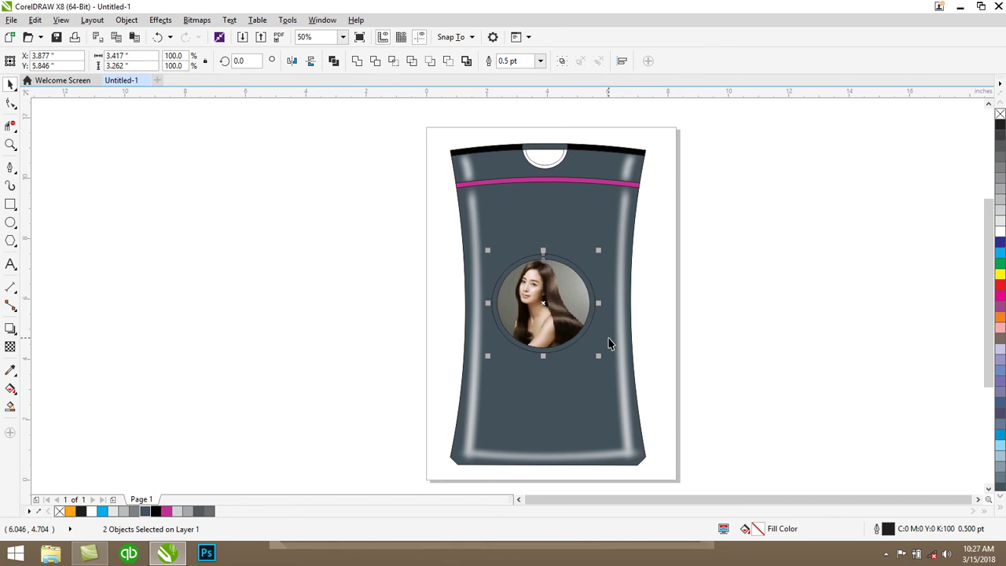
key(Up)
key(Down)
key(Down)
key(Down)
key(Down)
key(Down)
key(Down)
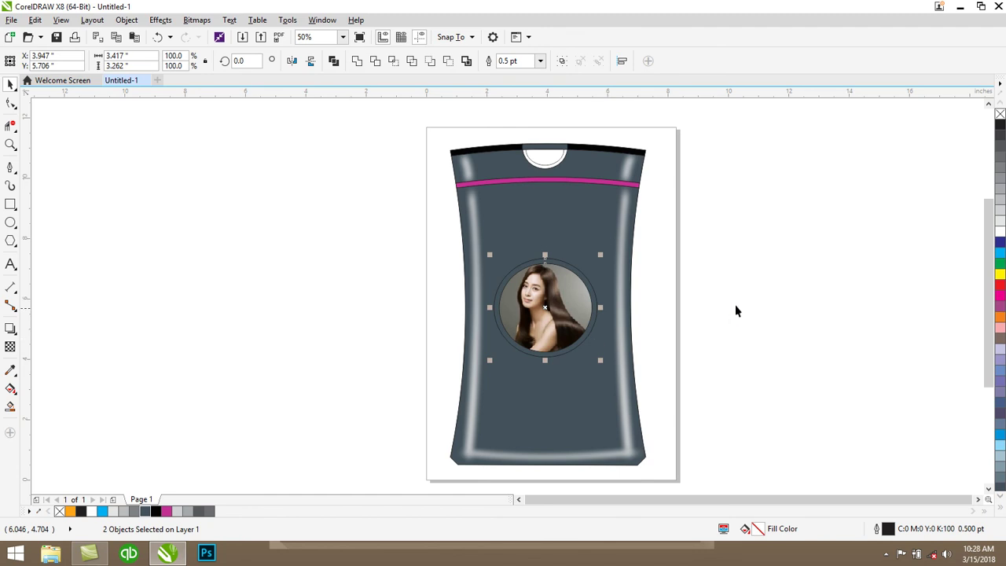
drag(537, 251, 543, 254)
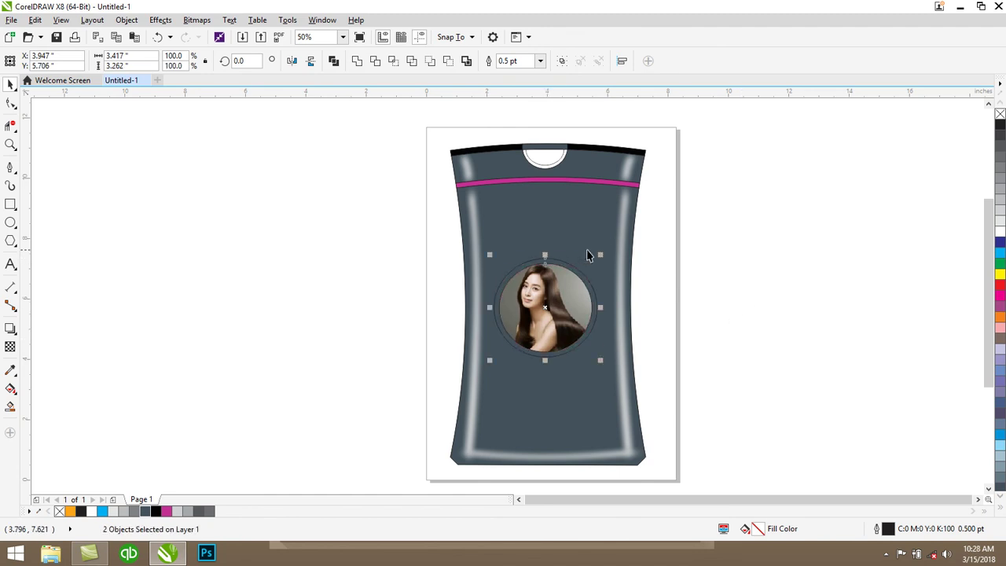
Step: Fill the outer ellipse around the photo with 50% black grey
click(739, 261)
click(562, 269)
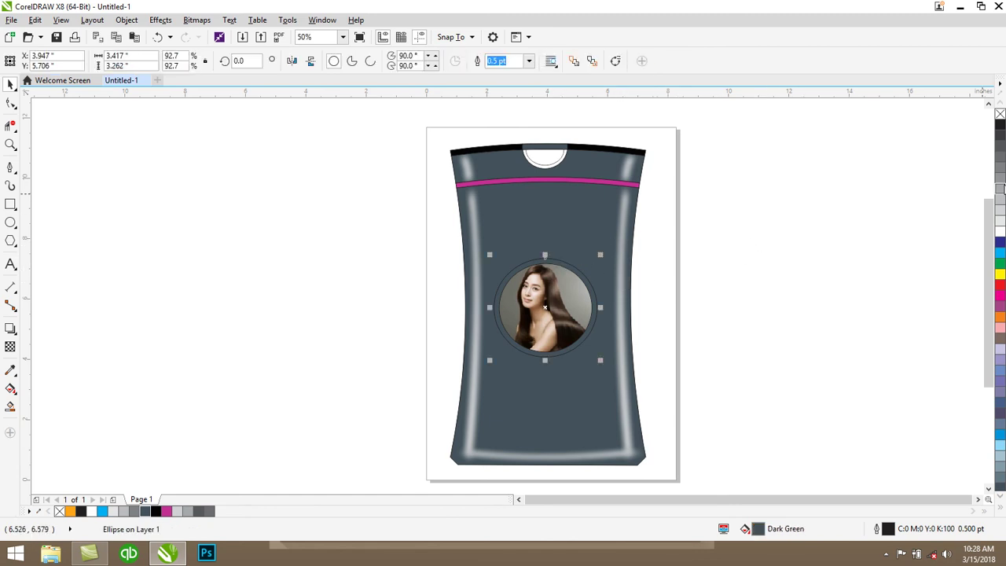
click(1002, 180)
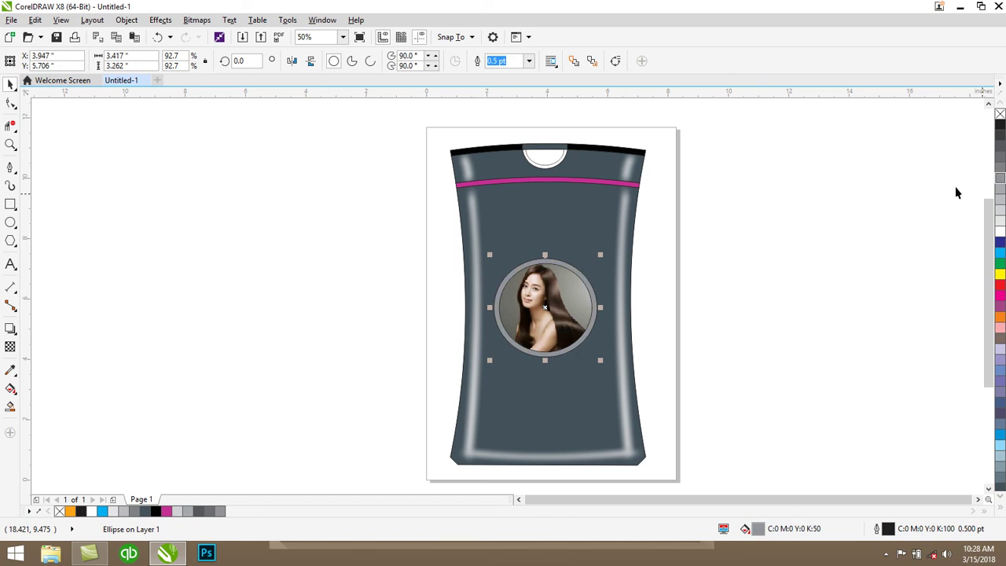
Step: Apply a diagonal linear transparency to the grey outer ellipse and shift its midpoint toward the lower-right end
click(10, 346)
drag(466, 252, 637, 371)
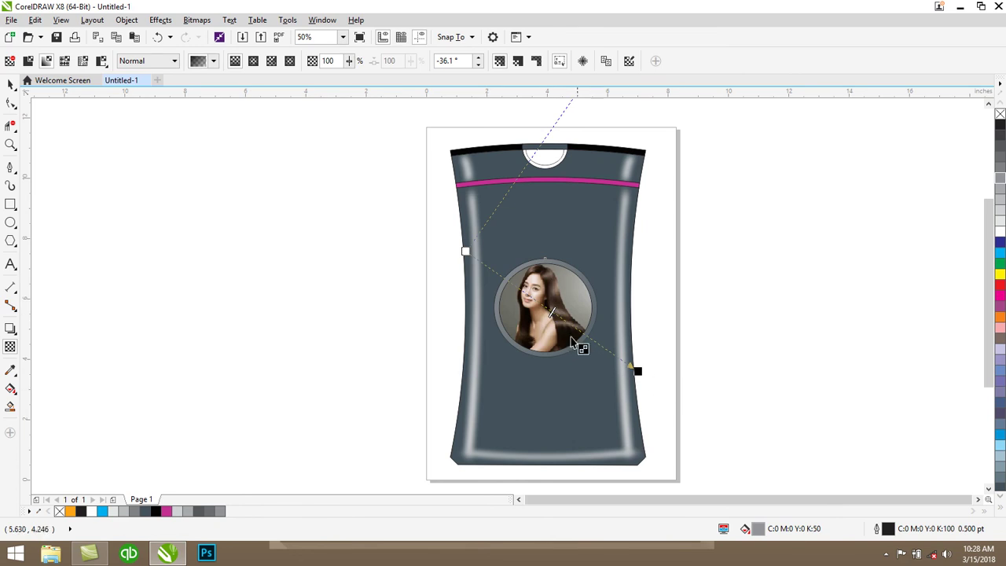
click(518, 295)
drag(515, 291, 586, 360)
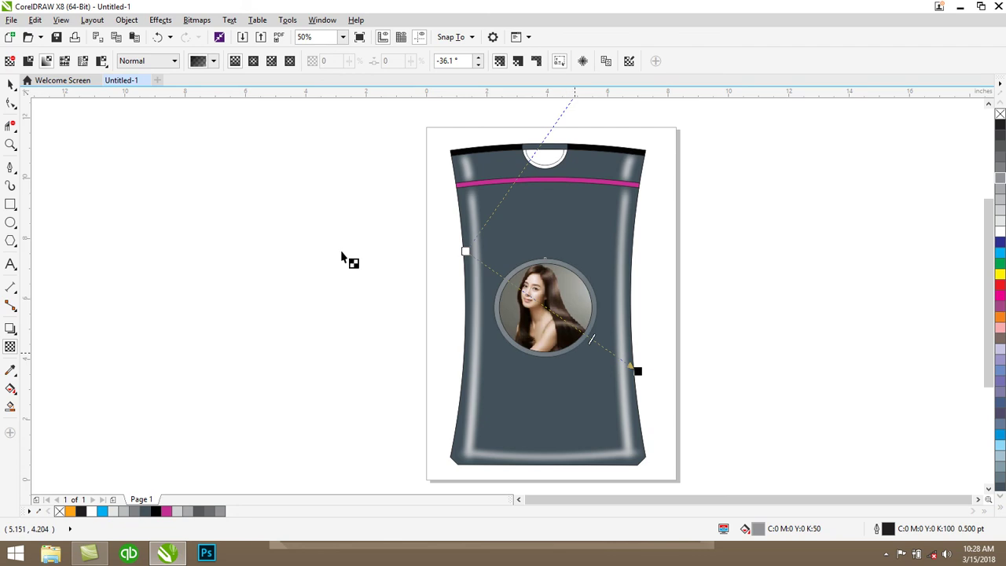
click(10, 84)
click(263, 259)
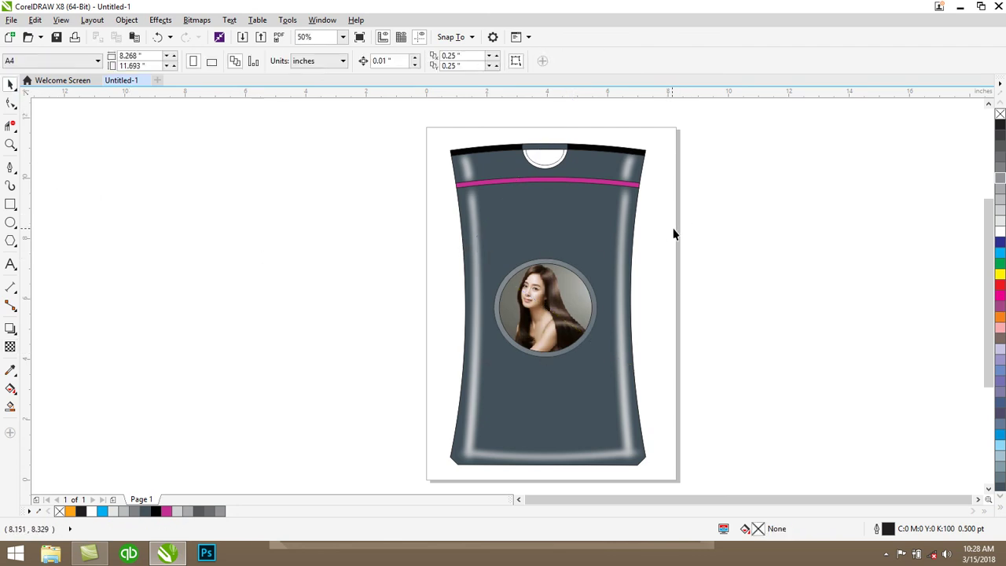
Step: Try removing the outline from the photo-filled ellipse, and undo the removal
click(564, 280)
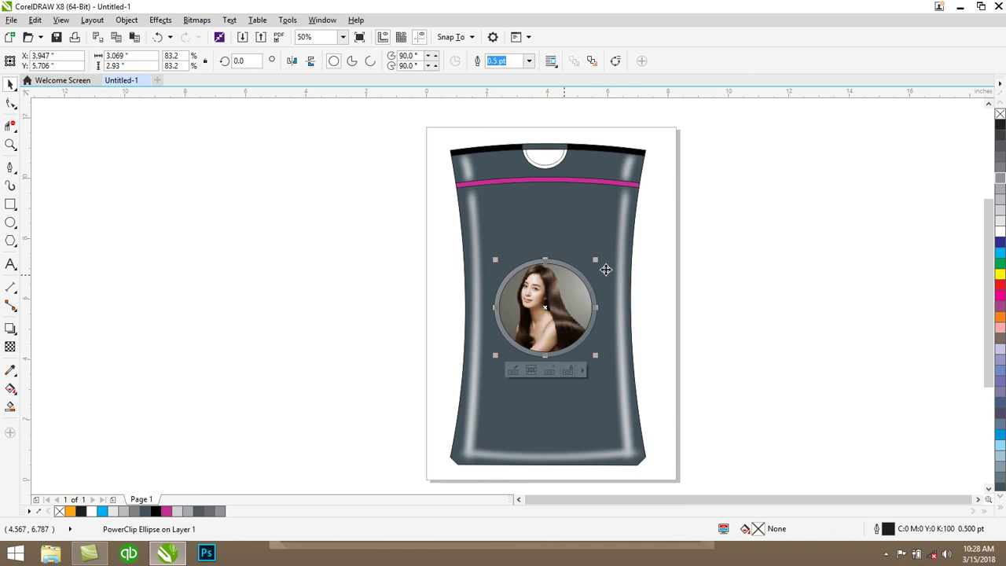
right_click(1000, 116)
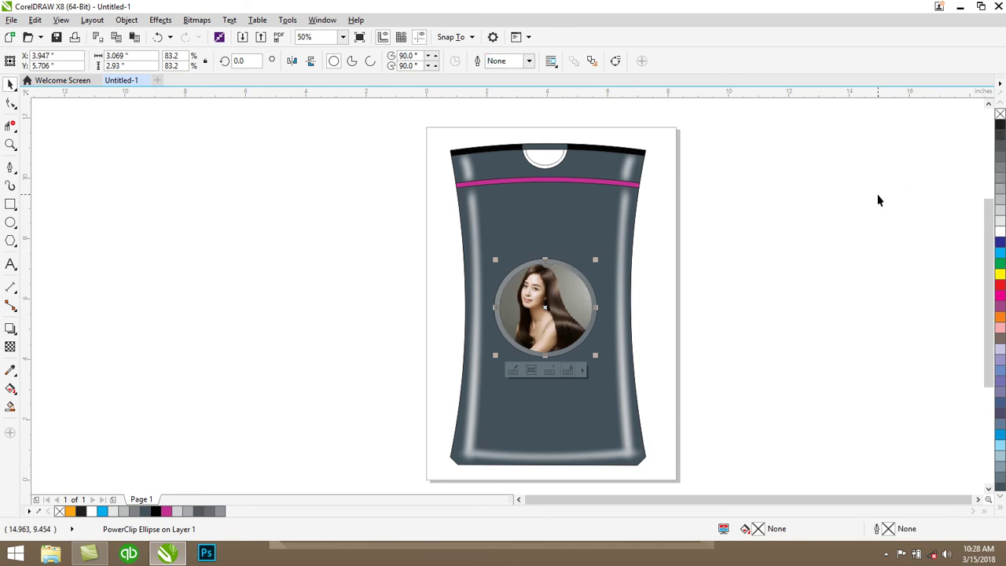
click(792, 228)
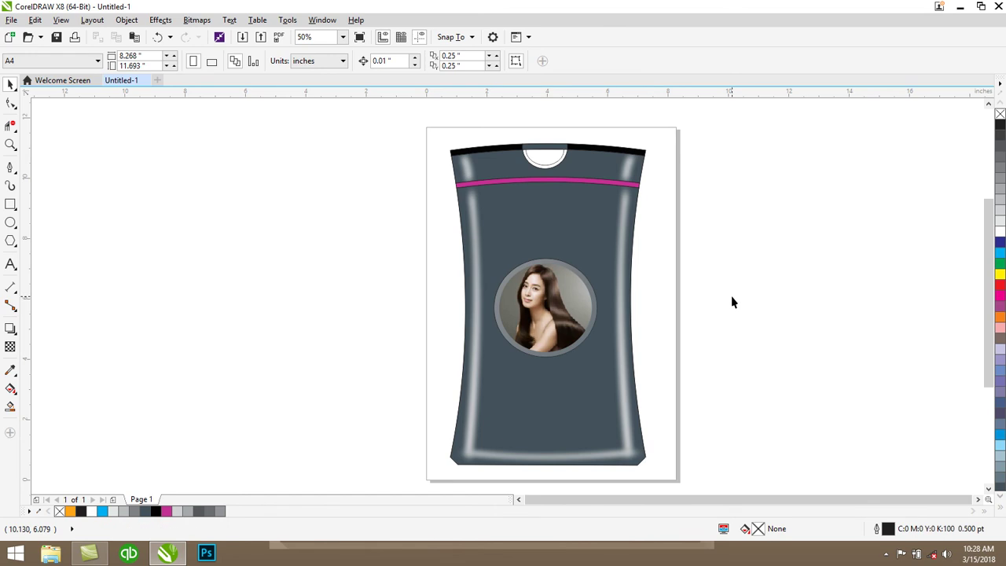
key(ctrl+z)
click(706, 320)
Step: Add the artistic text "Rukhsar" in the empty area beside the page and enlarge it to about 66 pt
key(F8)
click(92, 212)
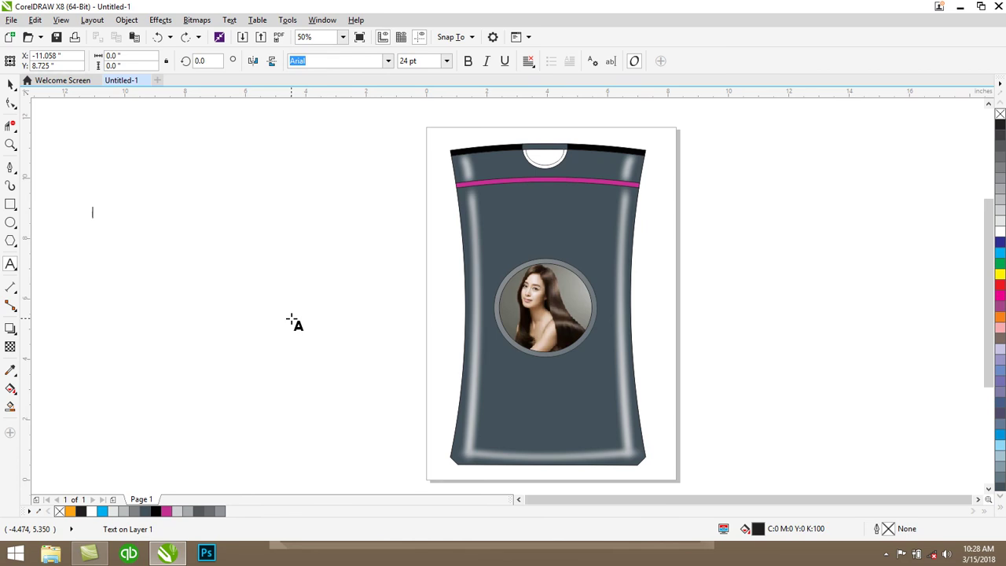
text(R)
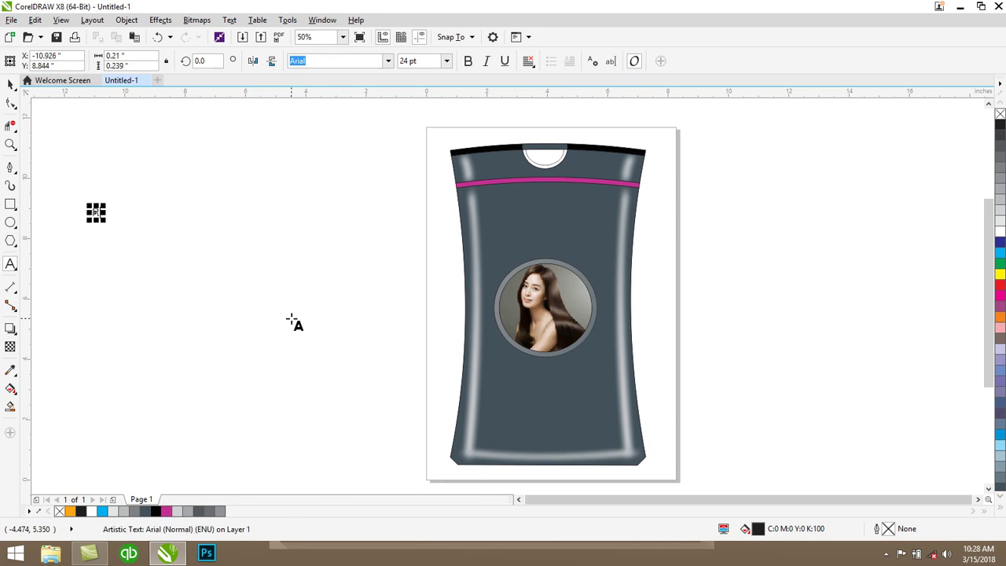
text(ukh)
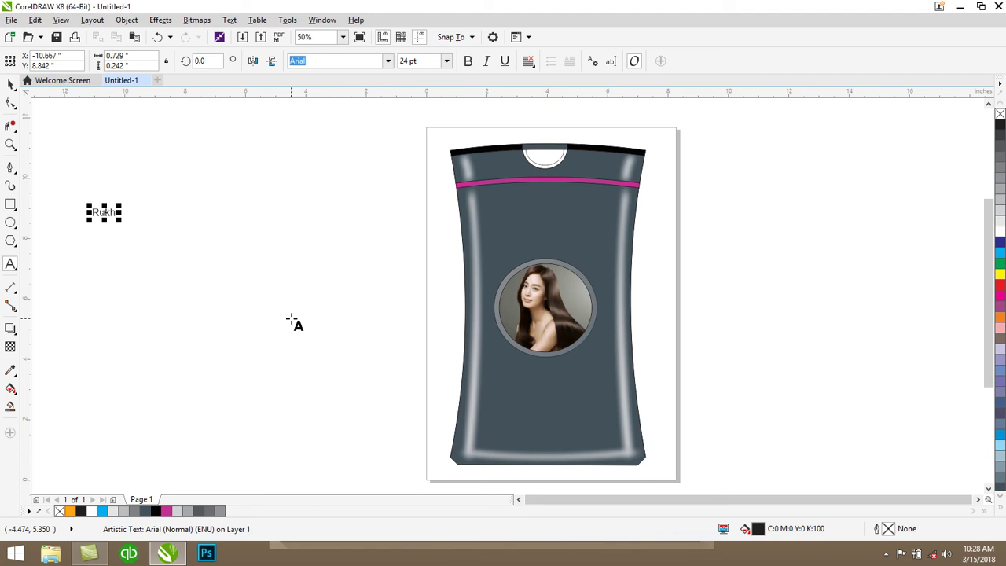
text(sar)
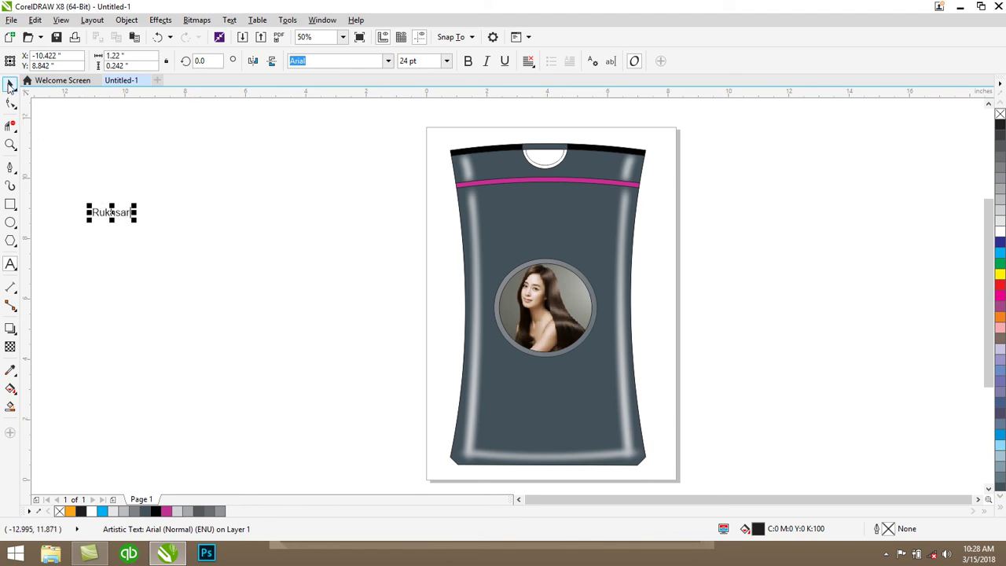
drag(135, 206, 202, 180)
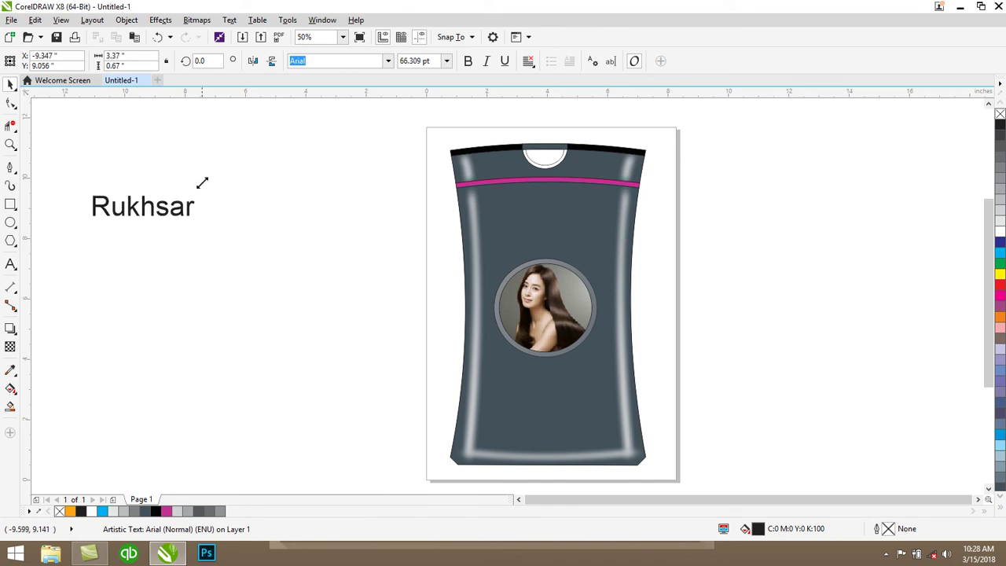
Step: Place the "Rukhsar" text centred below the magenta stripe and fill it with 10% black
drag(137, 211, 543, 223)
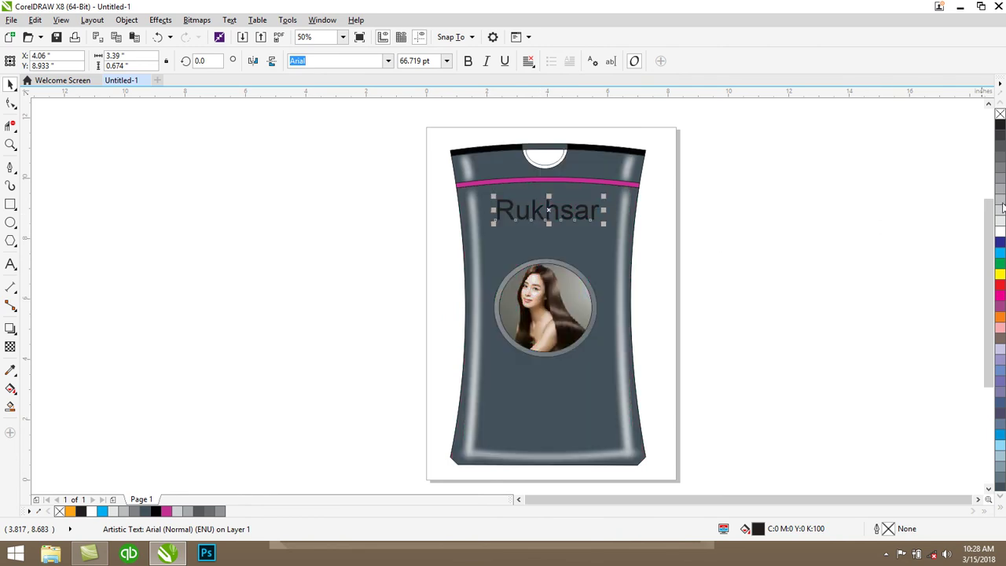
click(1000, 234)
click(1000, 227)
click(888, 225)
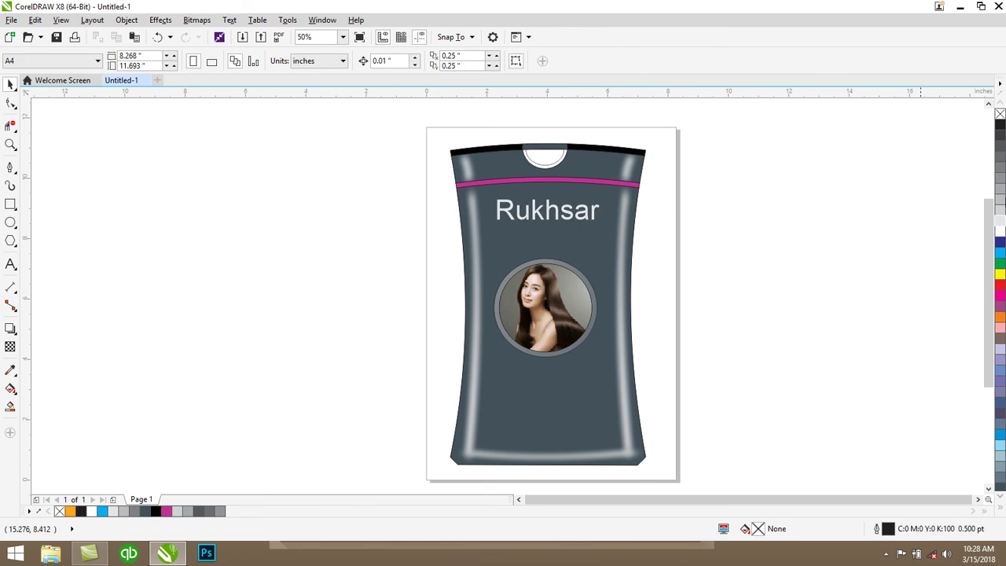
click(540, 214)
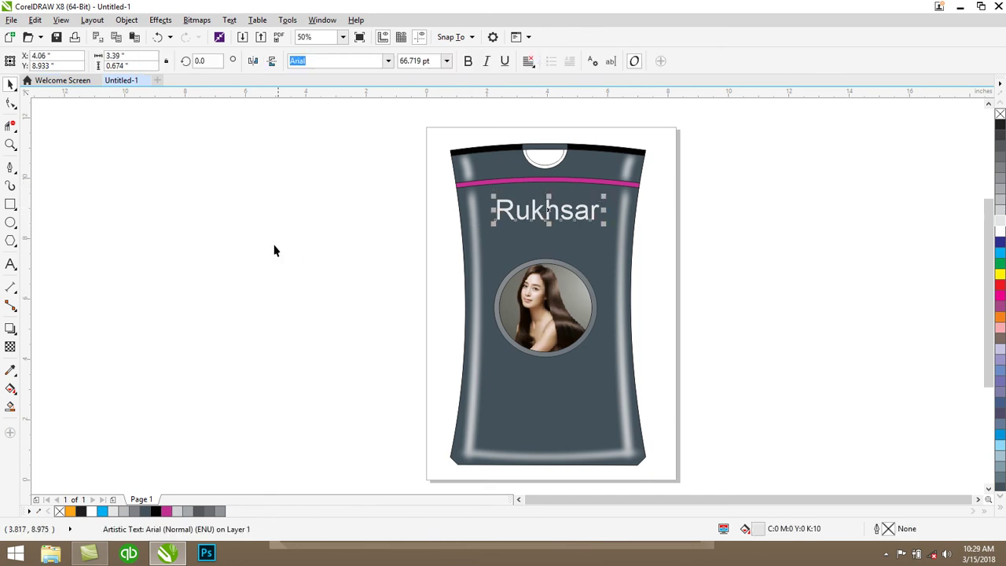
Step: Add the artistic text "Shampoo" and place it between the brand name and the circular photo
click(67, 259)
click(10, 264)
click(187, 275)
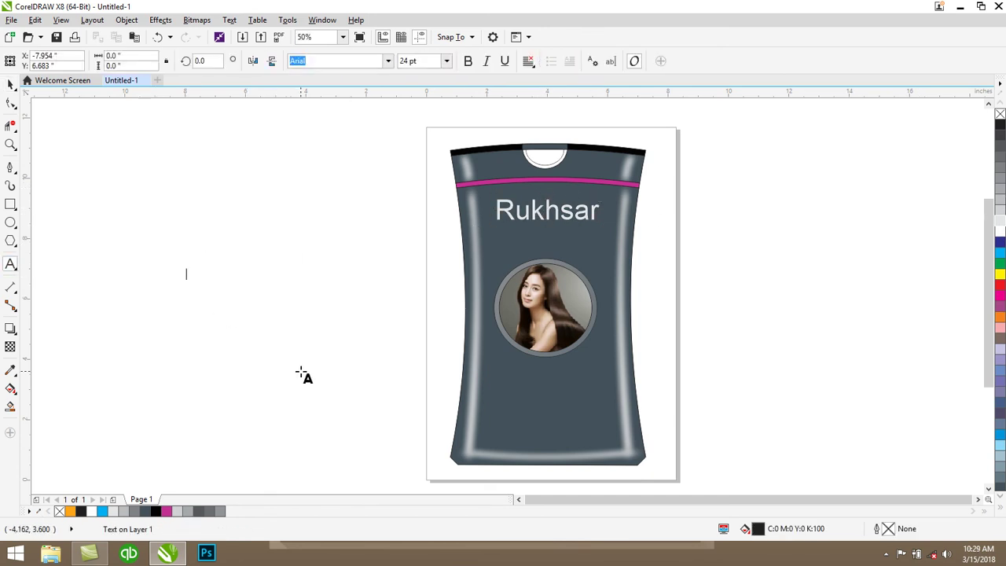
text(Sham)
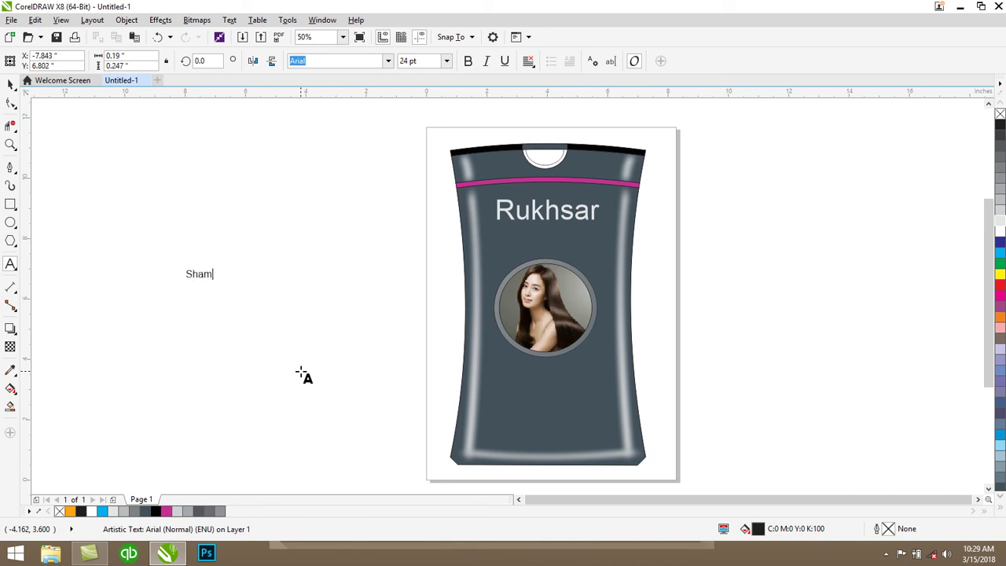
text(poo)
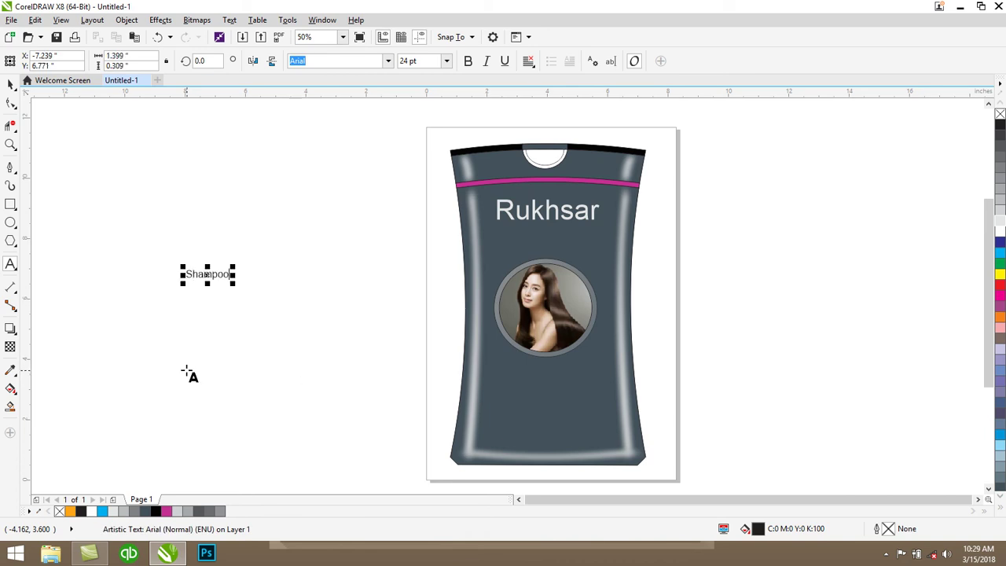
click(11, 83)
drag(192, 284, 548, 239)
Step: Give the "Shampoo" text a 10% black fill and outline, and make it bold
click(999, 220)
right_click(999, 220)
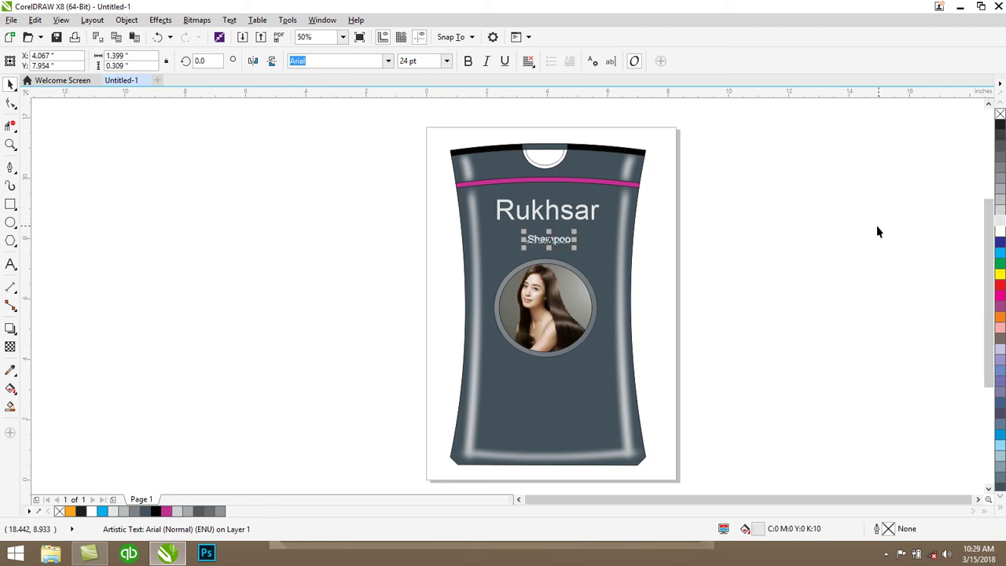
click(471, 63)
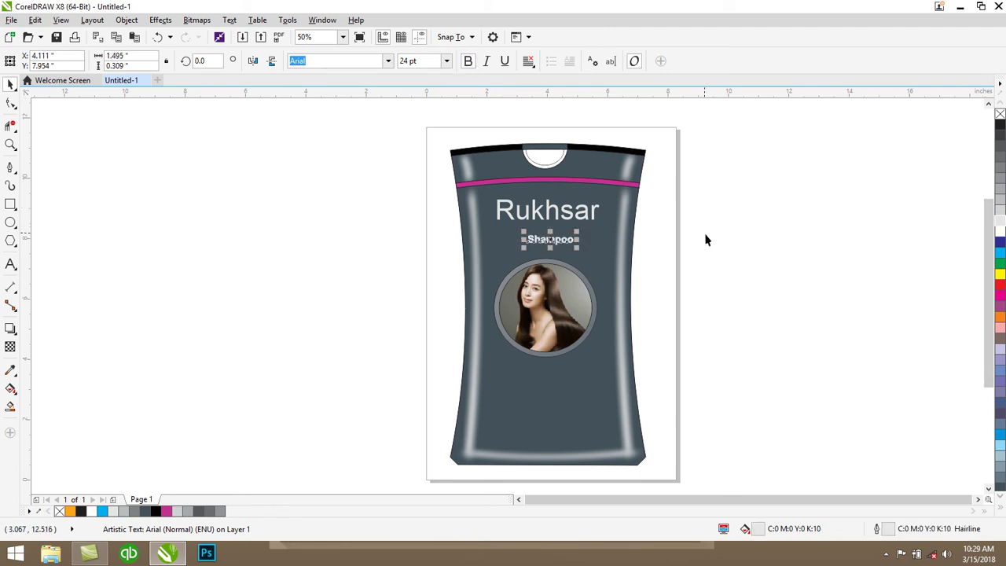
Step: Change the brand name to capitals, "RUKHSAR", and recentre it above the "Shampoo" text
click(551, 219)
click(10, 265)
drag(597, 220, 520, 220)
text(UKHSAR)
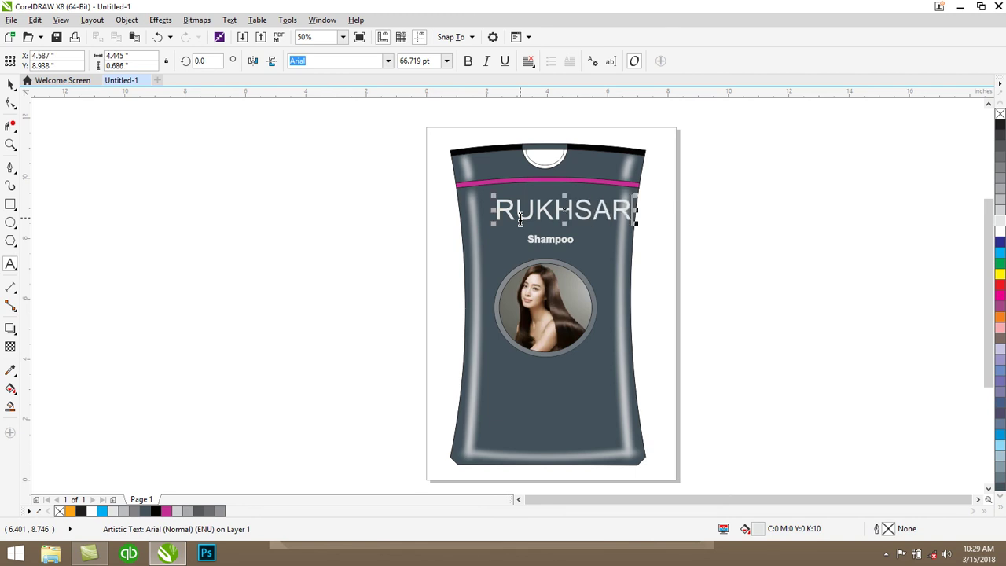
click(10, 84)
drag(572, 208, 560, 214)
Step: Set the "RUKHSAR" text to 48 pt bold and centre it above "Shampoo"
click(446, 61)
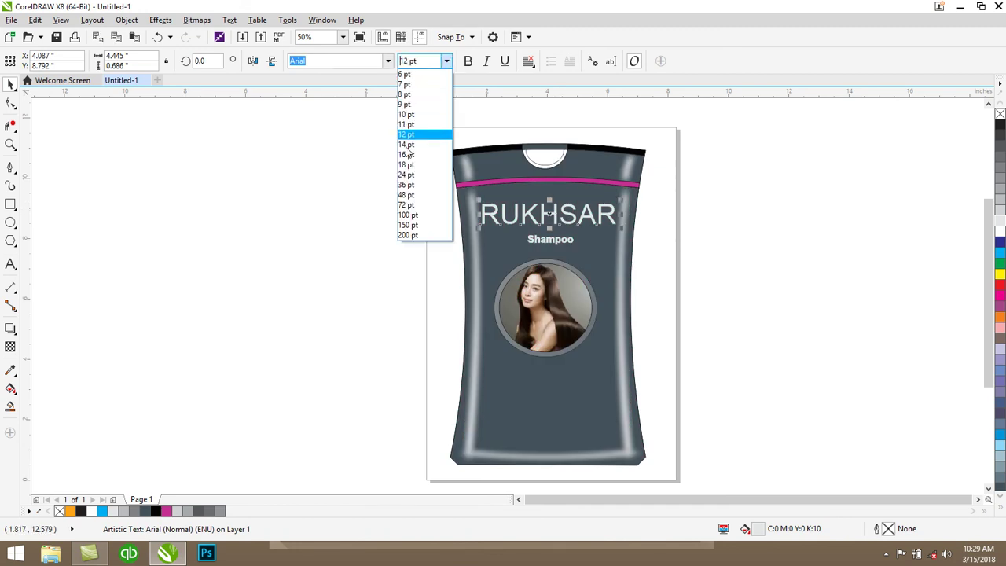
click(406, 195)
drag(567, 220, 584, 223)
click(469, 62)
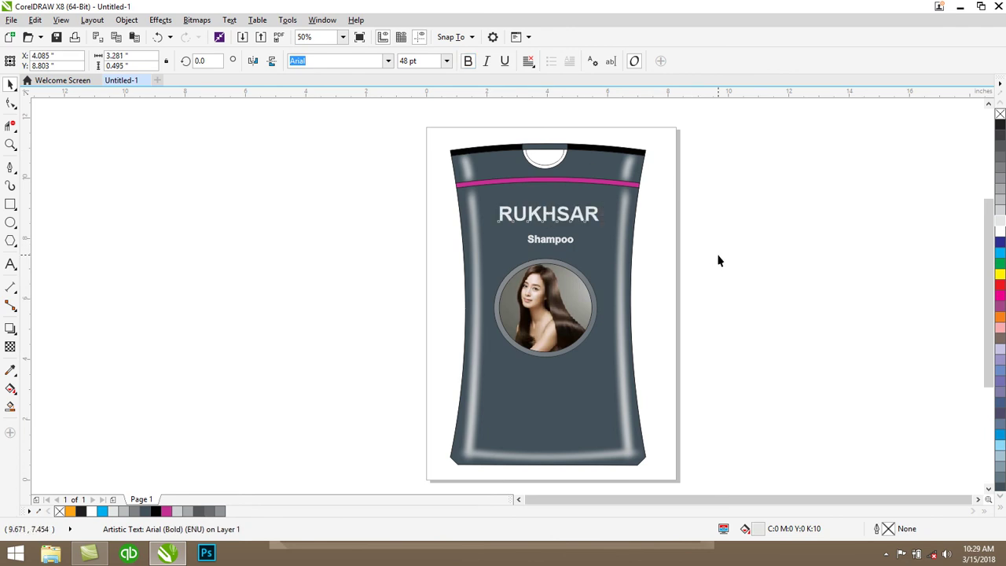
Step: Set the "Shampoo" text to 30 pt and recentre it under the brand name
click(547, 239)
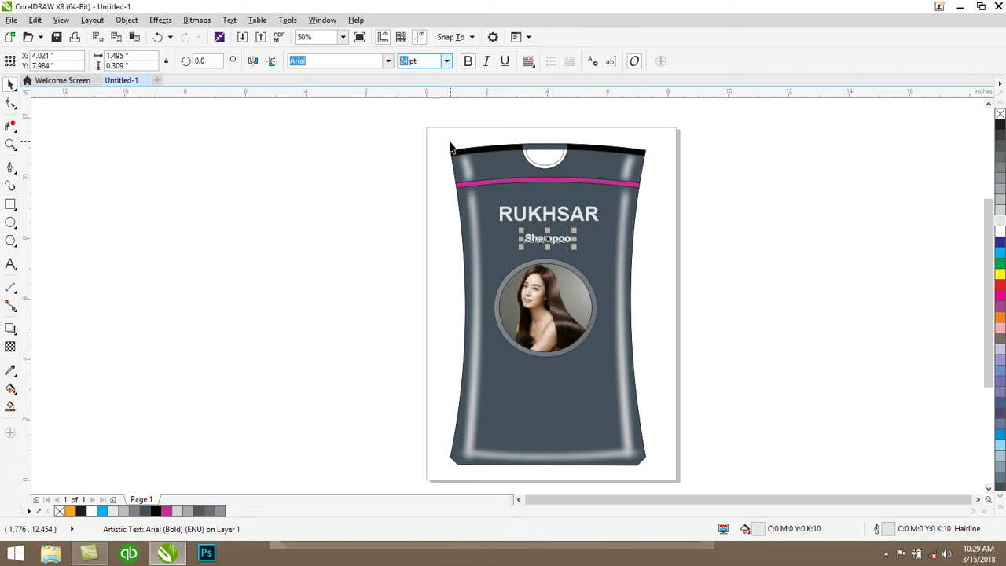
key(Return)
drag(533, 243, 528, 245)
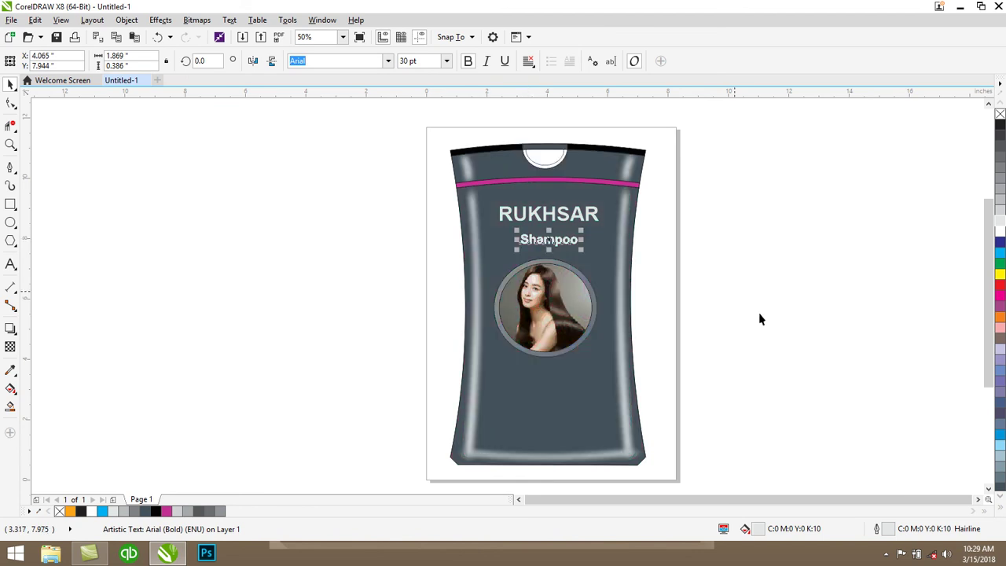
click(155, 382)
click(11, 265)
click(197, 270)
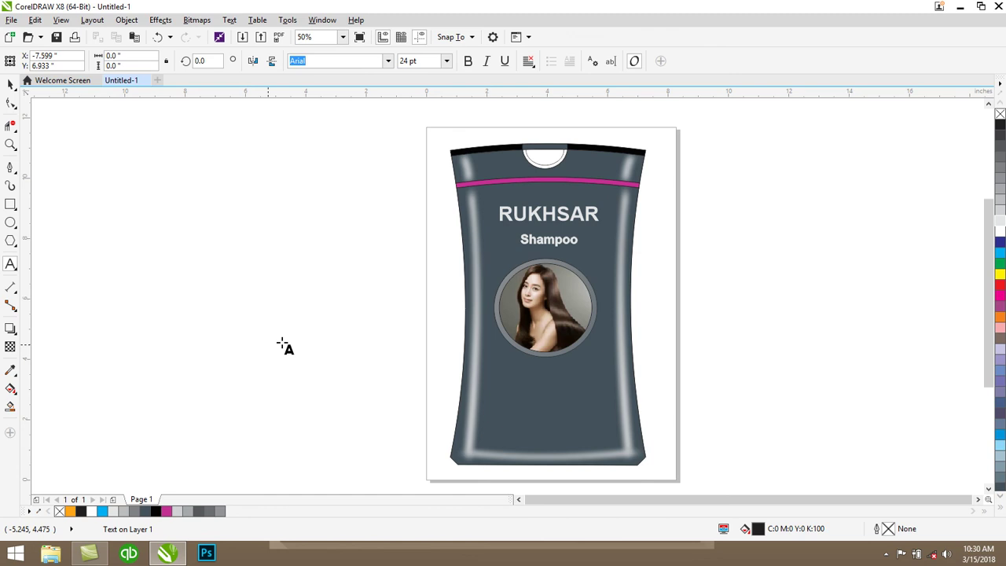
click(10, 84)
Step: Duplicate the "Shampoo" text and place the copy just below the circular photo
click(551, 243)
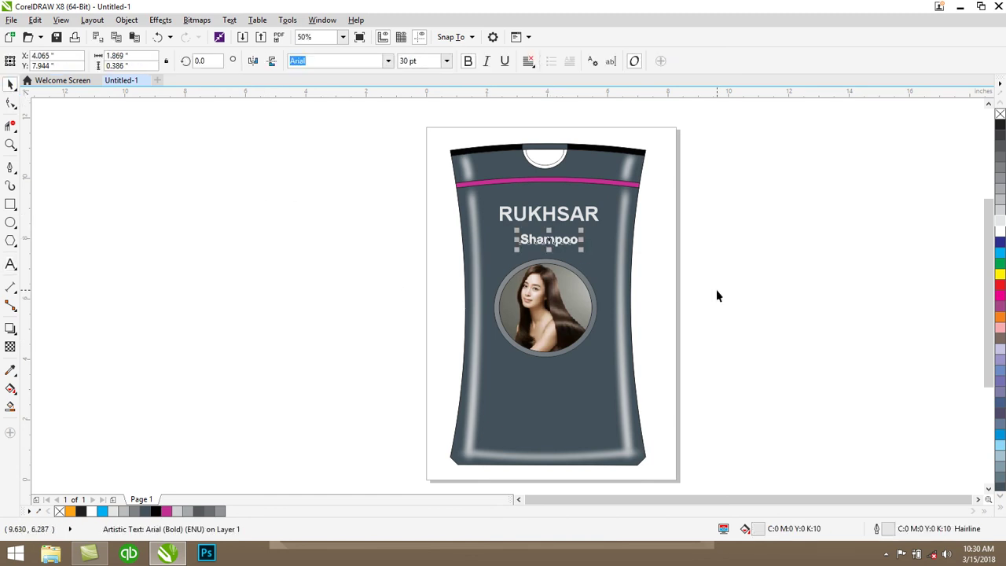
key(ctrl+d)
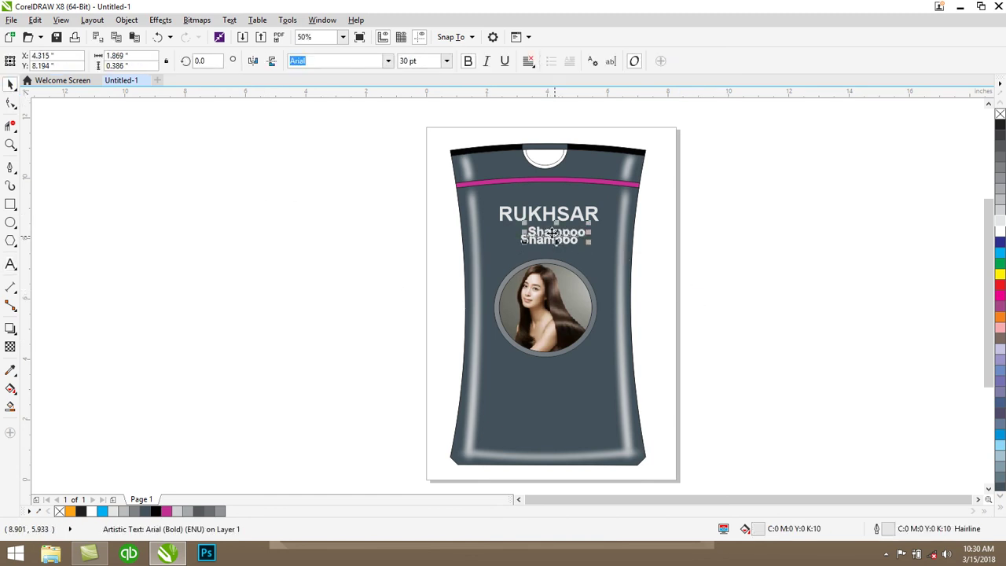
drag(554, 236, 554, 377)
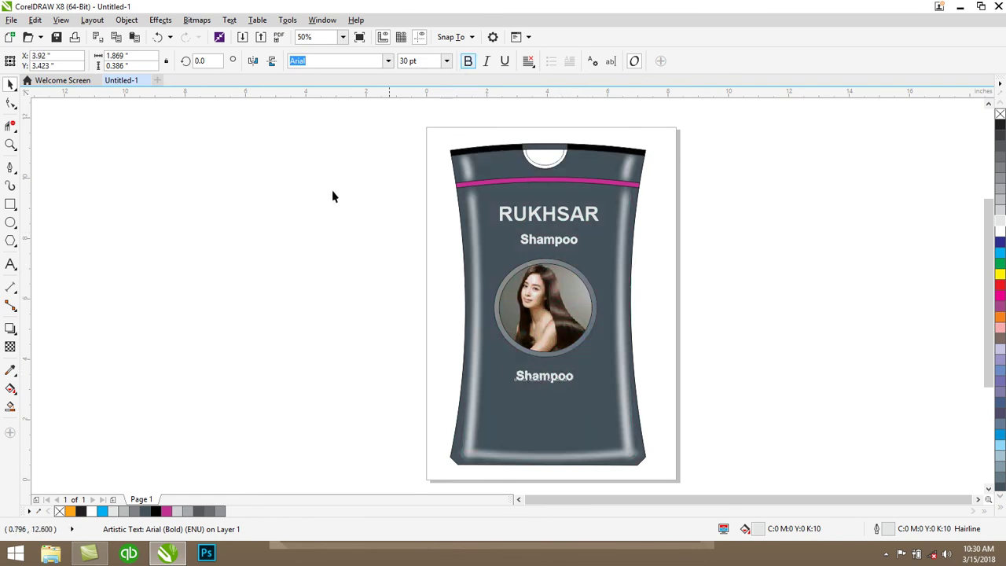
Step: Replace the lower "Shampoo" copy with the two-line text "Here you can" / "have it for"
click(10, 265)
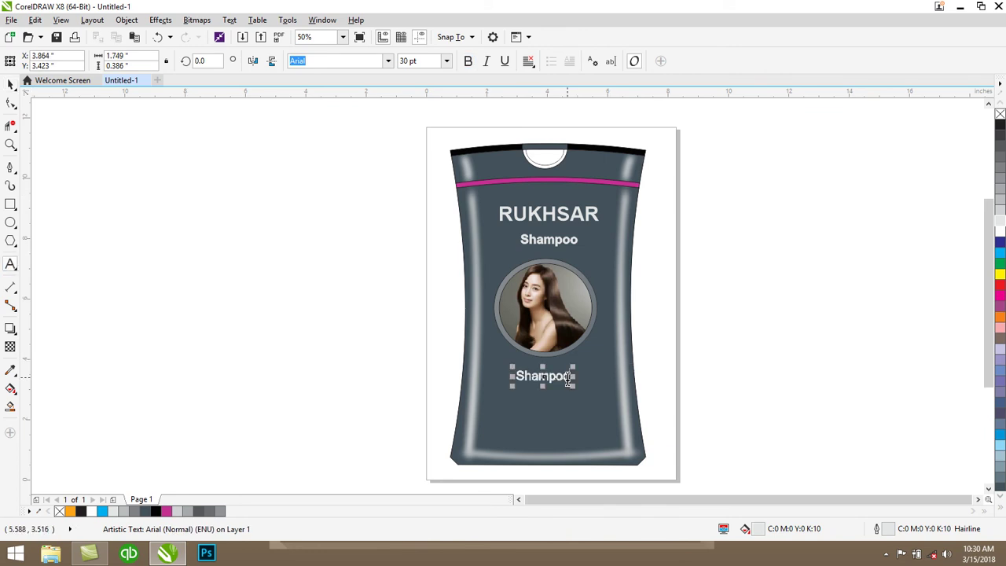
double_click(542, 378)
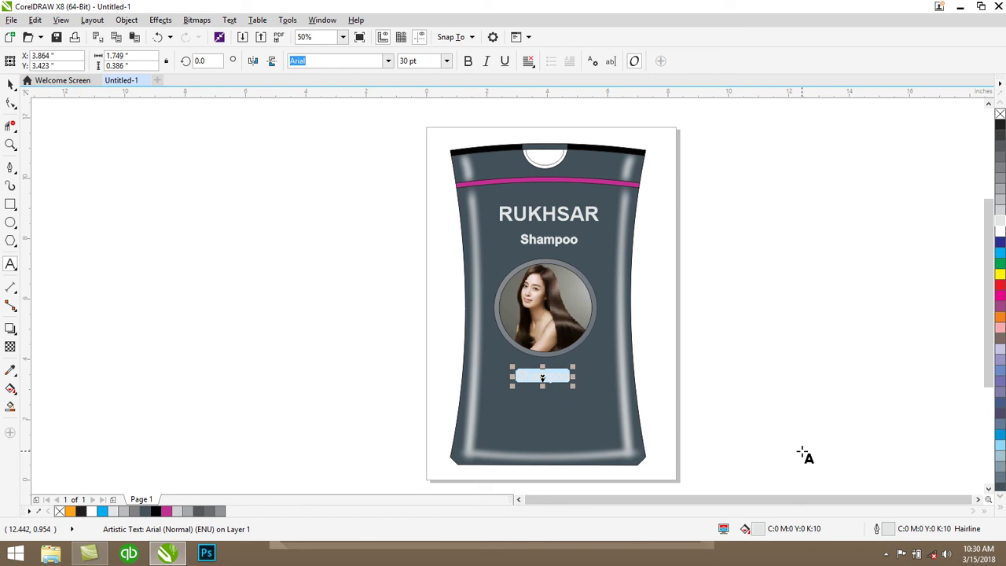
text(Here you can )
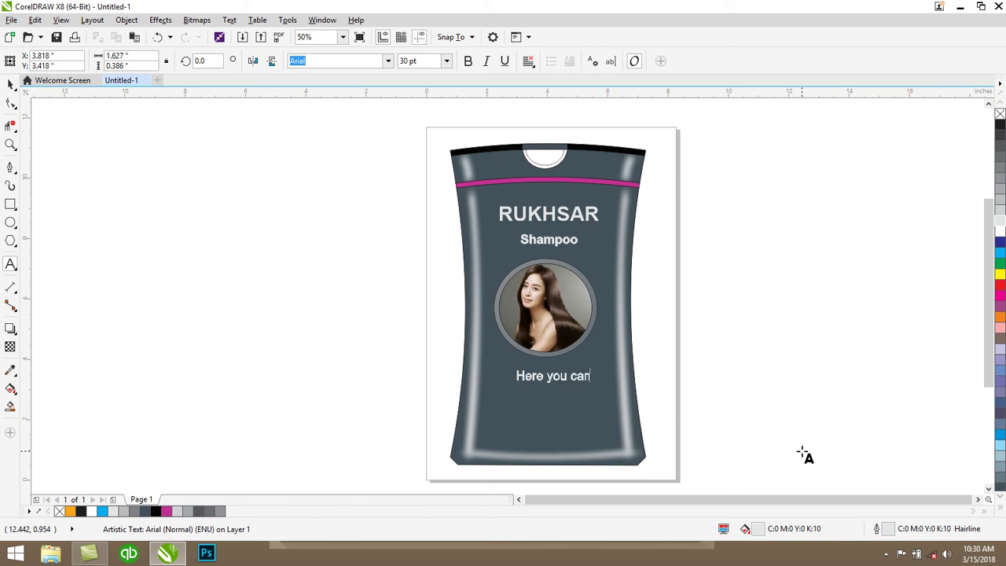
text(have it i)
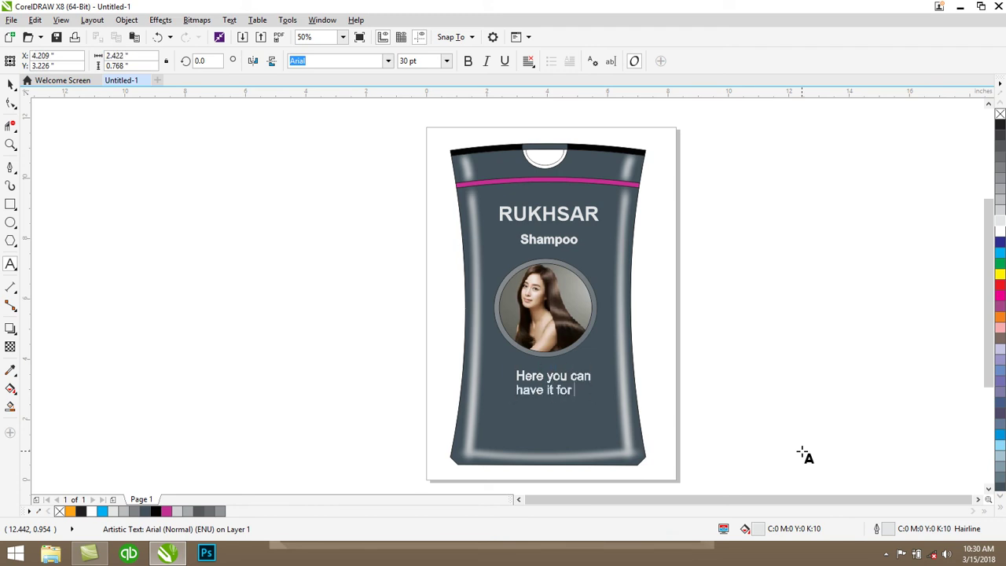
Step: Replace the draft tagline with "Reasonable for Eevery" above "kind of Hairs", indenting the second line with spaces to centre it
key(BackSpace)
key(BackSpace)
key(BackSpace)
key(BackSpace)
key(BackSpace)
key(BackSpace)
key(BackSpace)
key(BackSpace)
key(BackSpace)
key(BackSpace)
key(BackSpace)
key(BackSpace)
key(BackSpace)
key(BackSpace)
key(BackSpace)
key(BackSpace)
key(BackSpace)
key(BackSpace)
key(BackSpace)
key(BackSpace)
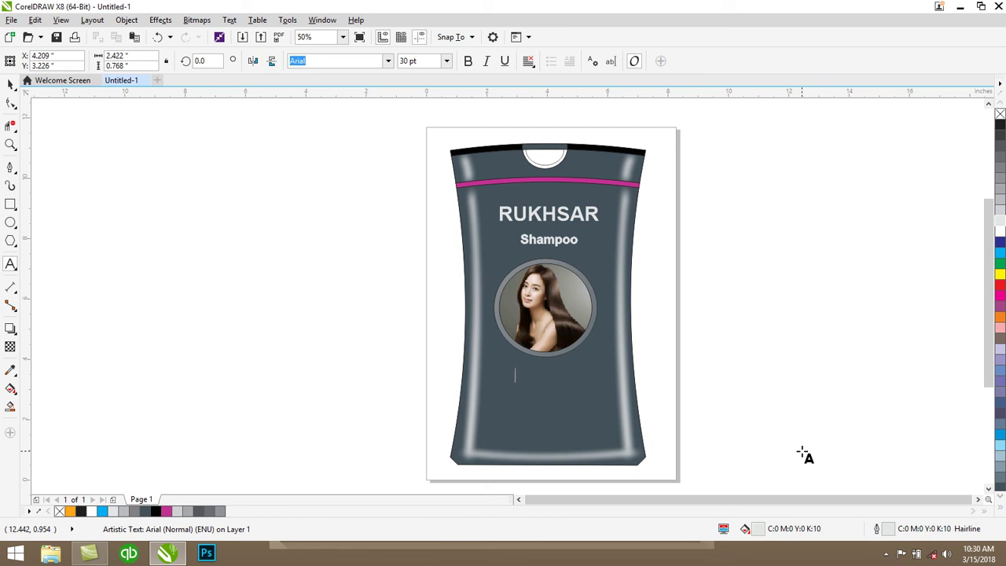
text(Reasonable)
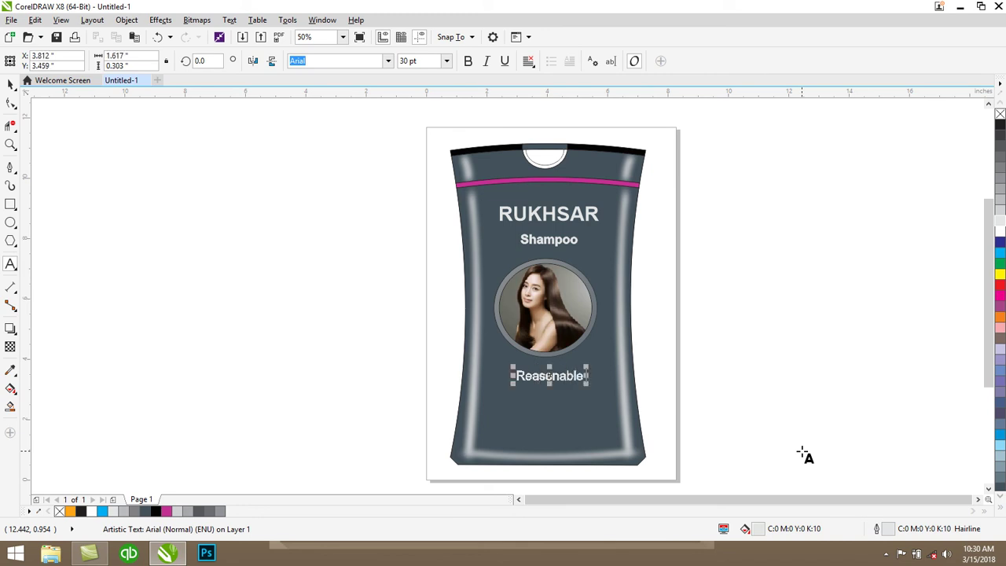
text( for E)
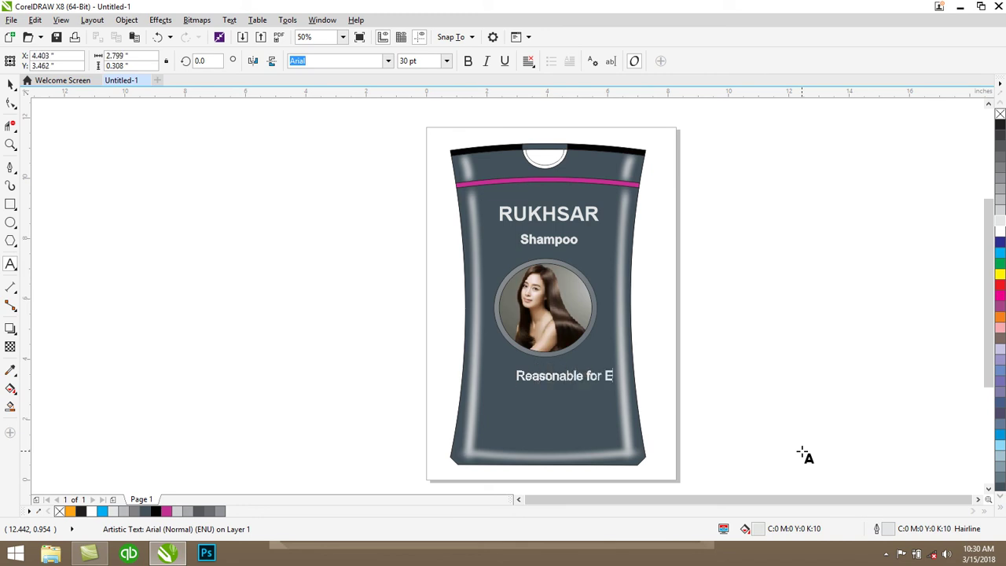
text(ac)
key(BackSpace)
key(BackSpace)
text(every)
key(Return)
text(king)
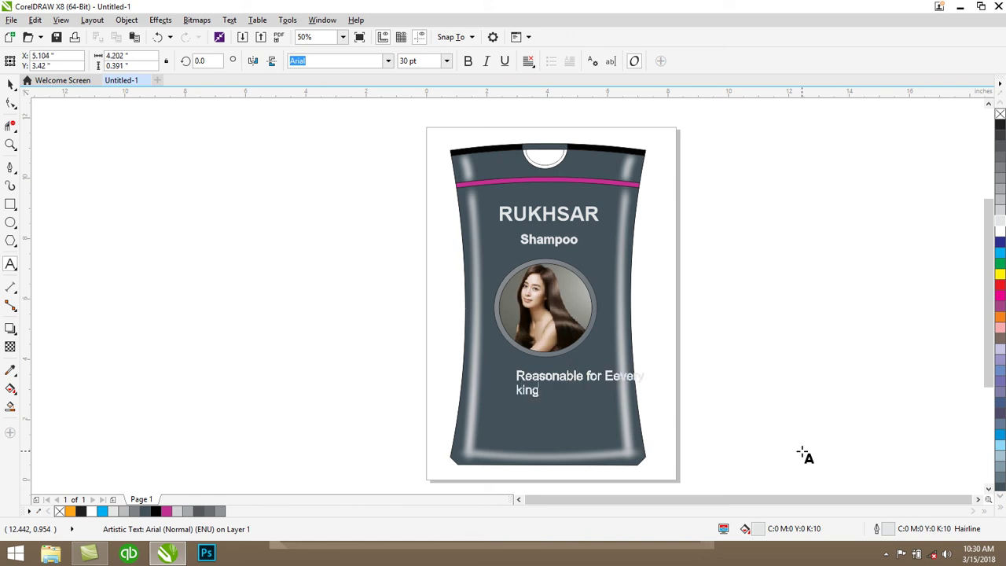
key(BackSpace)
text(d of Hairs)
click(517, 389)
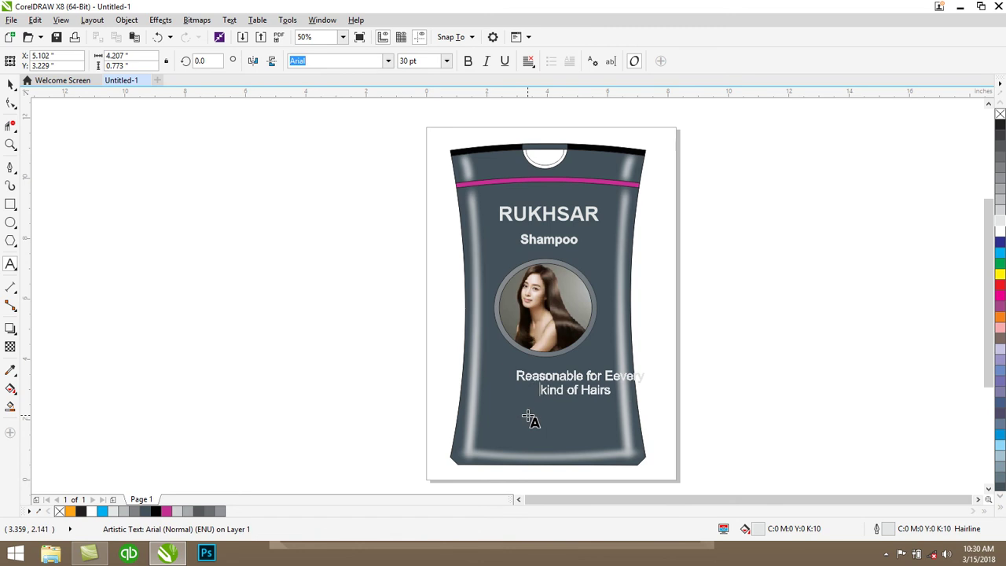
Step: Centre the tagline below the circular photo and give it a K:10 fill with a K:20 outline
click(11, 84)
drag(563, 375, 534, 384)
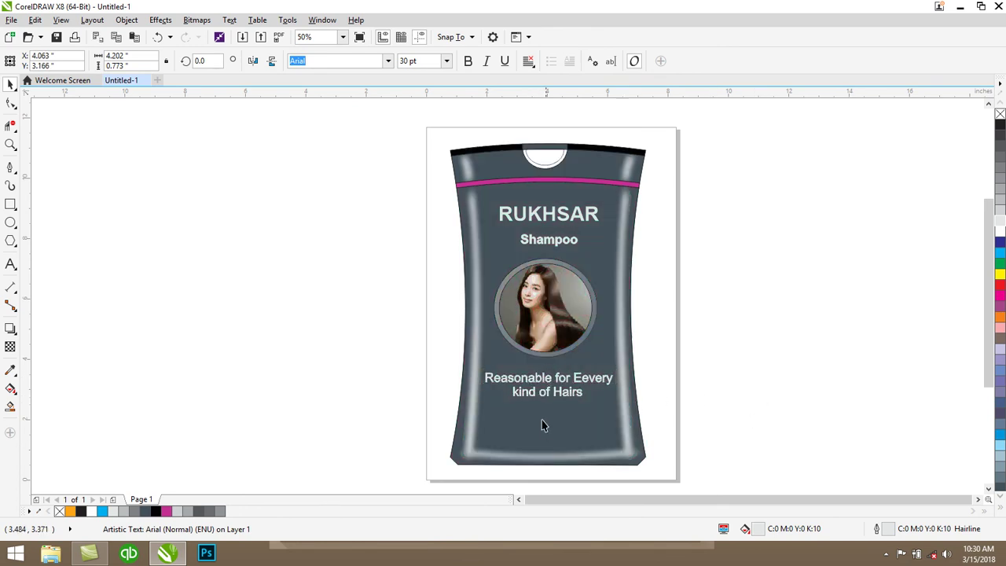
click(548, 394)
click(489, 372)
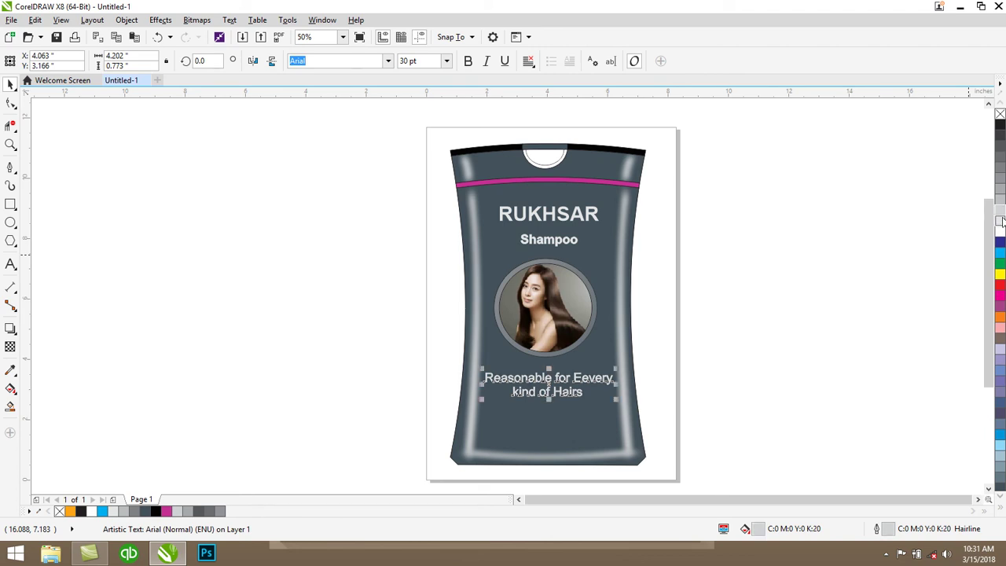
click(711, 422)
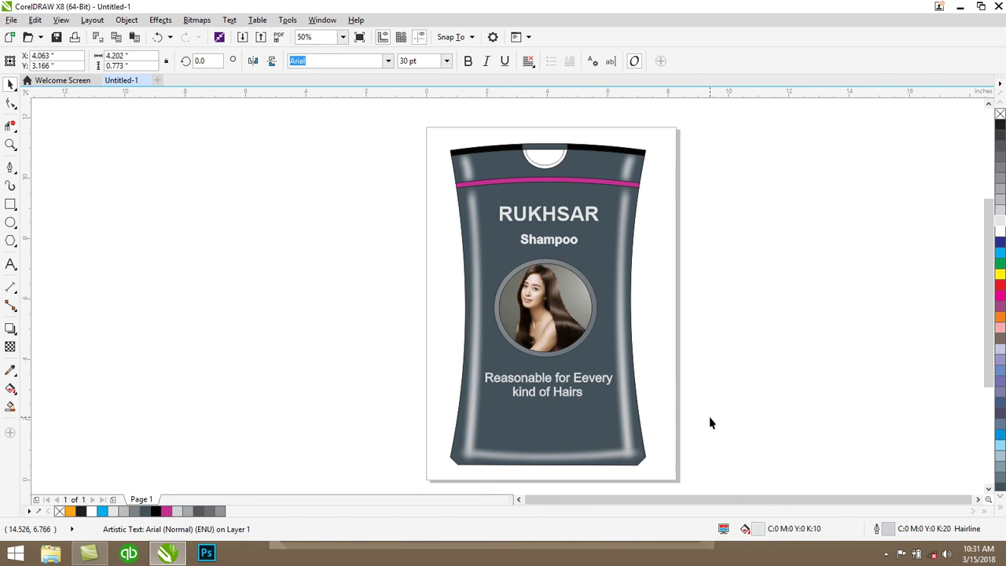
Step: Try red, black, cyan, green, blue and lighter slate fills on the package body, and restore its dark slate fill
click(641, 264)
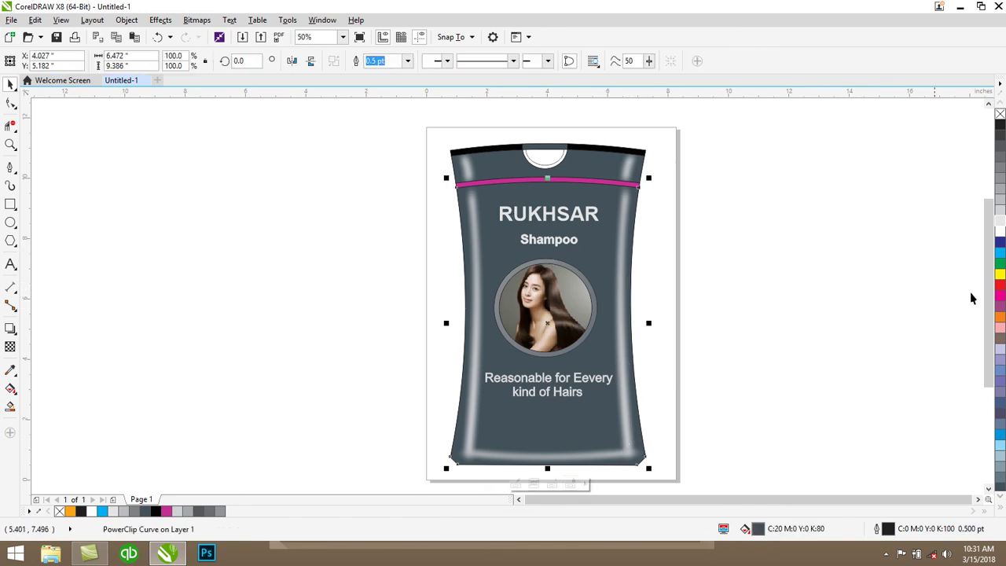
click(1000, 286)
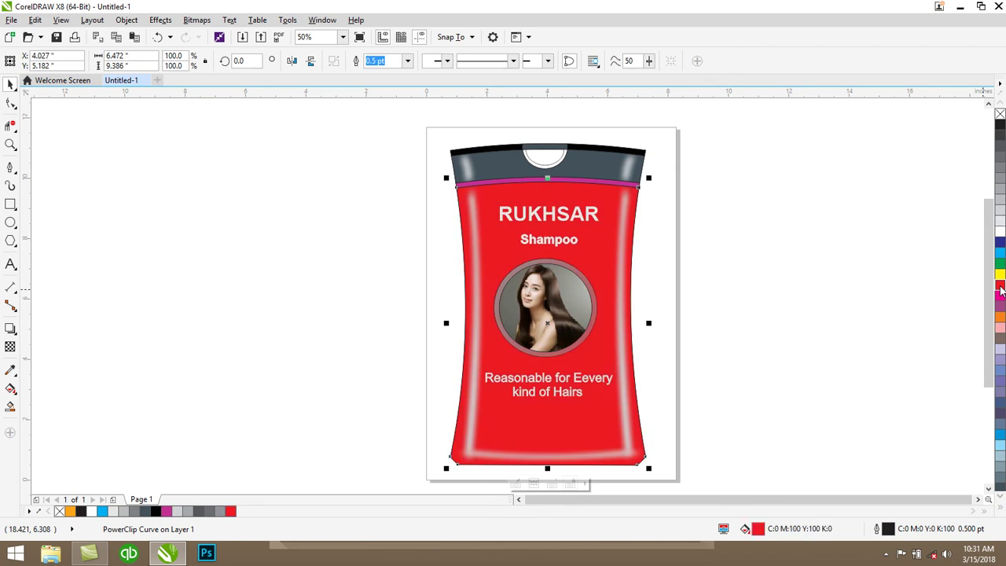
click(1001, 128)
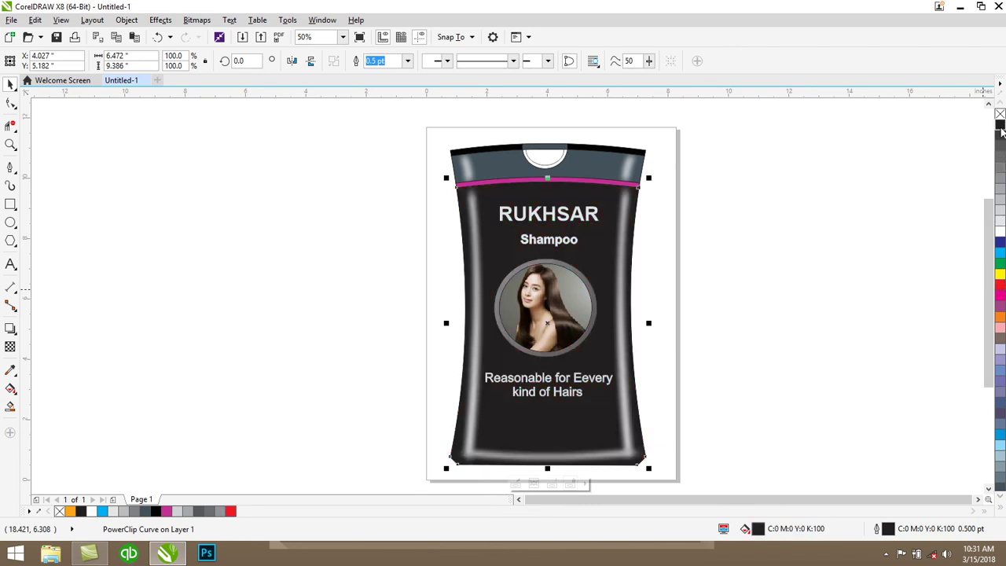
click(999, 255)
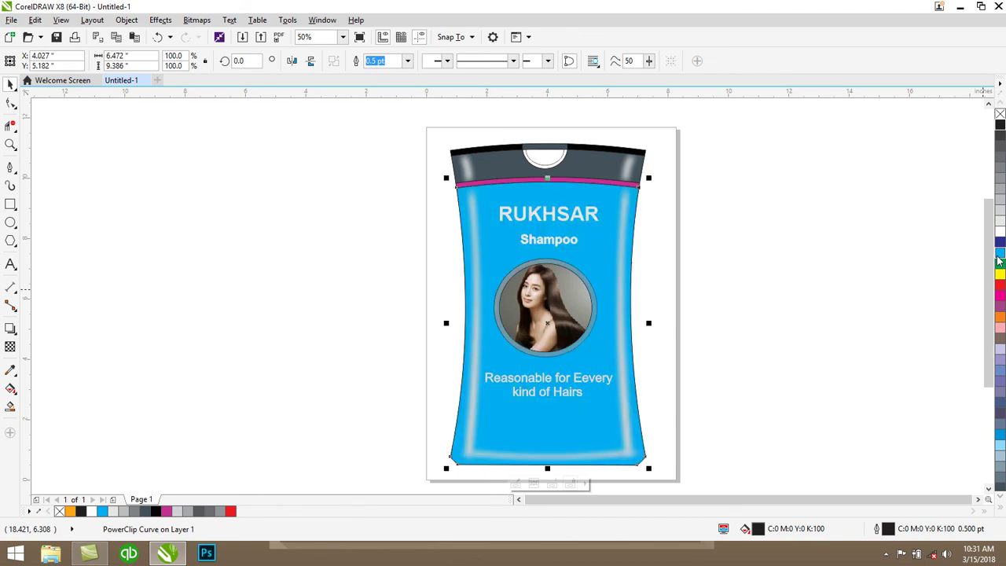
click(1000, 265)
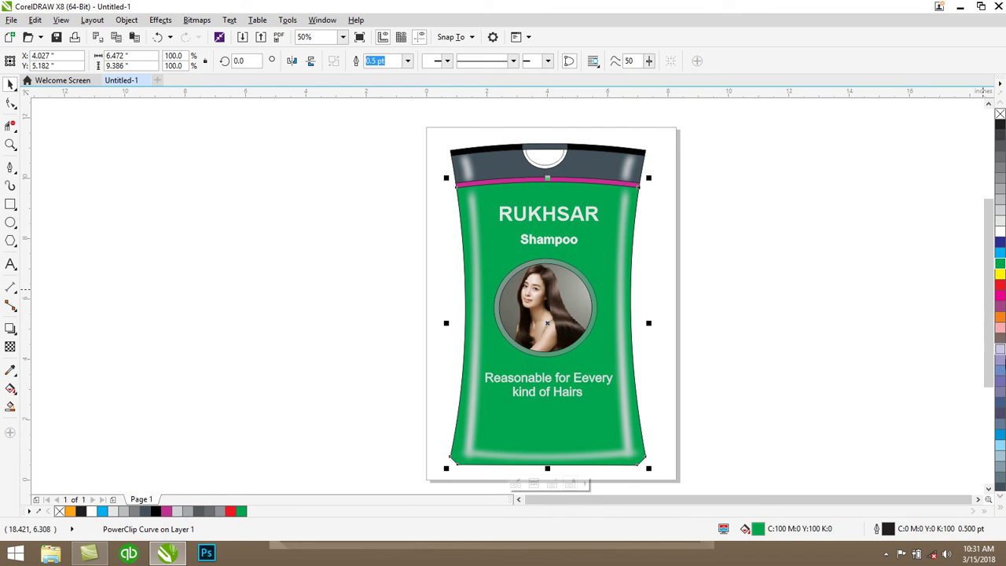
click(1000, 435)
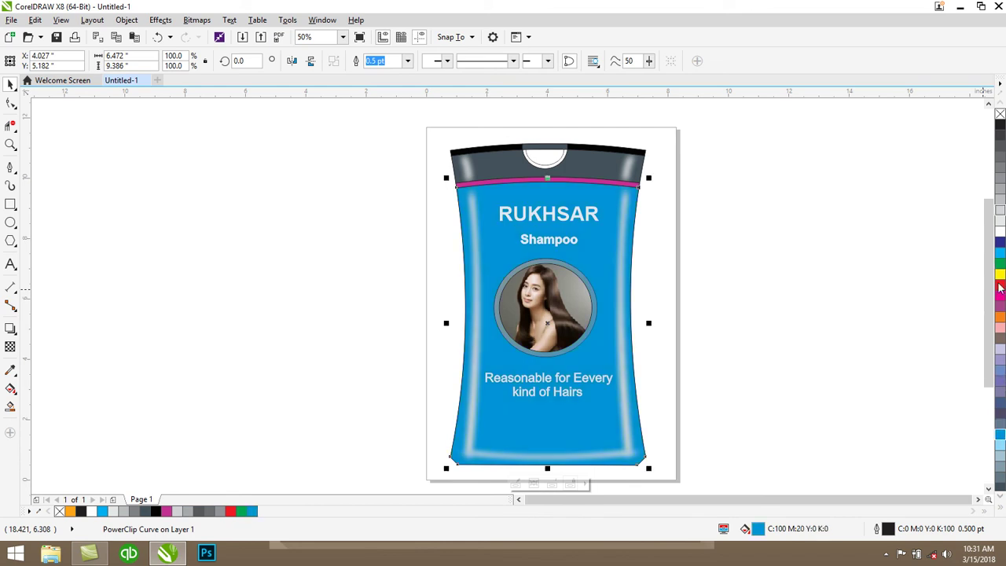
click(1001, 476)
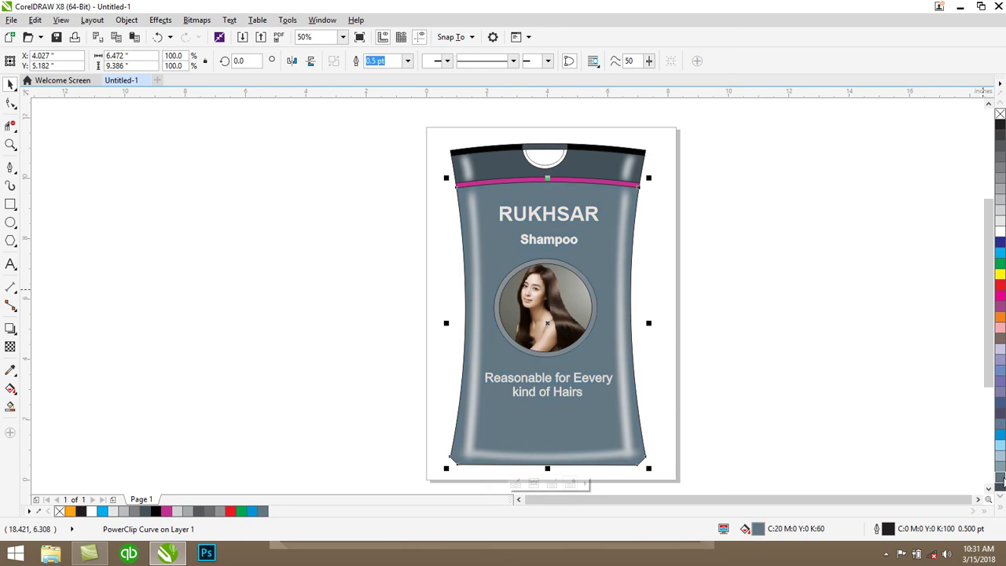
click(149, 512)
click(177, 327)
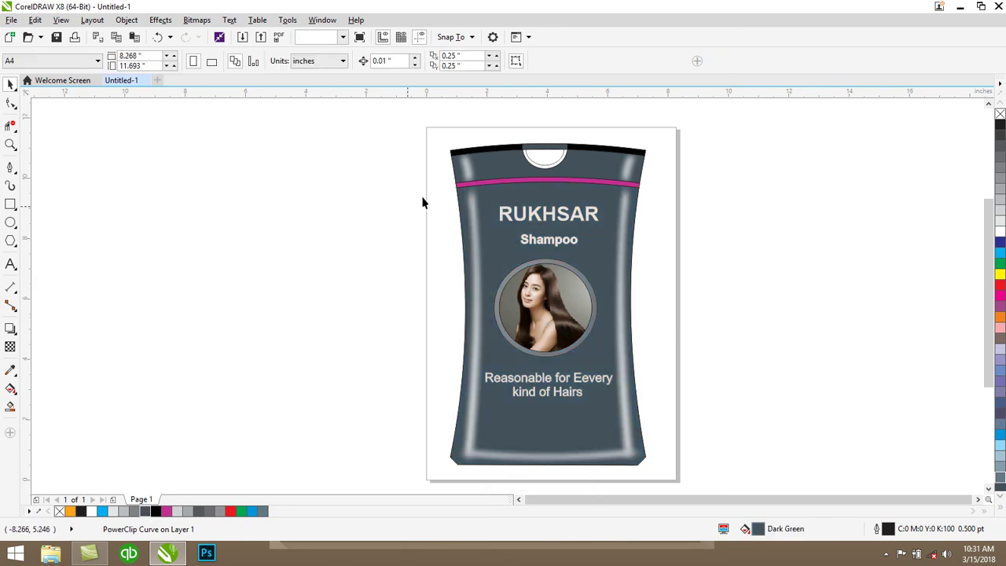
Step: Compare white, black, purple, green and cyan fills on the curved magenta stripe and settle on red (M:100 Y:100)
click(490, 186)
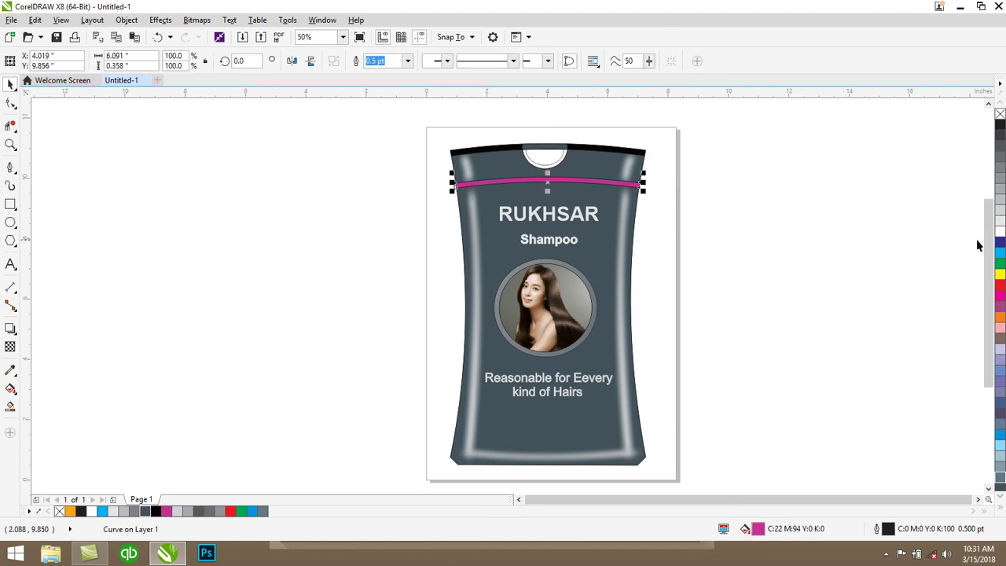
click(1000, 232)
click(810, 234)
click(594, 186)
click(1000, 287)
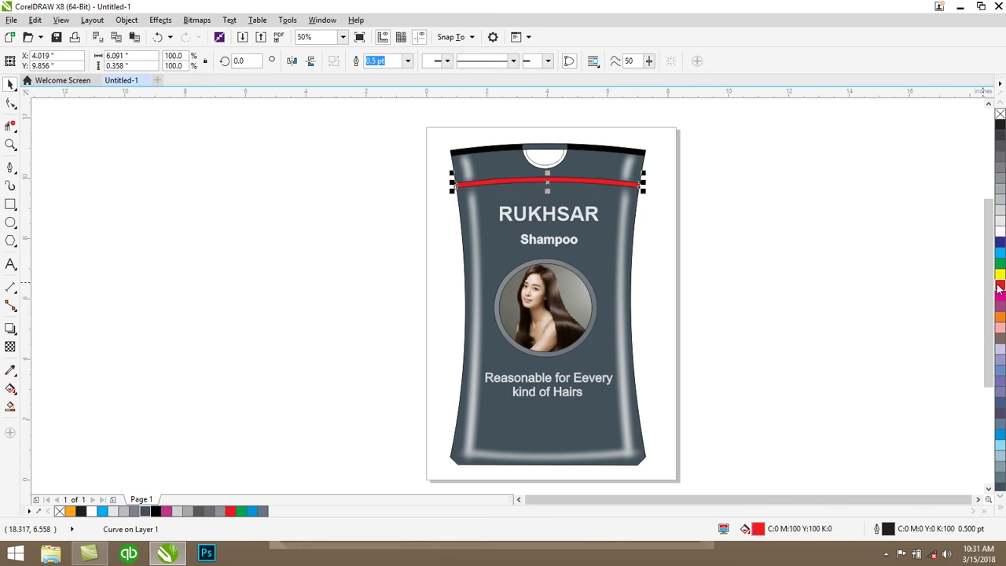
click(1000, 126)
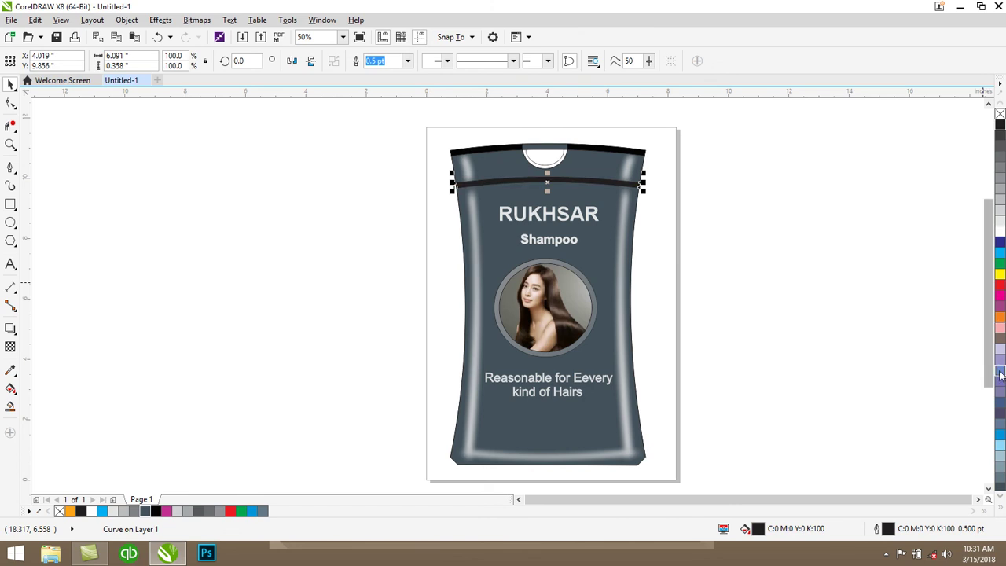
click(1000, 381)
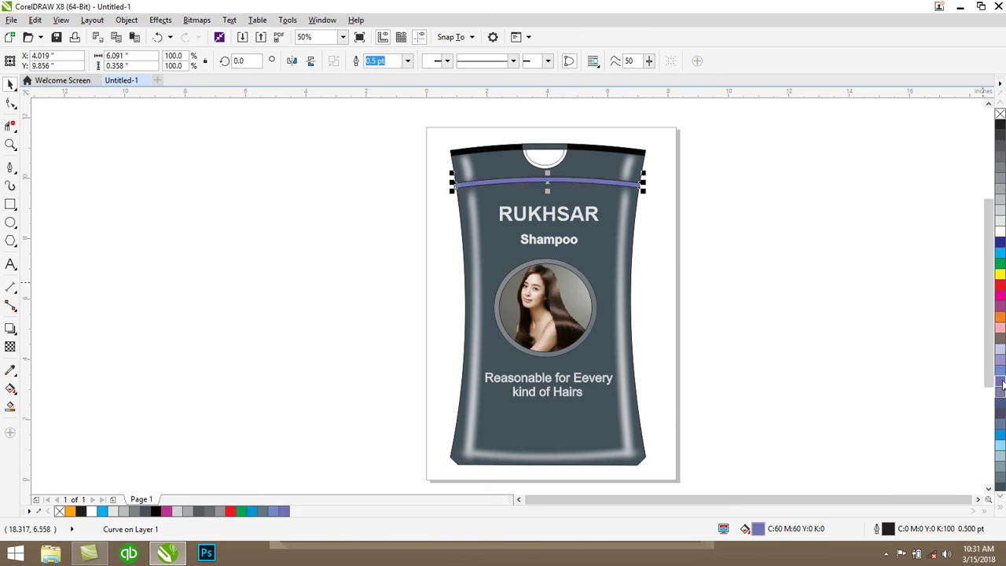
click(1001, 265)
click(1001, 252)
click(998, 286)
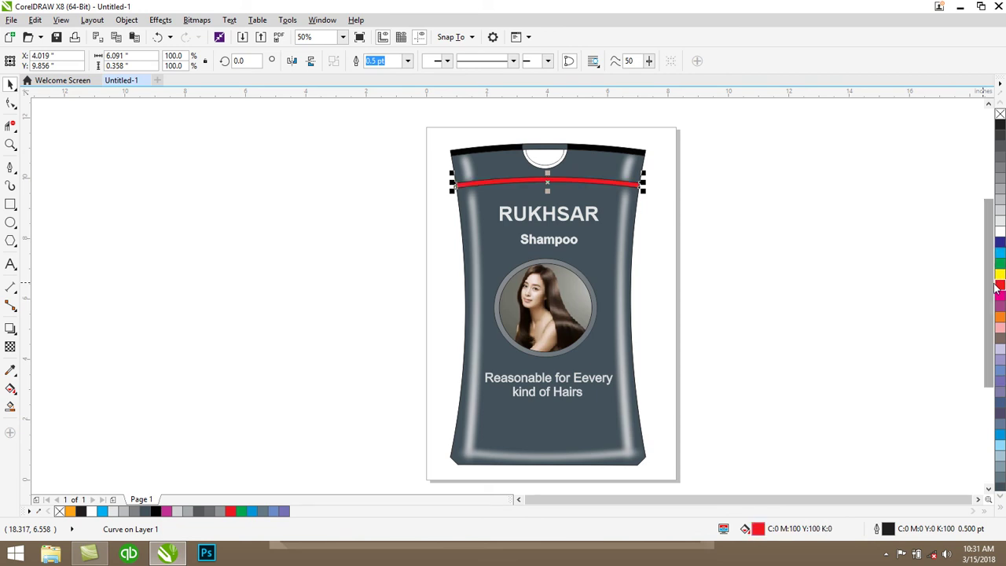
click(863, 267)
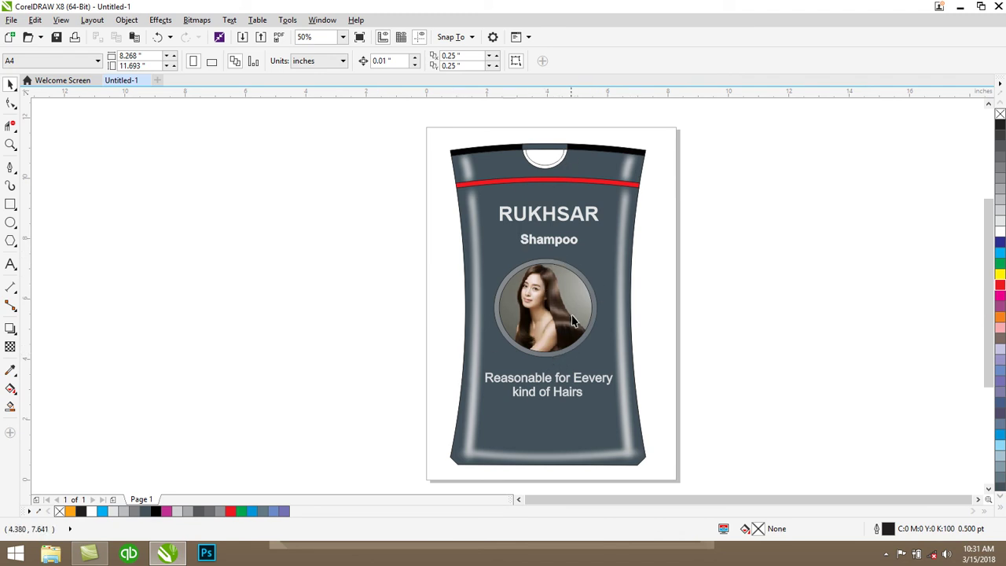
Step: Nudge the tagline slightly down beneath the circular photo
click(548, 388)
click(547, 387)
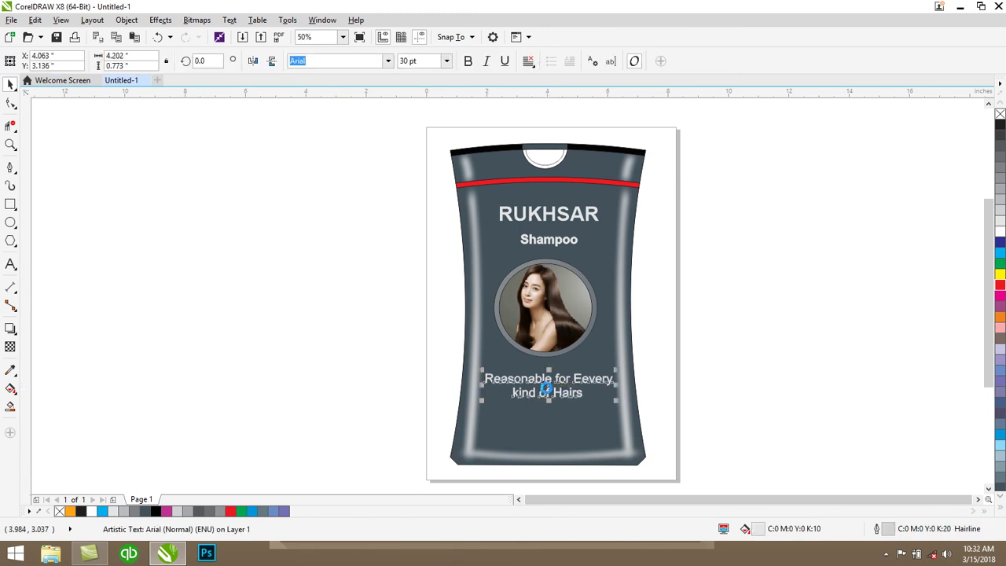
click(546, 386)
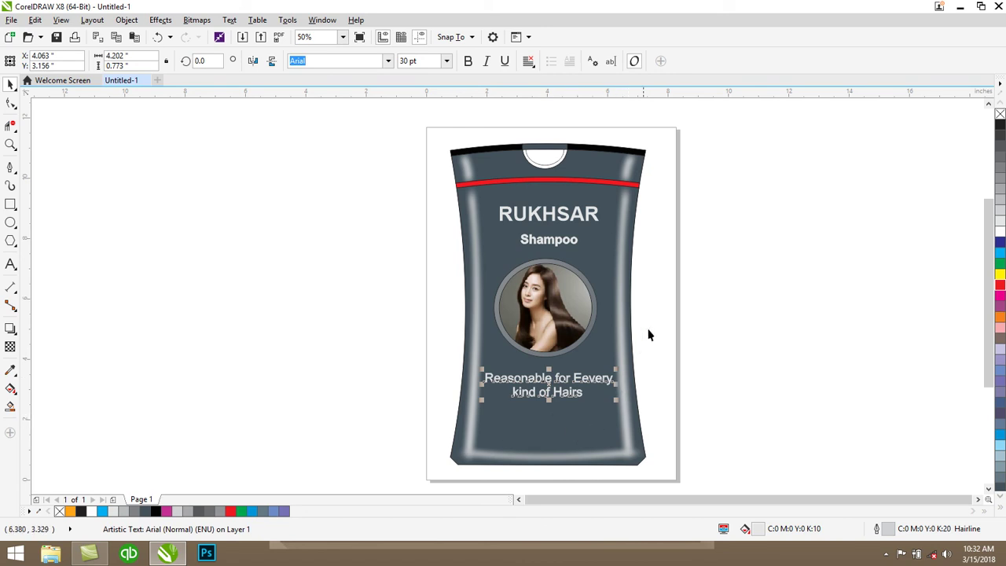
Step: Fill both black segments of the package's top band with light grey (K:30)
scroll(551, 148, up, 1)
scroll(580, 153, down, 1)
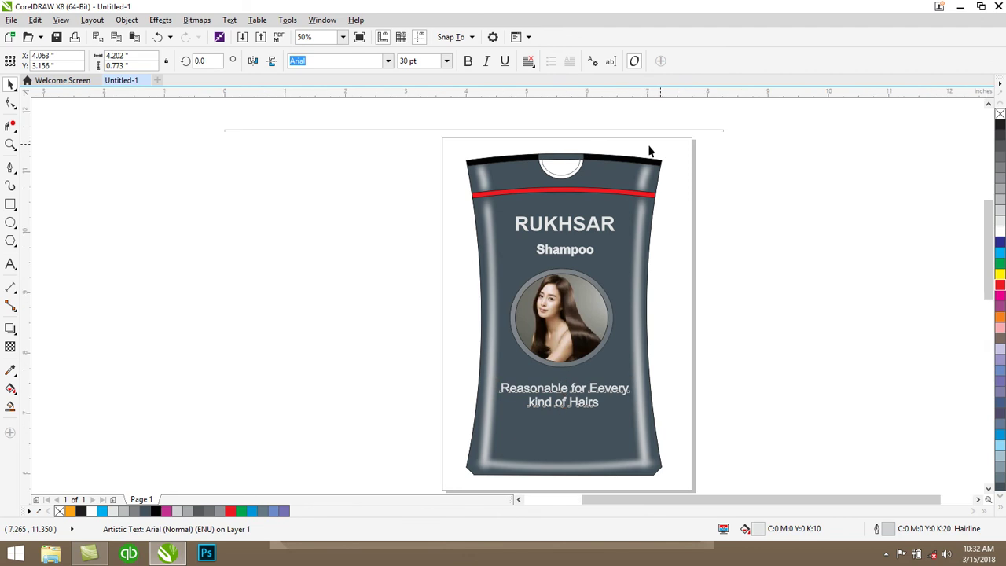
scroll(660, 145, up, 1)
click(589, 178)
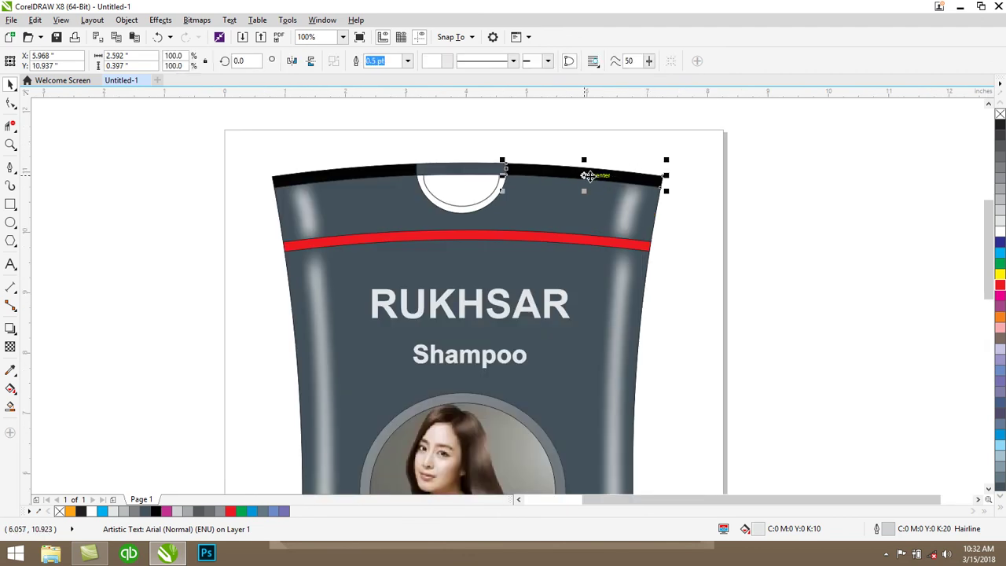
shift+click(367, 176)
click(1001, 192)
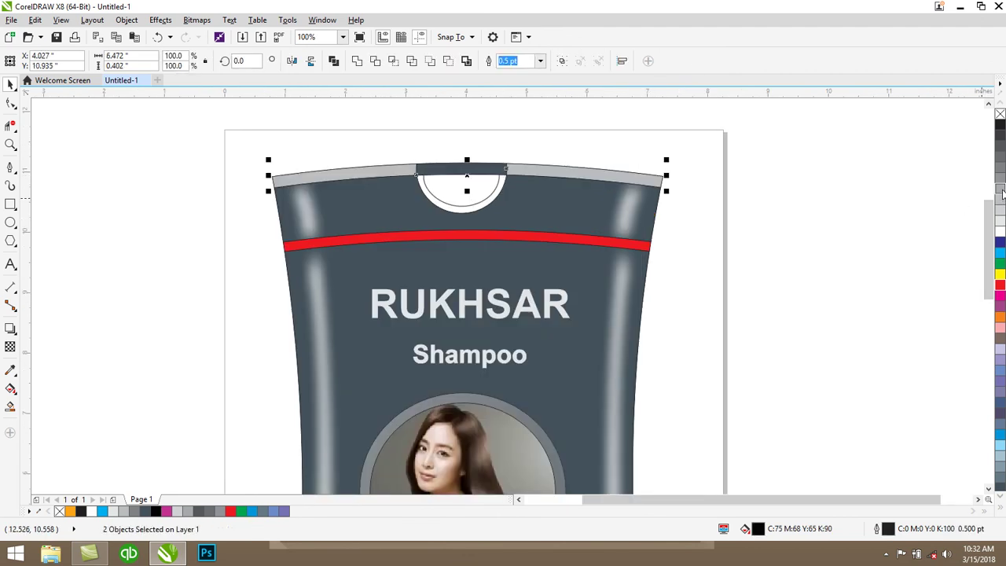
click(901, 218)
scroll(902, 227, down, 1)
scroll(919, 247, down, 1)
scroll(919, 246, up, 1)
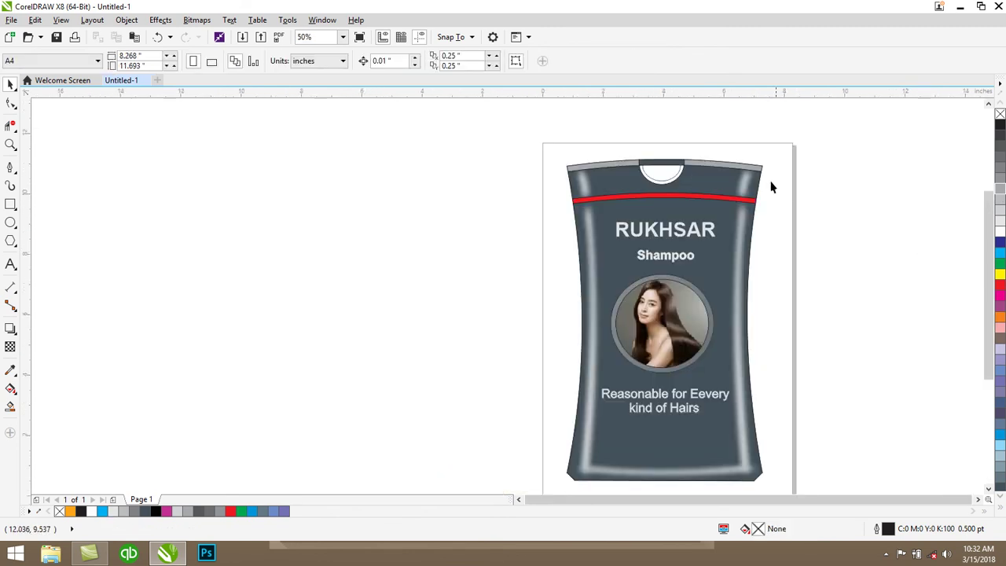
Step: Undo the light grey fill on the top band segments
click(751, 175)
key(ctrl+z)
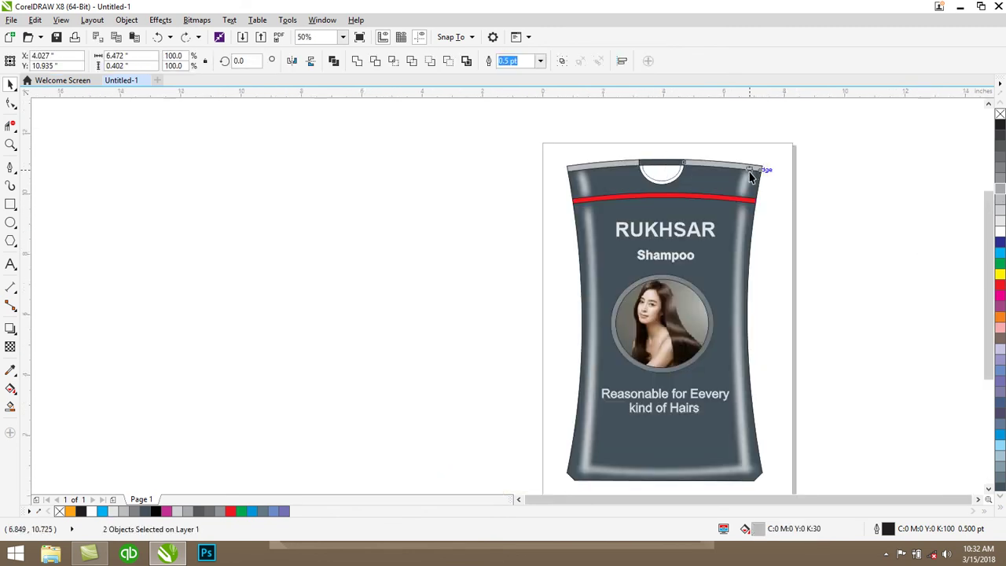
click(833, 226)
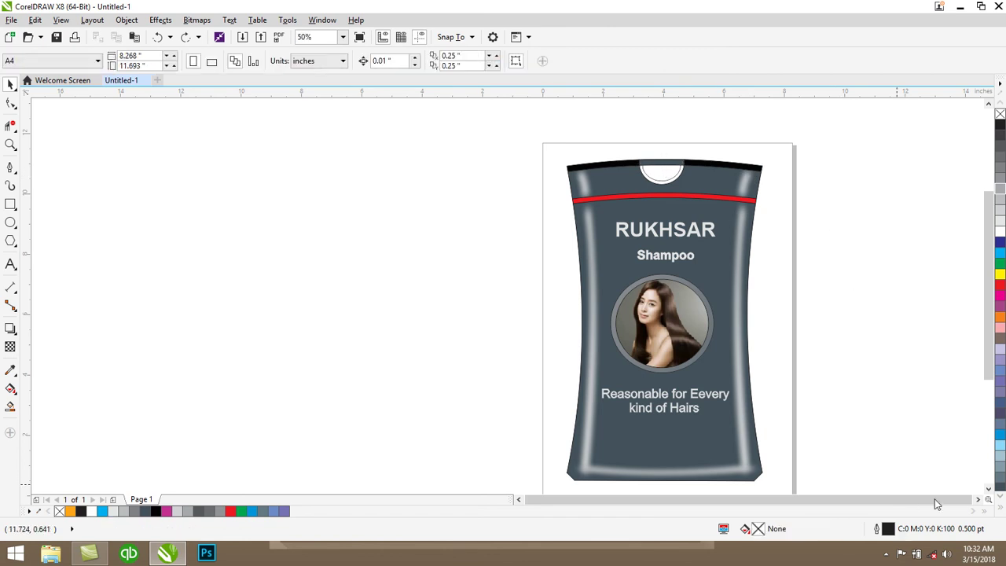
click(979, 499)
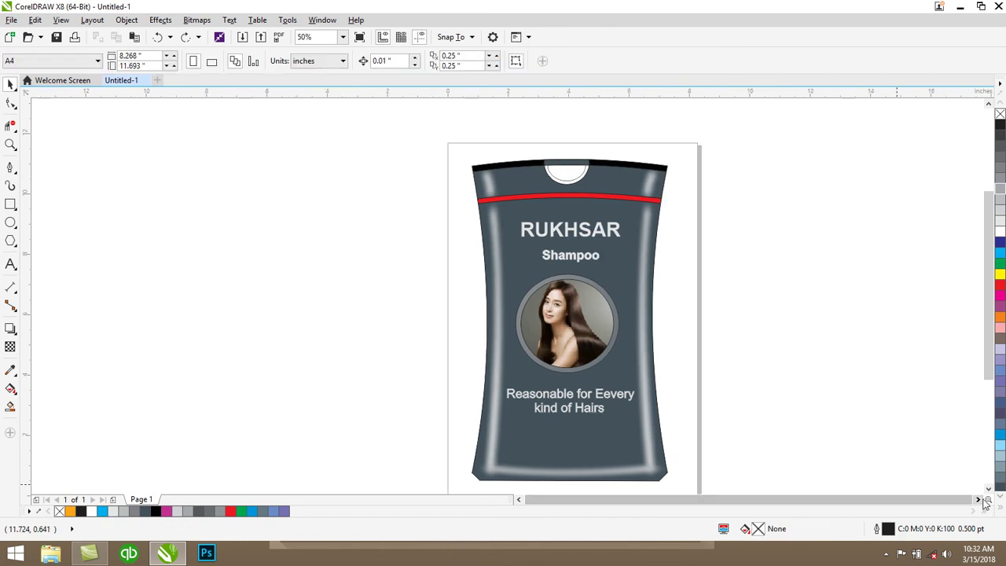
Step: Try a red fill (M:100 Y:100) on the black top band's right segment and the package's upper section around the cutout
click(634, 168)
click(623, 164)
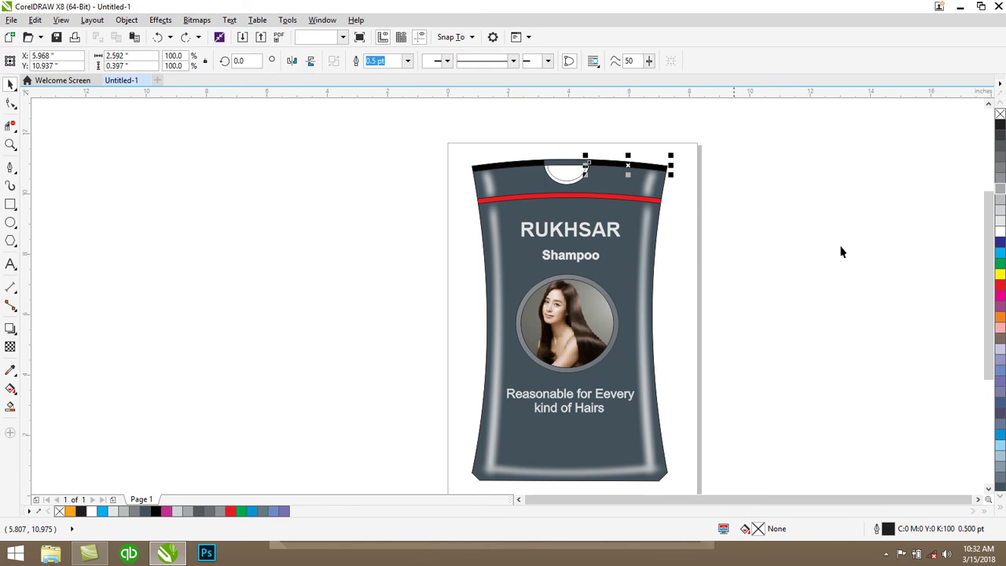
click(1001, 286)
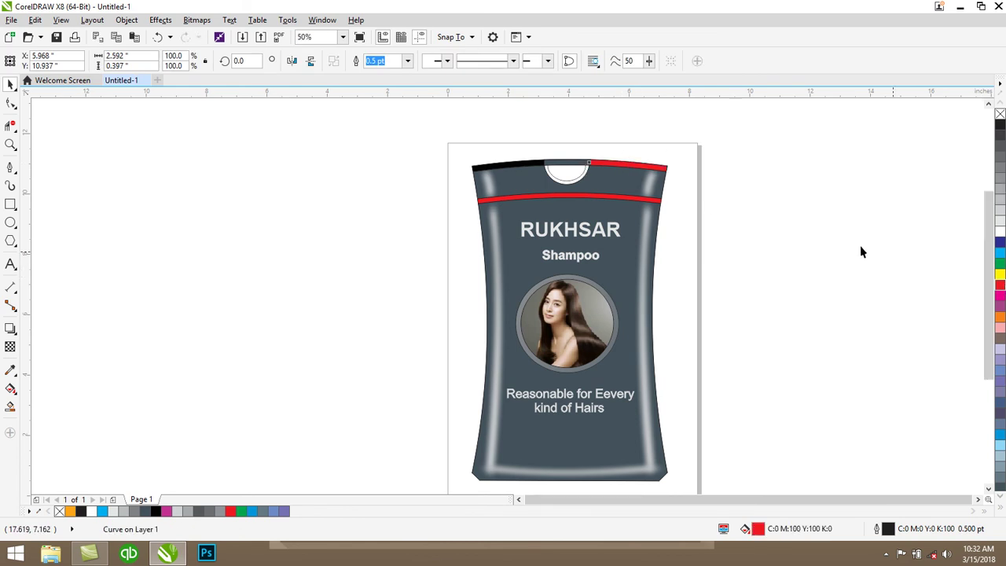
click(510, 172)
click(1001, 286)
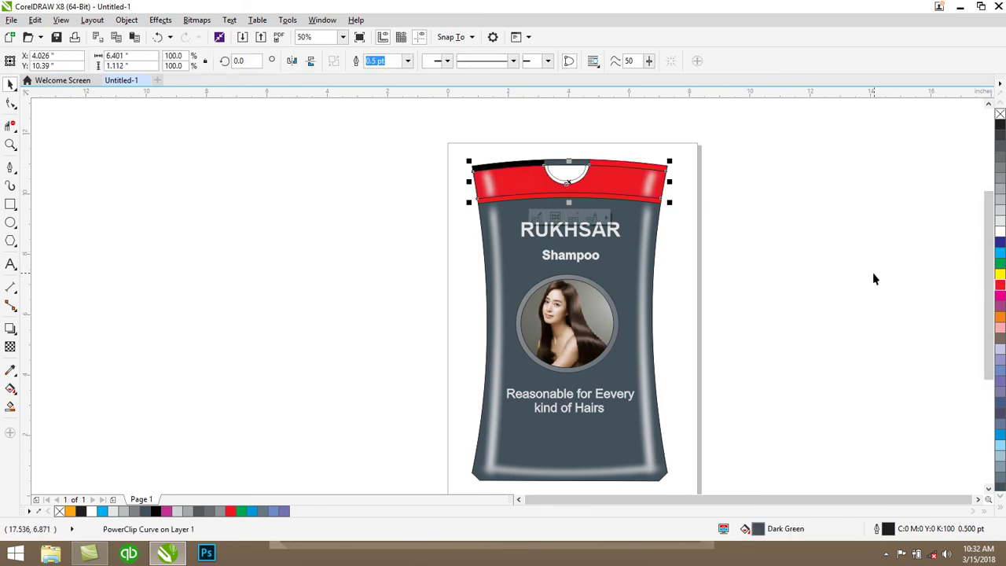
Step: Undo the red fills on the package's upper section and top band segment, and clear the selection
click(871, 280)
key(ctrl+z)
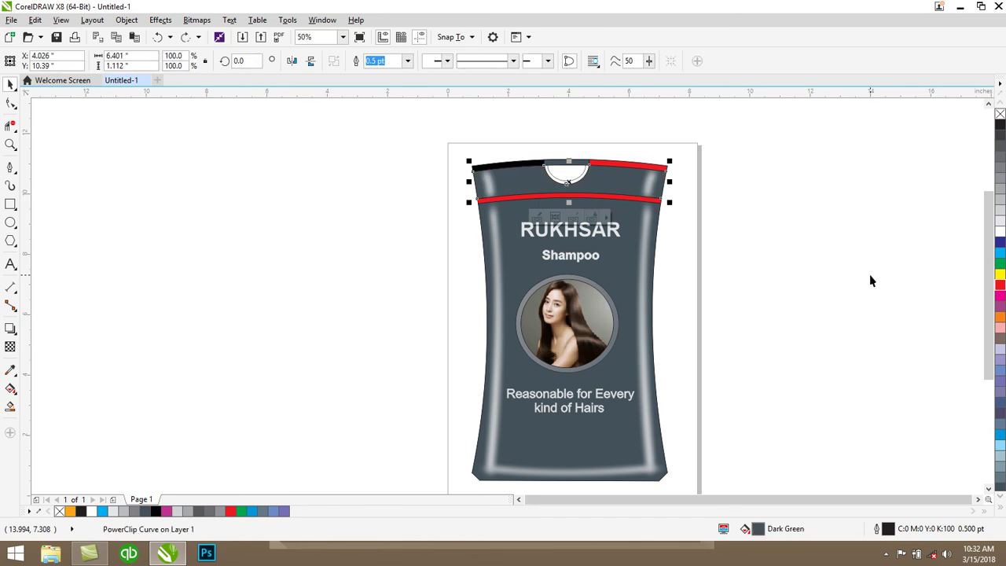
key(ctrl+z)
click(870, 277)
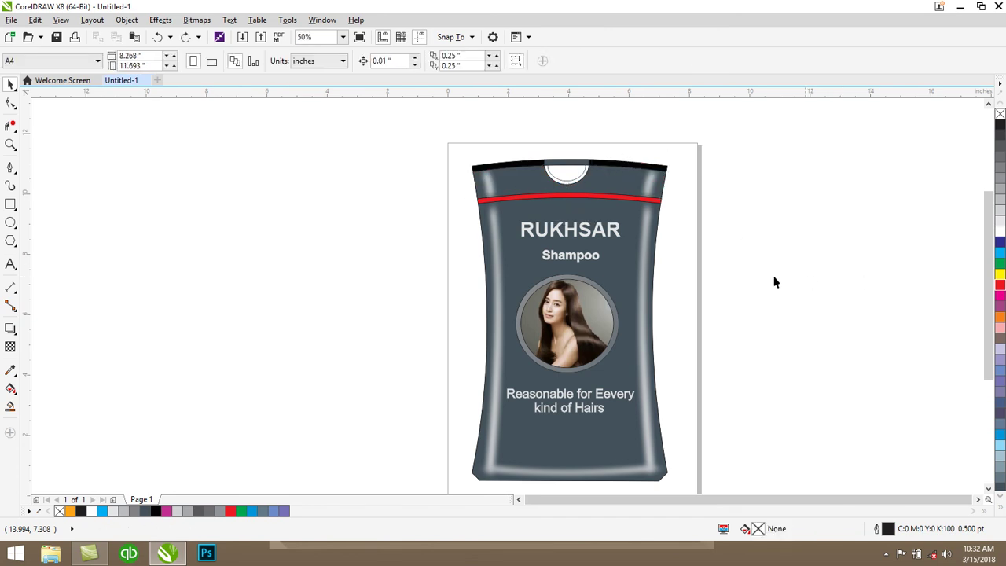
click(964, 6)
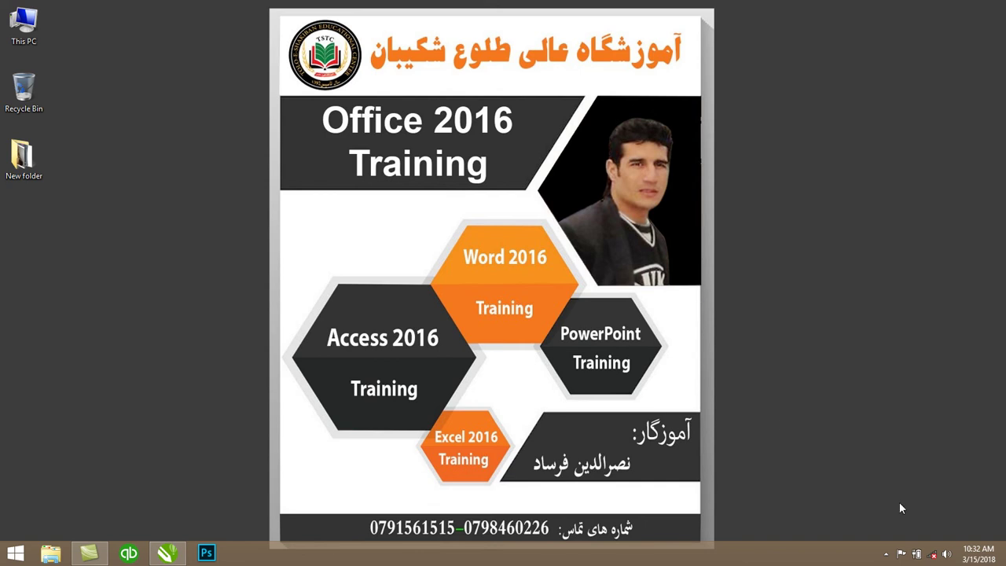
click(886, 554)
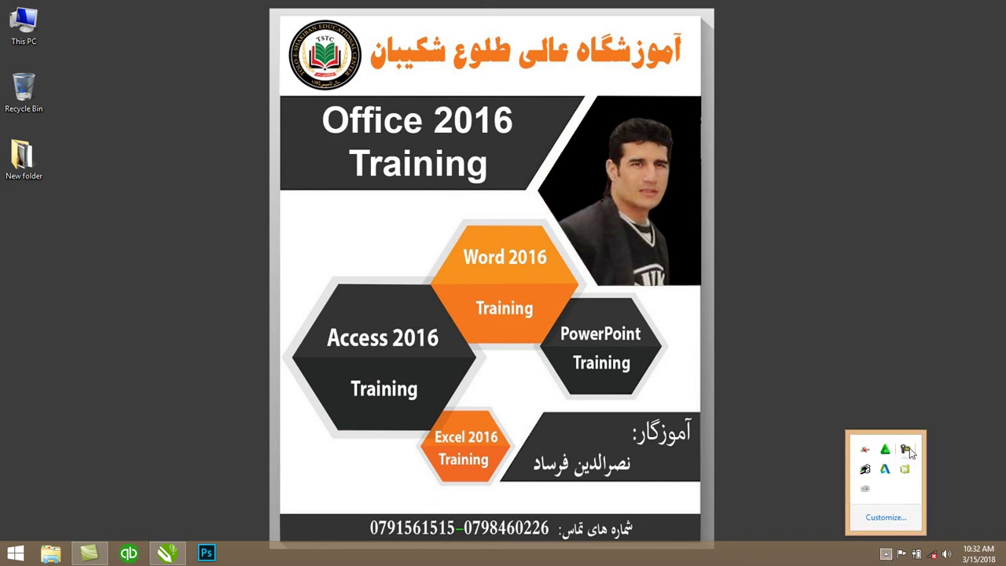